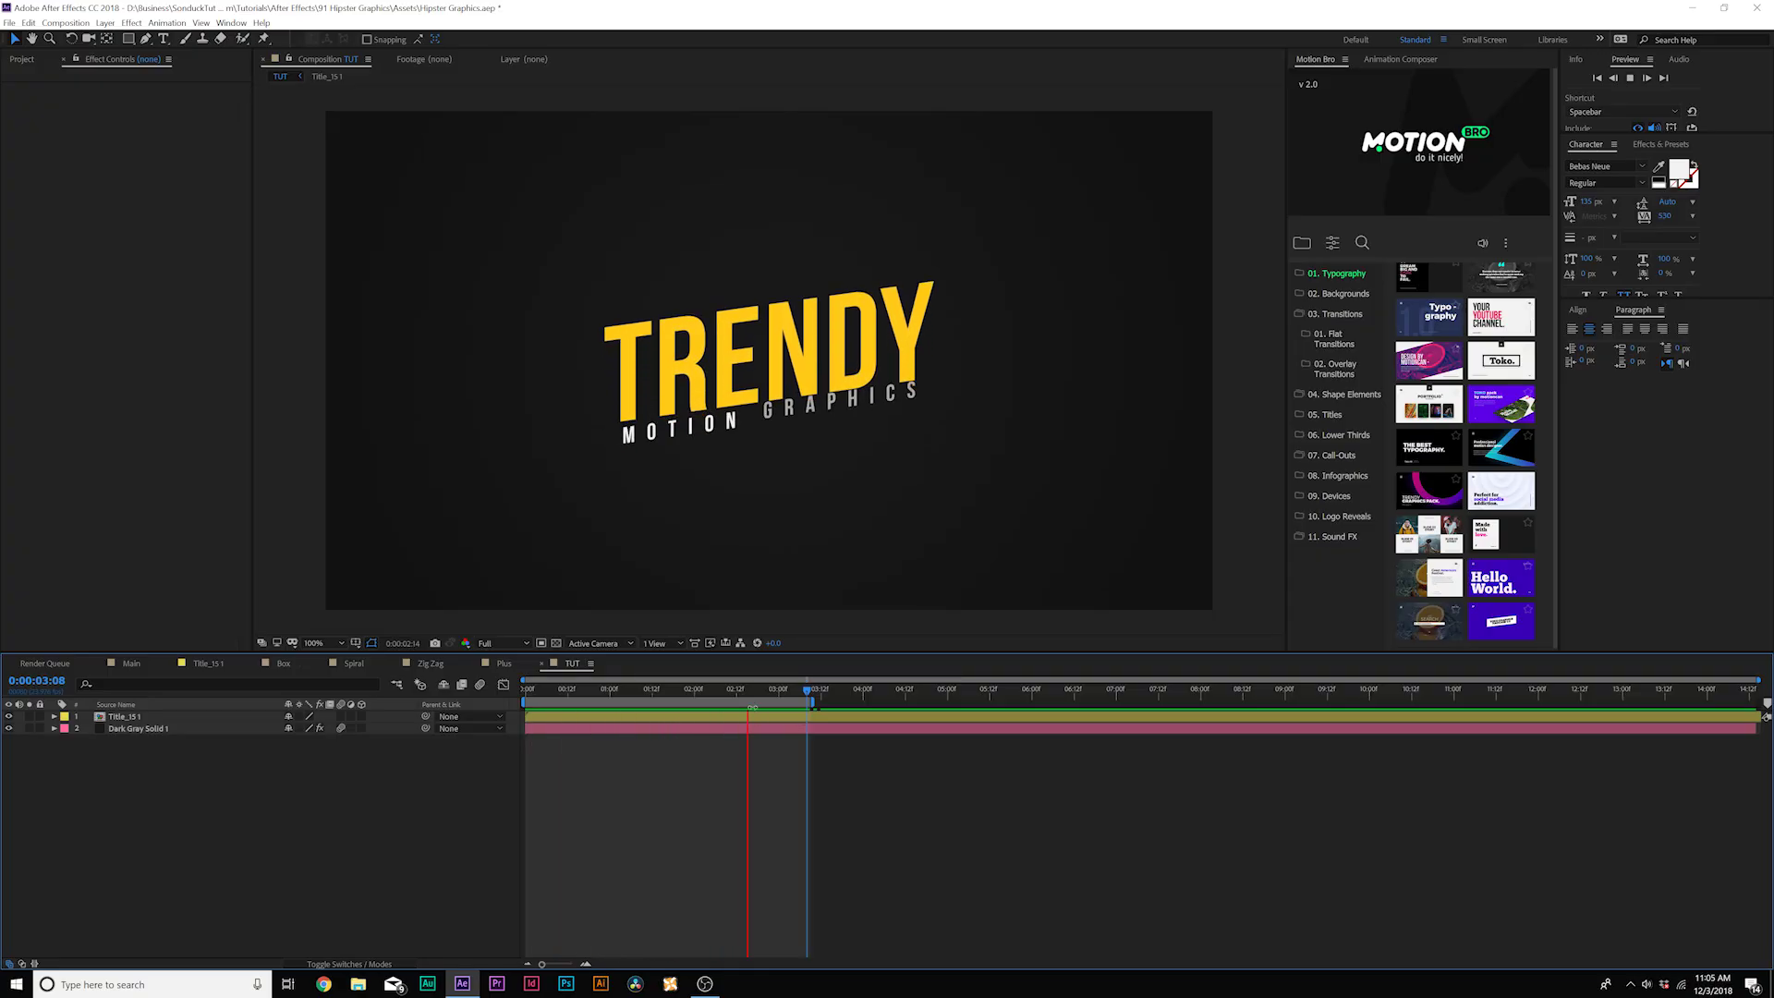
Step: Set up the Pen tool with no fill and a solid-color yellow stroke 7 px wide
key("space")
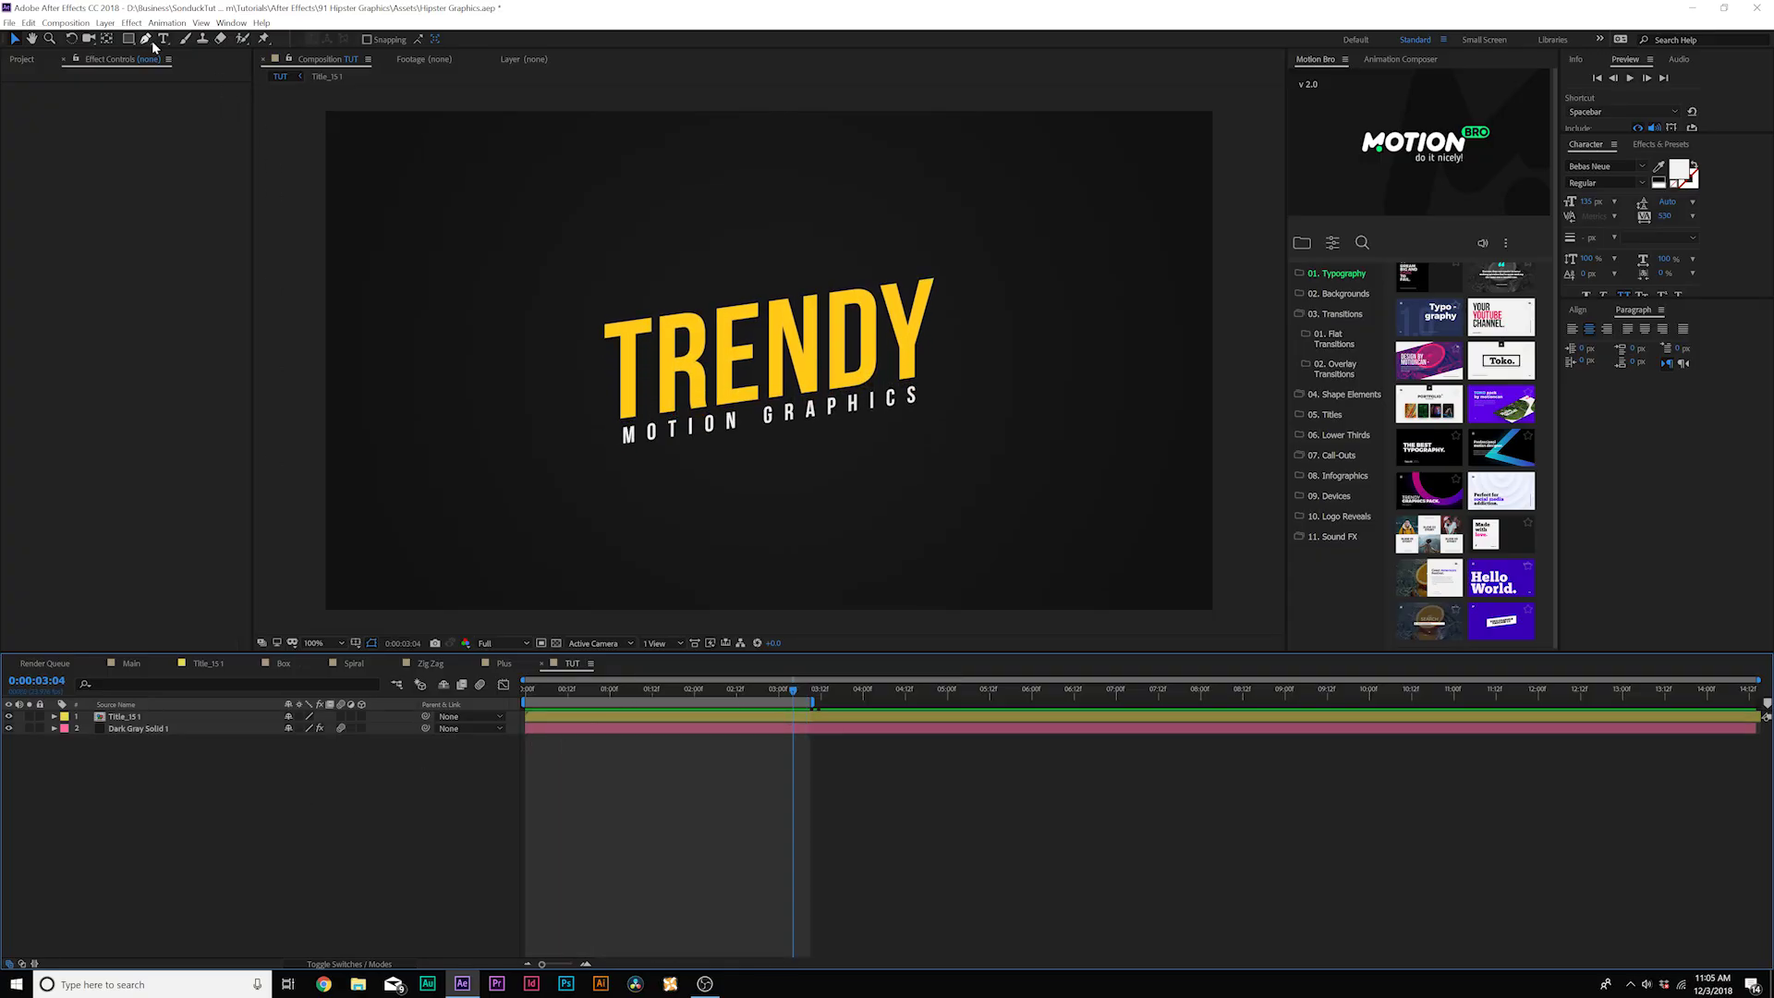
left_click(147, 39)
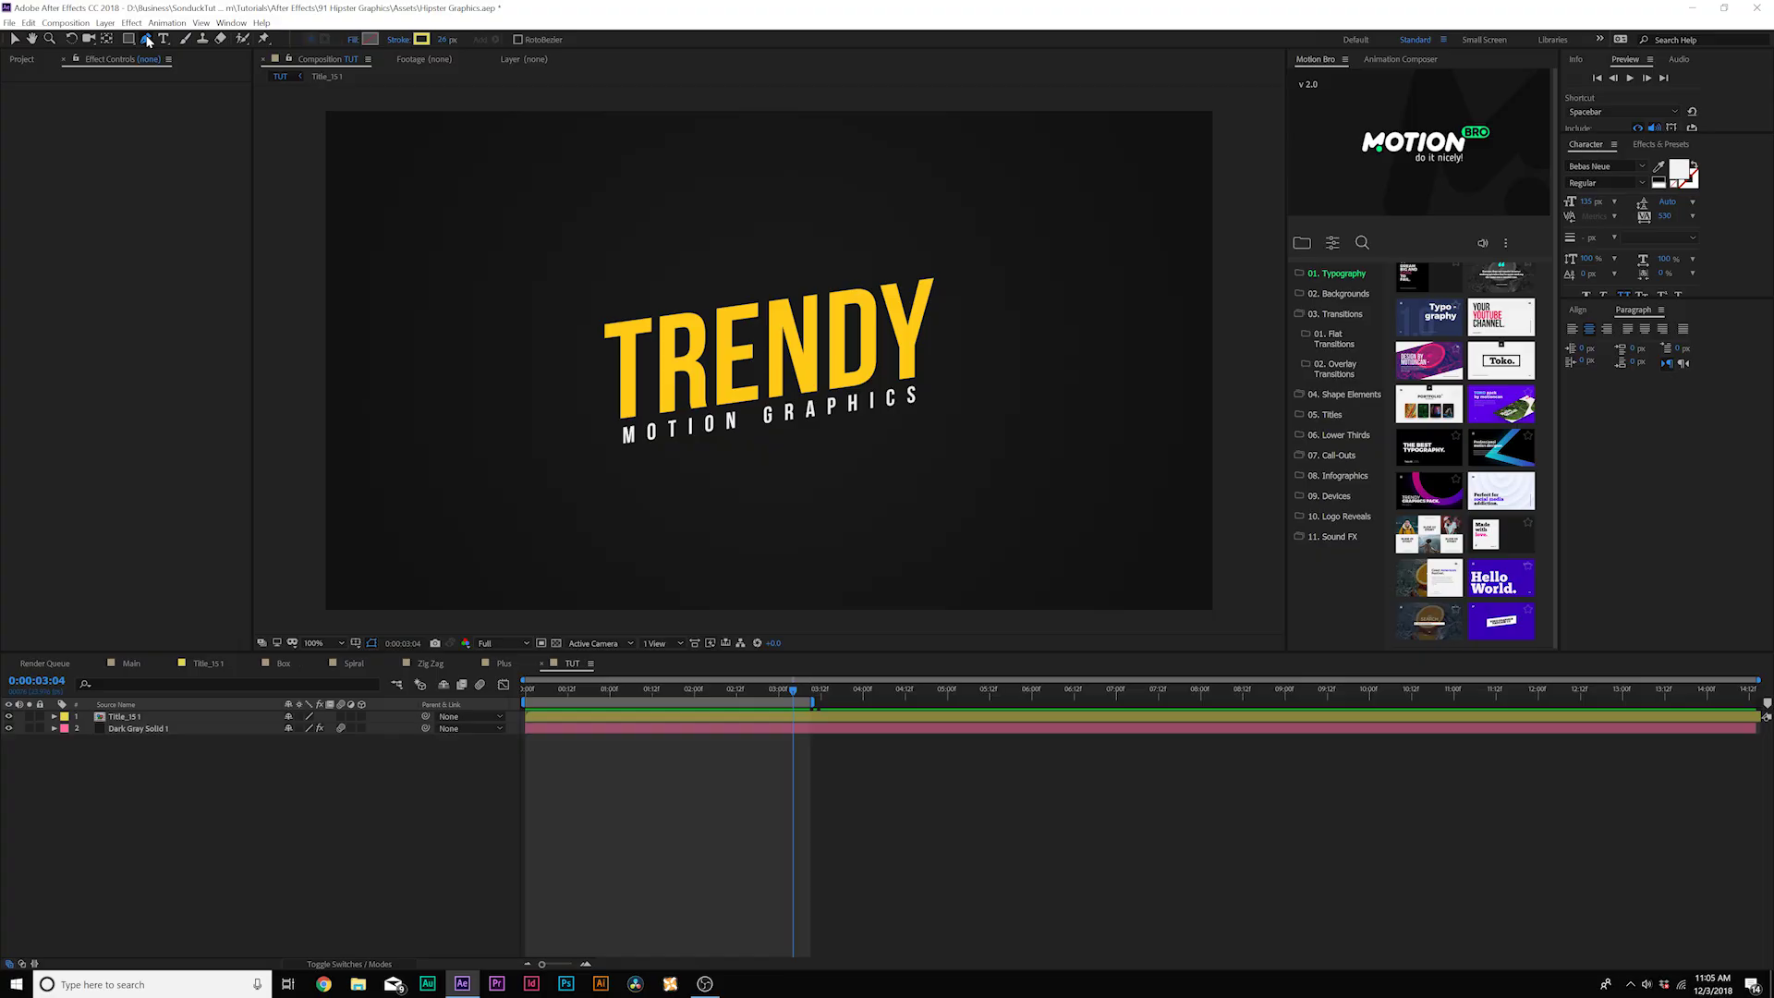
left_click(355, 43)
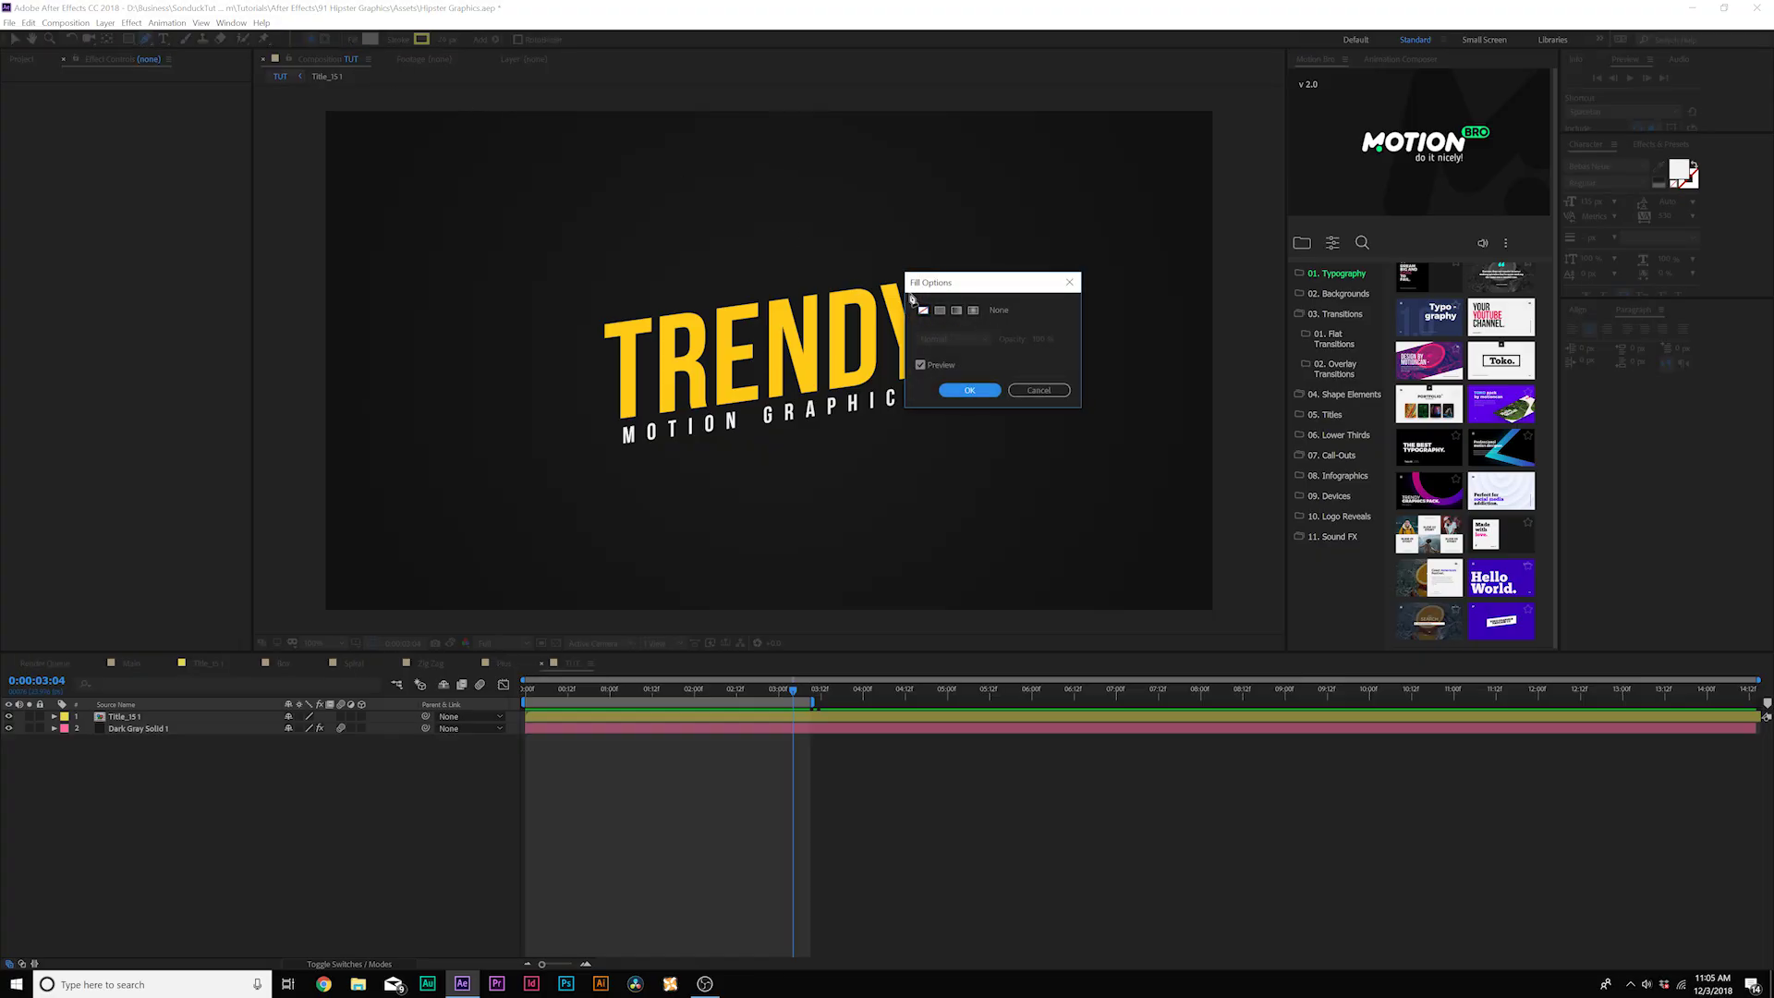
left_click(958, 391)
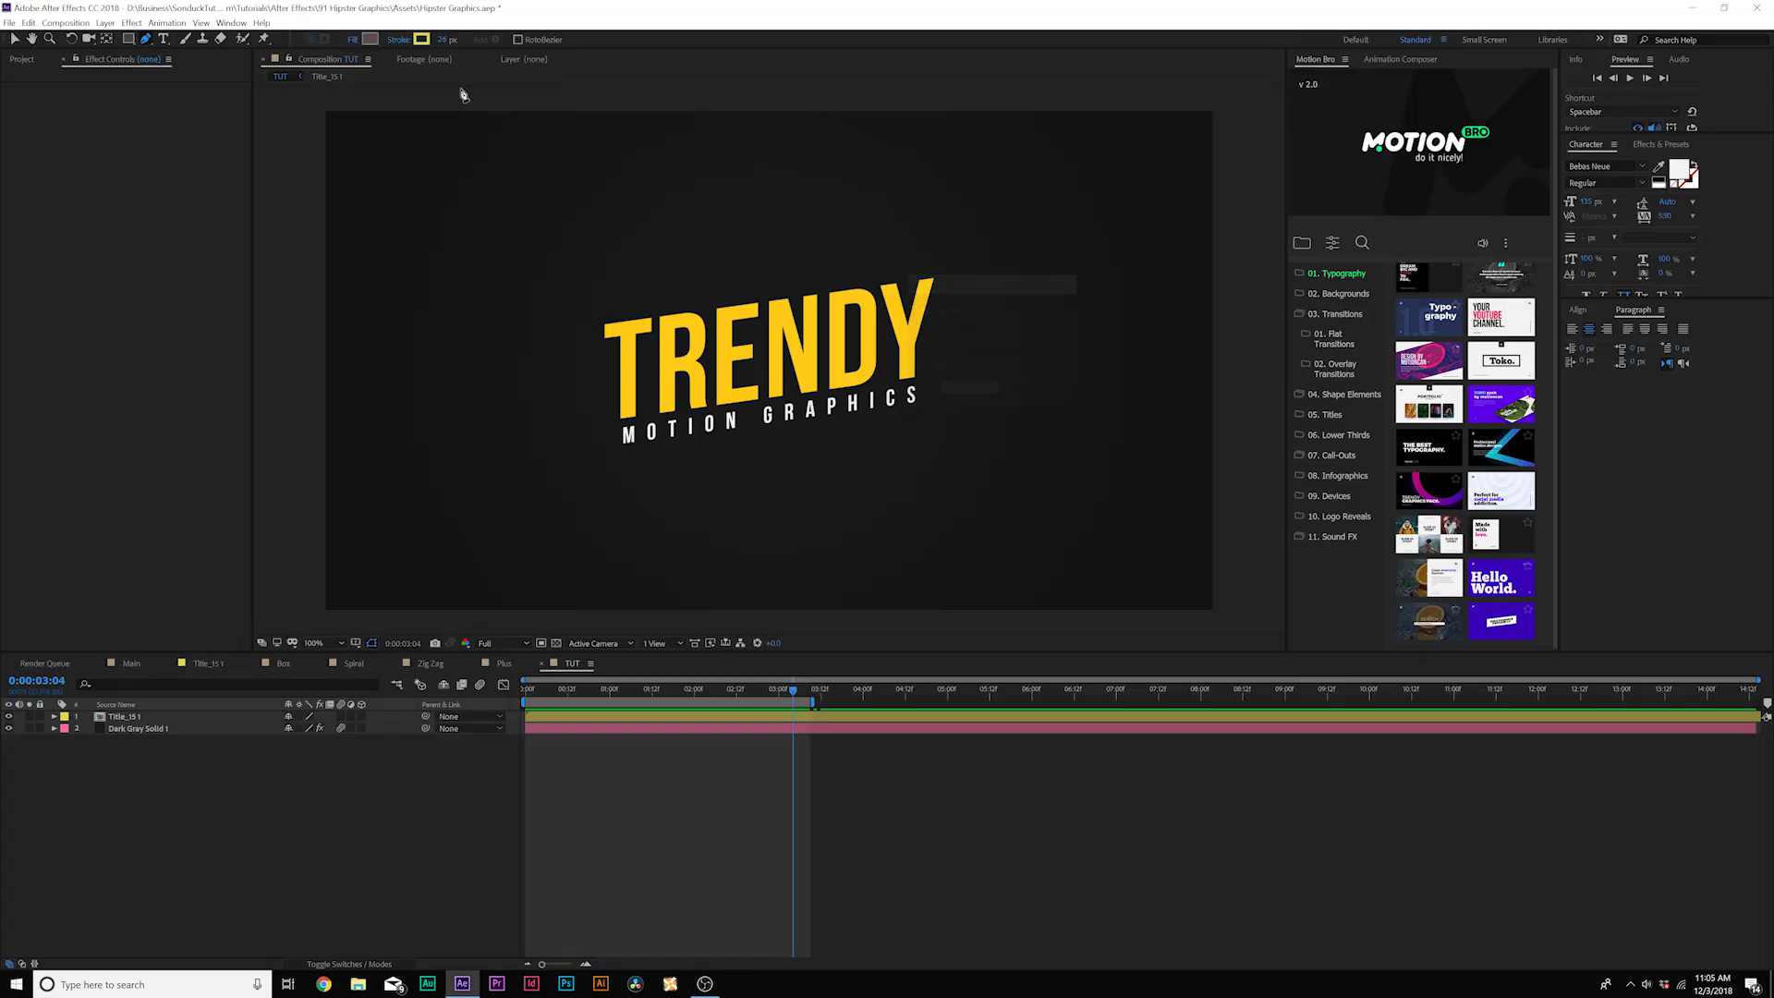
left_click(418, 38)
left_click(940, 312)
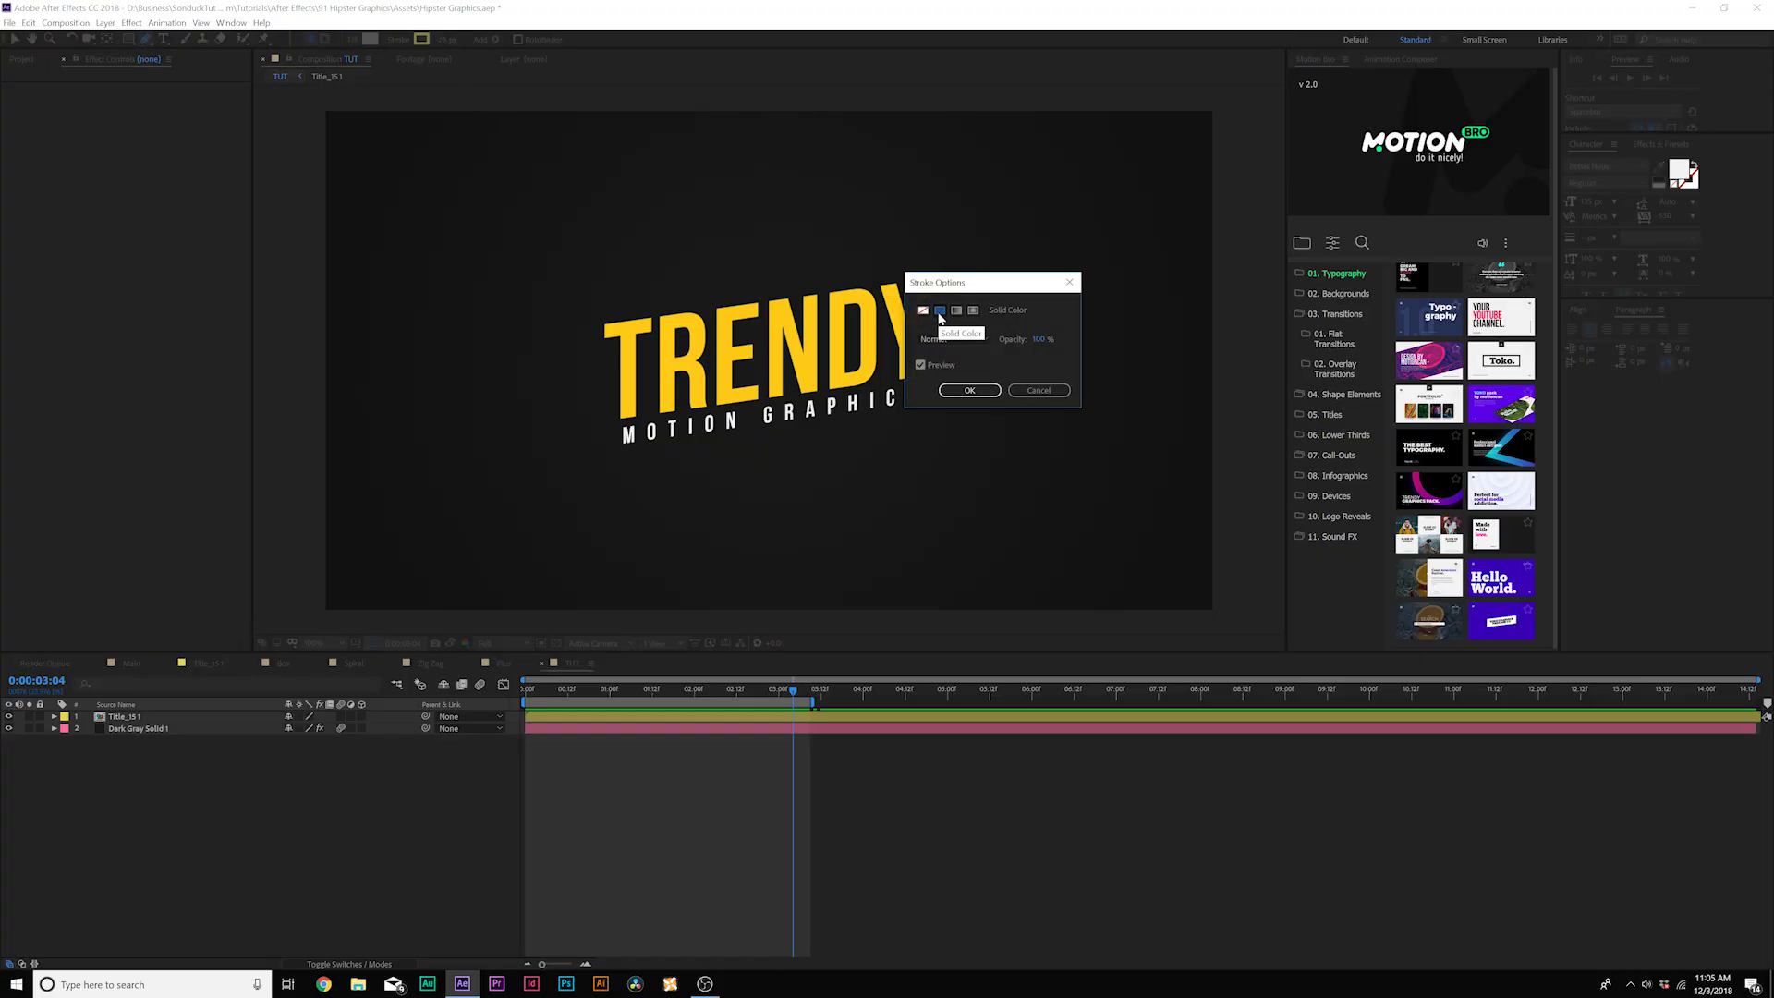
left_click(969, 393)
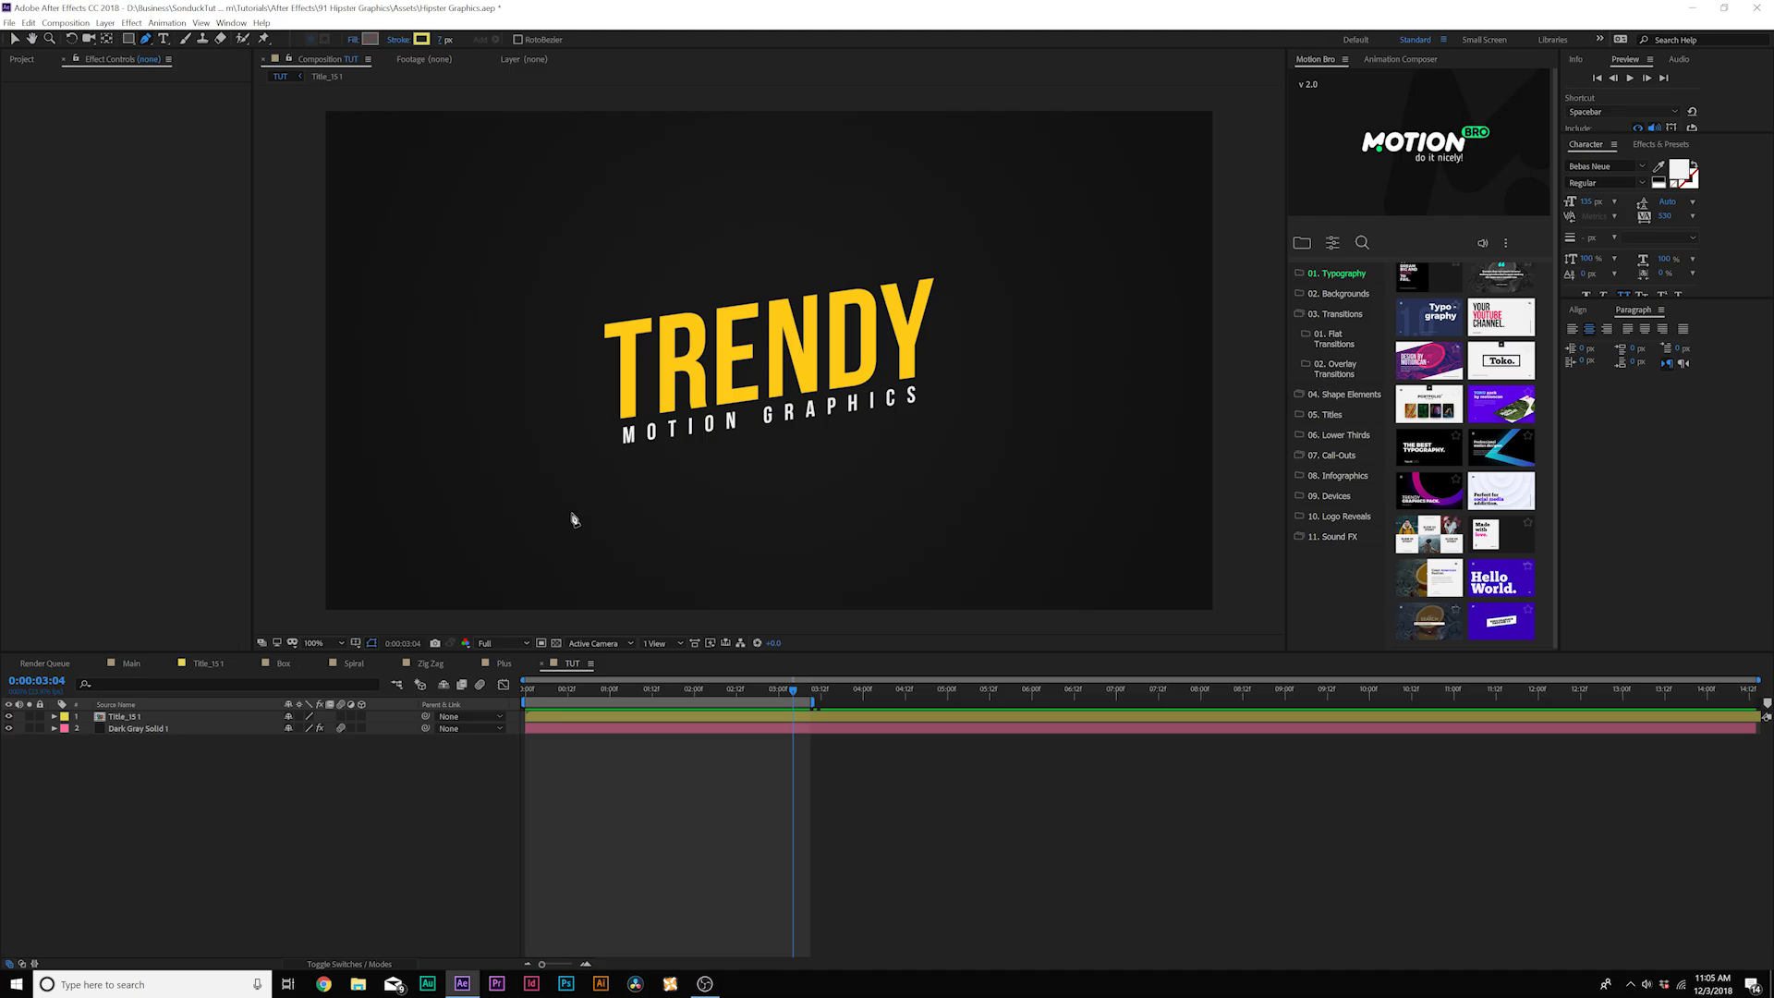
Step: Draw a short horizontal line below the start of the MOTION GRAPHICS subtitle
left_click(613, 504)
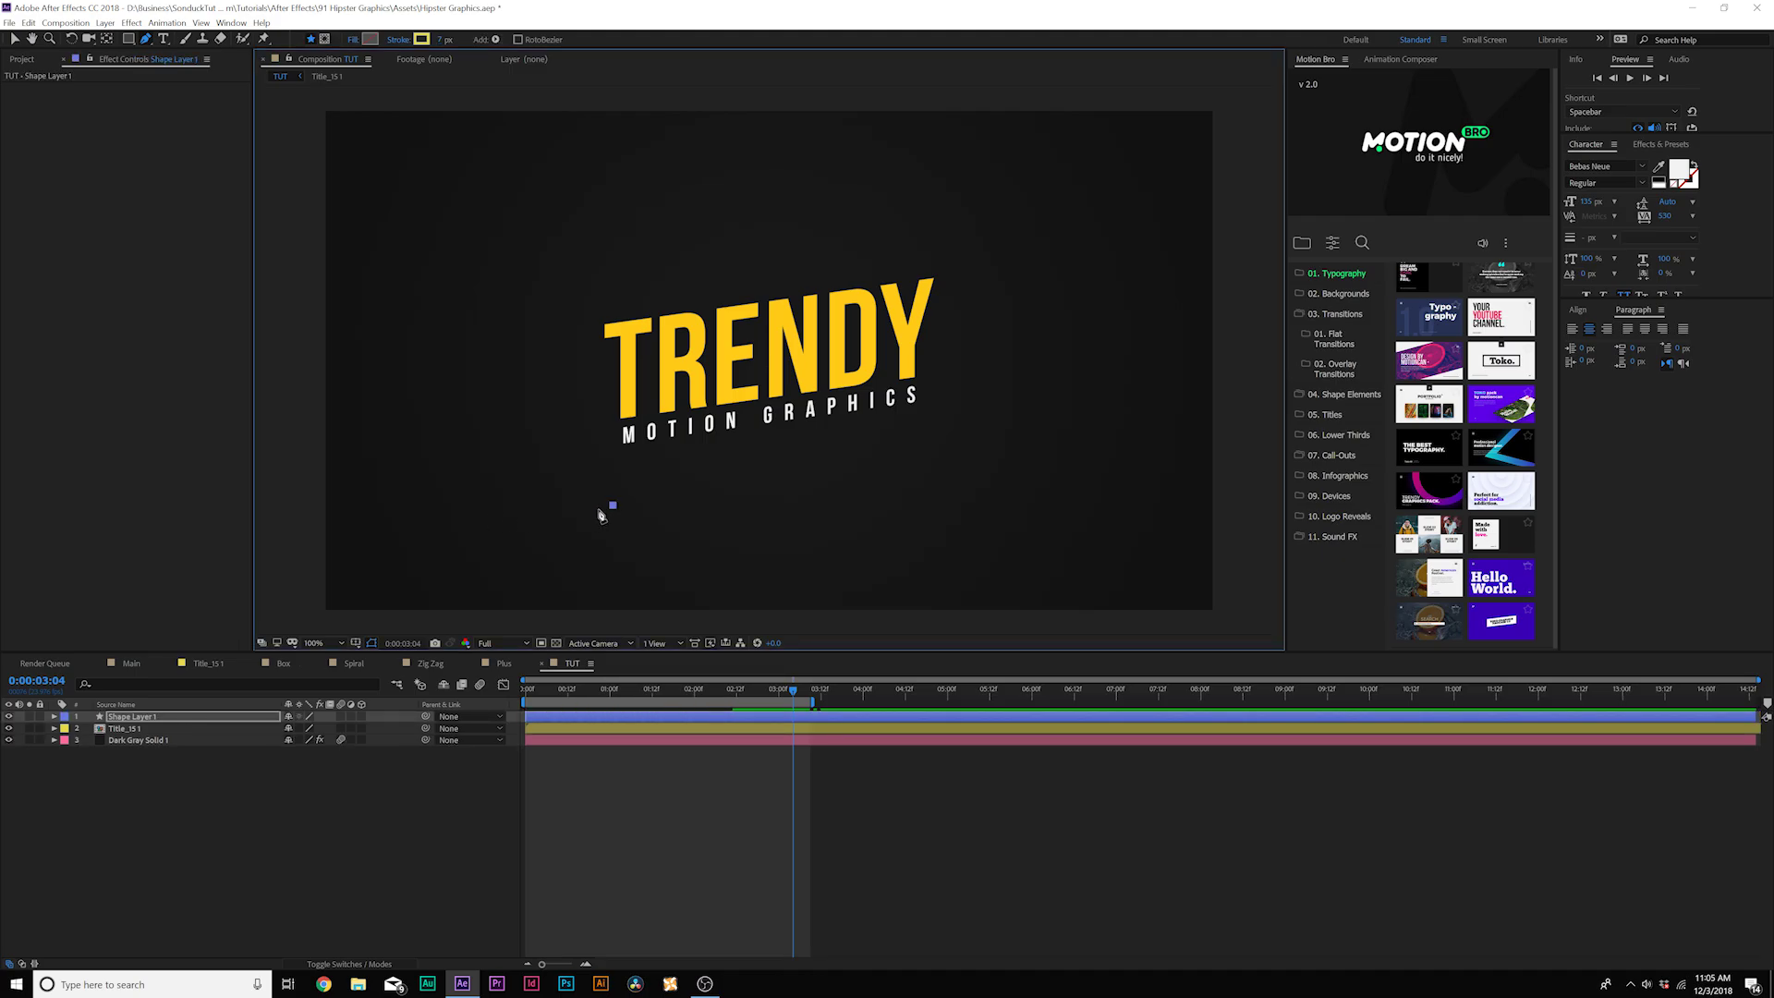
left_click(685, 506)
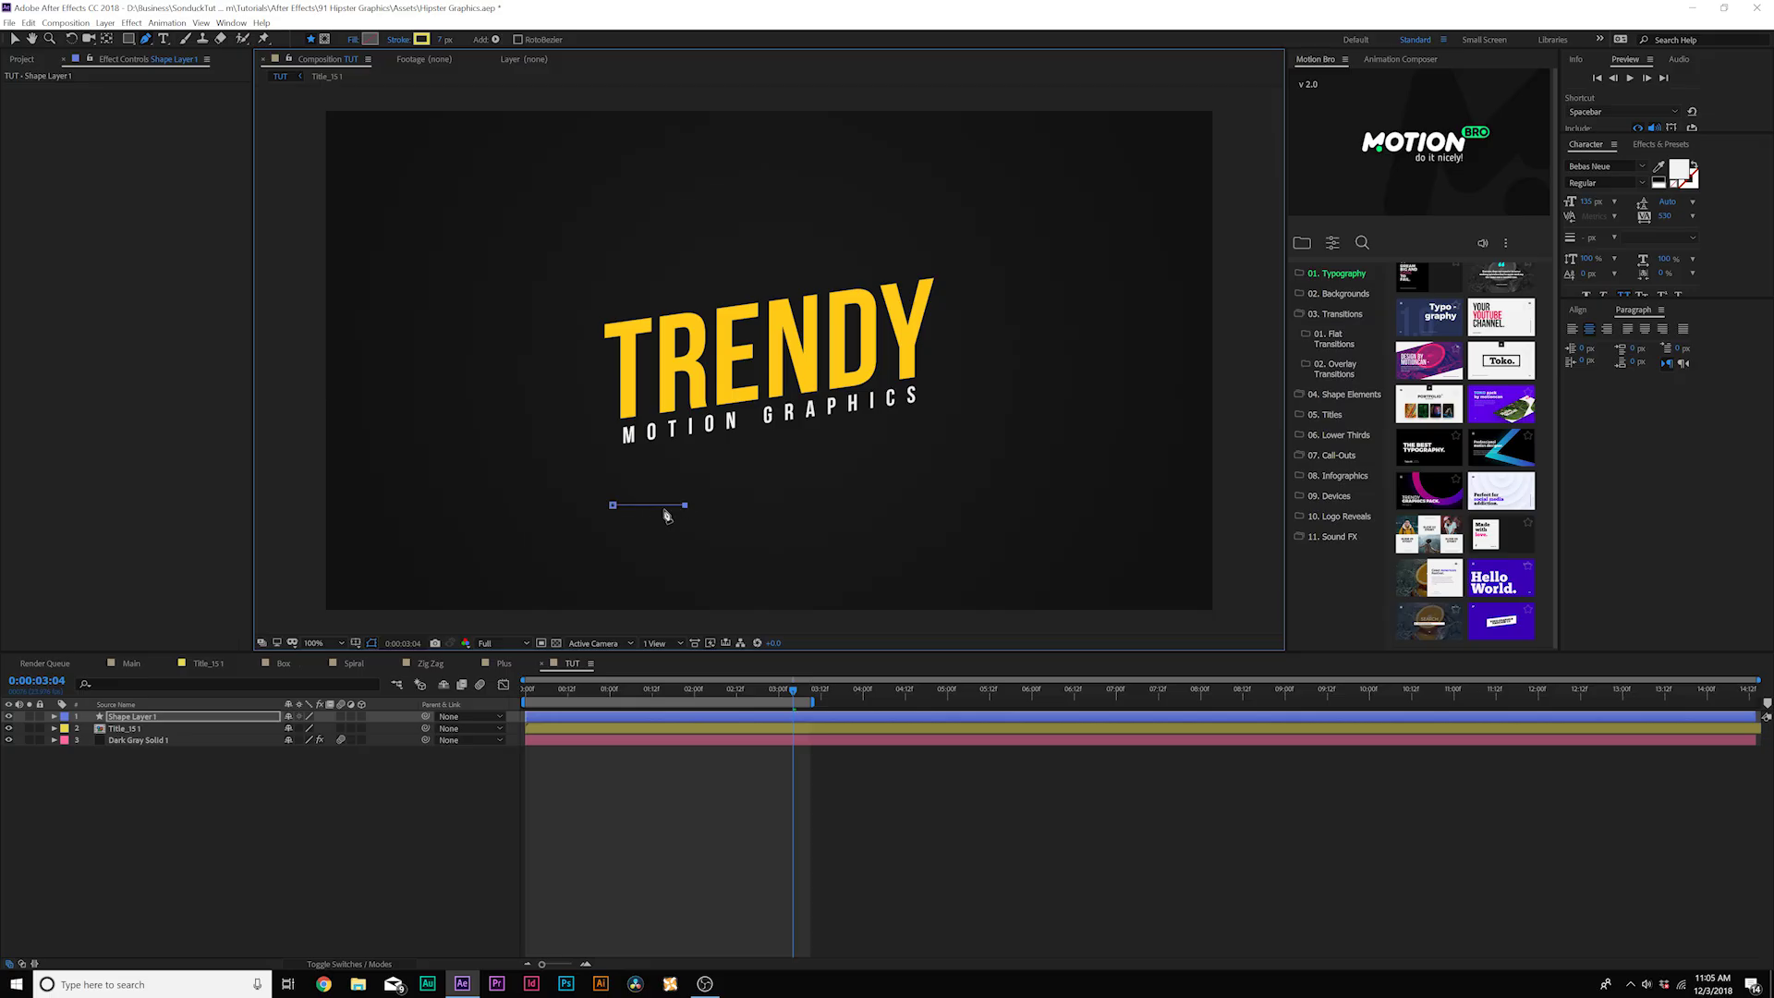
left_click(303, 822)
Step: Add a Zig Zag operator to the contents of the line's shape layer
left_click(64, 715)
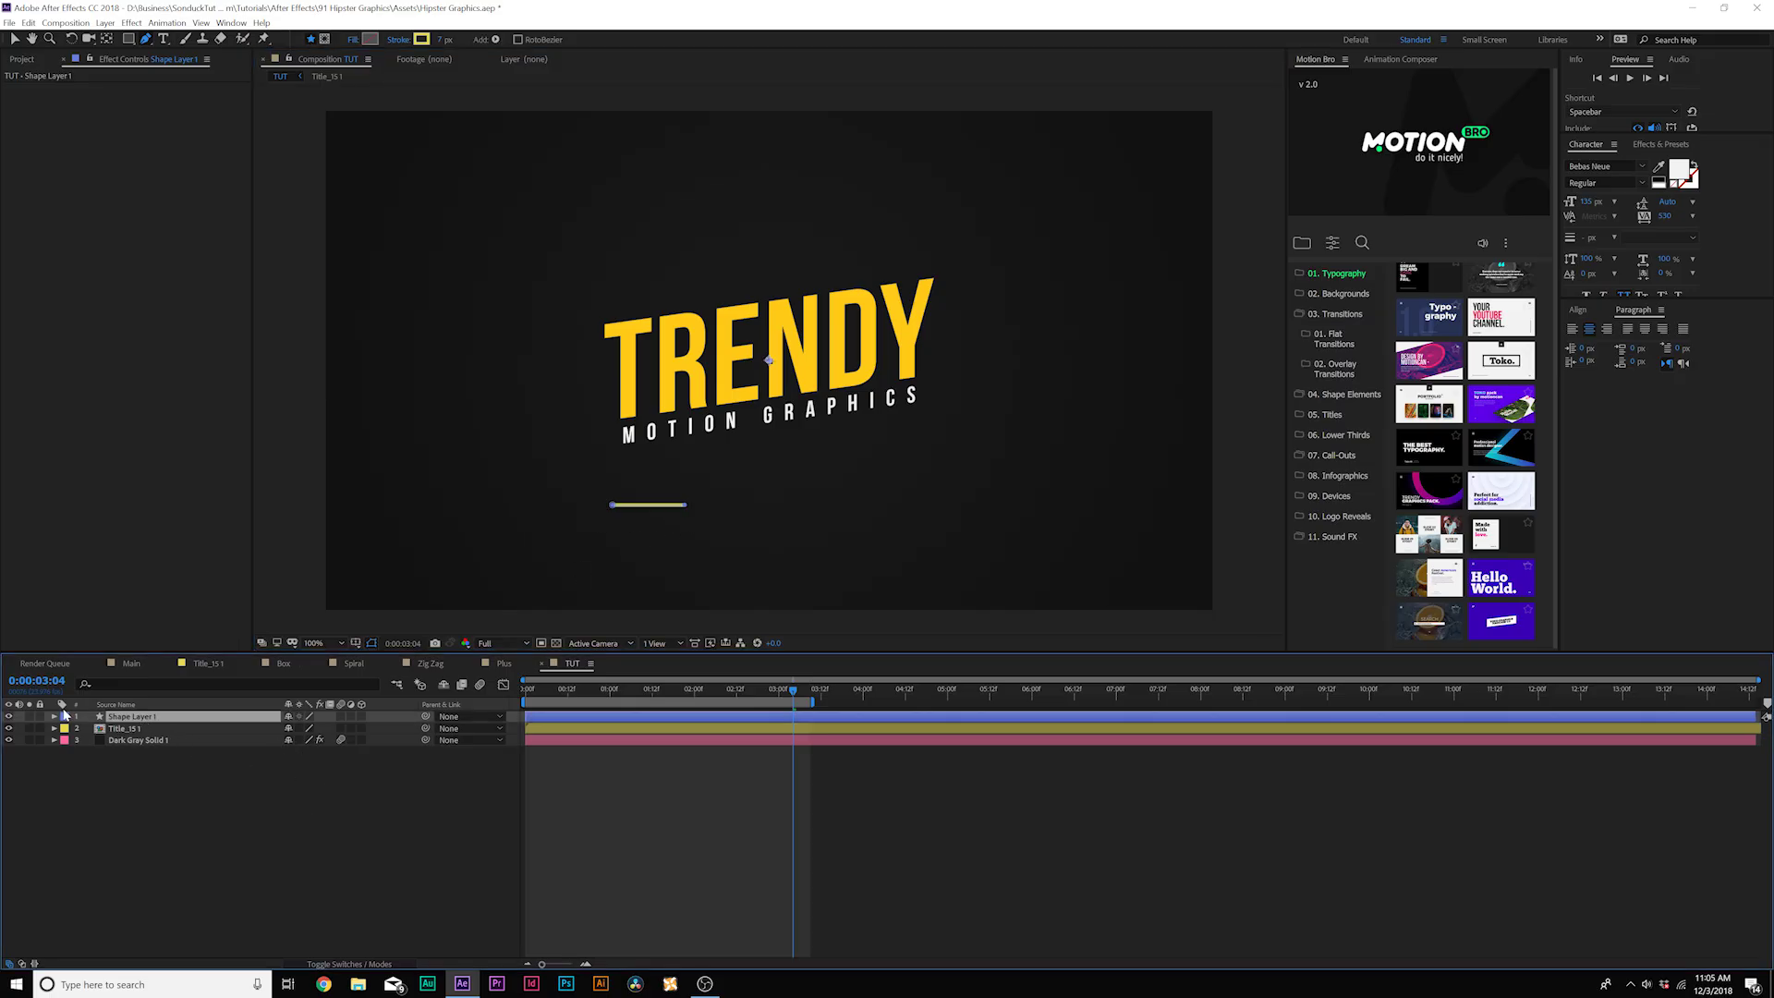
left_click(53, 717)
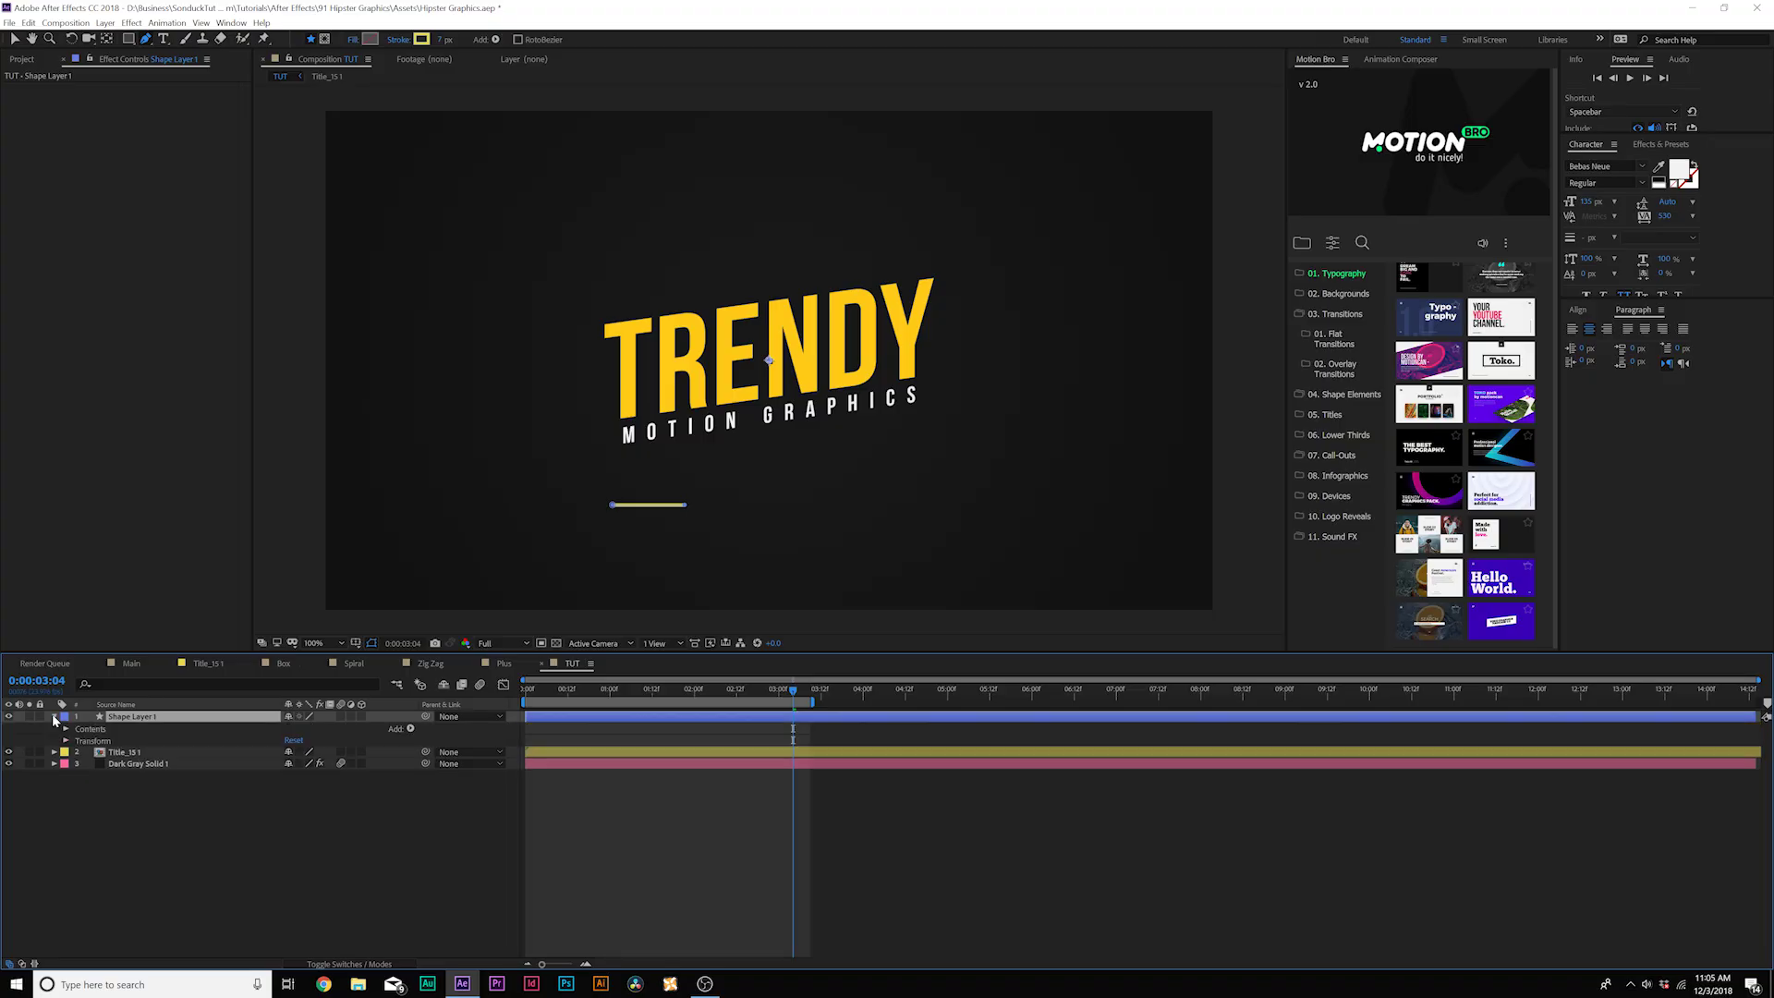
left_click(411, 729)
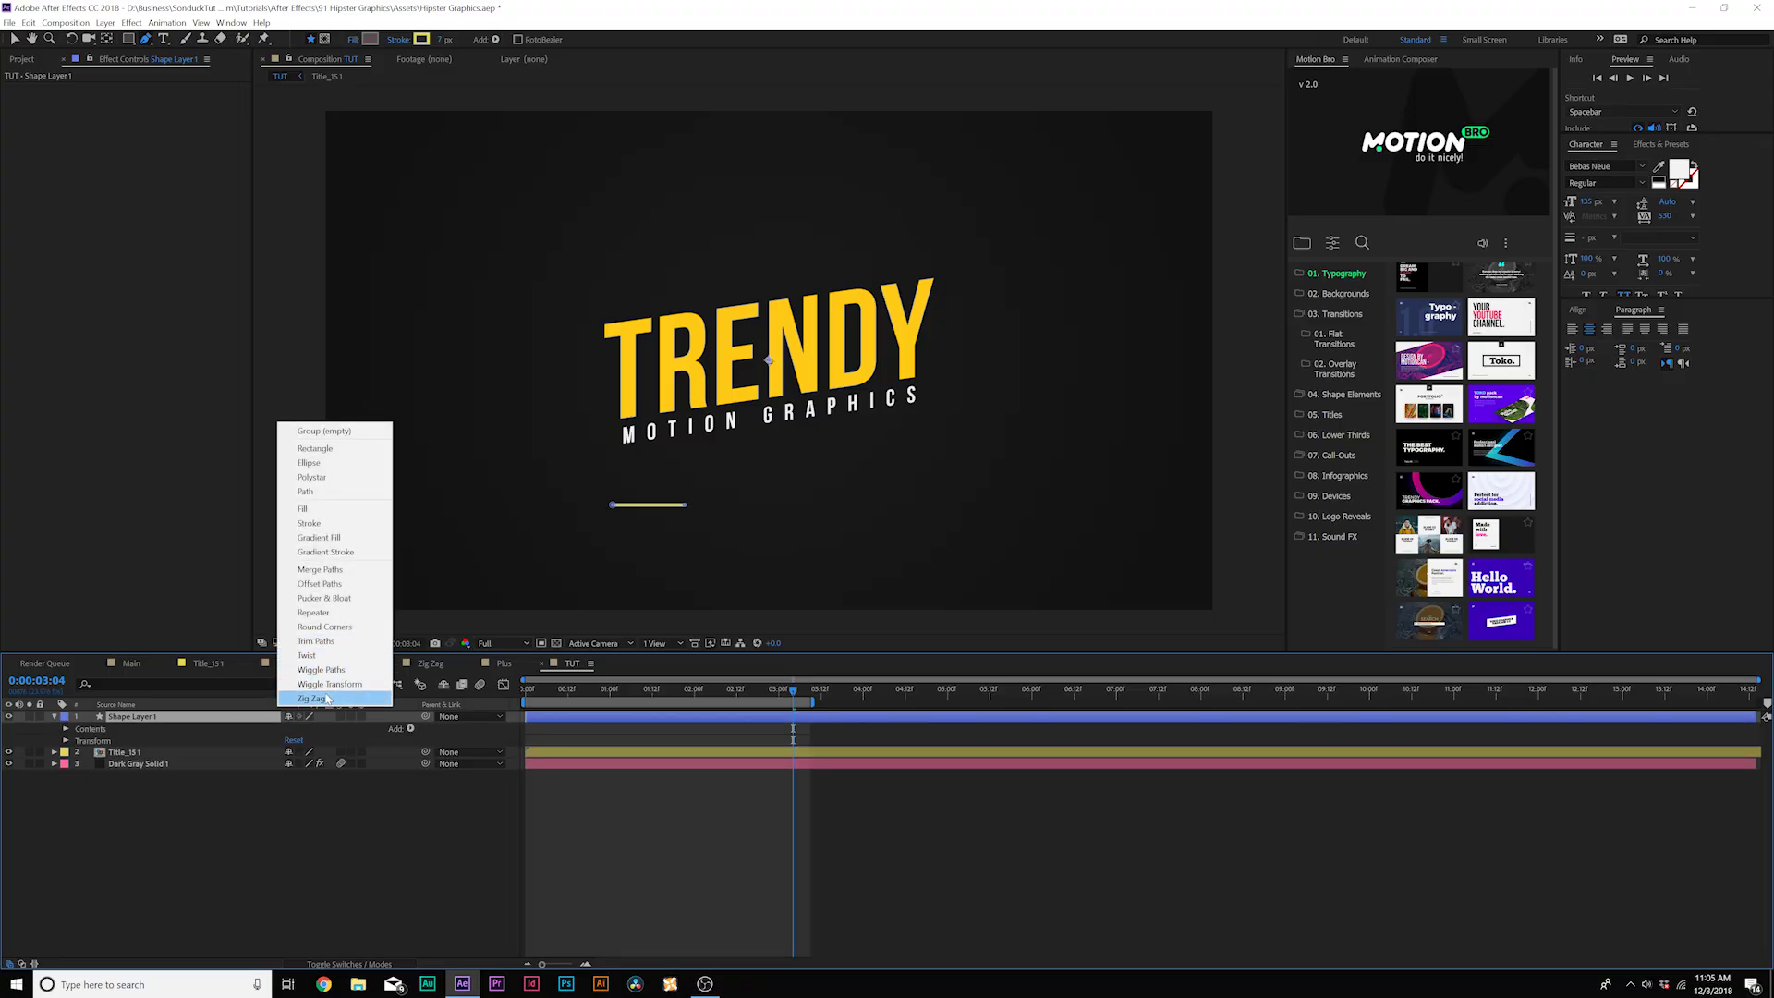
left_click(313, 699)
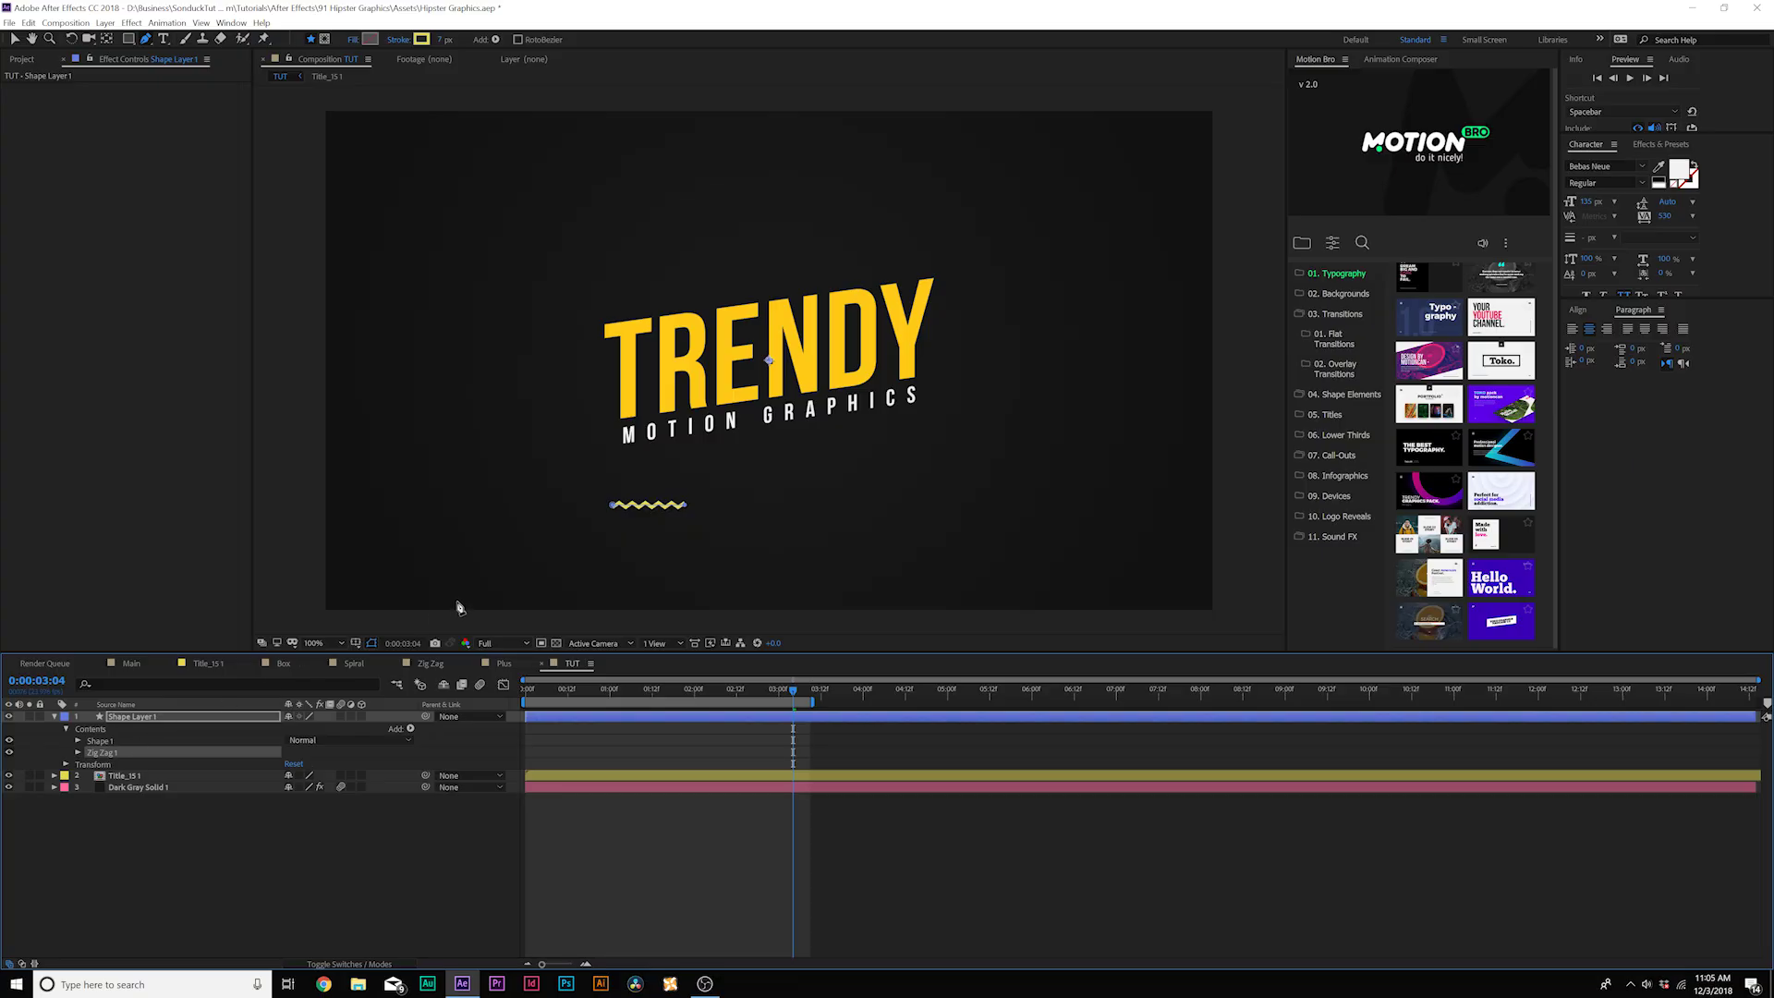
Step: Set the Zig Zag size to 8 and its ridges per segment to 9
key("period")
scroll(601, 454, "down", 3)
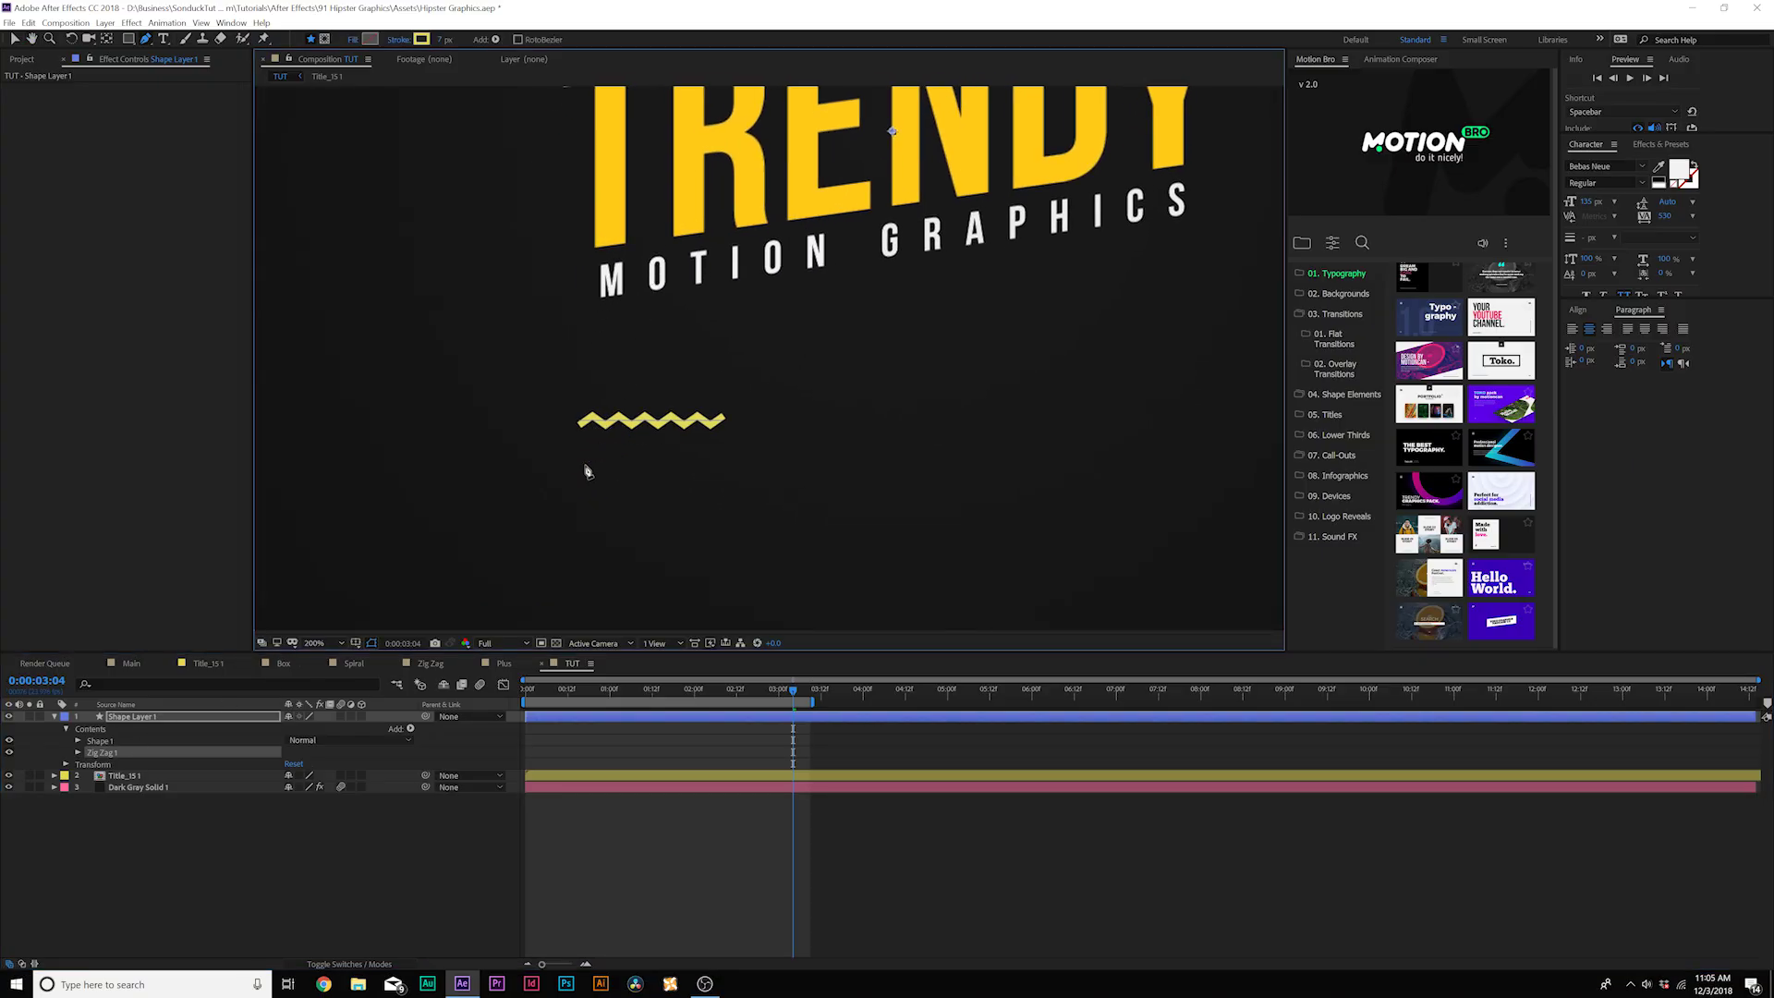
left_click_drag(542, 687, 705, 689)
left_click(78, 754)
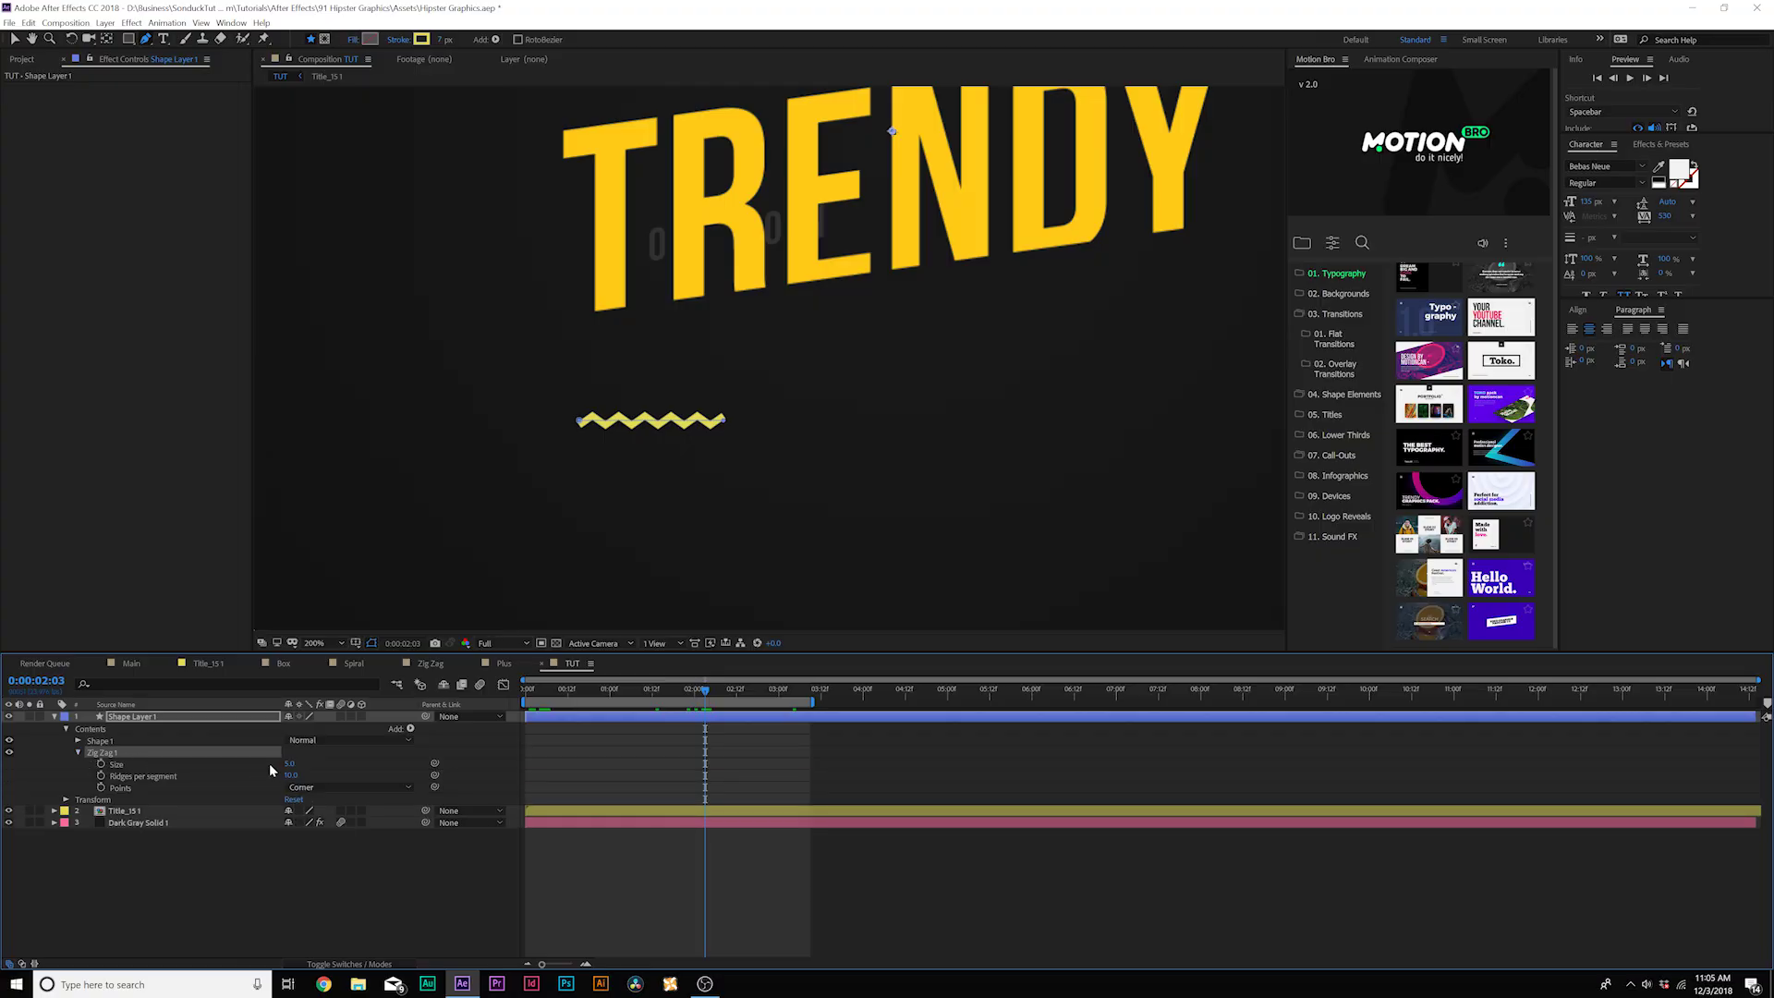
left_click_drag(290, 767, 287, 781)
Step: Try Smooth points on the Zig Zag and undo the change
left_click(314, 788)
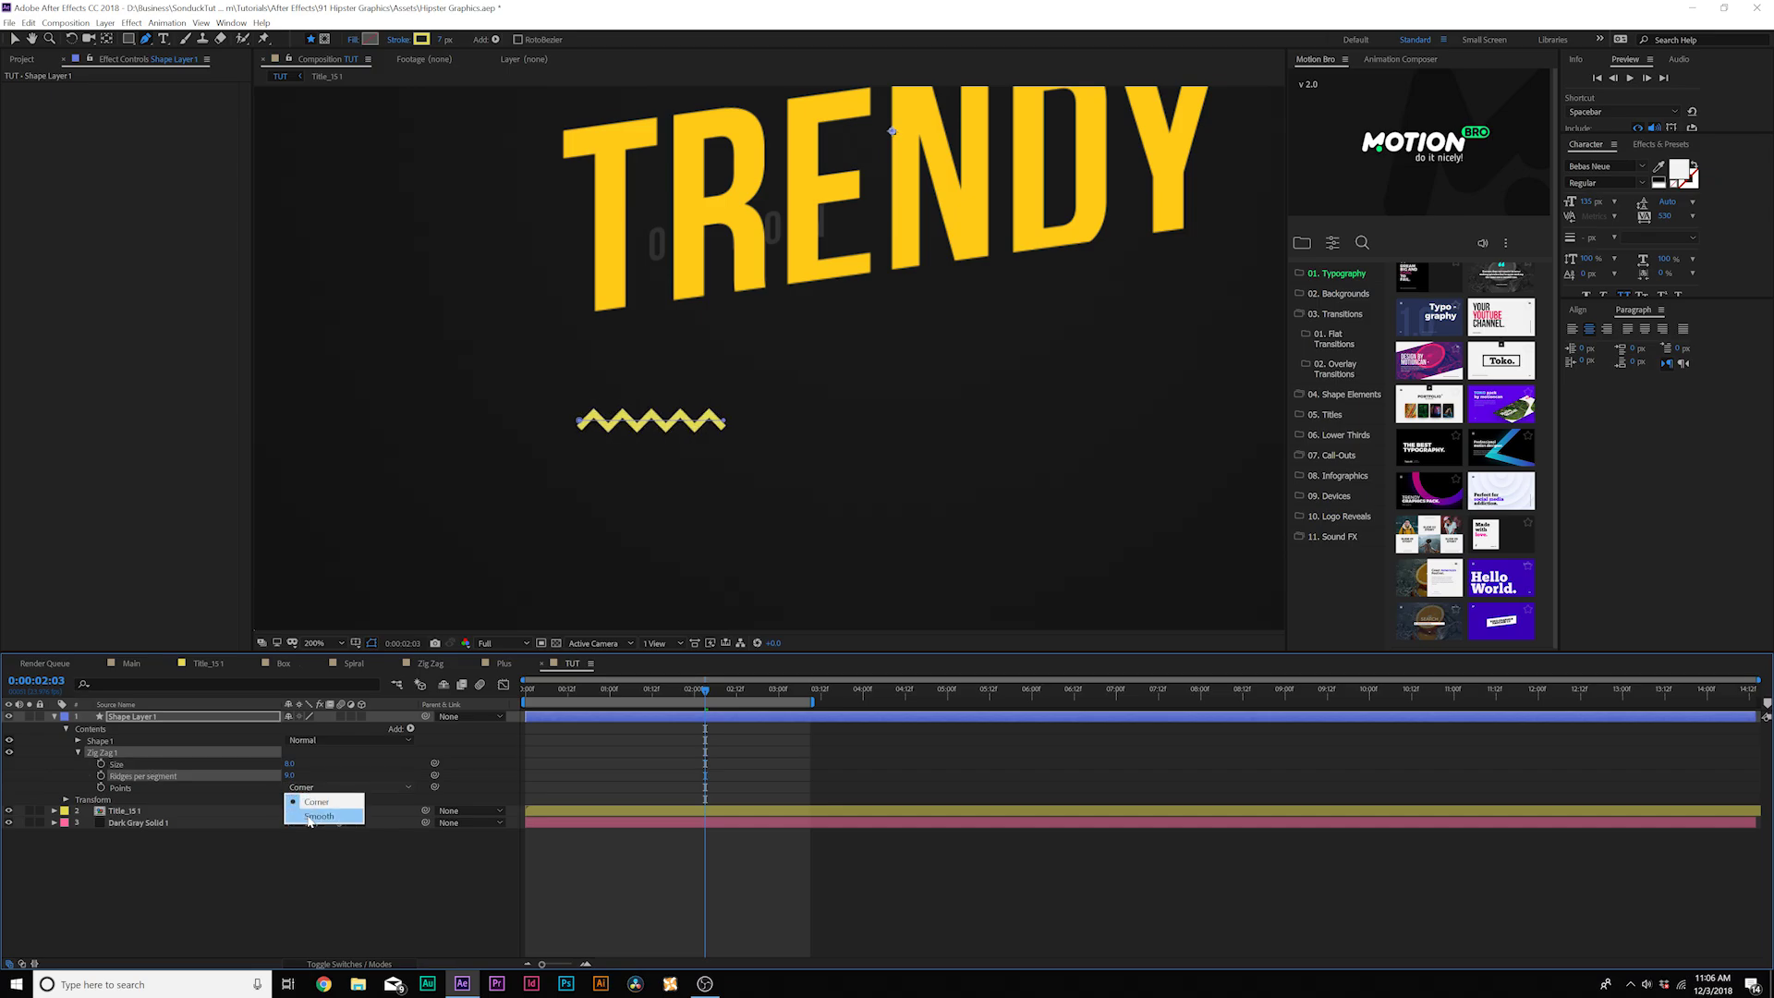
left_click(305, 813)
key("ctrl+z")
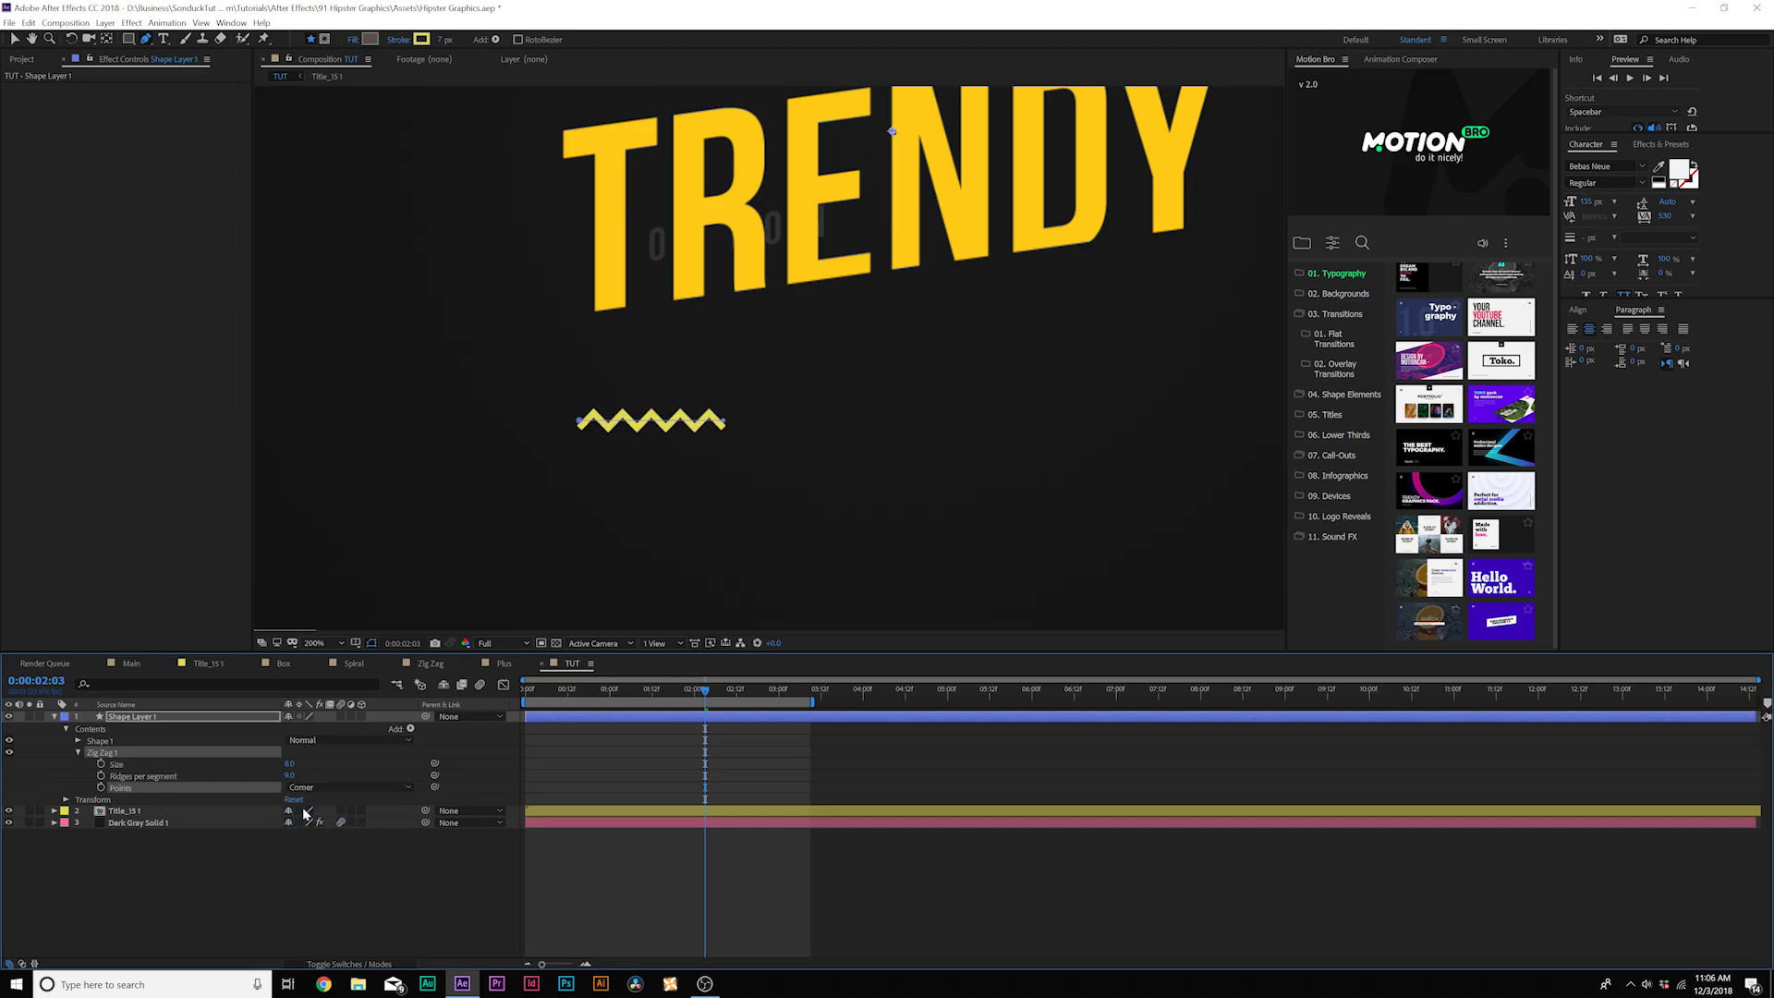
Step: Add Trim Paths to the contents of the zigzag shape layer
left_click(102, 730)
left_click(408, 729)
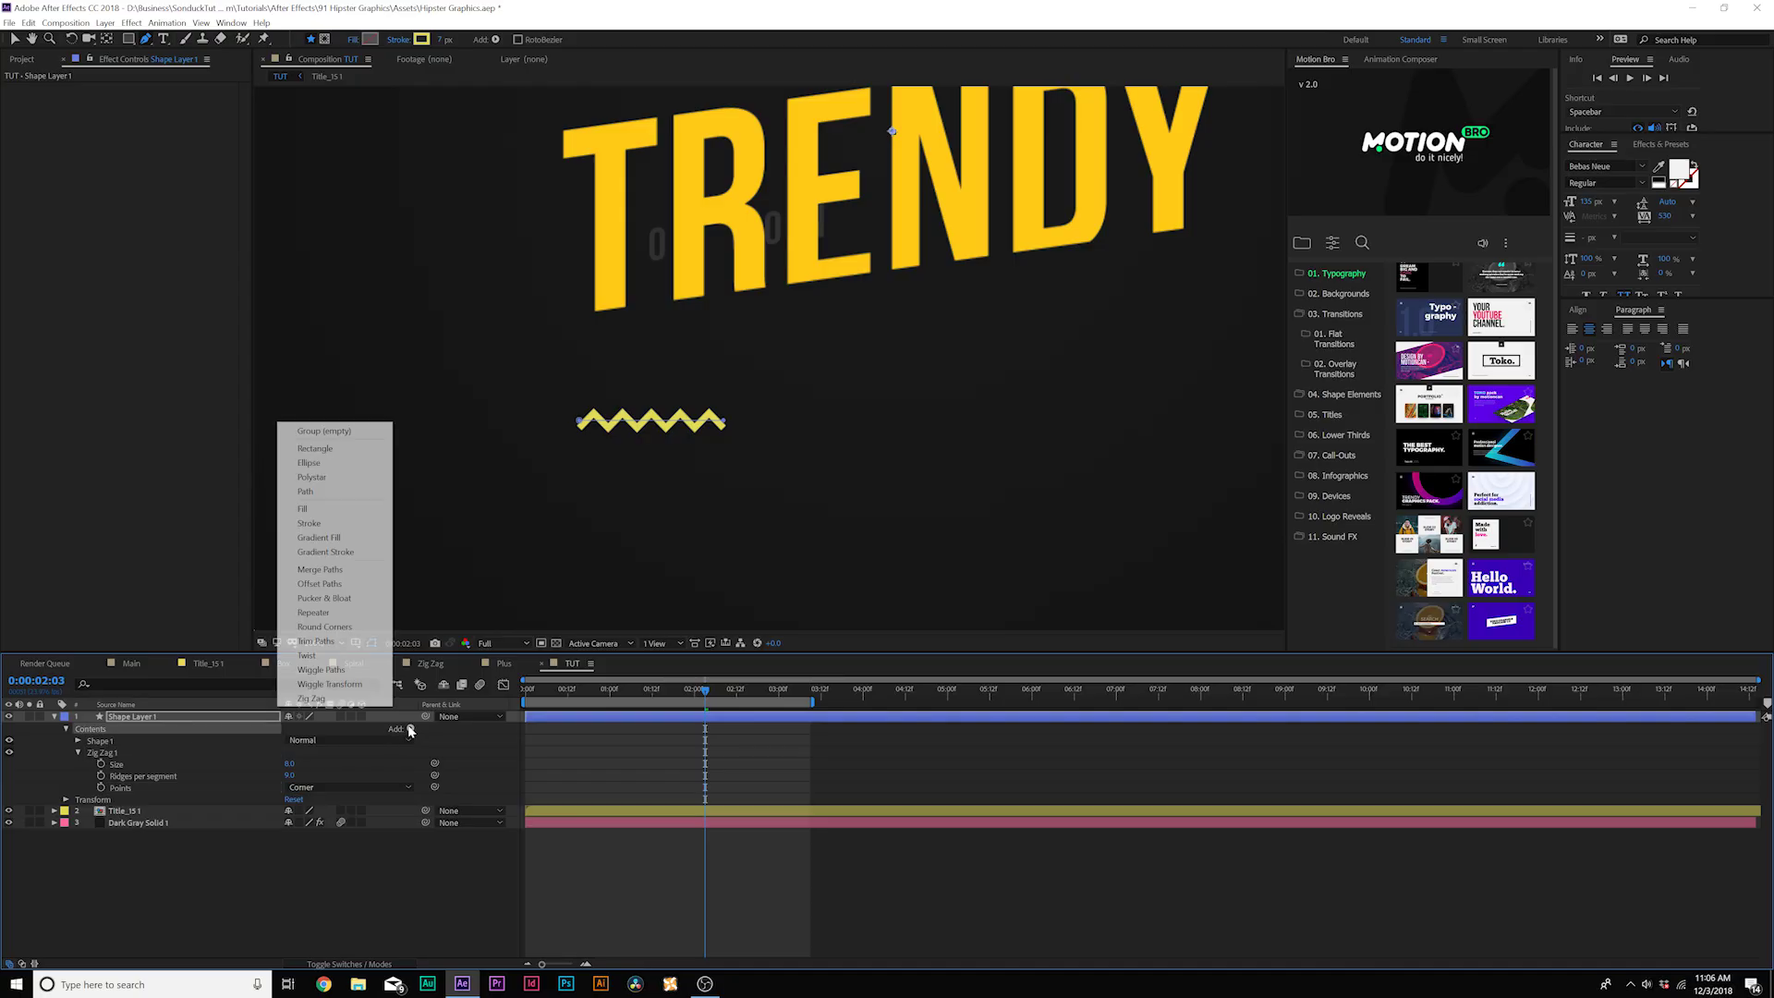
left_click(345, 643)
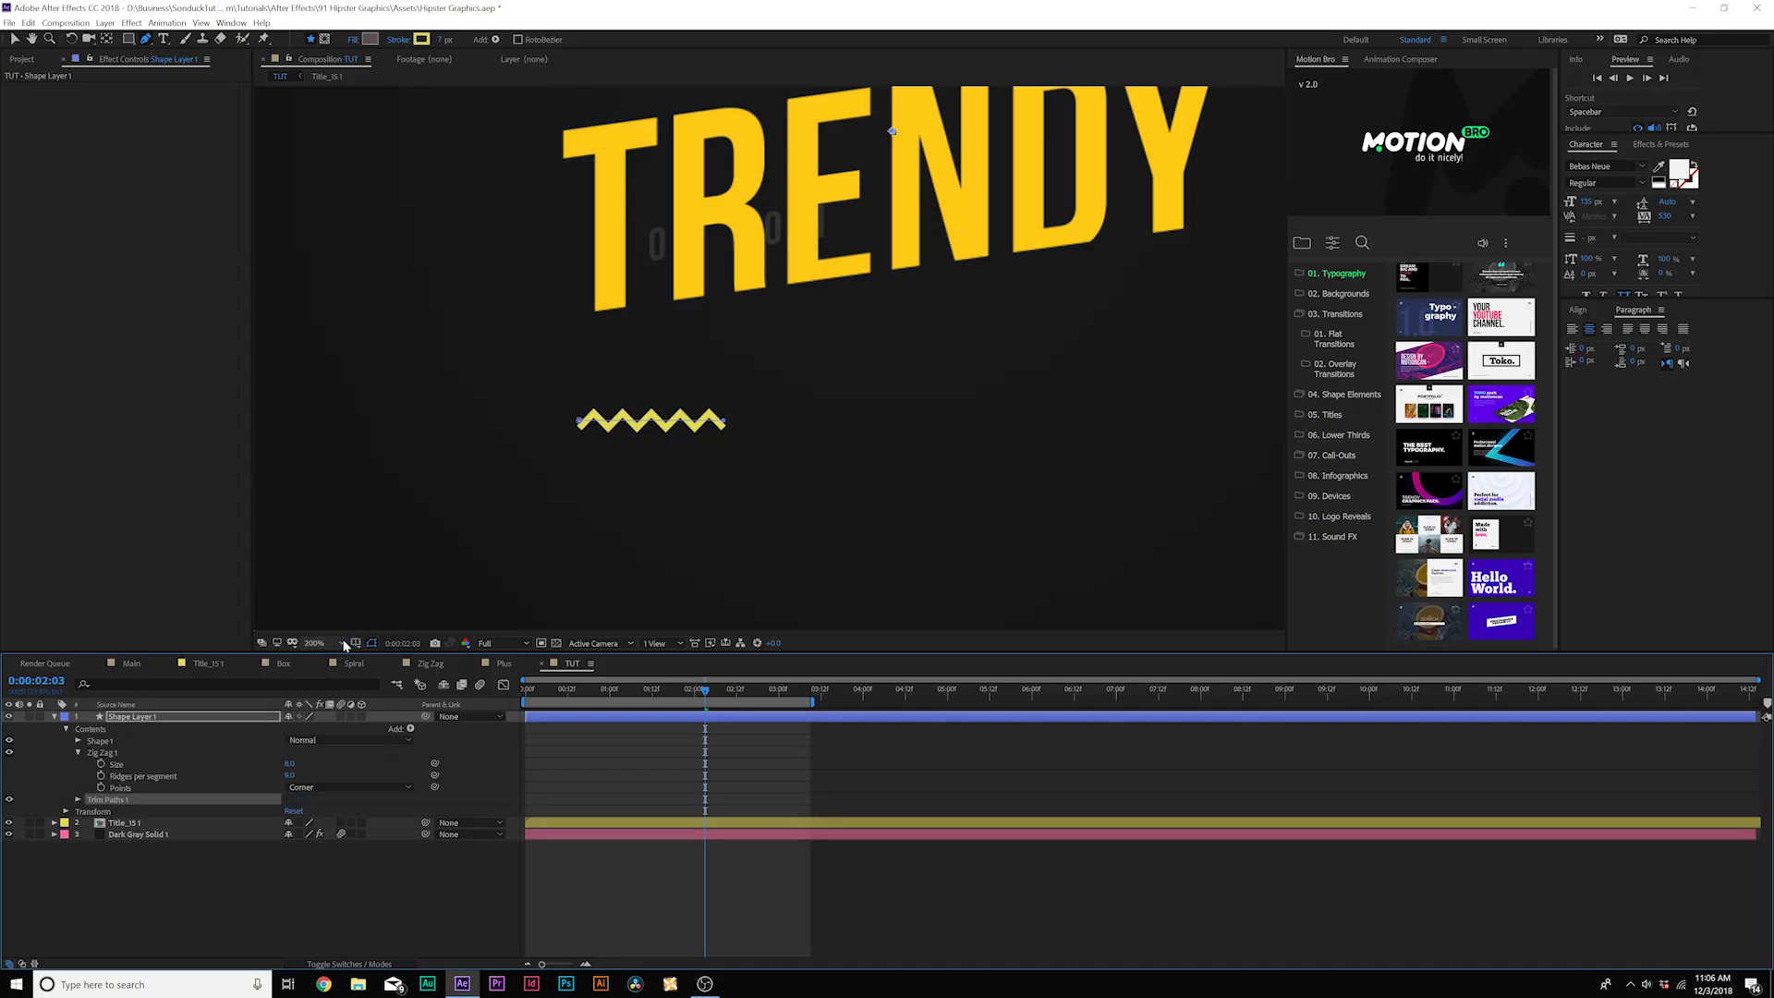
Step: Keyframe the Trim Paths End from 0% at 0:00:00:00 to 100% at 0:00:01:00
left_click(530, 690)
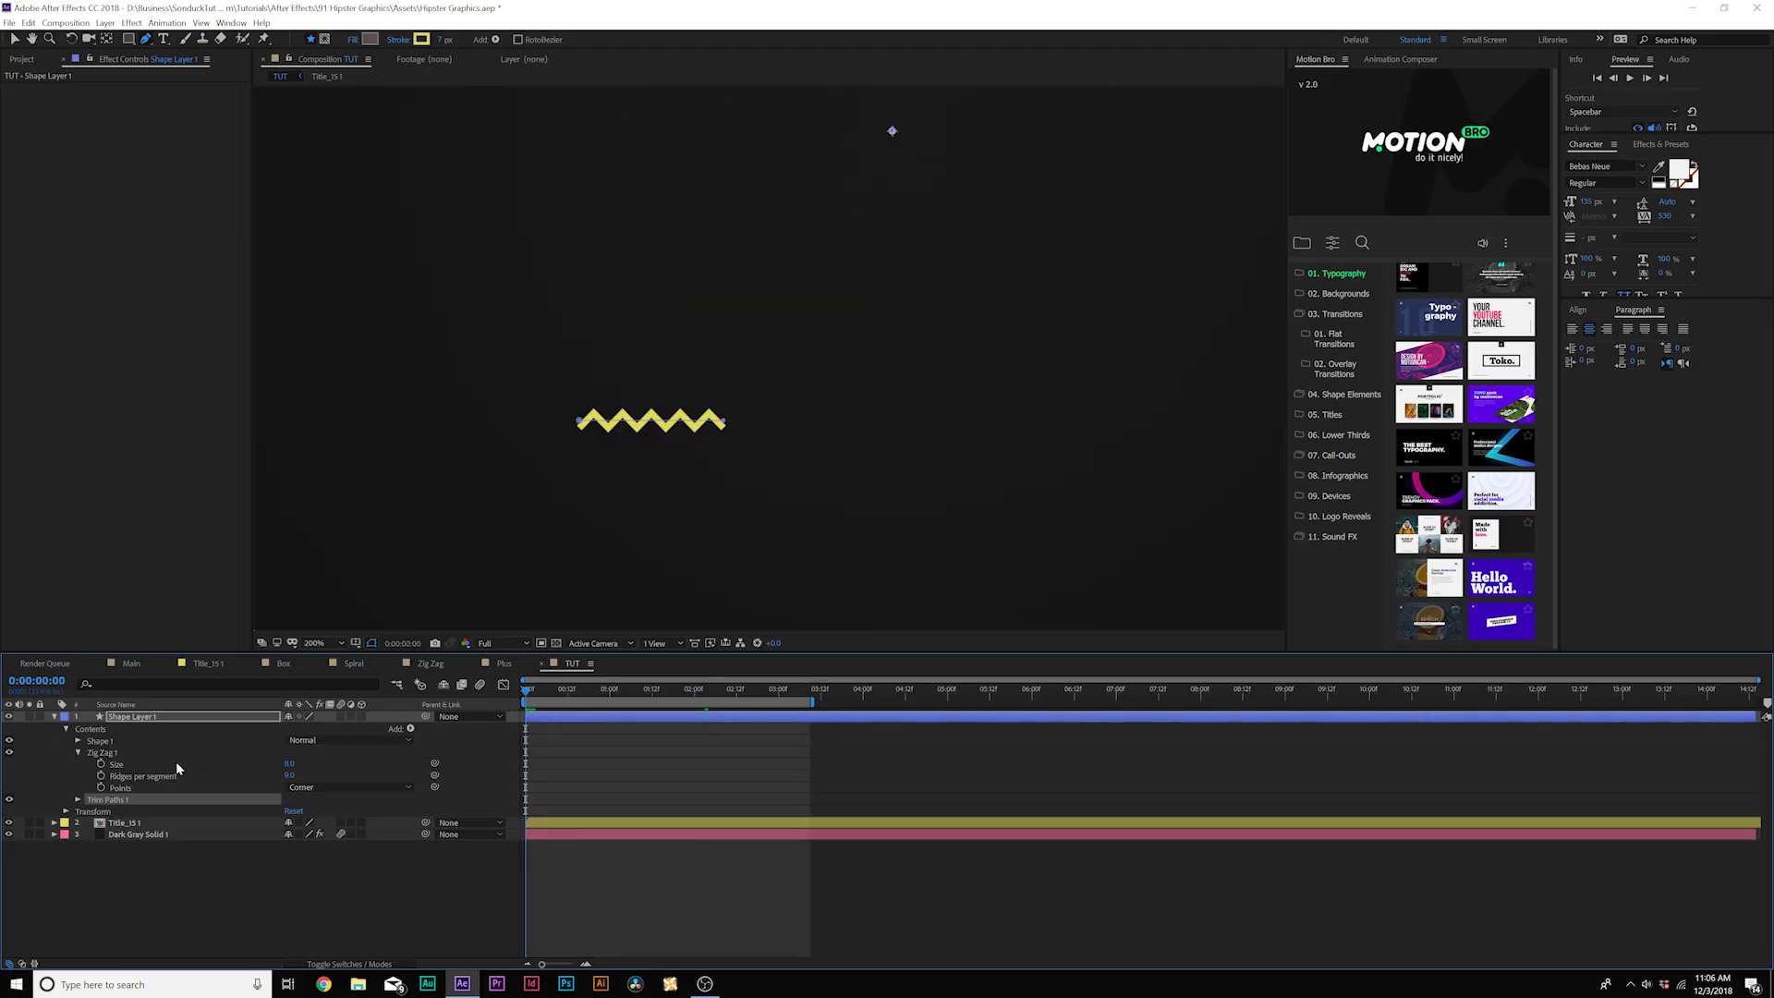
left_click(78, 800)
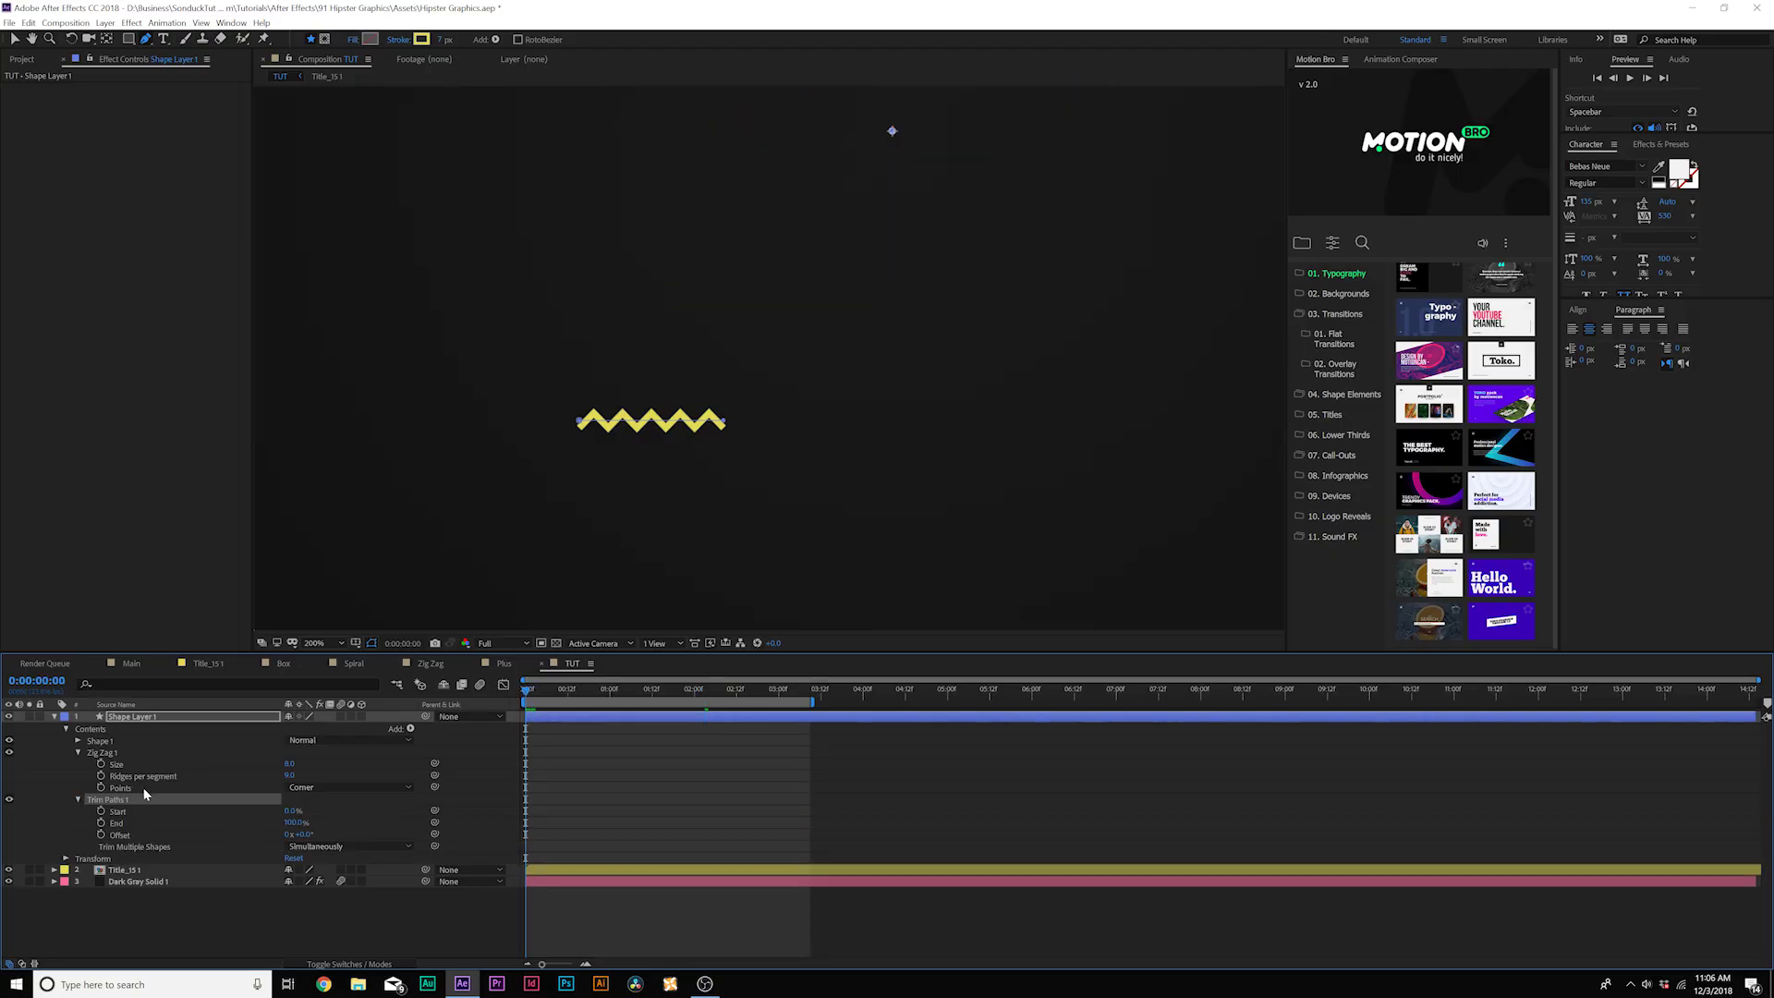
left_click_drag(293, 826, 175, 824)
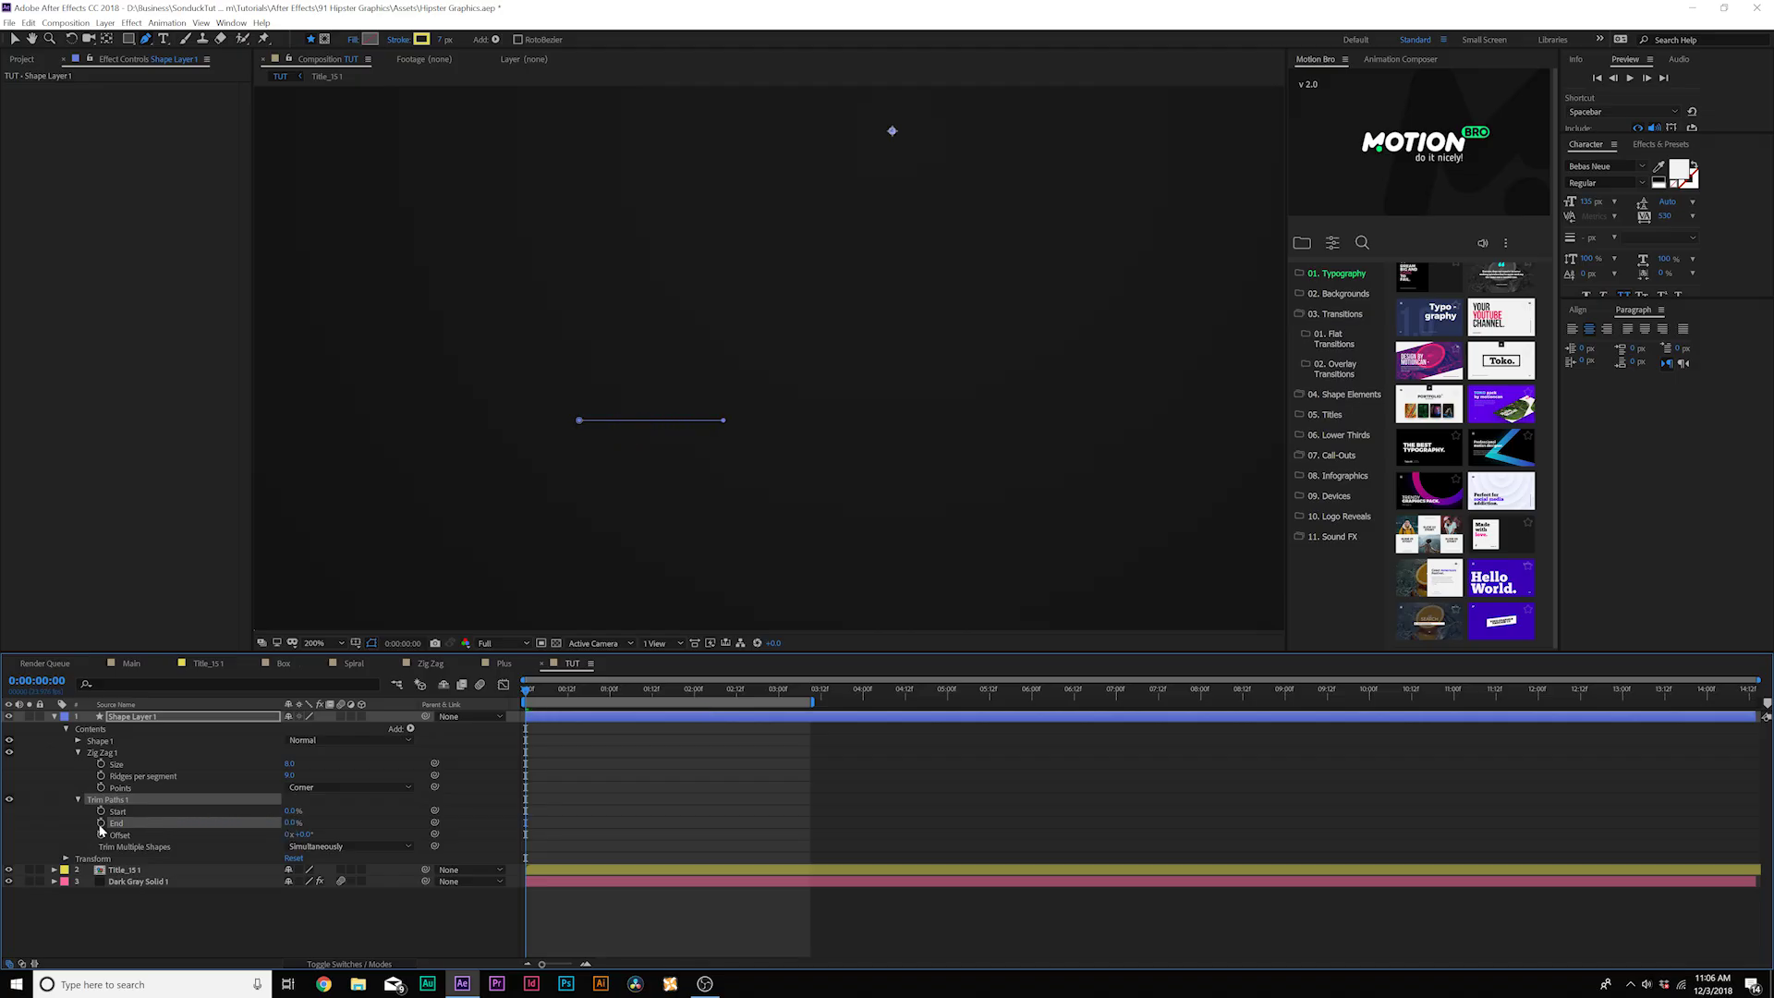
left_click_drag(530, 704, 610, 705)
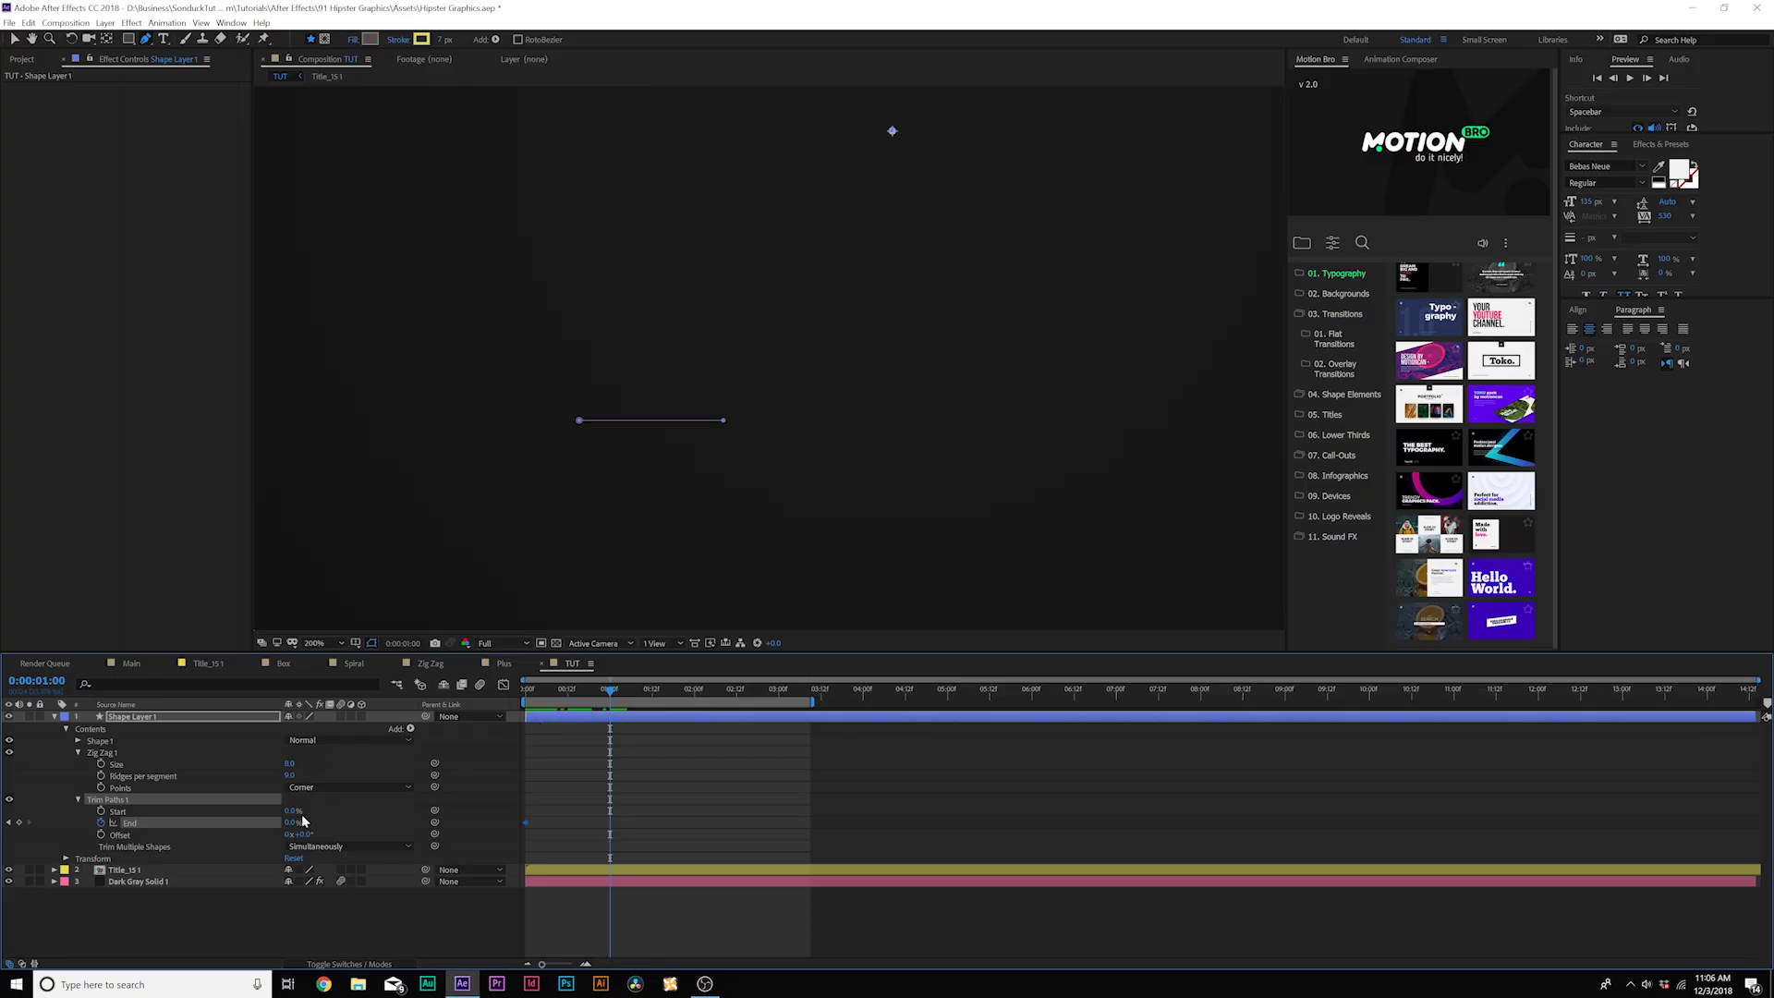
left_click_drag(291, 825, 384, 824)
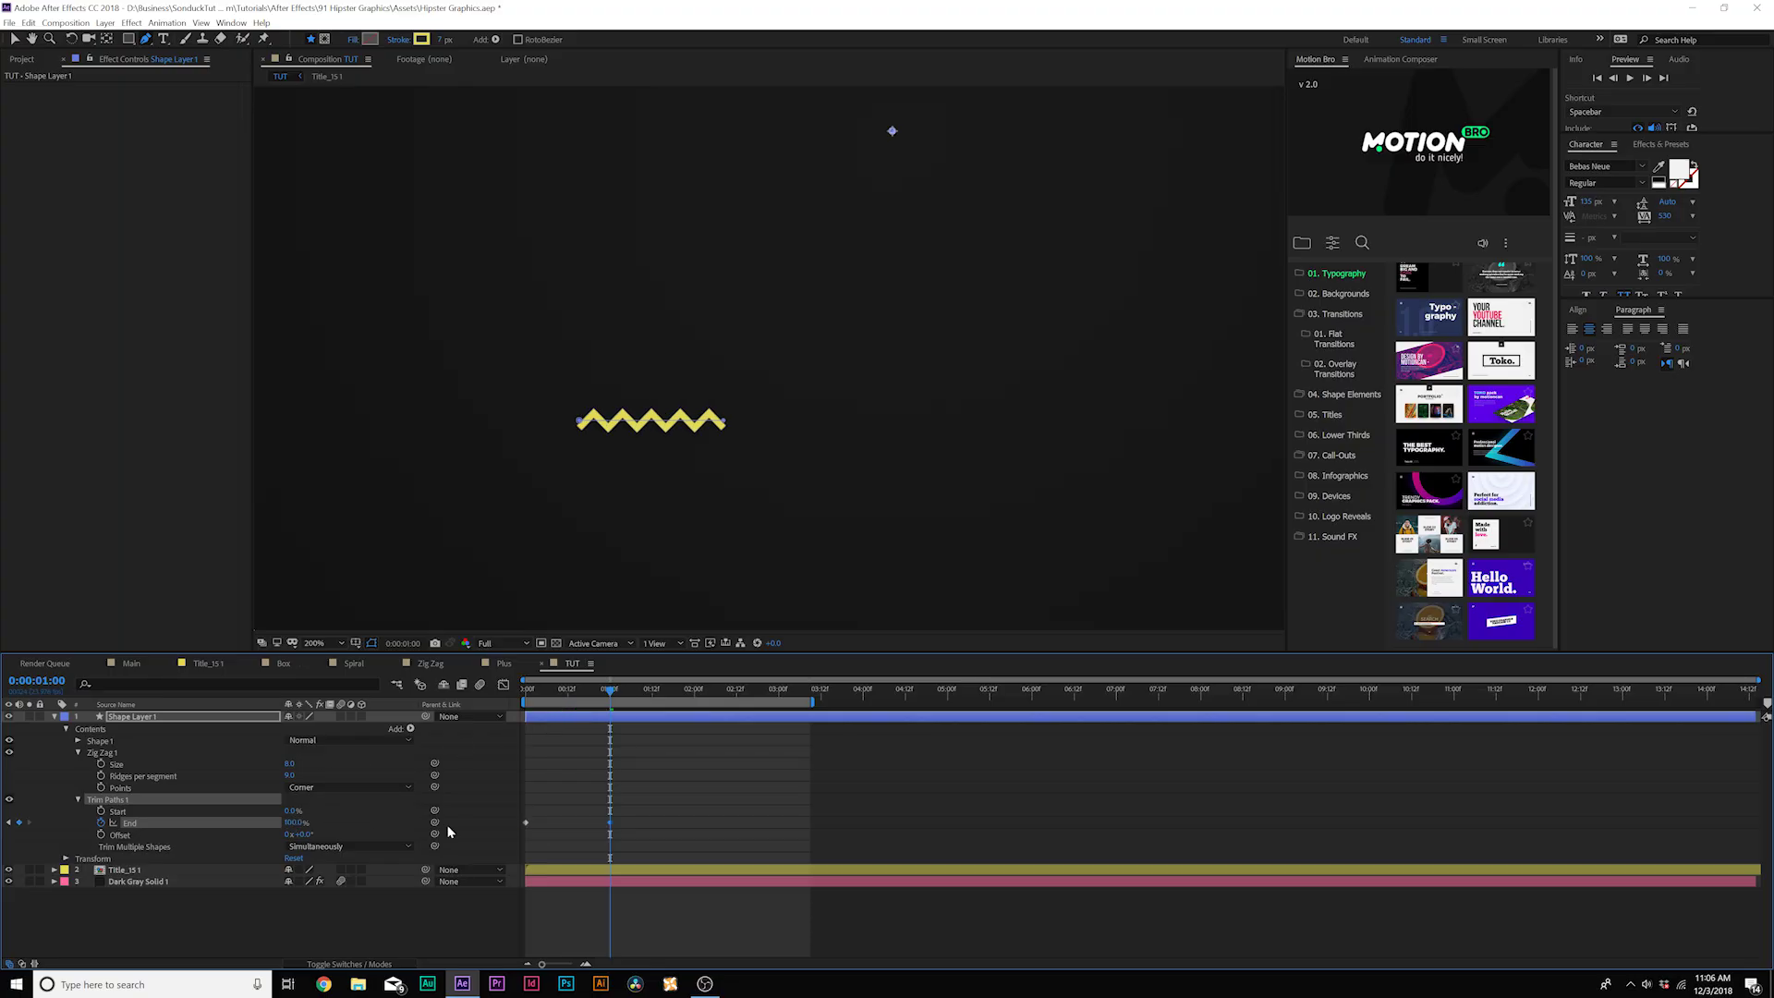
Step: Keyframe the Trim Paths Start from 0% at 0:00:00:18 to 100% at 0:00:01:17 and preview the animation
left_click_drag(597, 695, 591, 703)
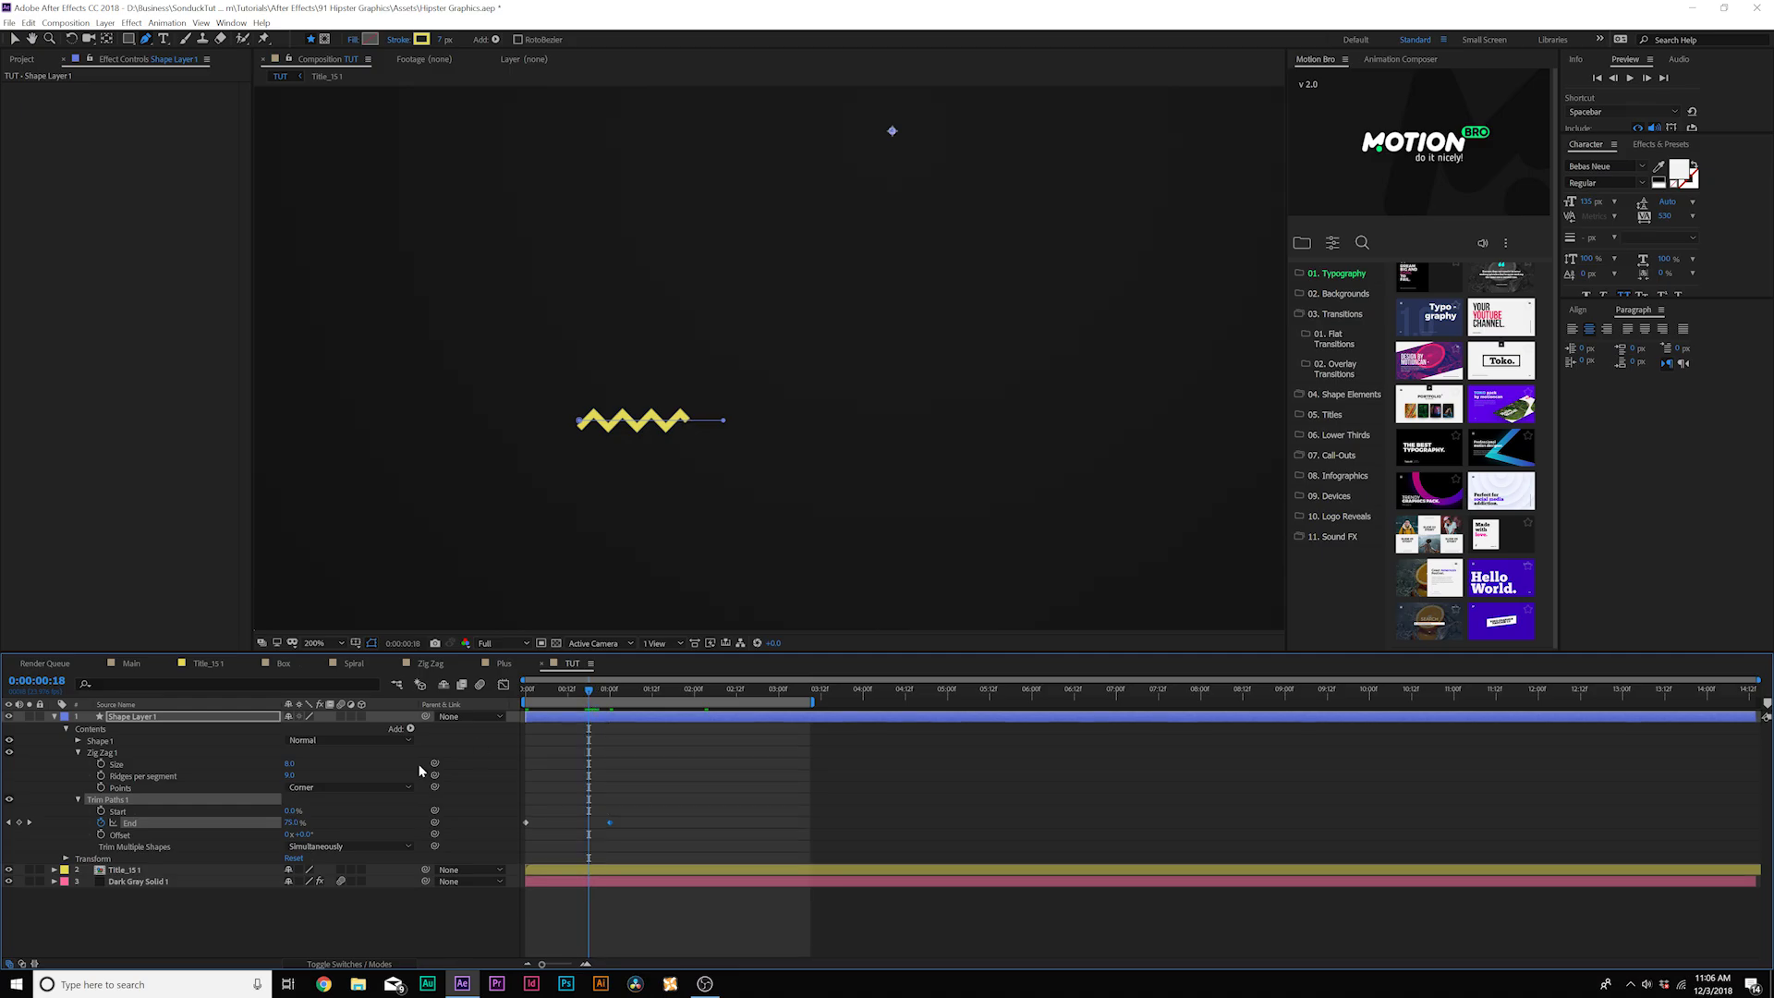
left_click(101, 811)
left_click_drag(619, 689, 670, 692)
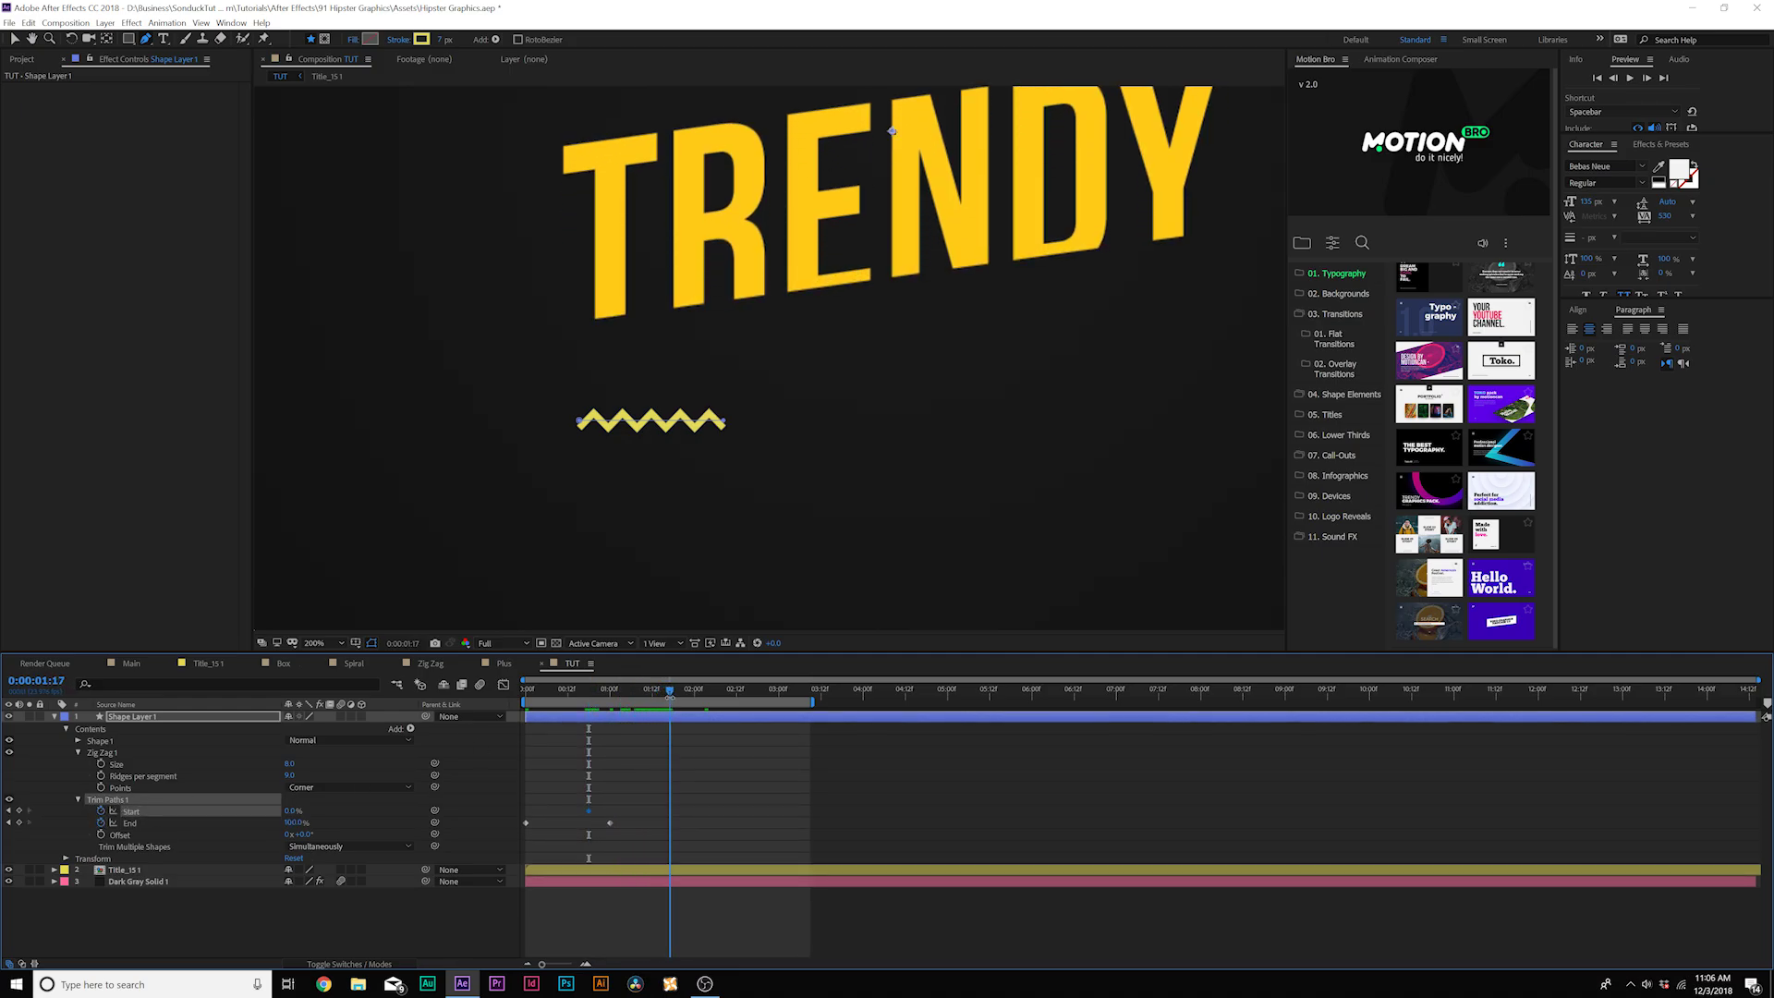
left_click_drag(289, 811, 450, 811)
left_click(459, 907)
key("space")
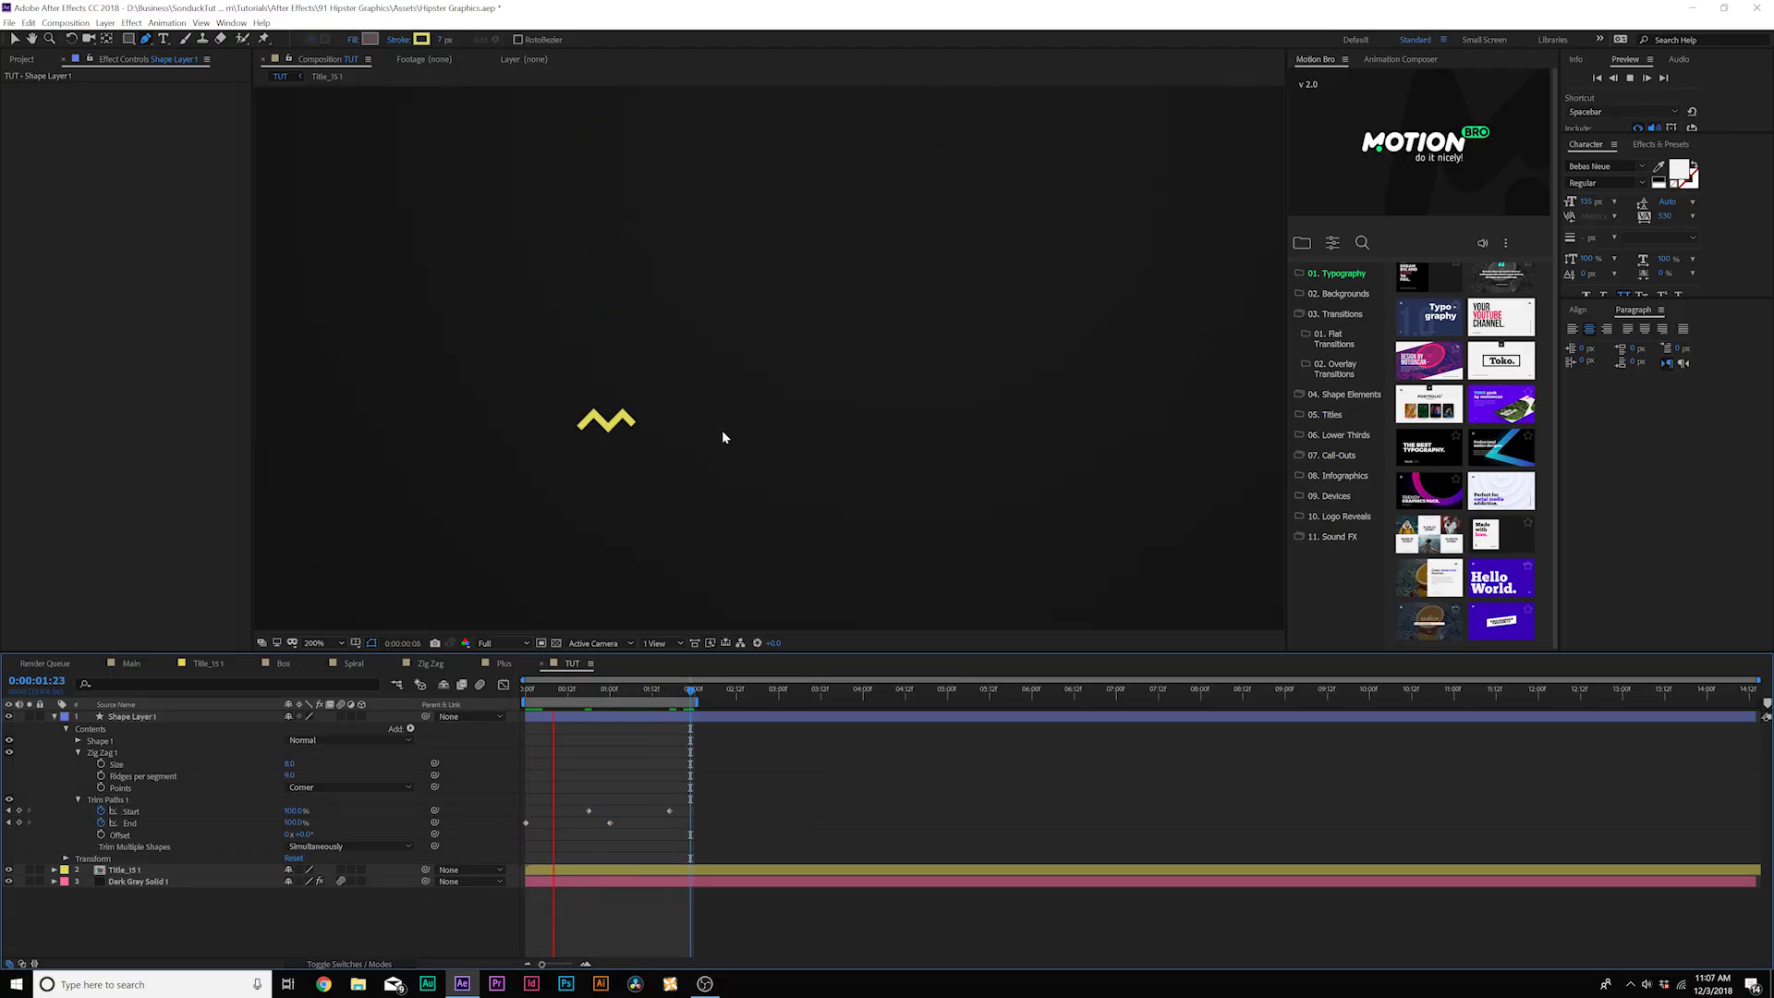
key("space")
Step: Shift the Start keyframes so they begin at 0:00:01:00 and apply Easy Ease to all Trim Paths keyframes
left_click_drag(684, 800, 611, 817)
left_click_drag(758, 773, 508, 841)
key("F9")
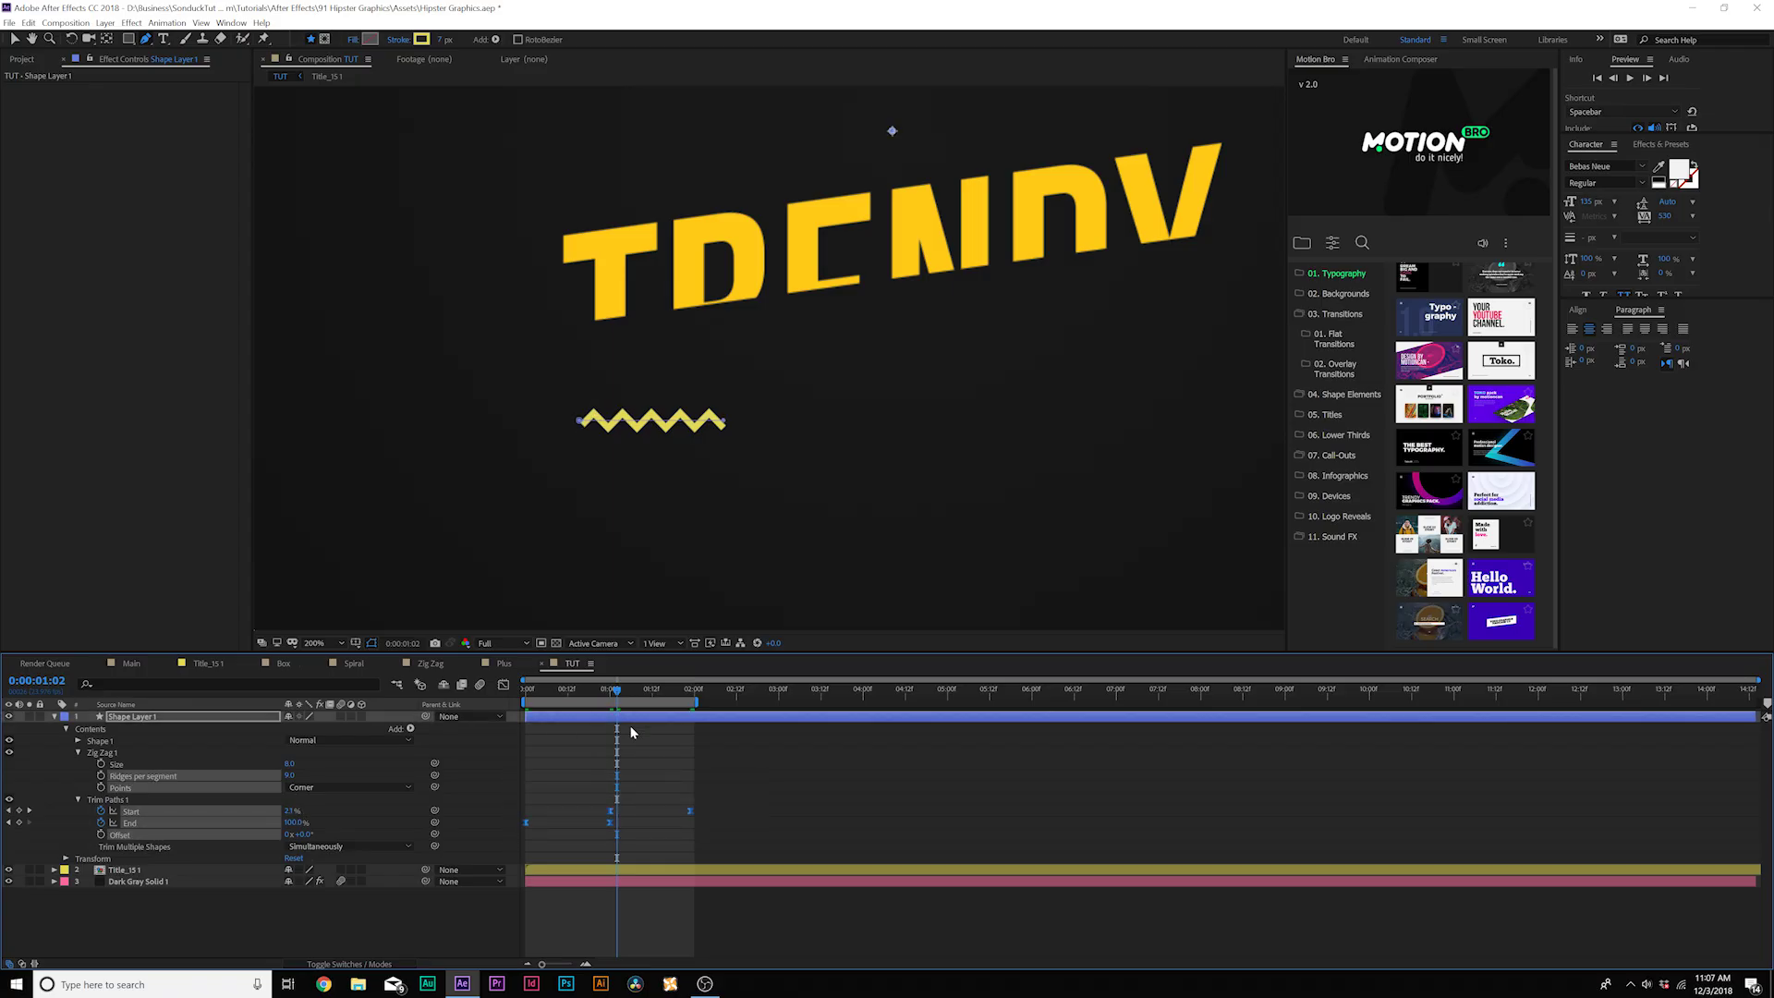
key("space")
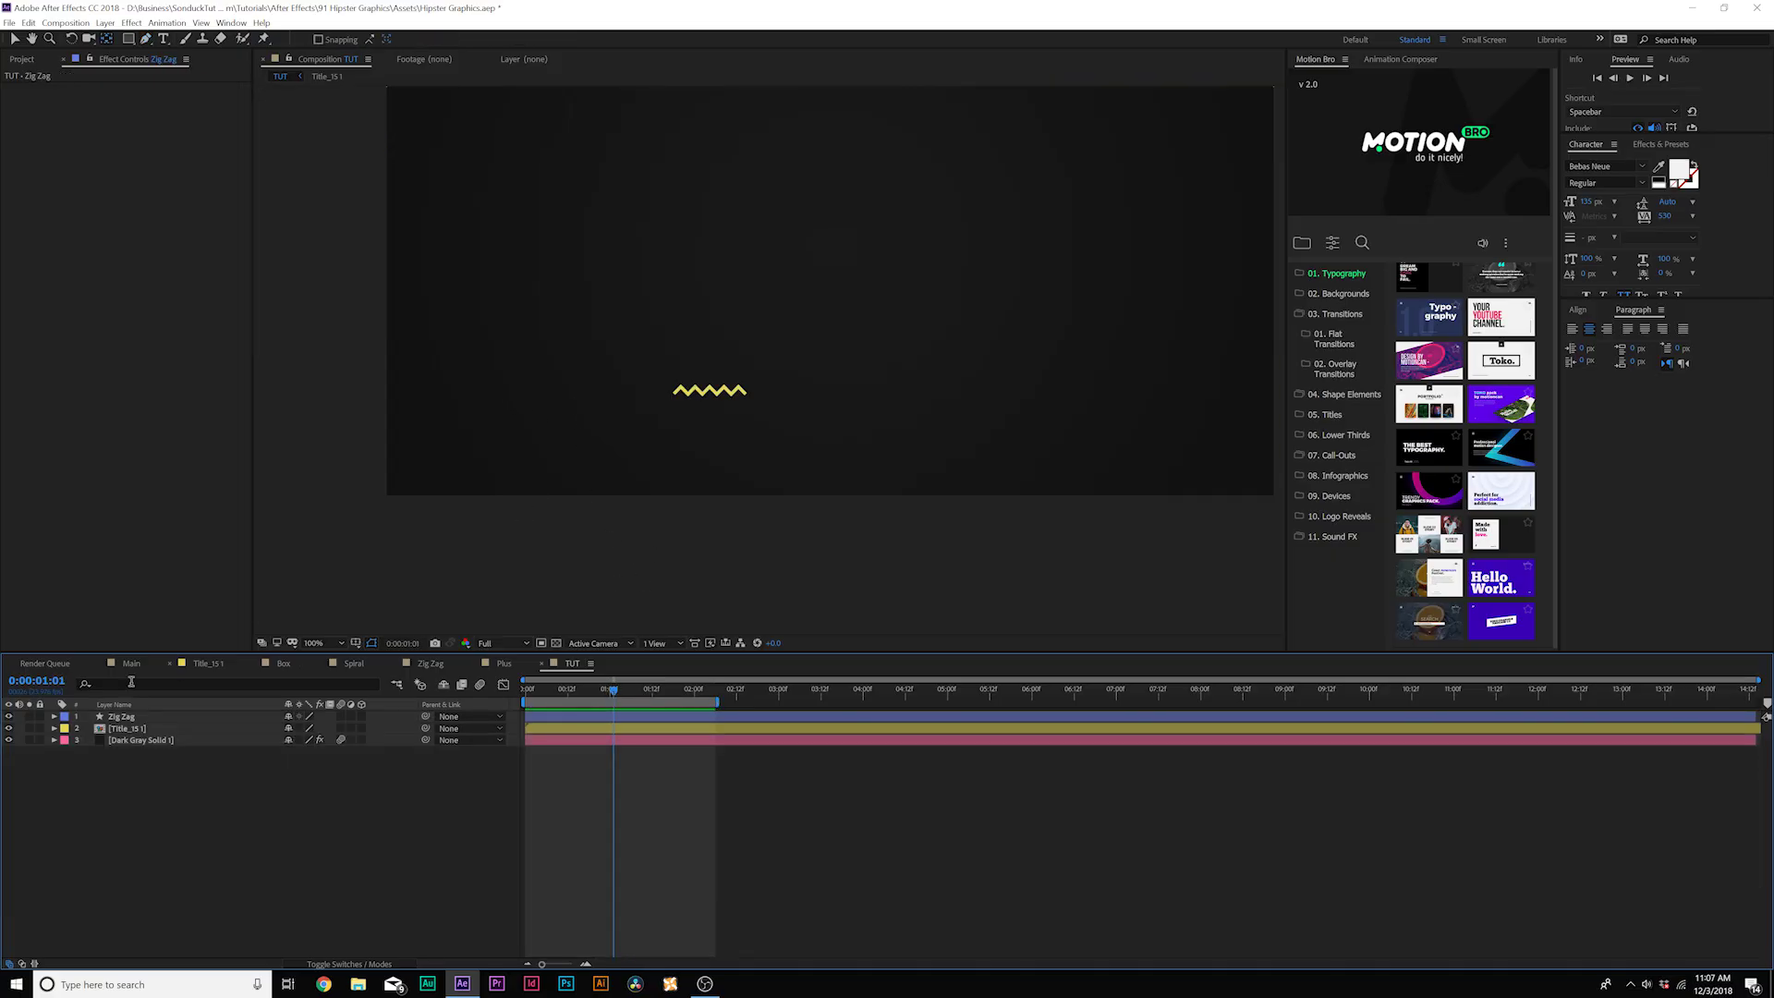
Step: Duplicate the Zig Zag layer, offset the copy 30 px downward, and preview both lines animating together
left_click(127, 718)
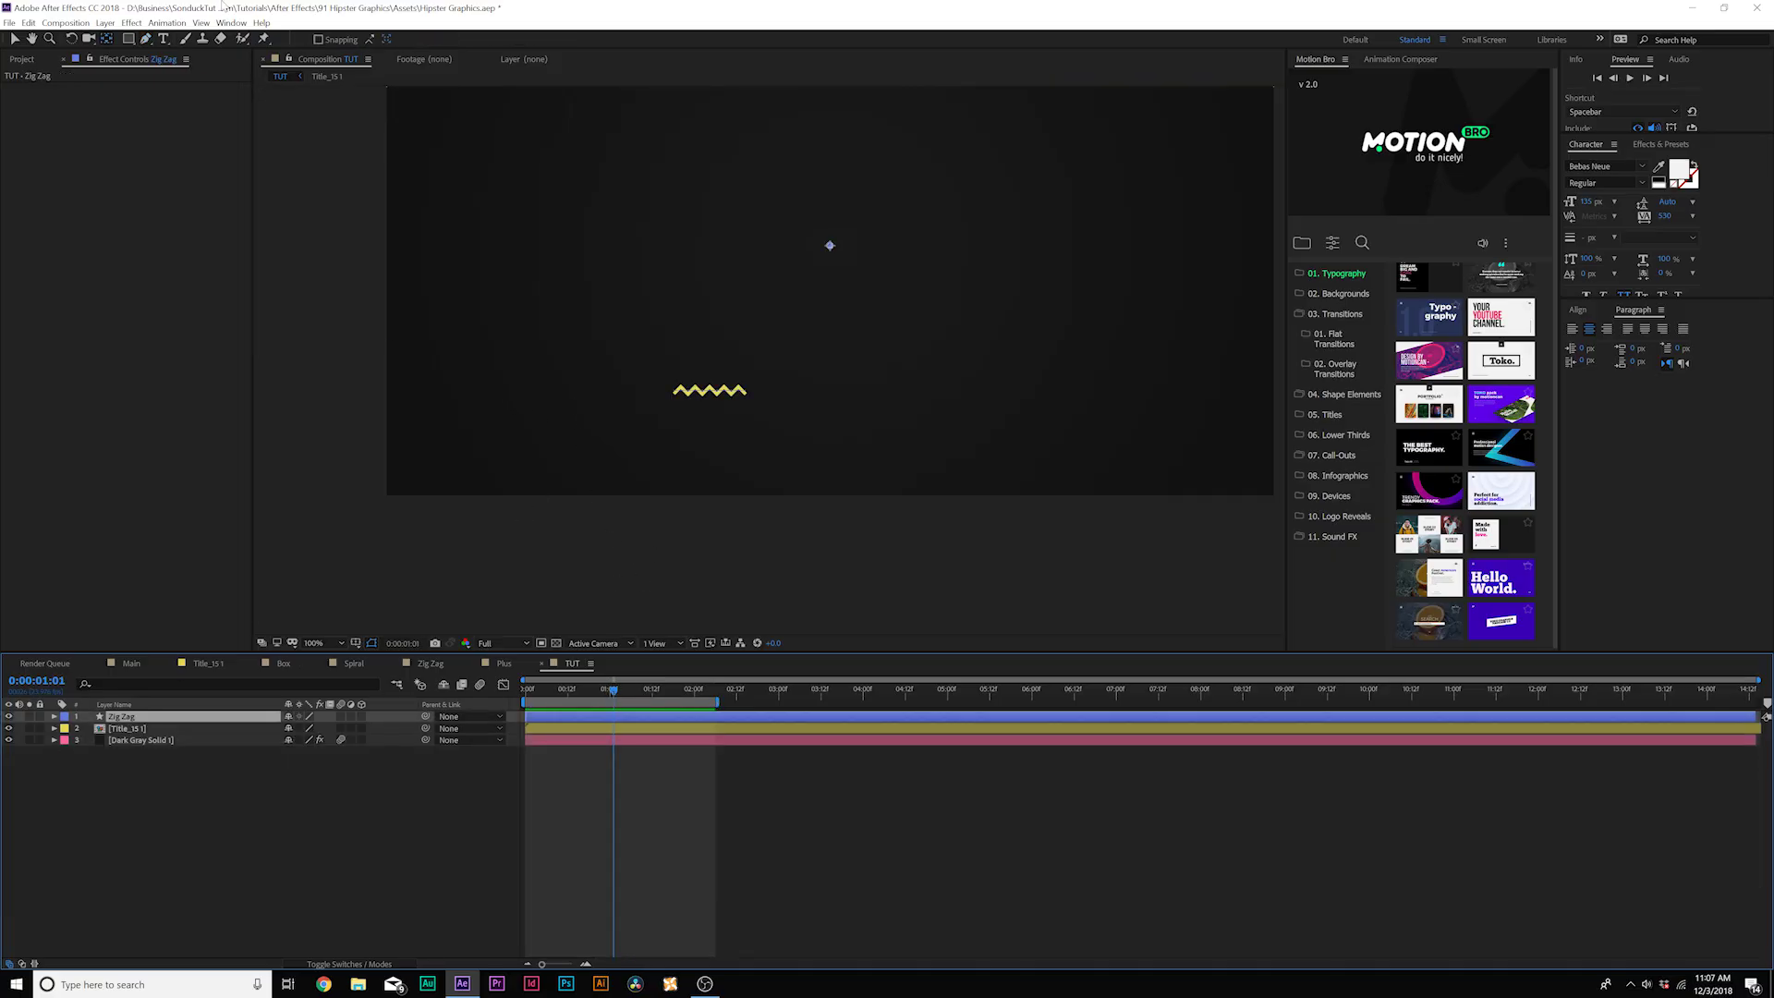
left_click(28, 22)
left_click(55, 188)
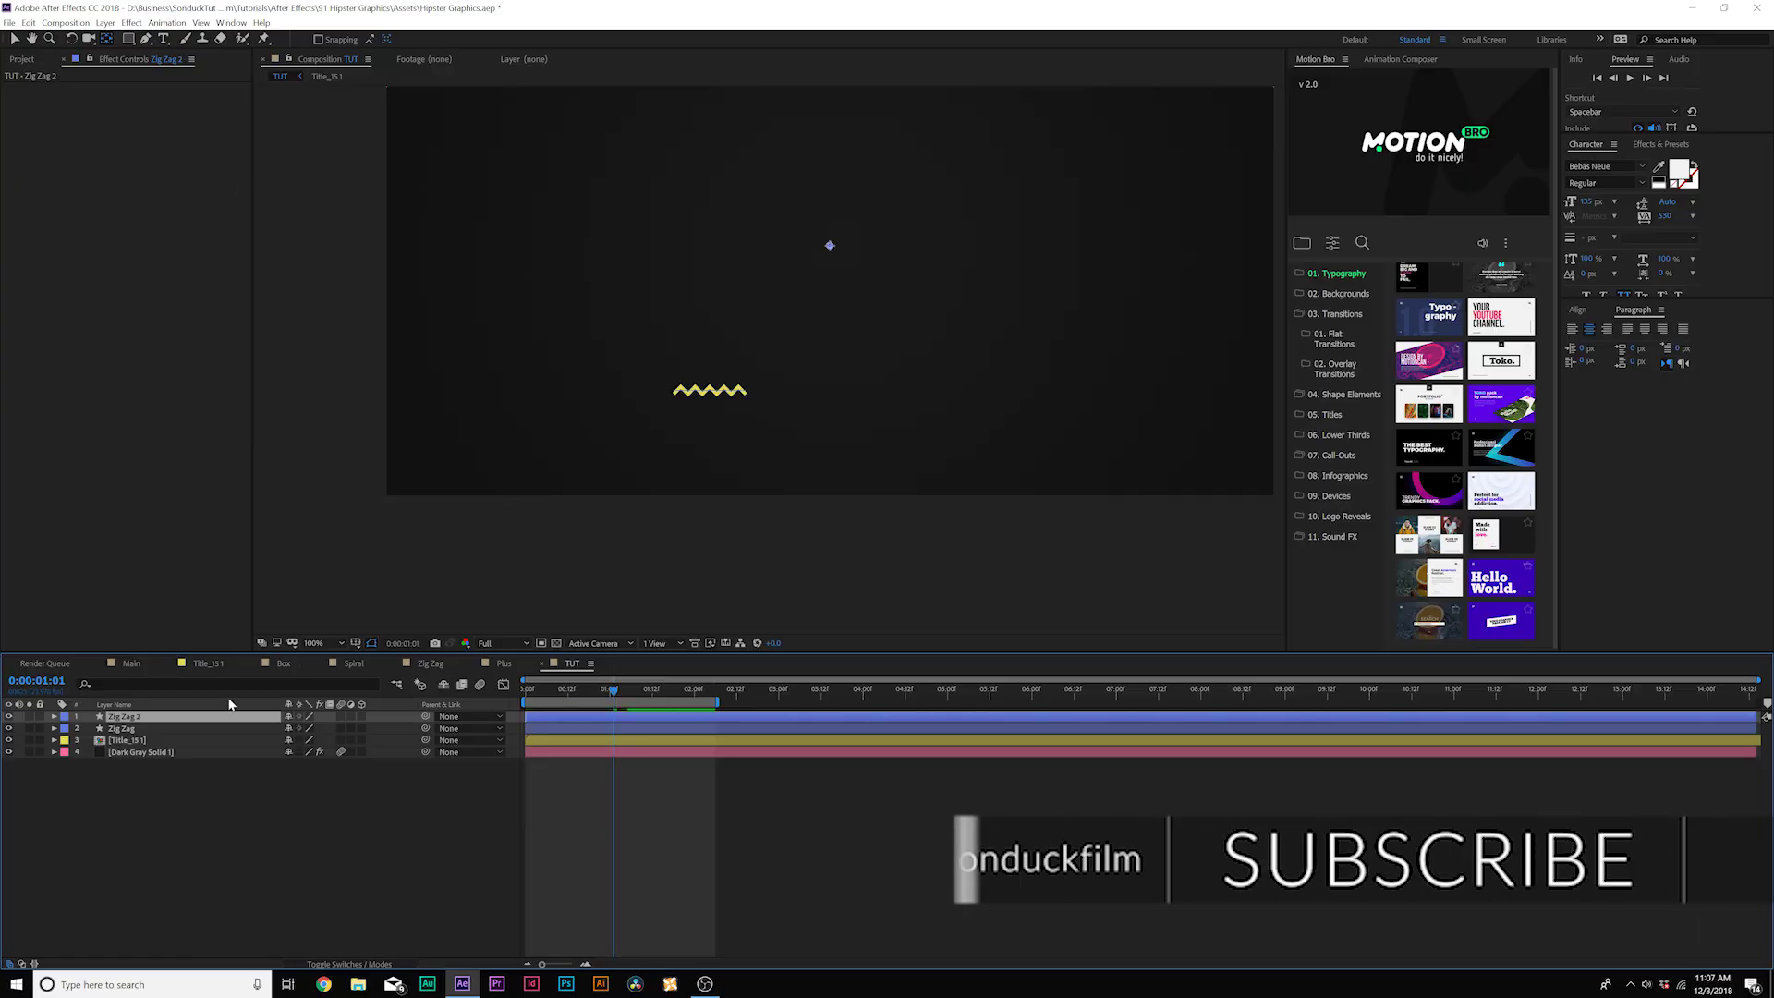
key("shift+Down")
key("shift+Down")
key("shift+Down")
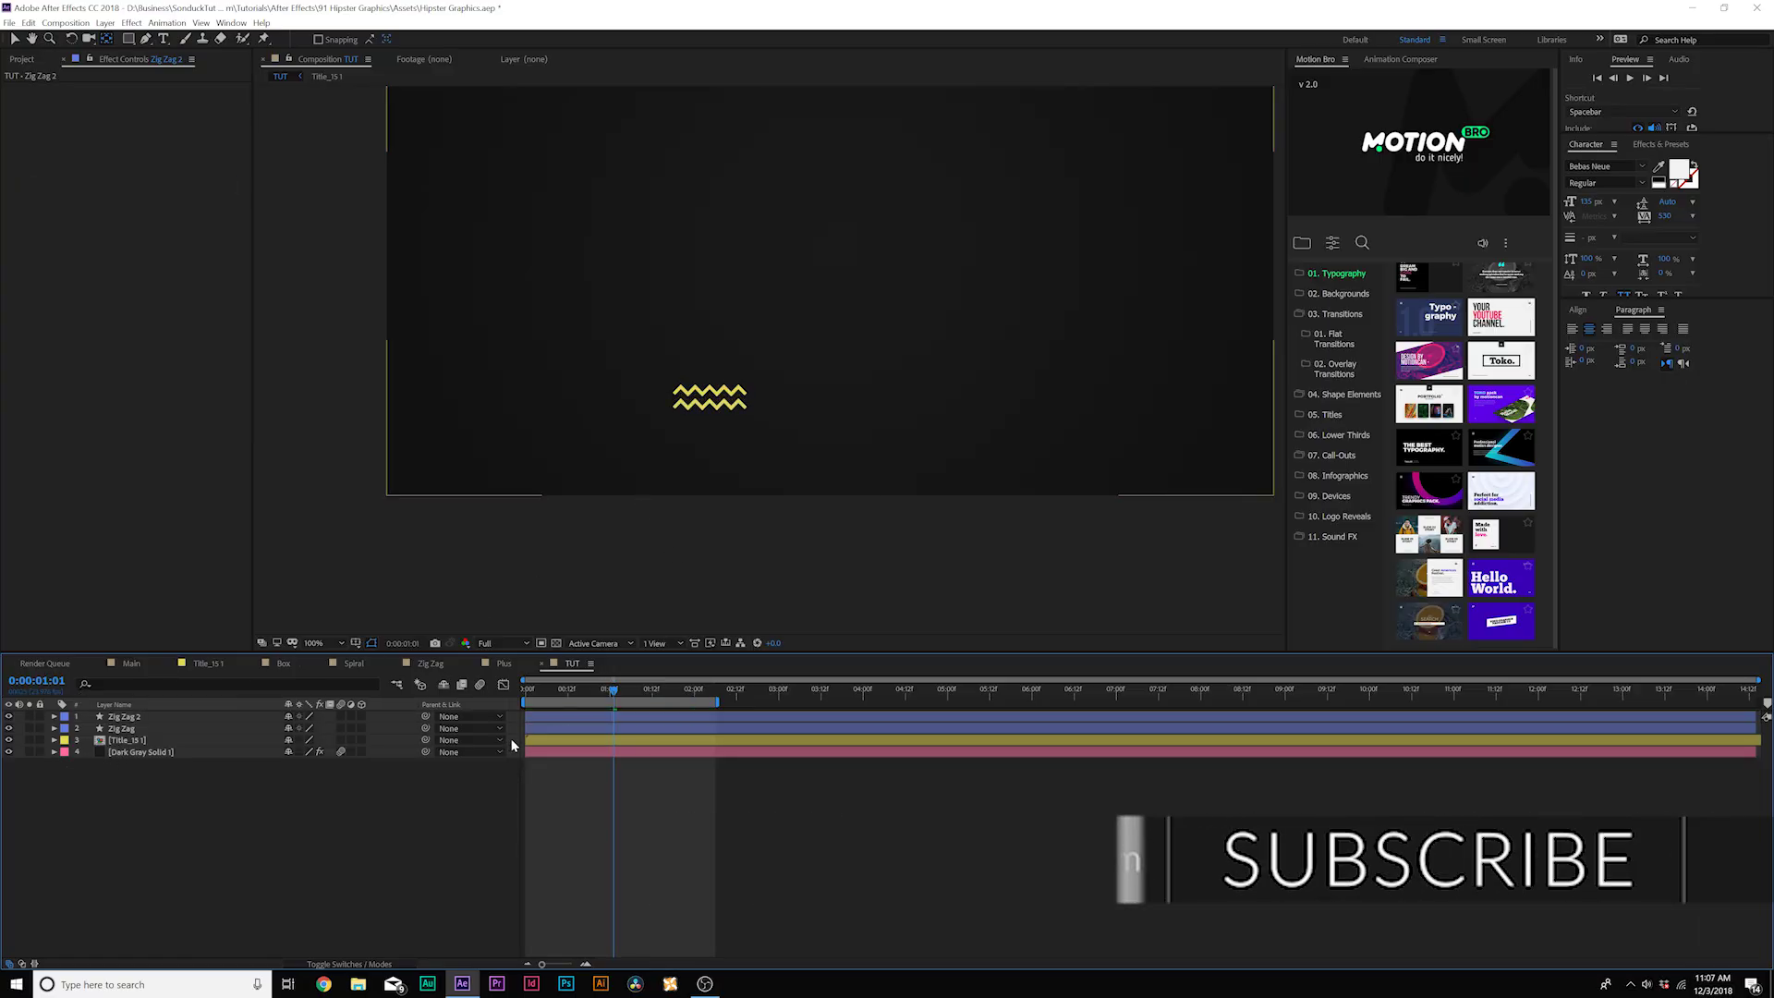
left_click(560, 691)
key("space")
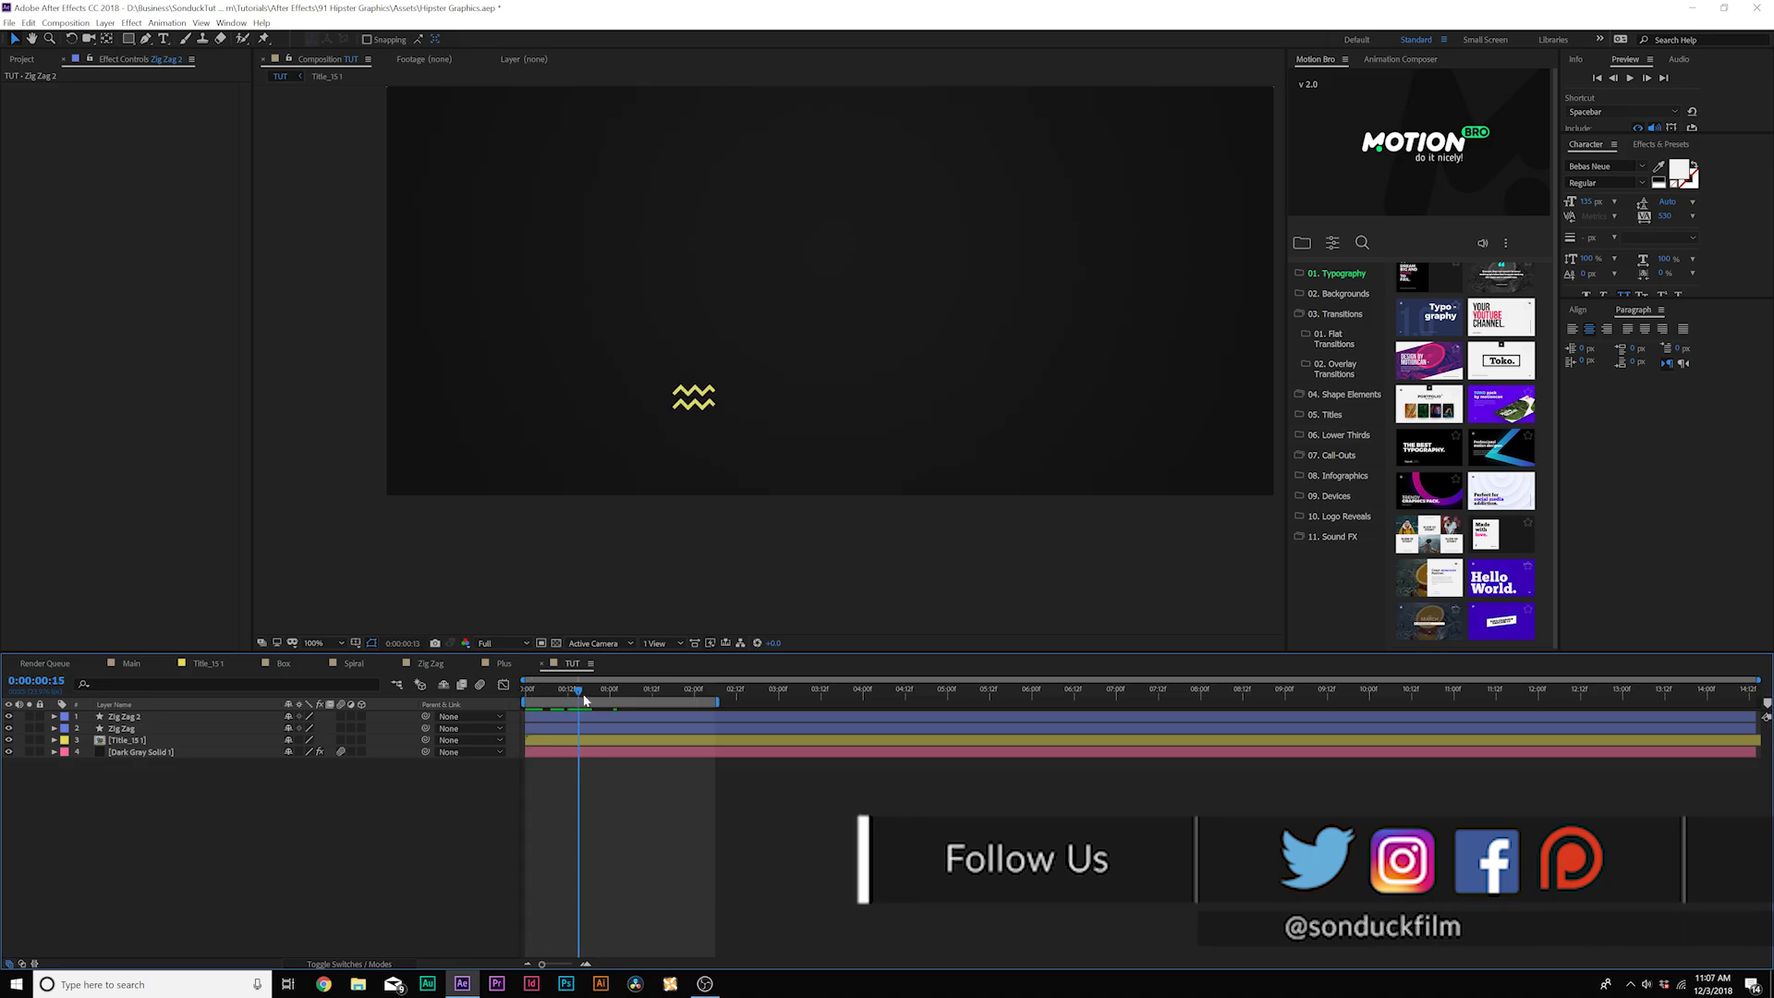
Step: Pre-compose both Zig Zag layers into a new composition named "Zig Zag"
left_click(149, 719)
left_click(141, 728, "shift")
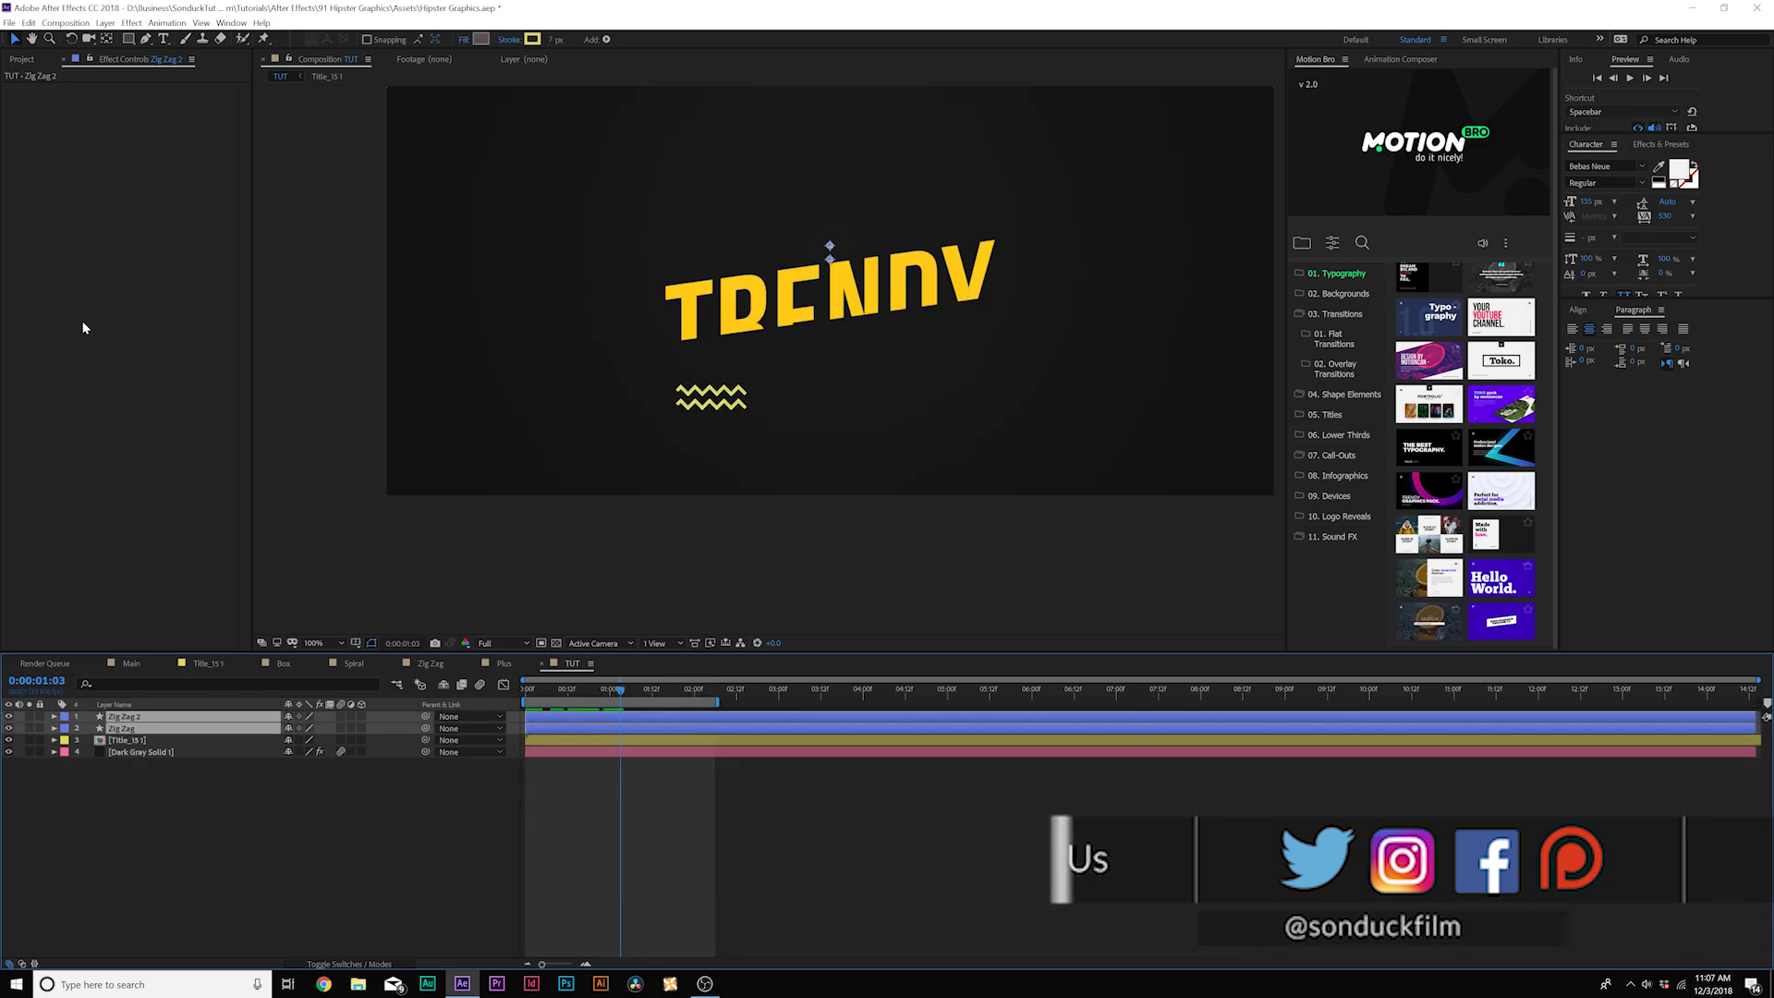
left_click(105, 23)
left_click(126, 463)
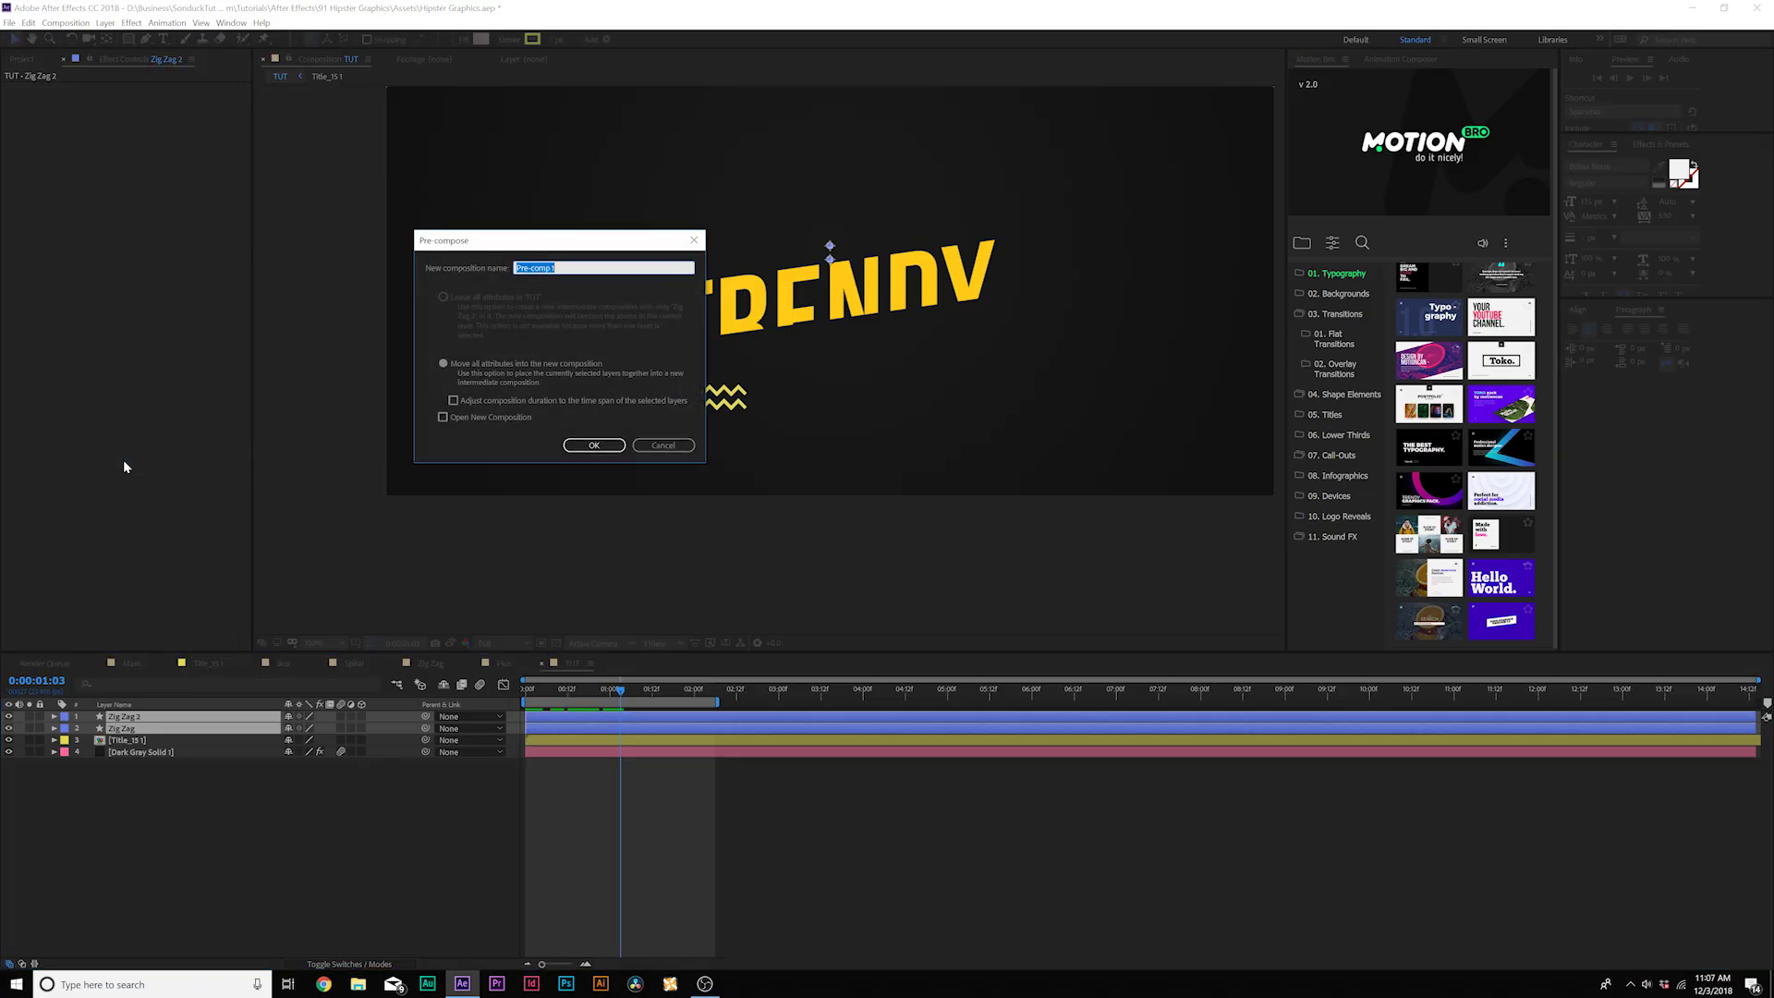
type("Zig Zag")
key("Return")
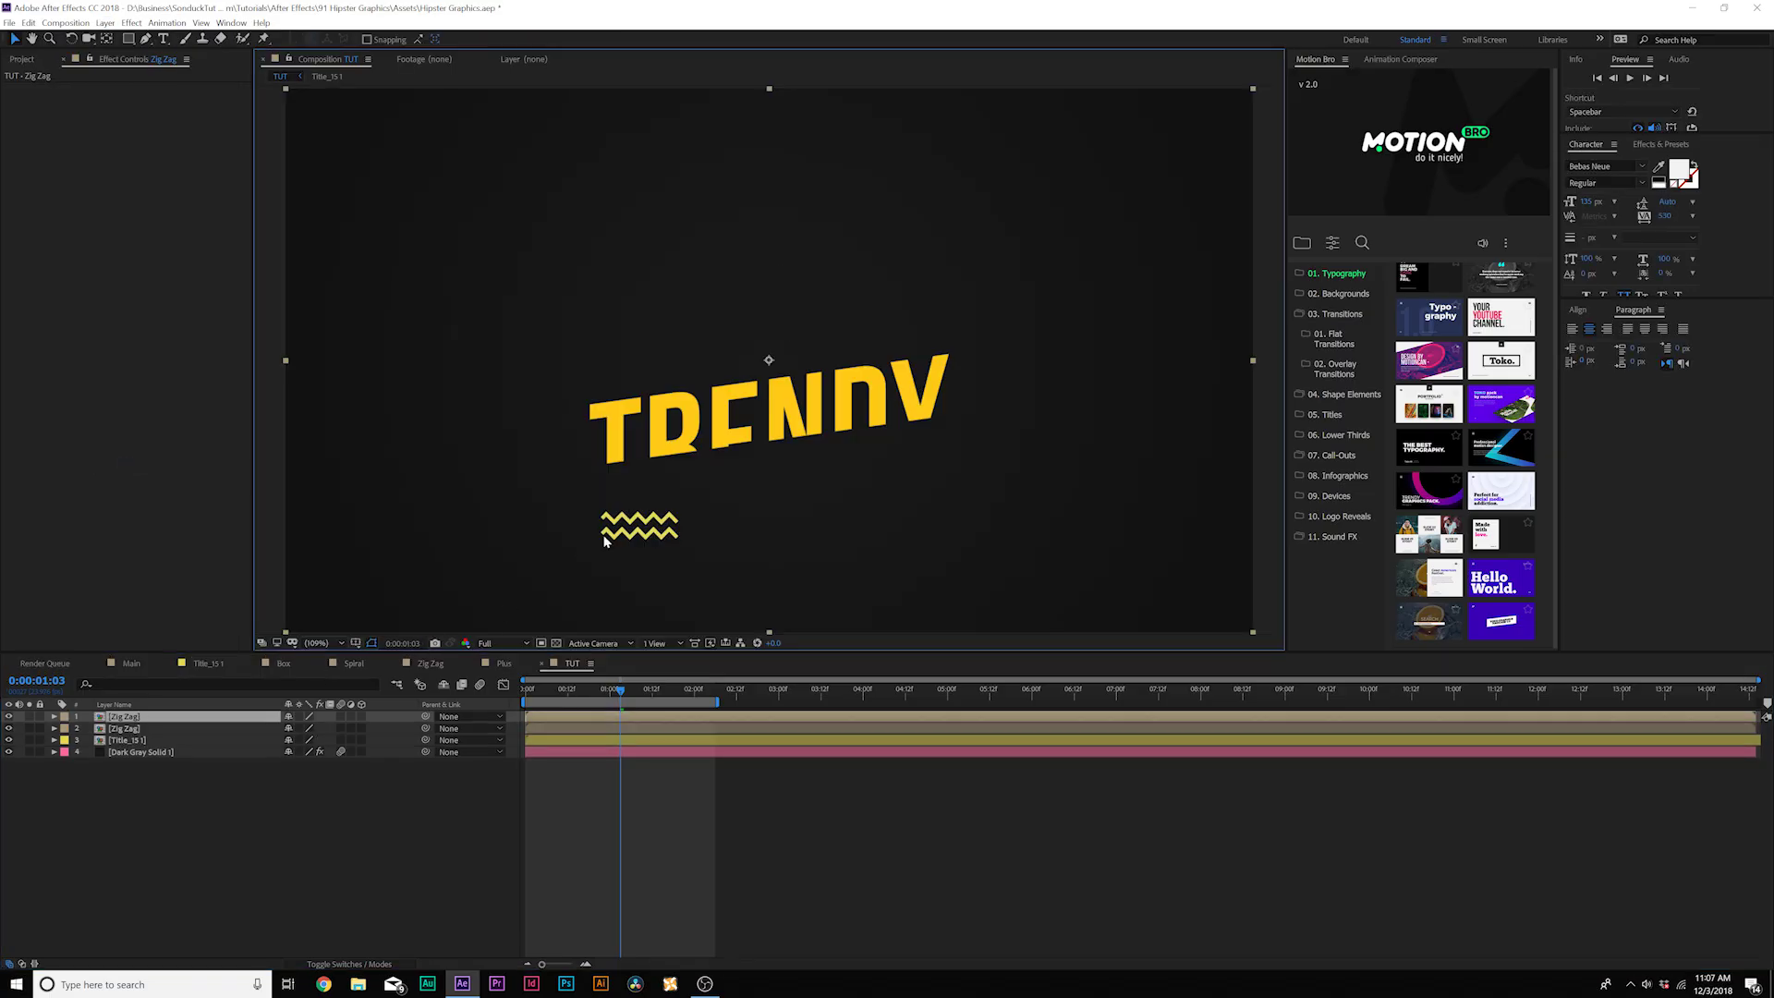
Step: Place copies of the Zig Zag layer around the TRENDY title, stagger their start times, and preview them
left_click_drag(810, 393, 1065, 413)
left_click_drag(579, 719, 616, 718)
key("ctrl+d")
key("ctrl+d")
key("space")
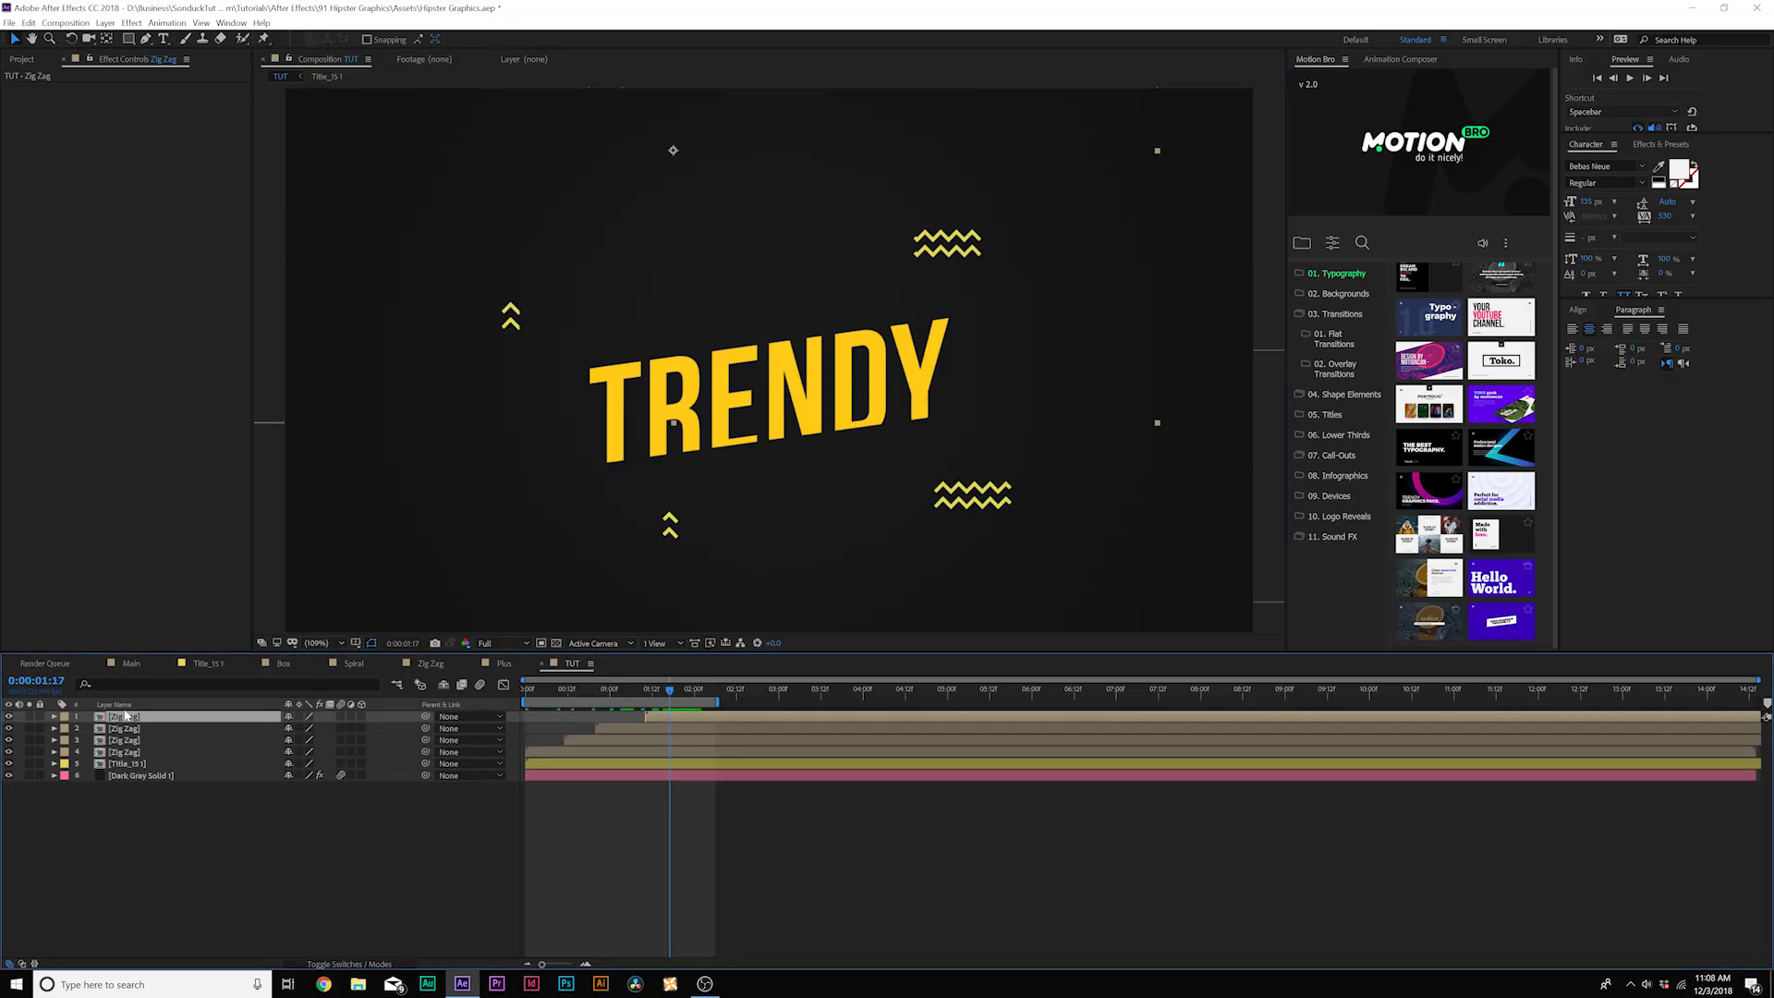
Step: Apply the Generate > Fill effect to the topmost Zig Zag layer and preview the composition
left_click(131, 22)
mouse_move(155, 199)
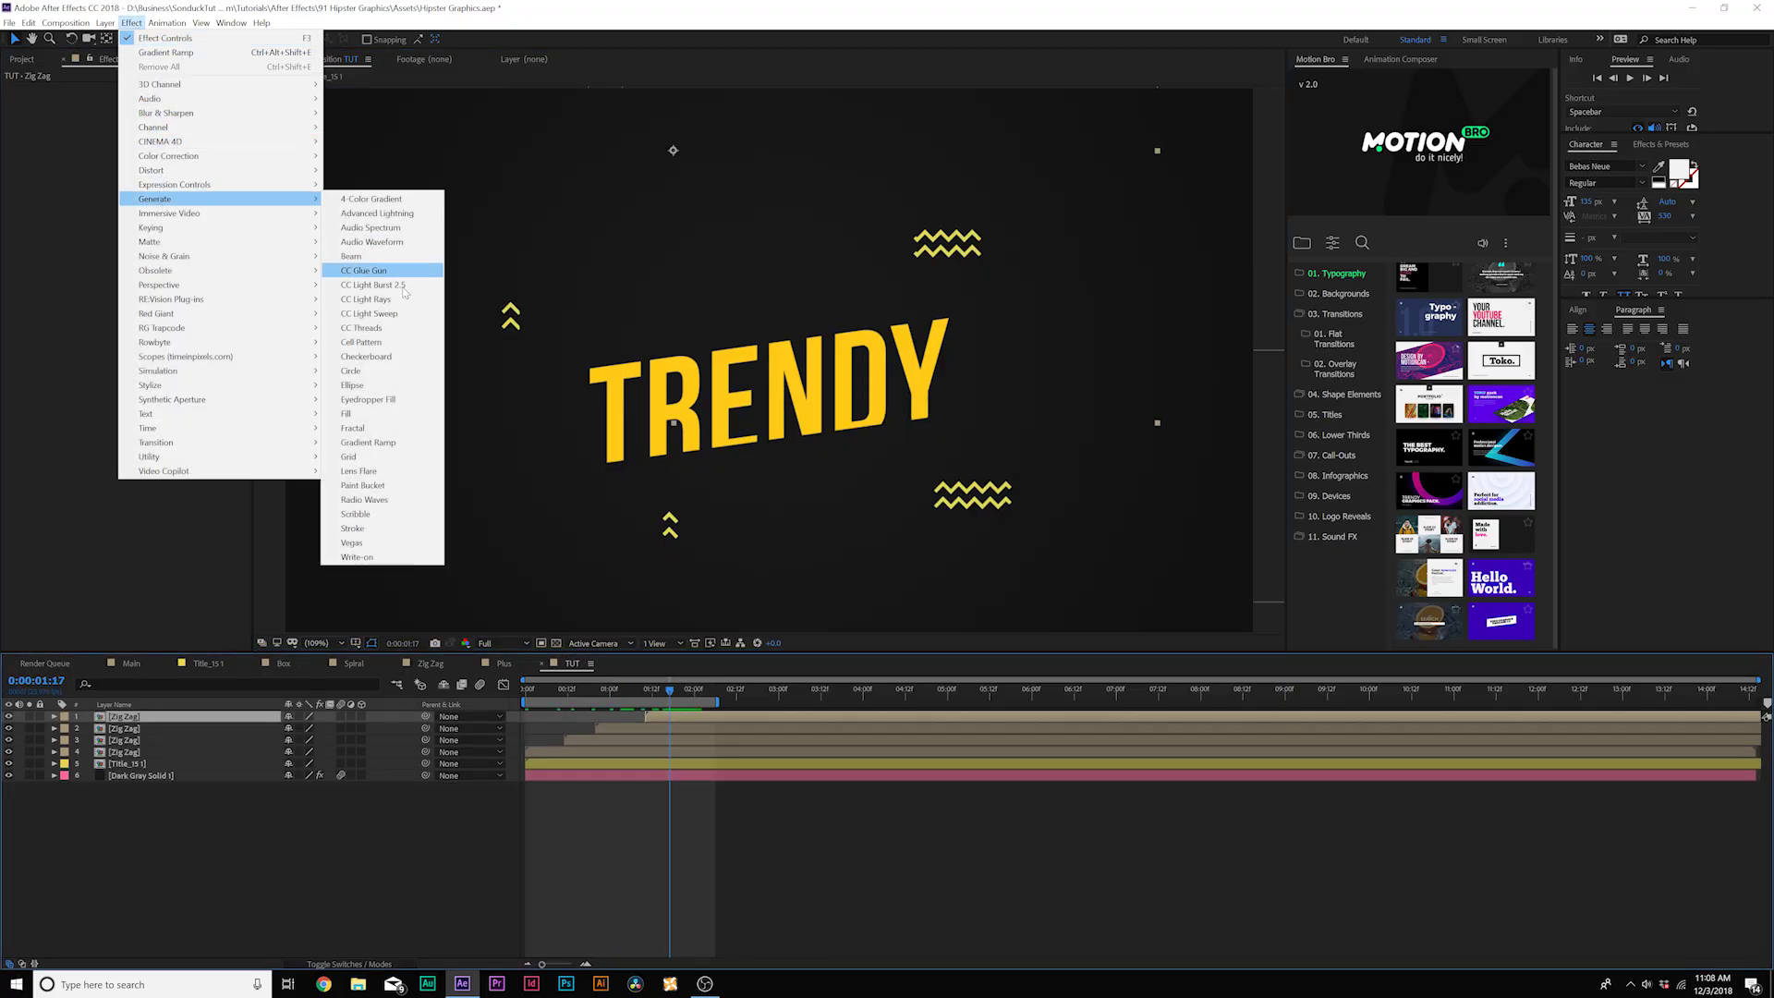
left_click(346, 414)
key("space")
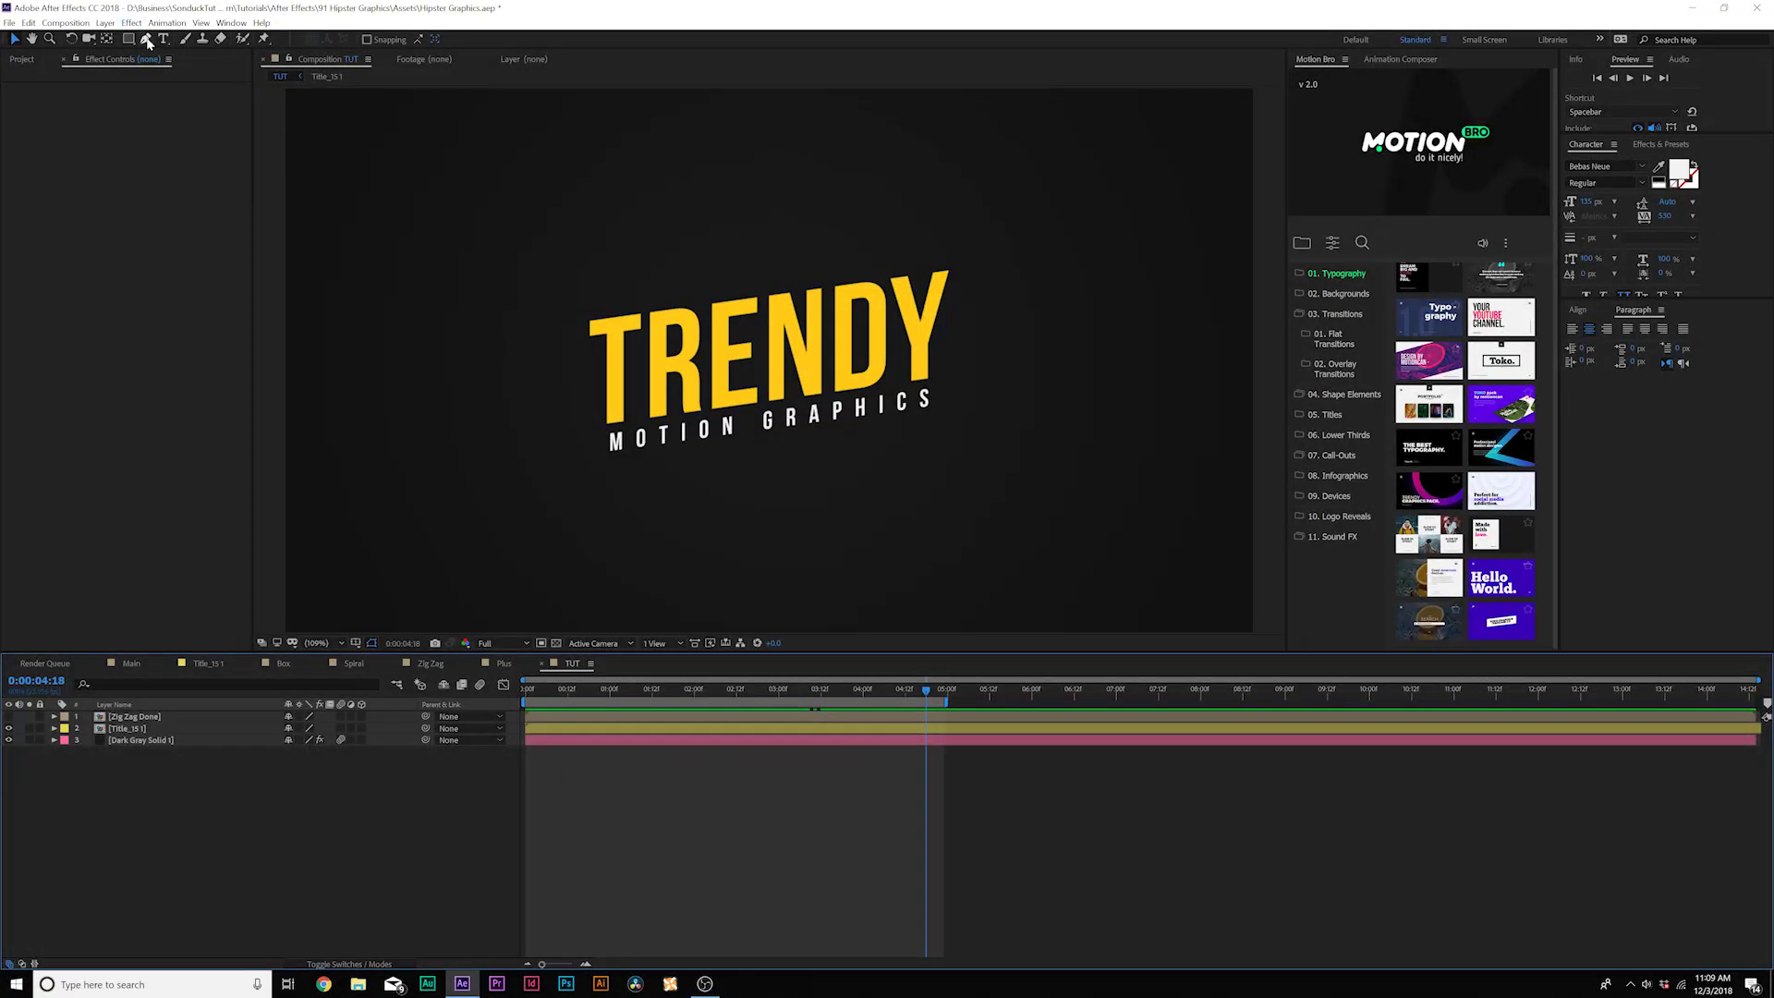
Step: Draw a short horizontal yellow line with the Pen tool below the title's first letters
left_click(146, 39)
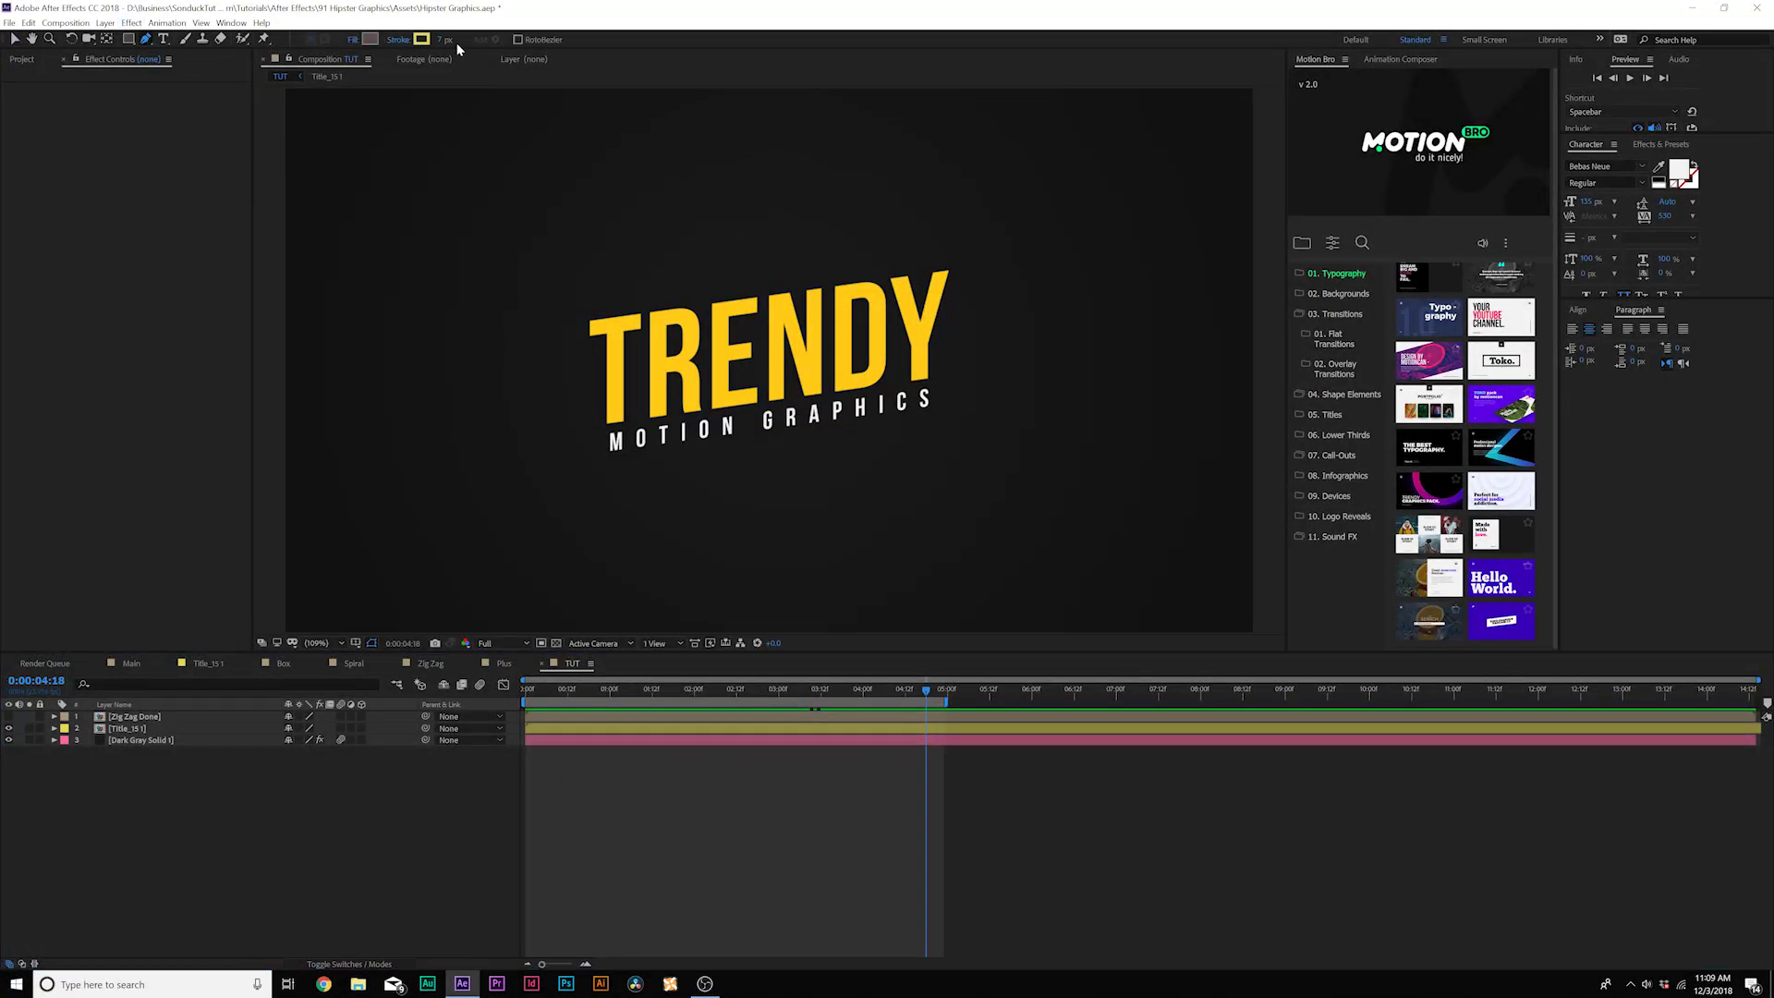
left_click(617, 523)
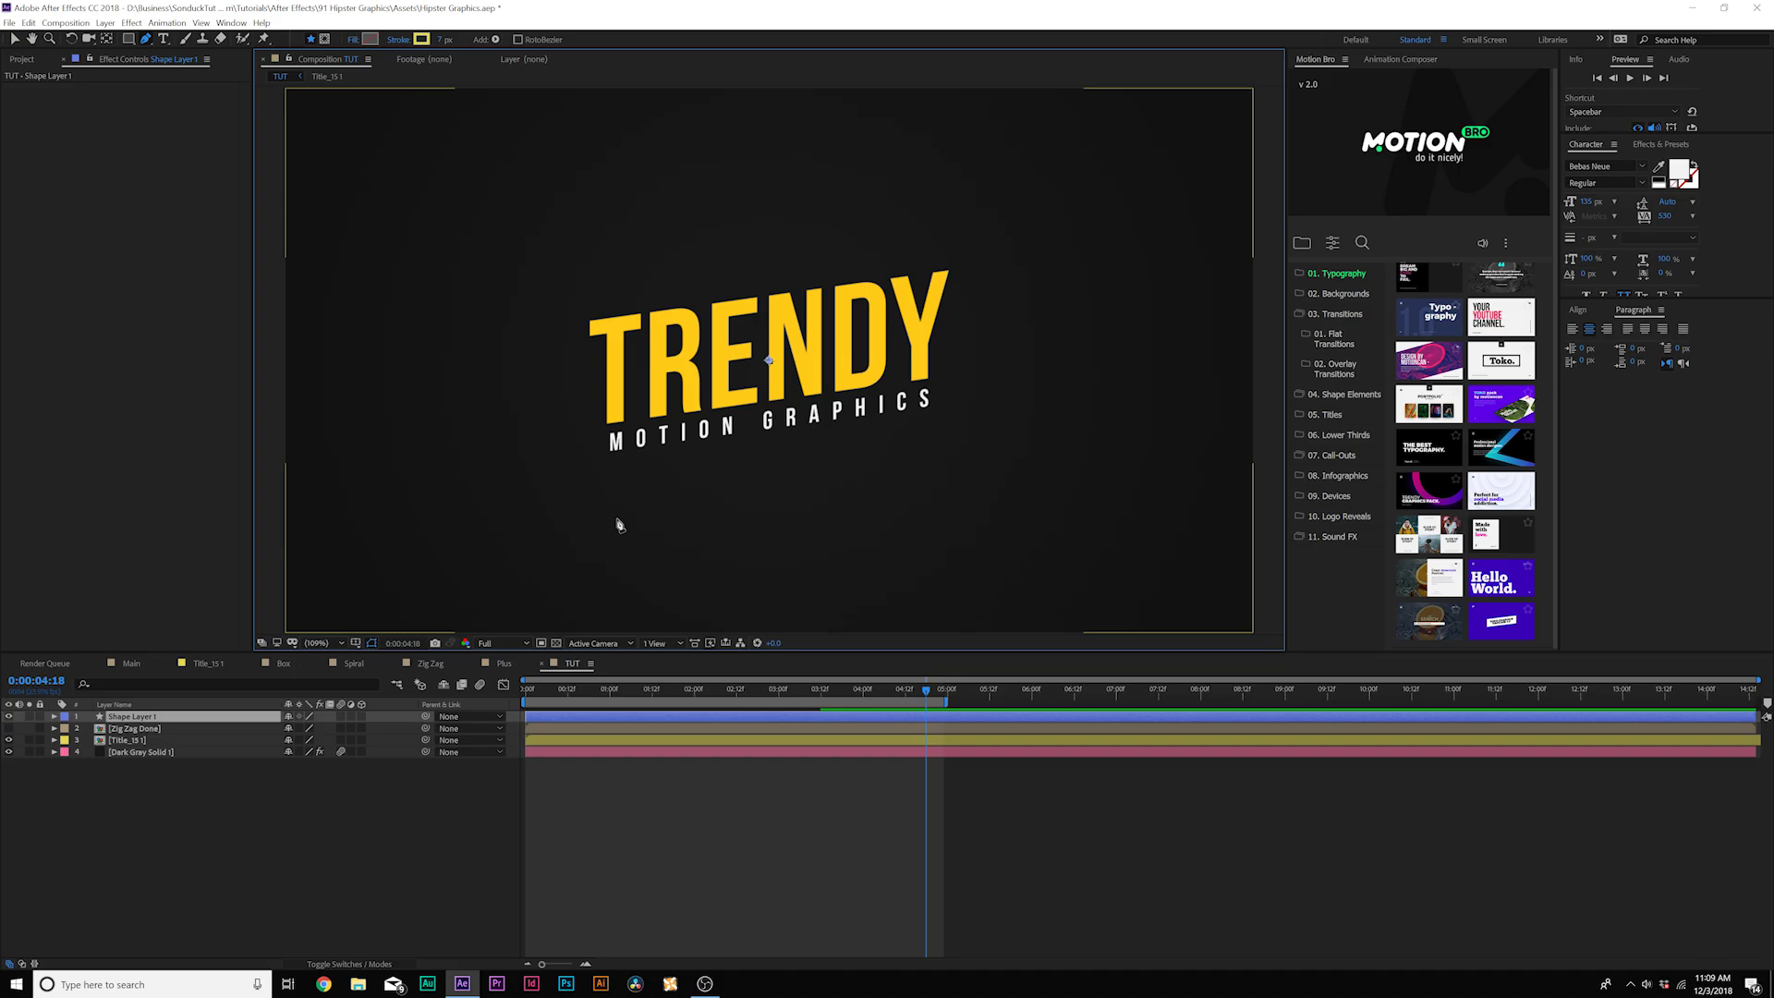
key("F2")
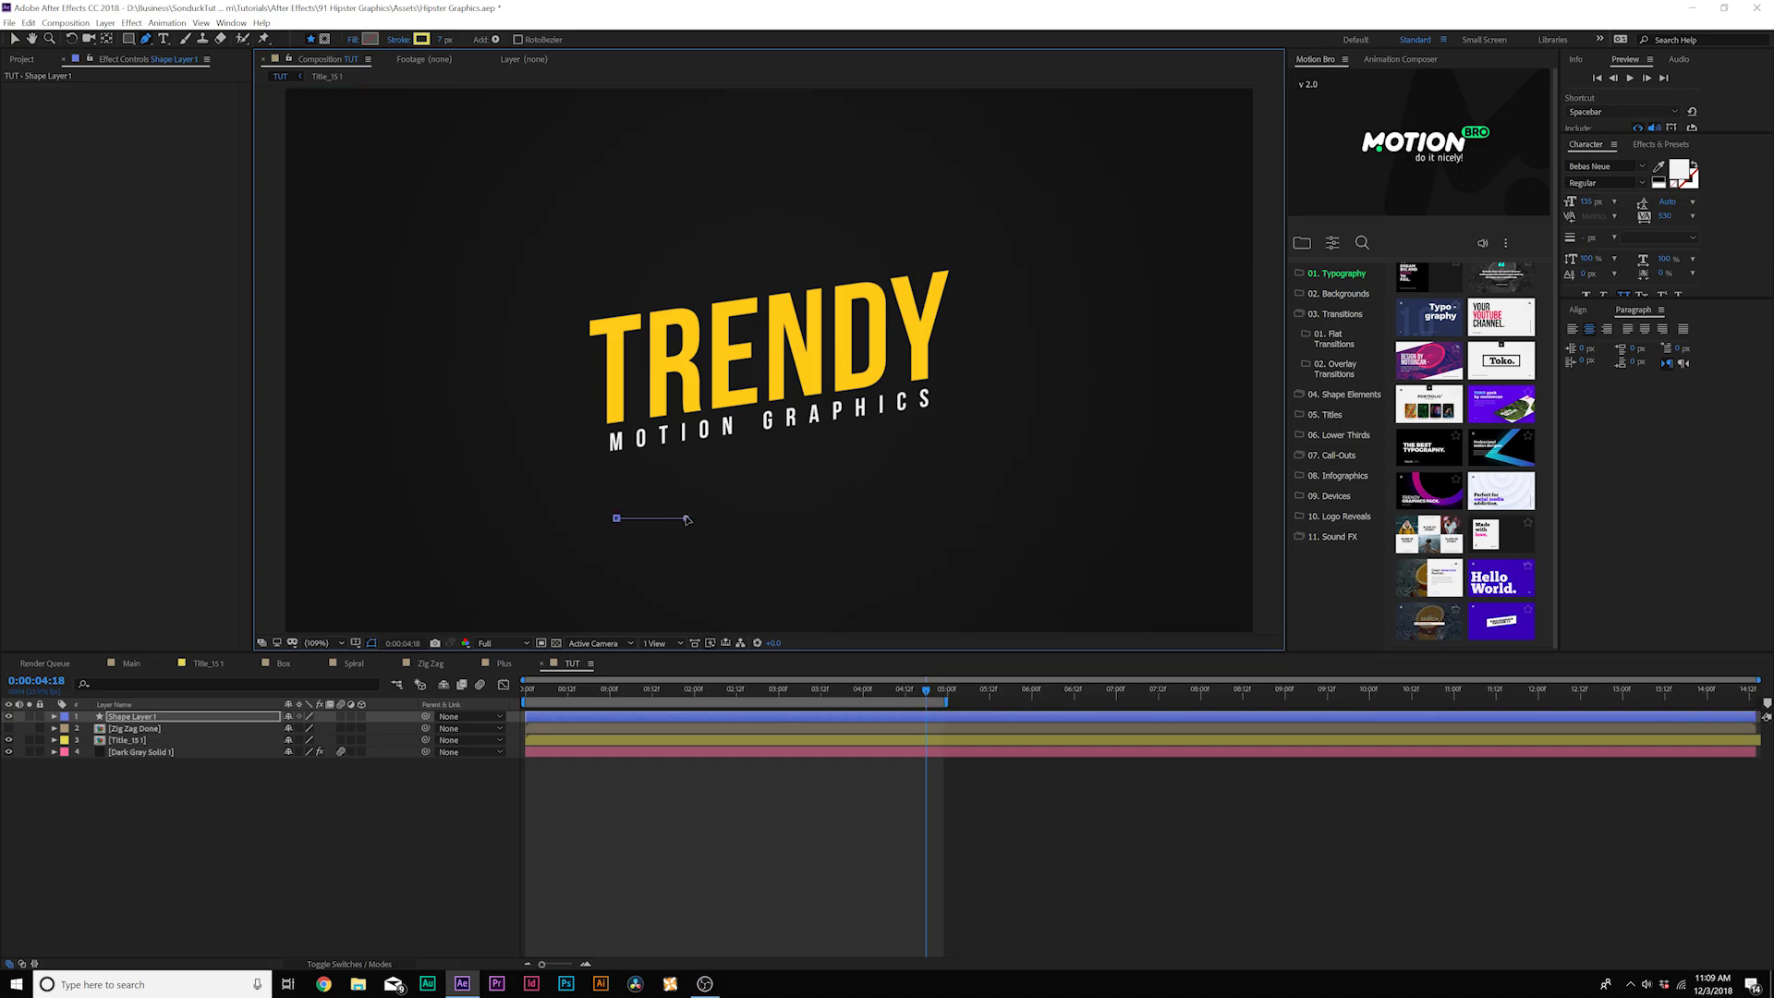
Step: Add a Twist operator to the line's shape layer and raise its Angle to about 620 to form a spiral
left_click(54, 717)
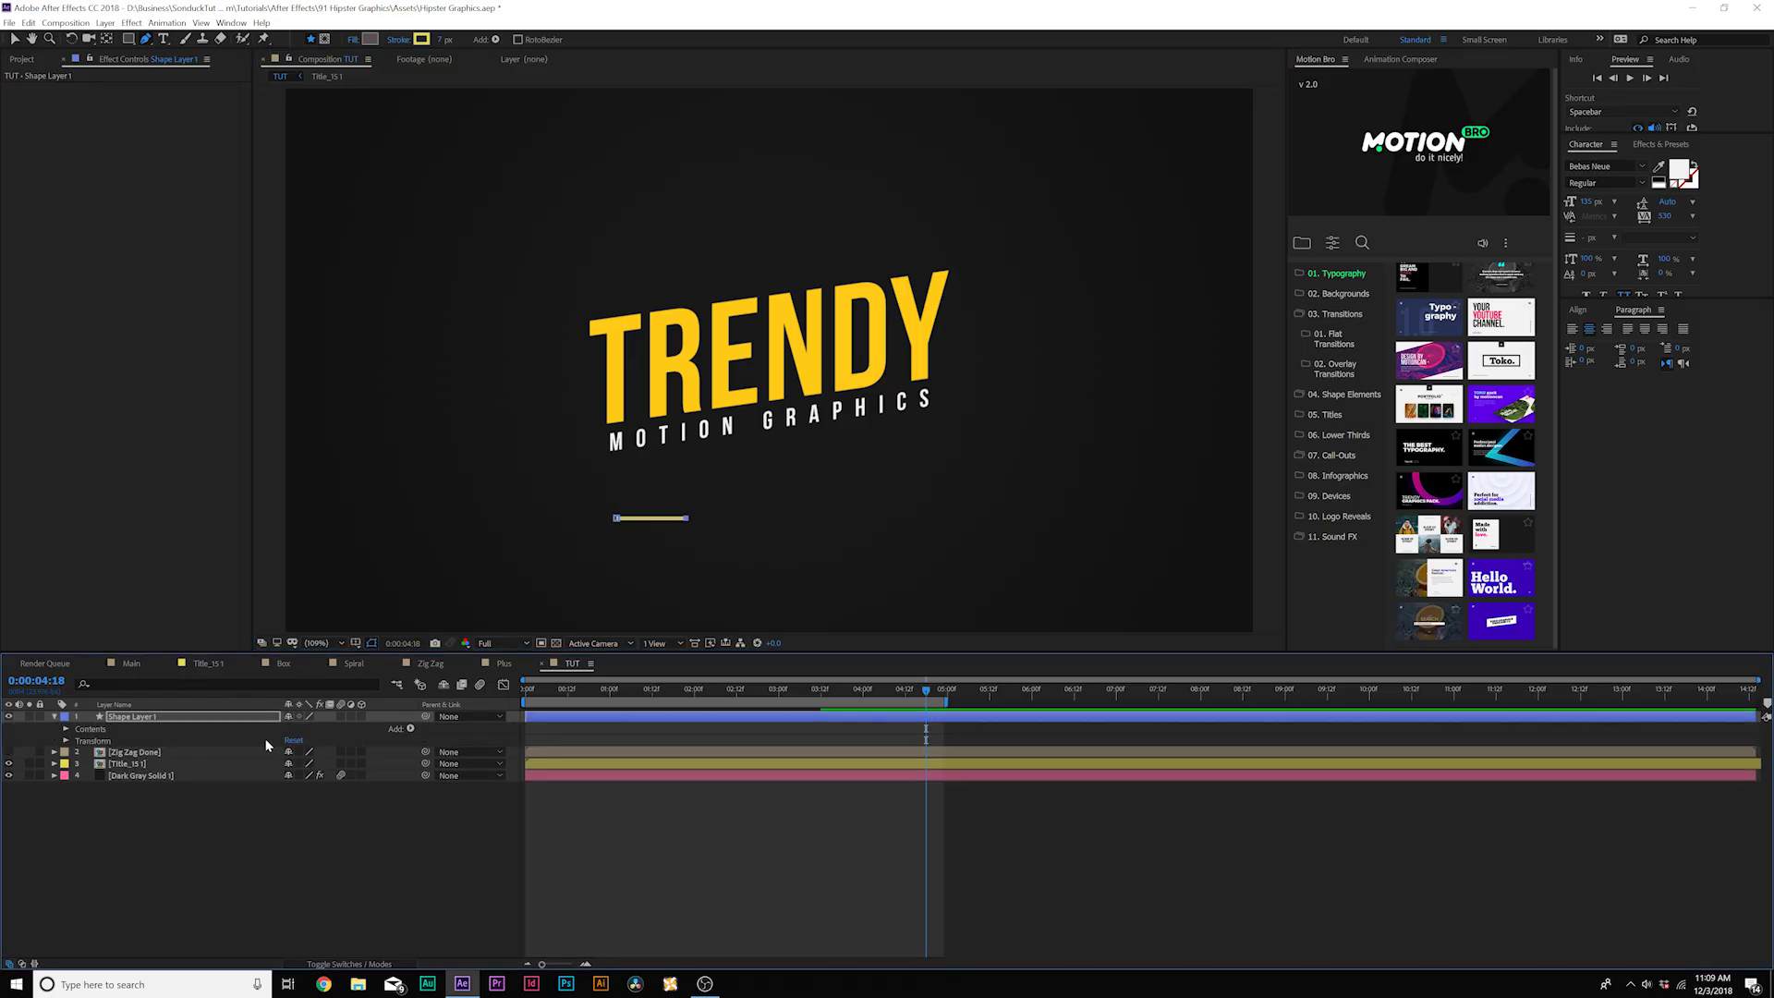
left_click(411, 729)
left_click(314, 655)
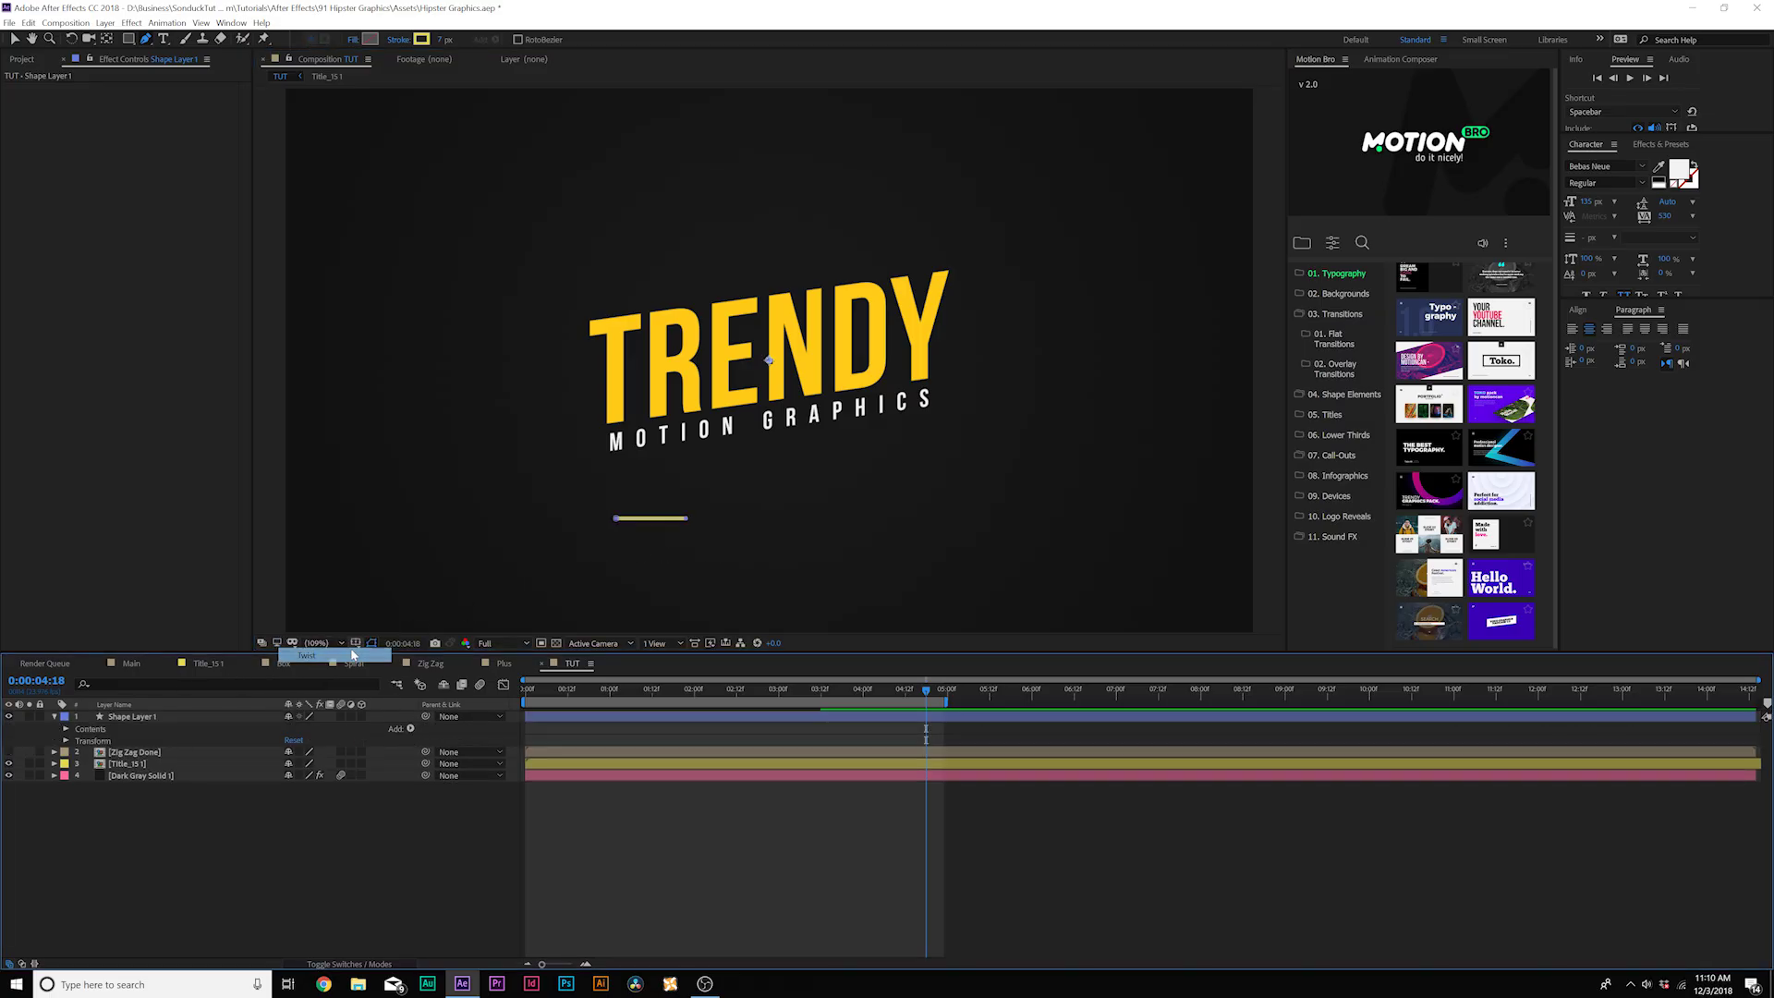
scroll(597, 554, "up", 2)
mouse_move(596, 554)
left_mouse_down()
mouse_move(682, 312)
mouse_move(740, 300)
left_mouse_up()
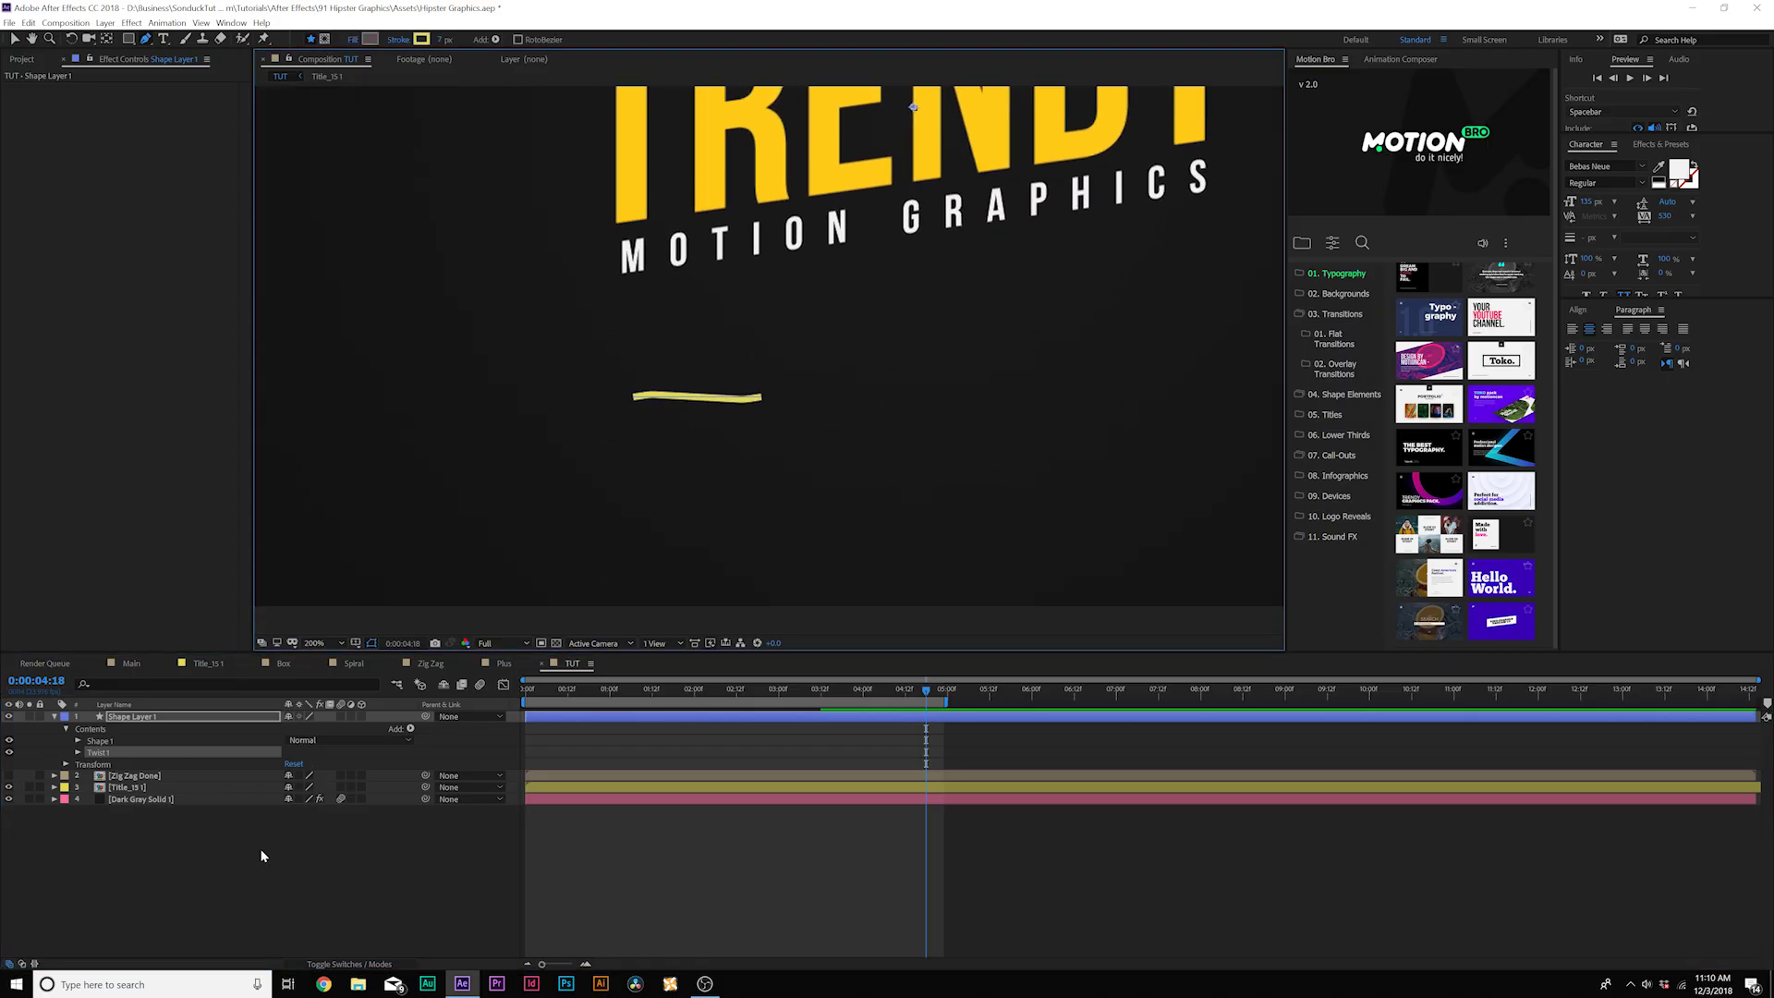
left_click(78, 753)
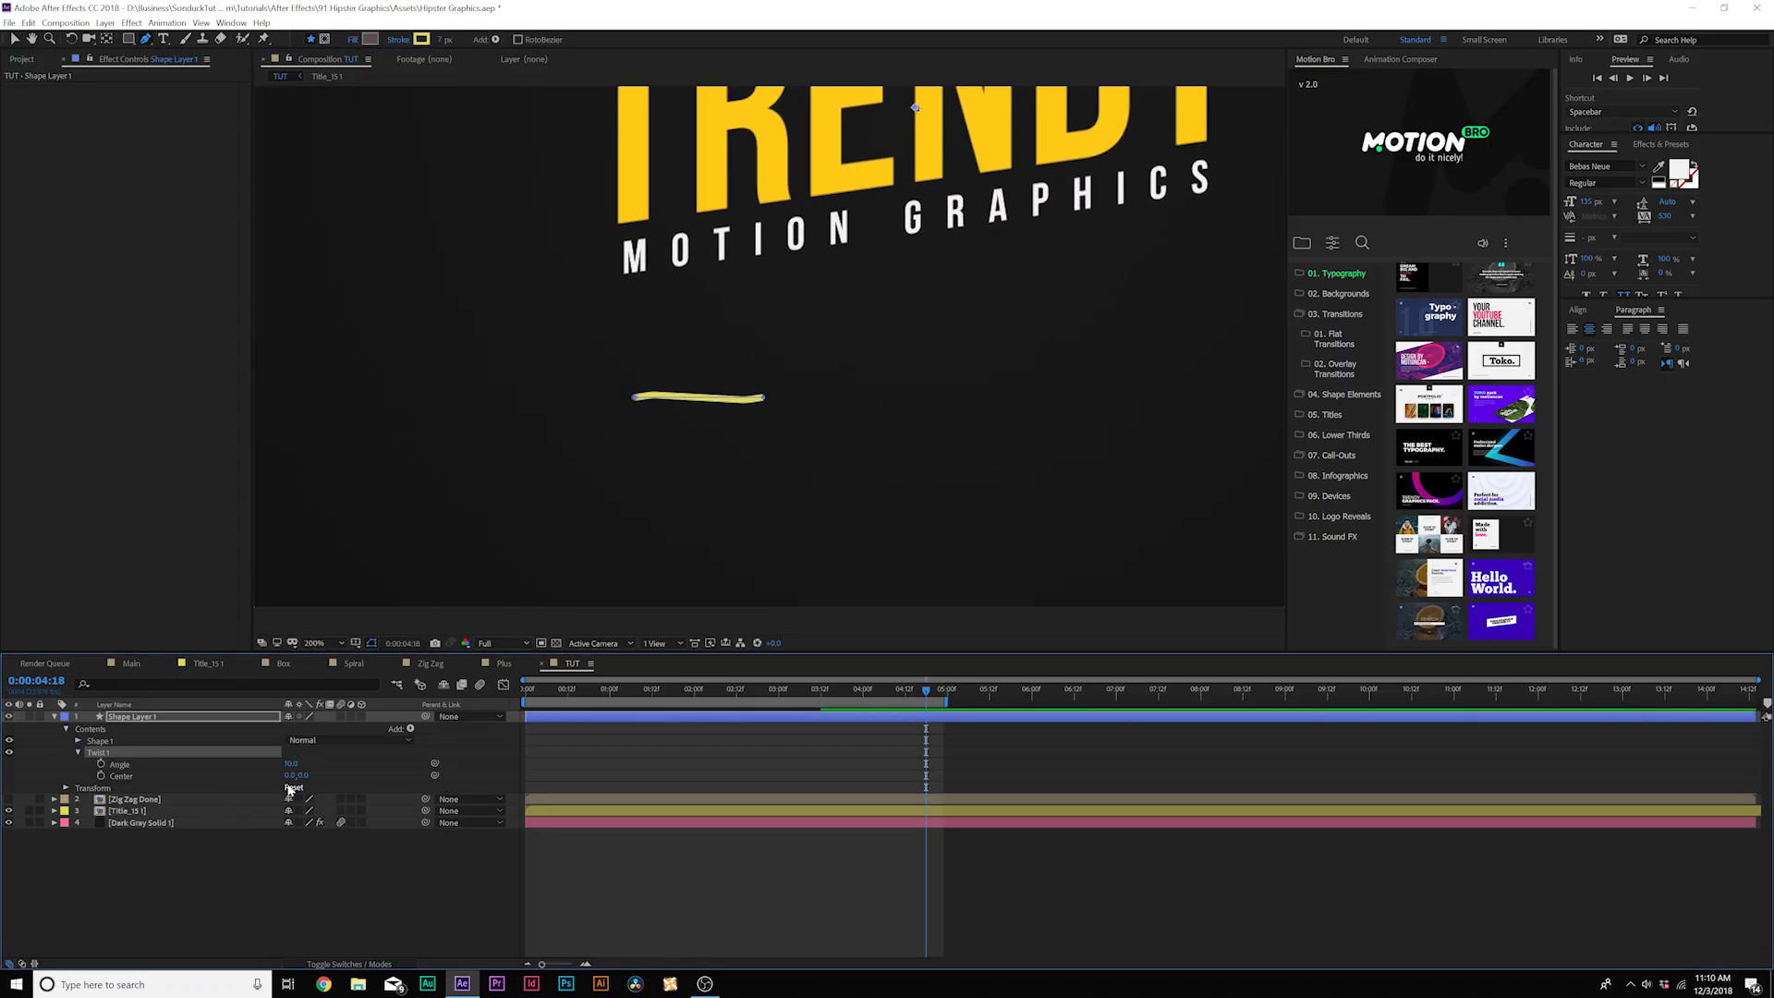
left_click_drag(292, 771, 745, 800)
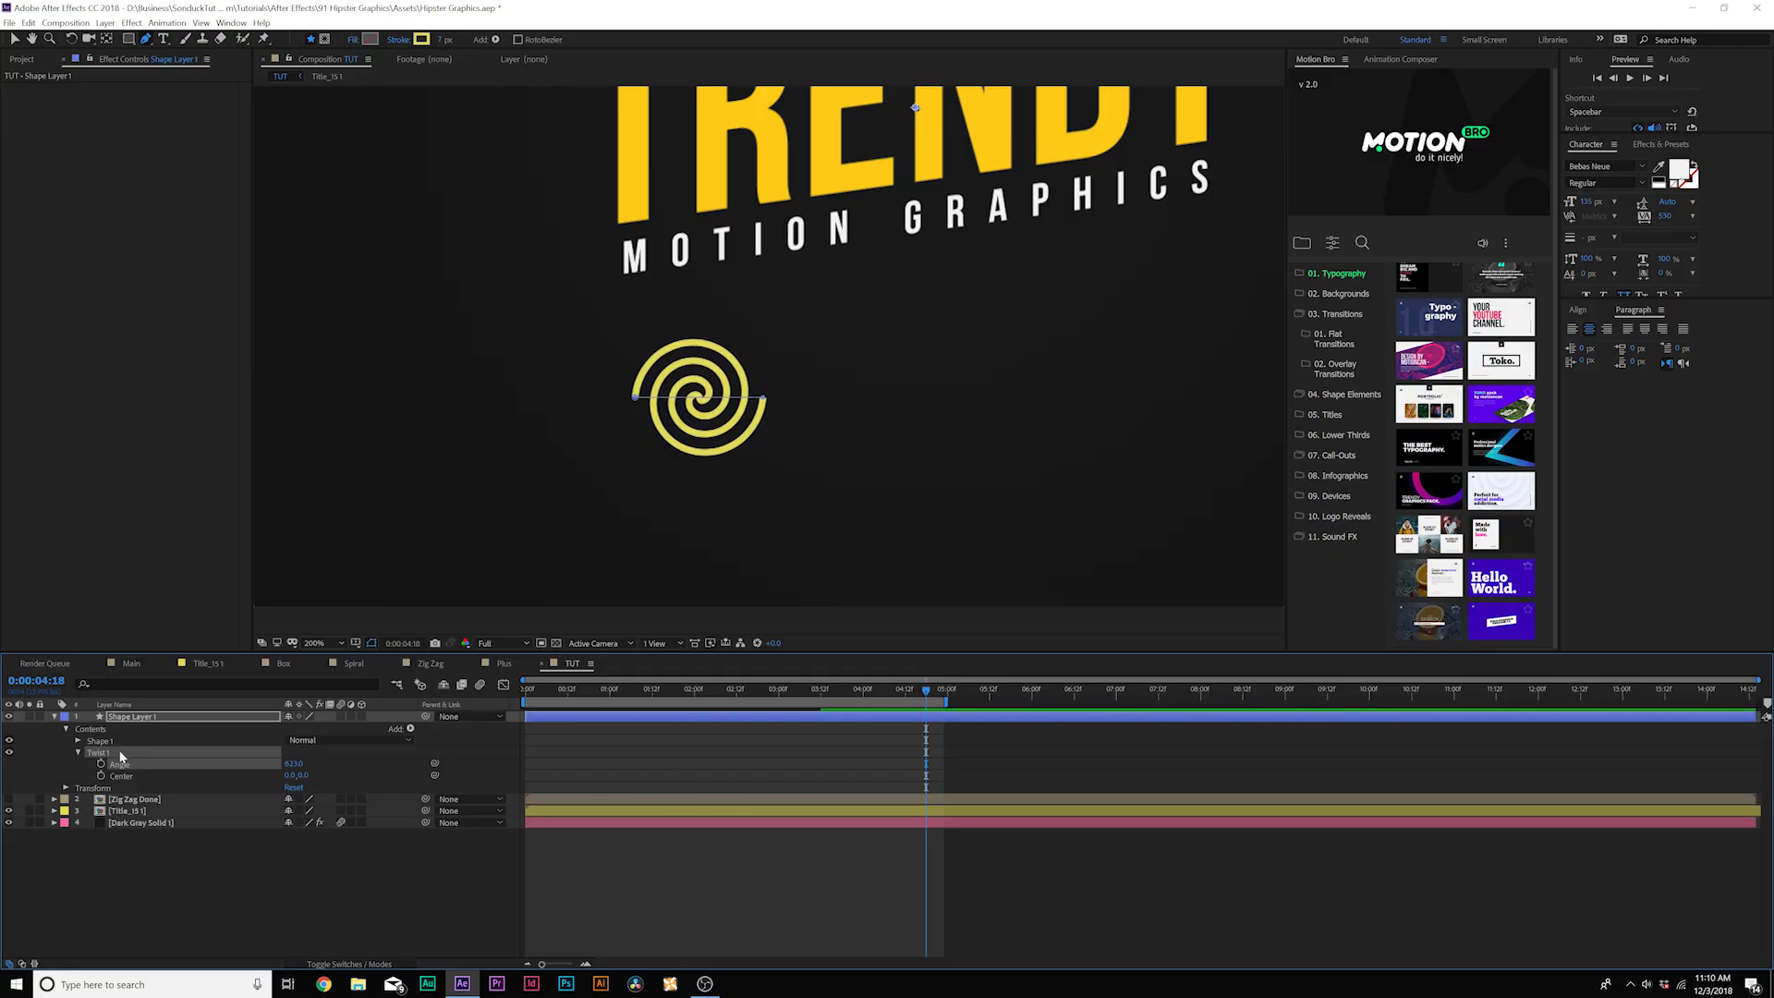
Step: Thicken the spiral's stroke and extend the path's right endpoint to enlarge the spiral
left_click_drag(445, 39, 448, 42)
key("v")
left_click_drag(763, 397, 836, 402)
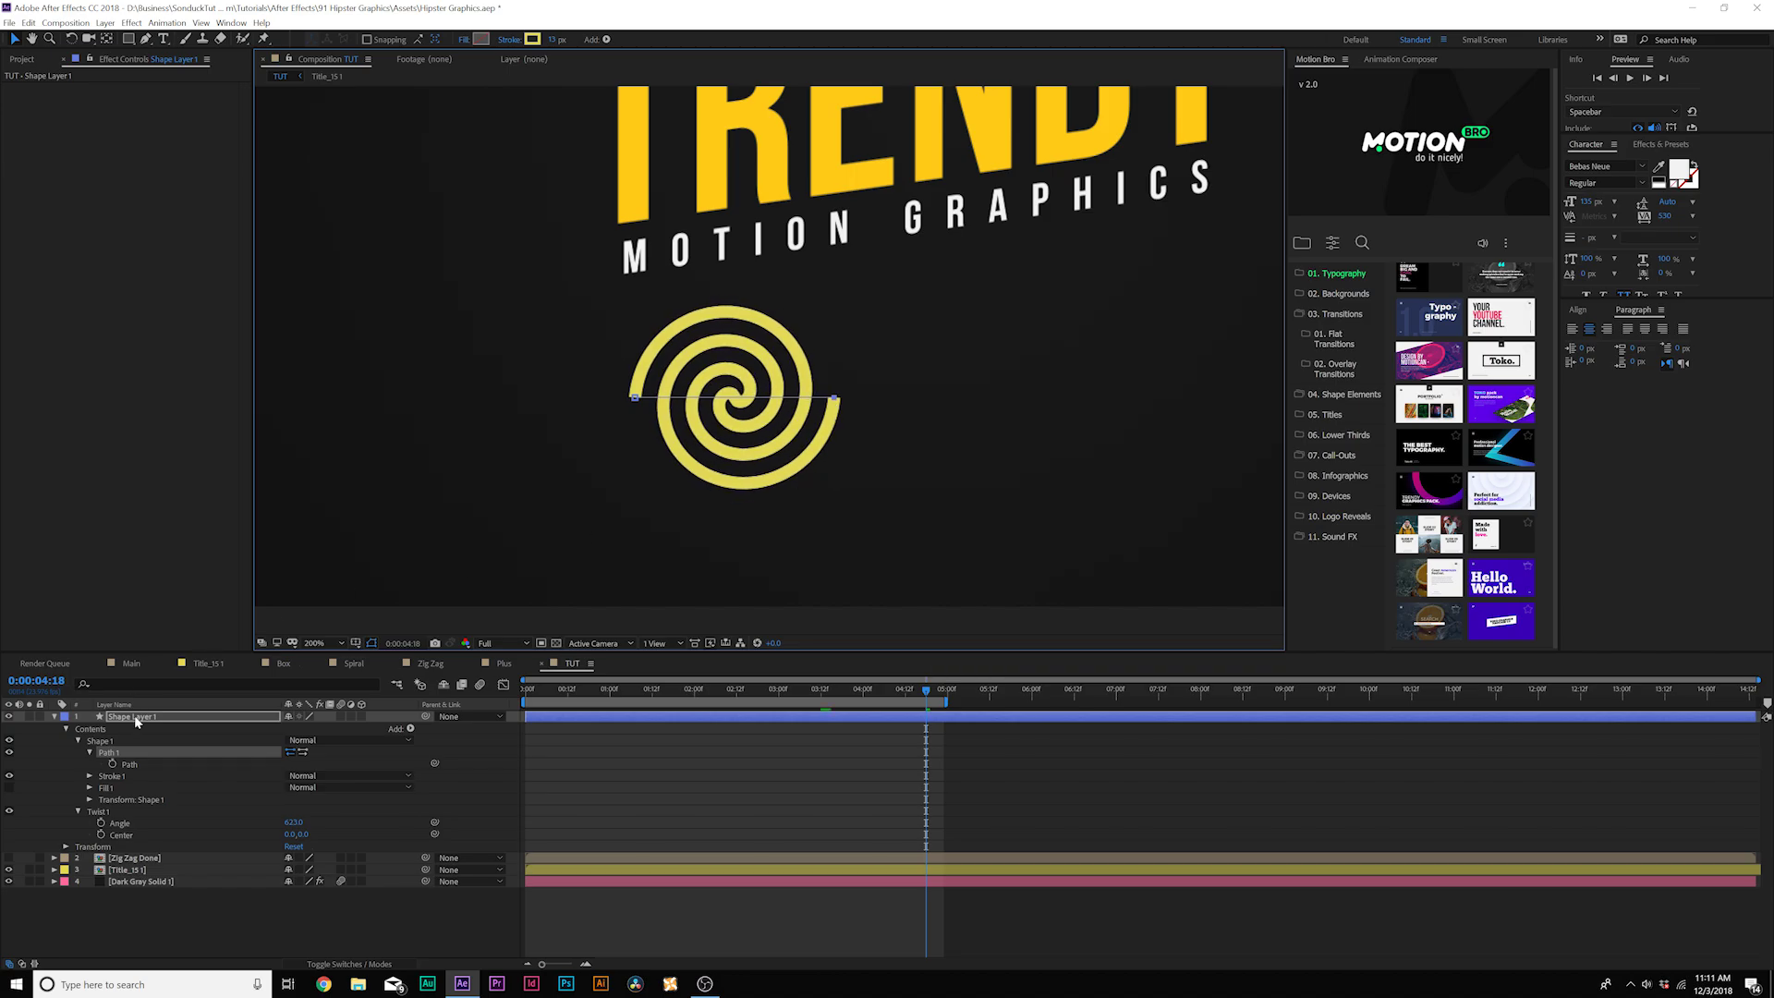
Step: Set the Line Cap of the spiral's stroke to Round Cap and deselect the layer
left_click(87, 774)
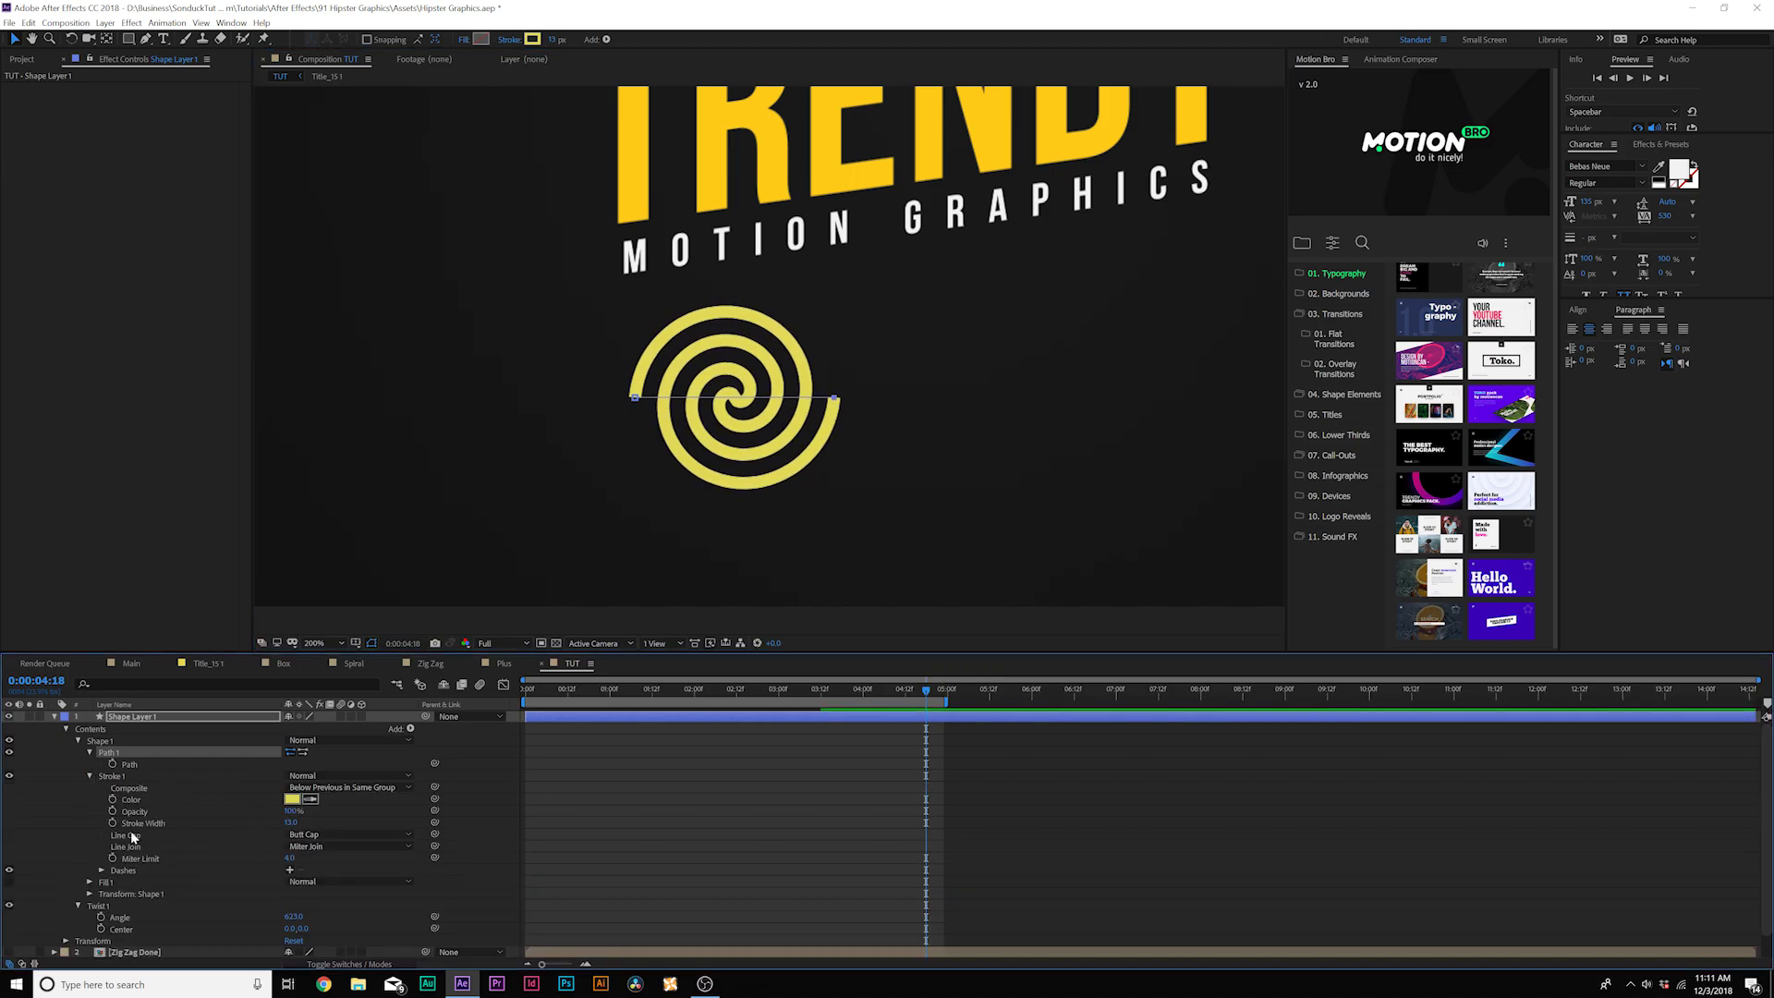
left_click(351, 835)
left_click(314, 857)
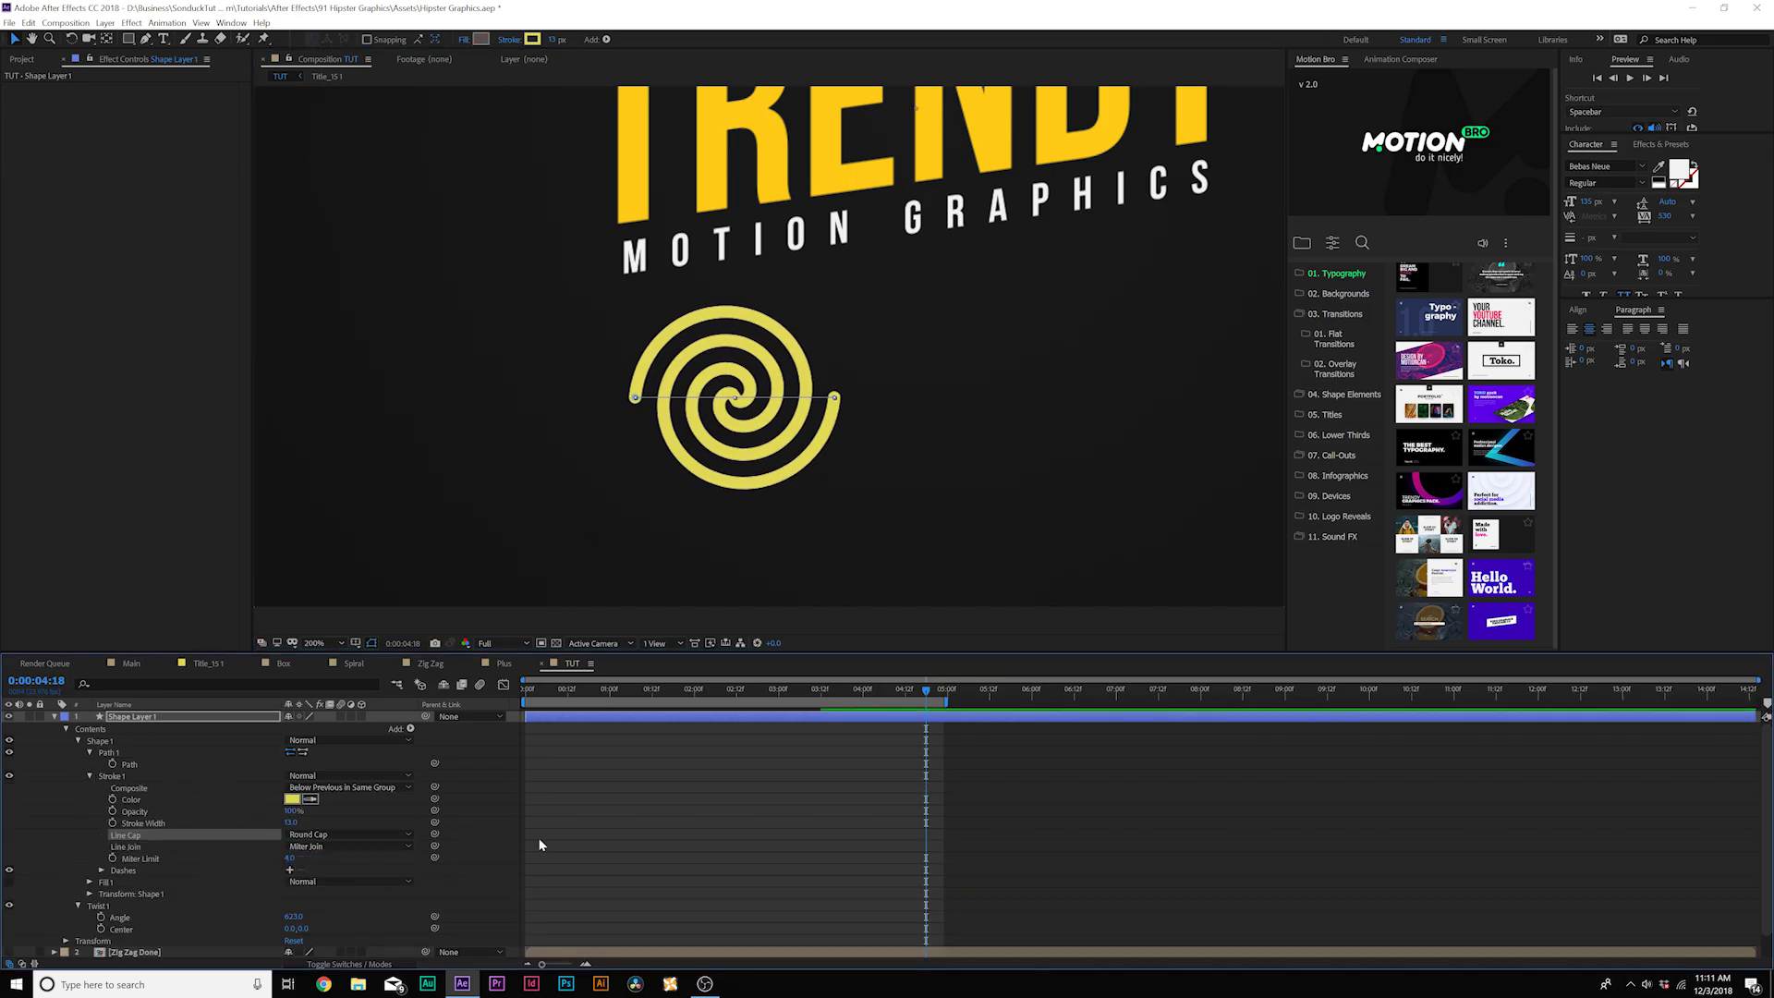
left_click(541, 845)
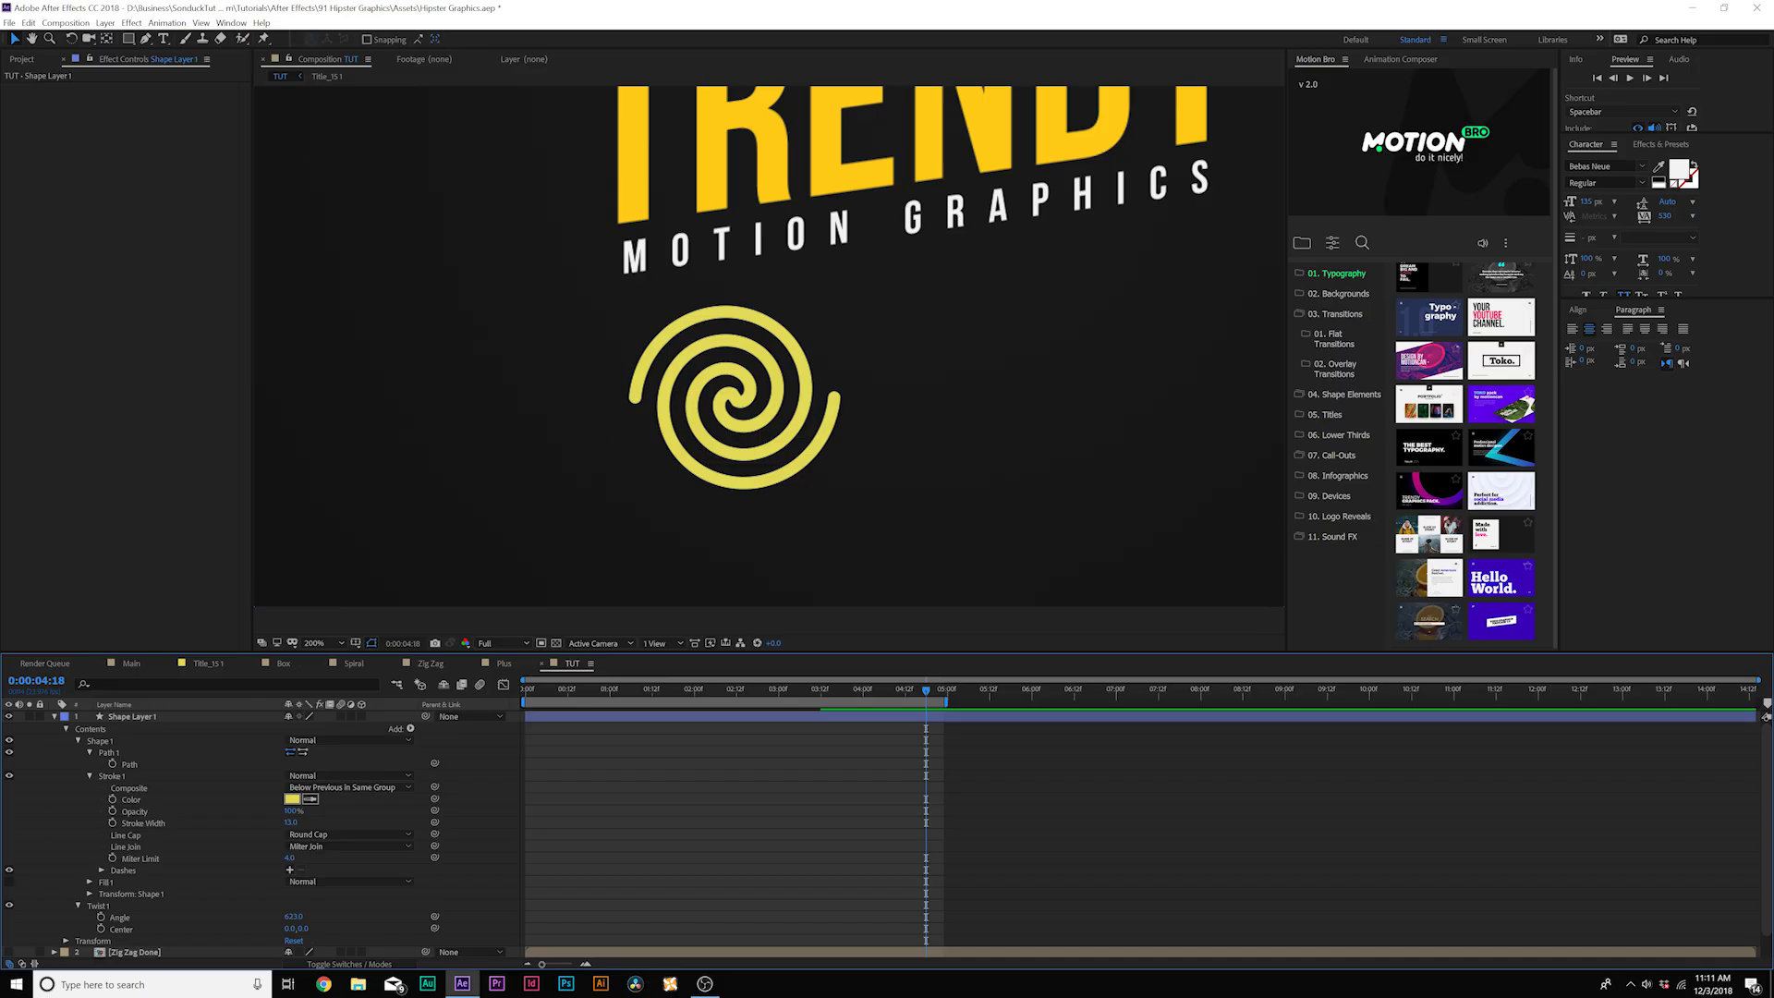
Step: Add a Trim Paths operator to the spiral's shape layer and reveal only its properties for editing
left_click(65, 731)
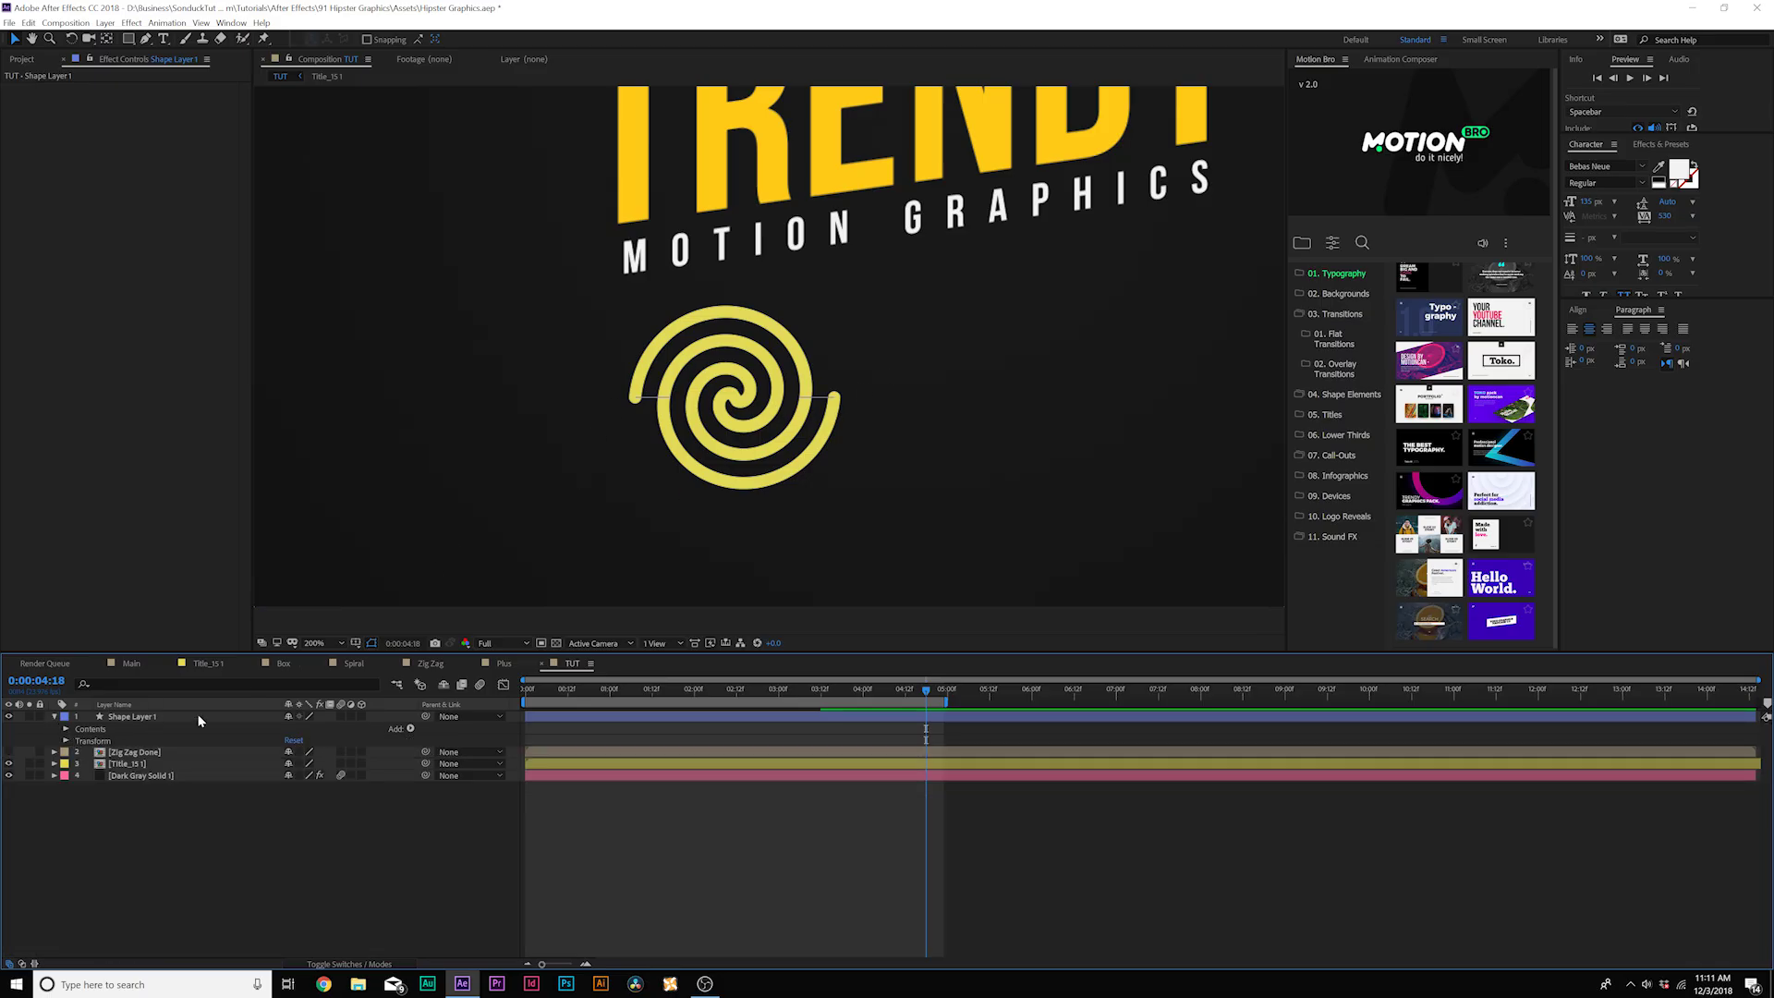
left_click(407, 729)
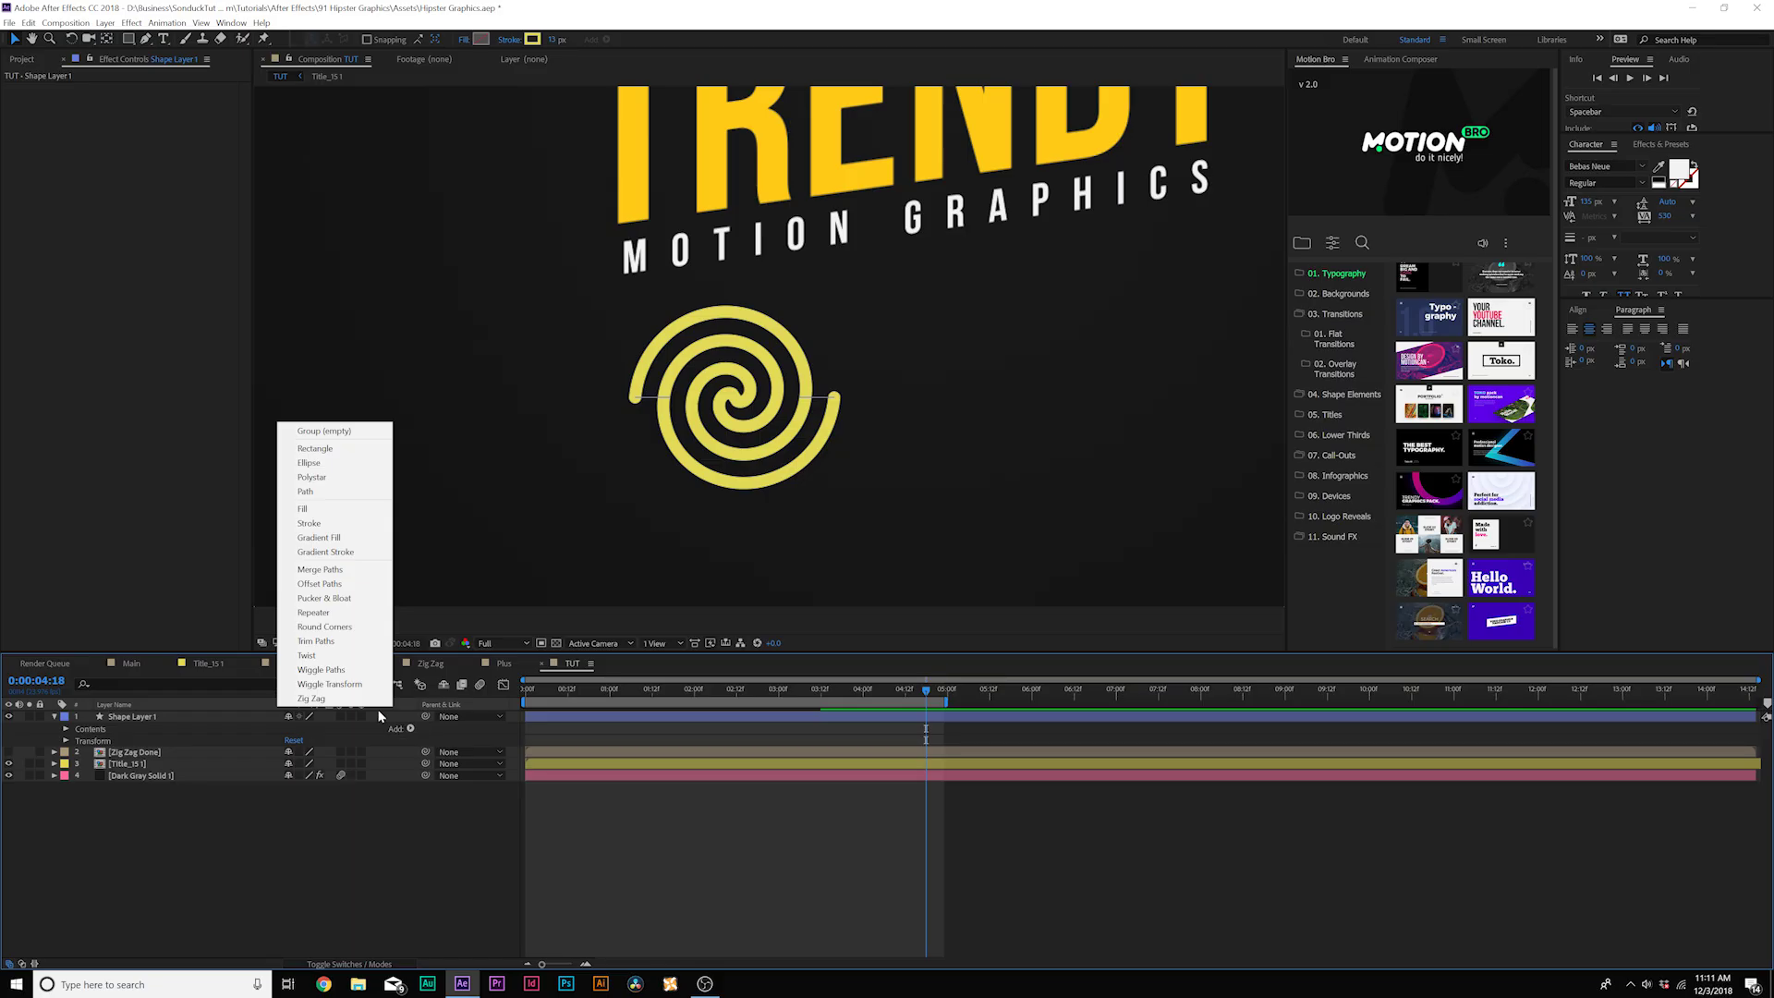
left_click(315, 642)
left_click(91, 777)
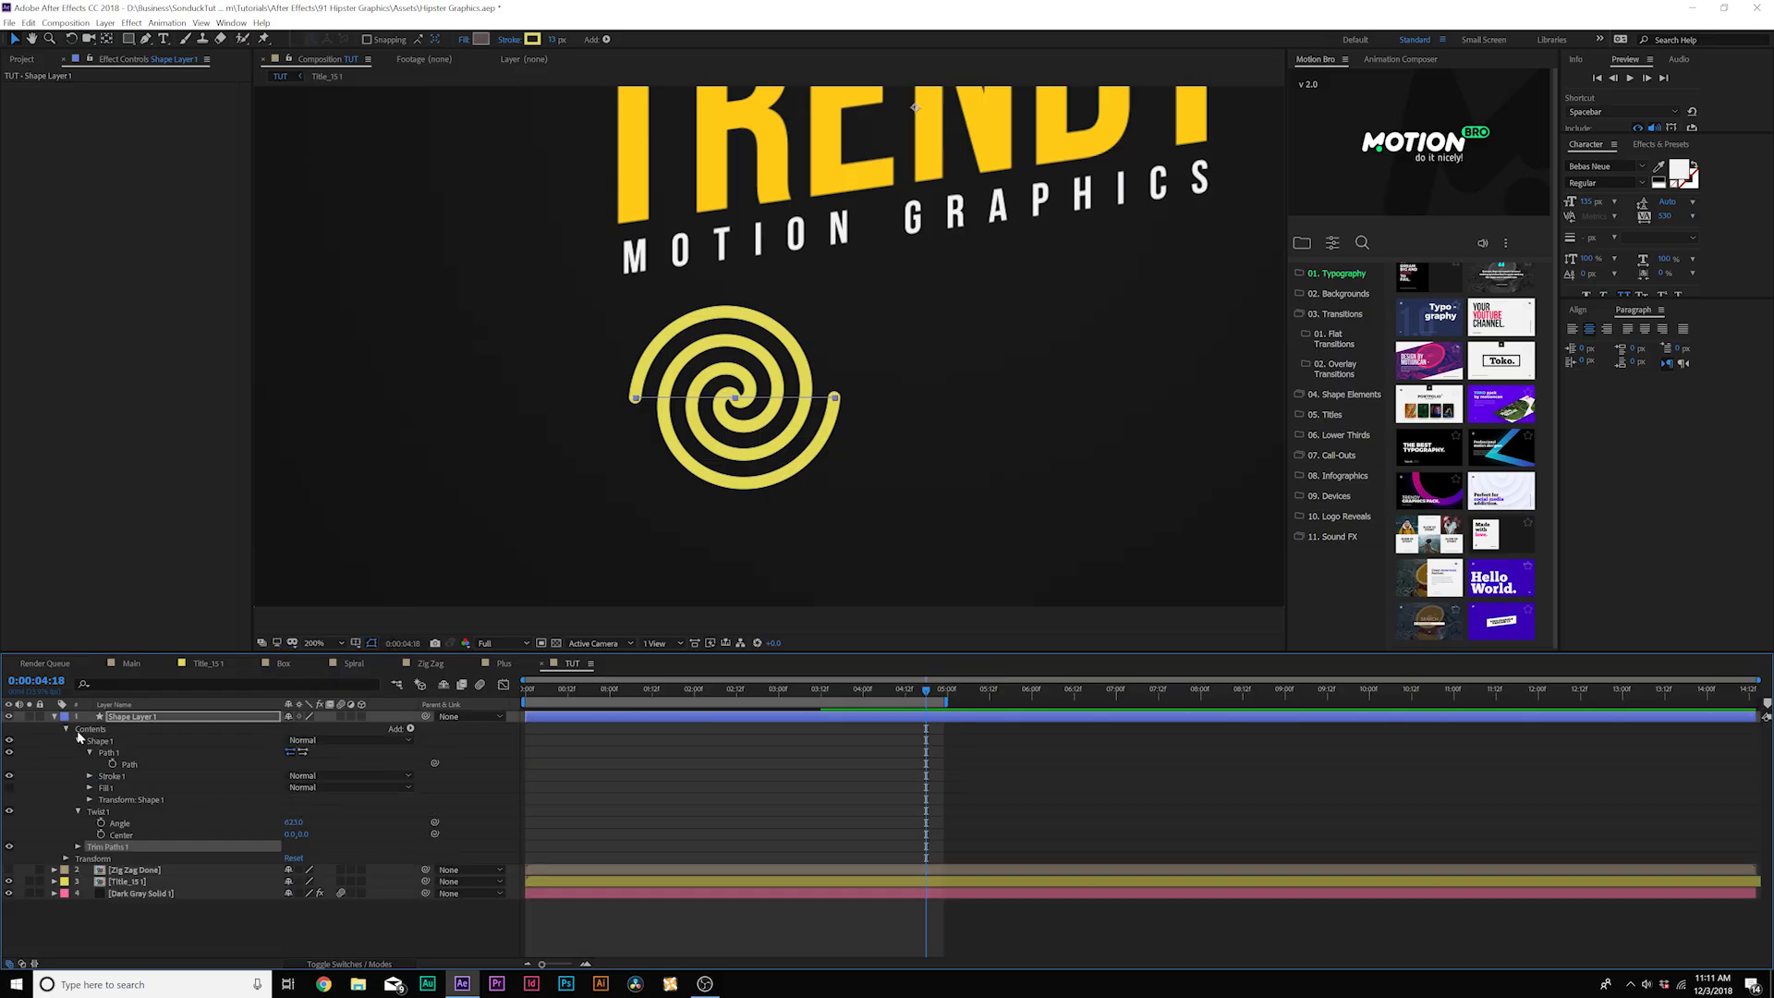
left_click(78, 741)
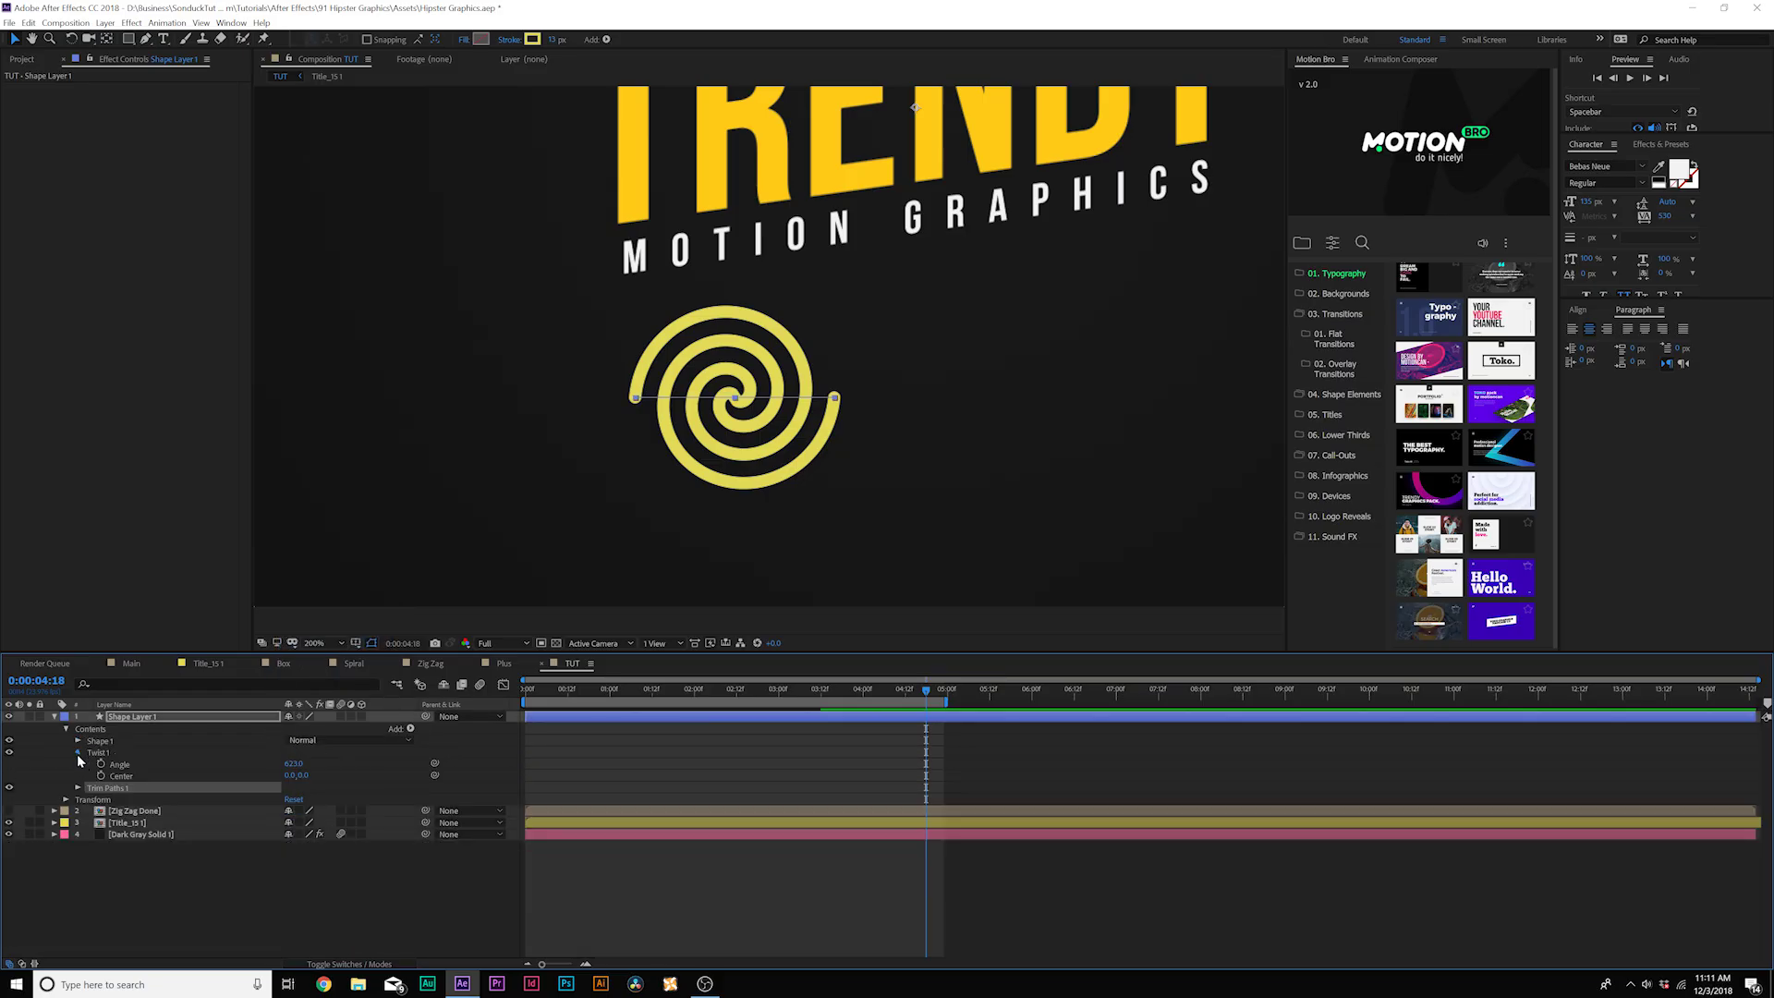
left_click(79, 753)
left_click(77, 764)
Step: Keyframe the spiral's Trim Paths End from 0% at 0:00:00:00 to 100% at 0:00:01:15 and review the motion
key("Home")
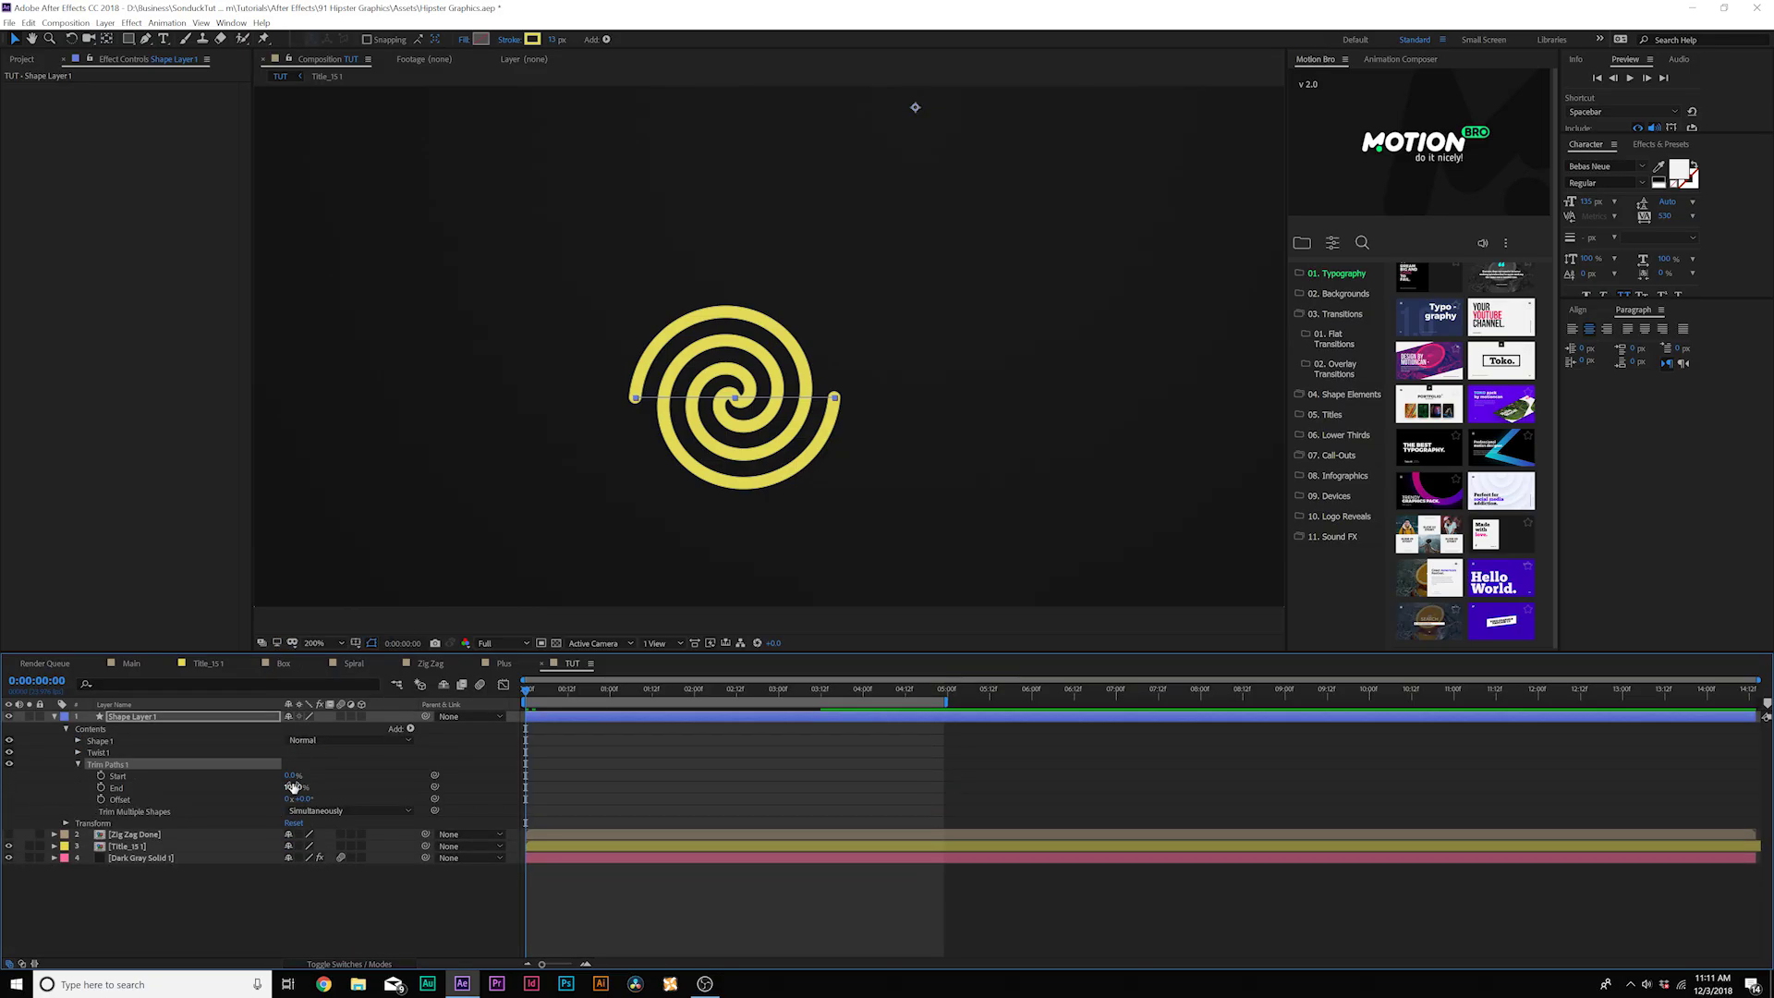
left_click_drag(294, 788, 251, 784)
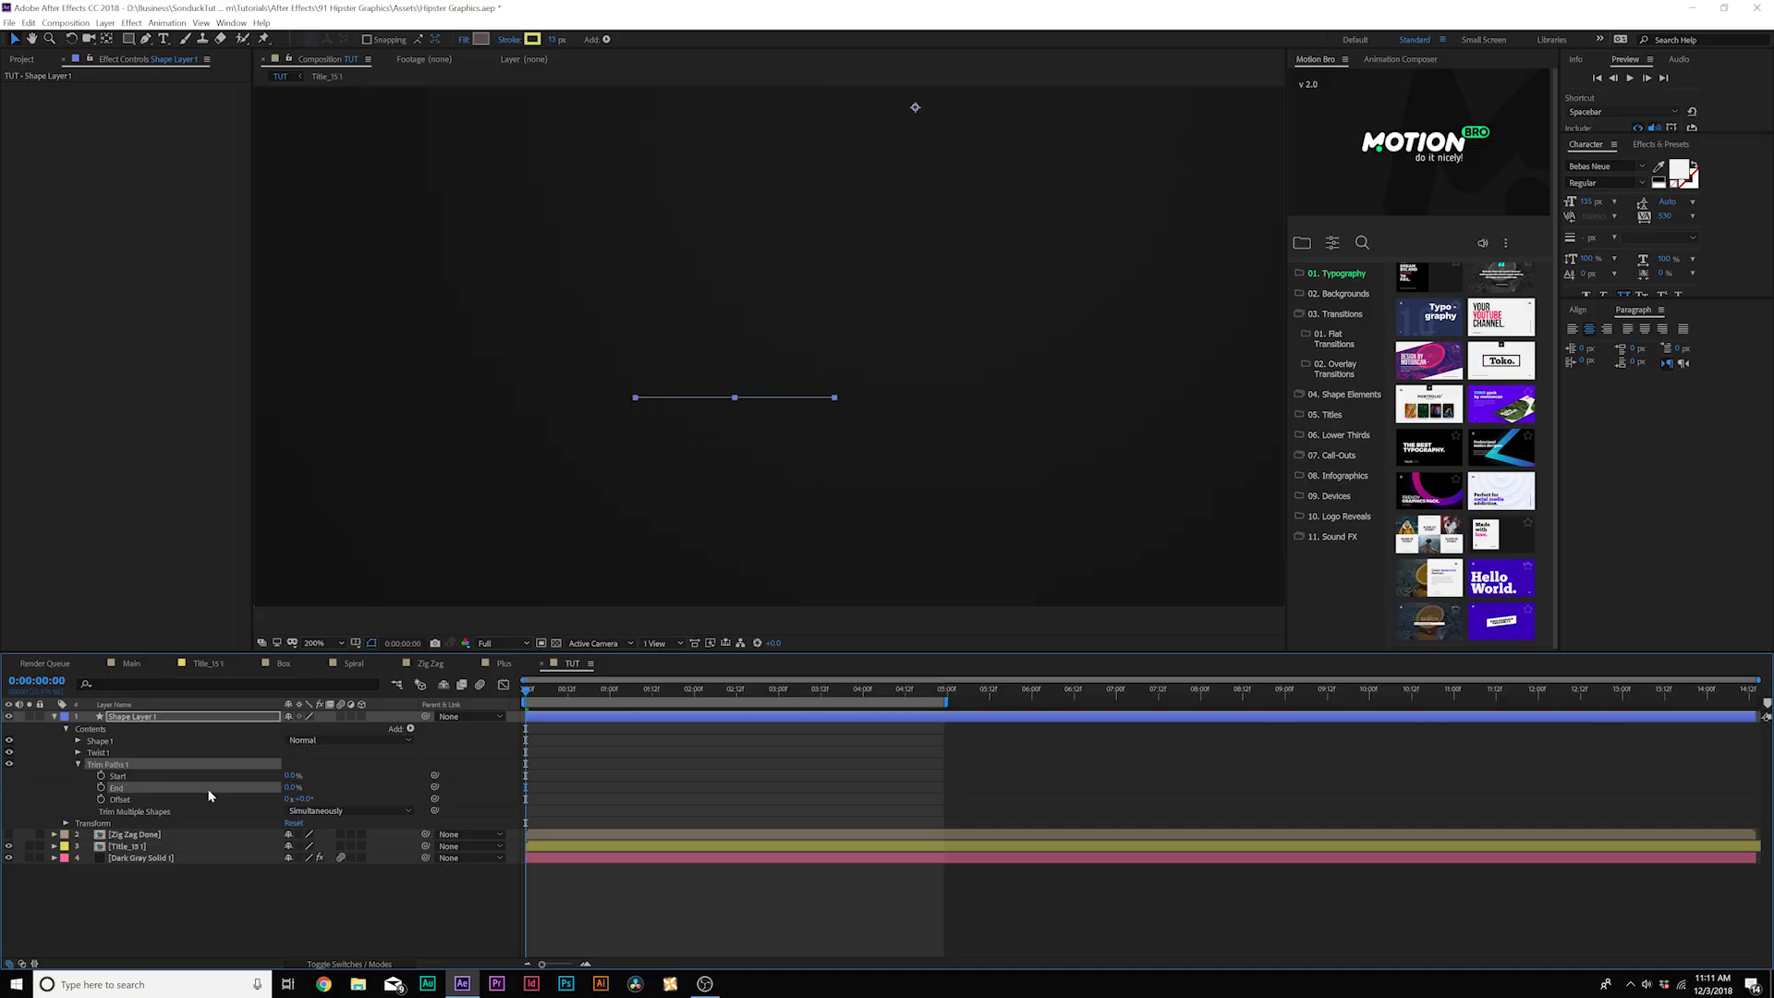
left_click(662, 689)
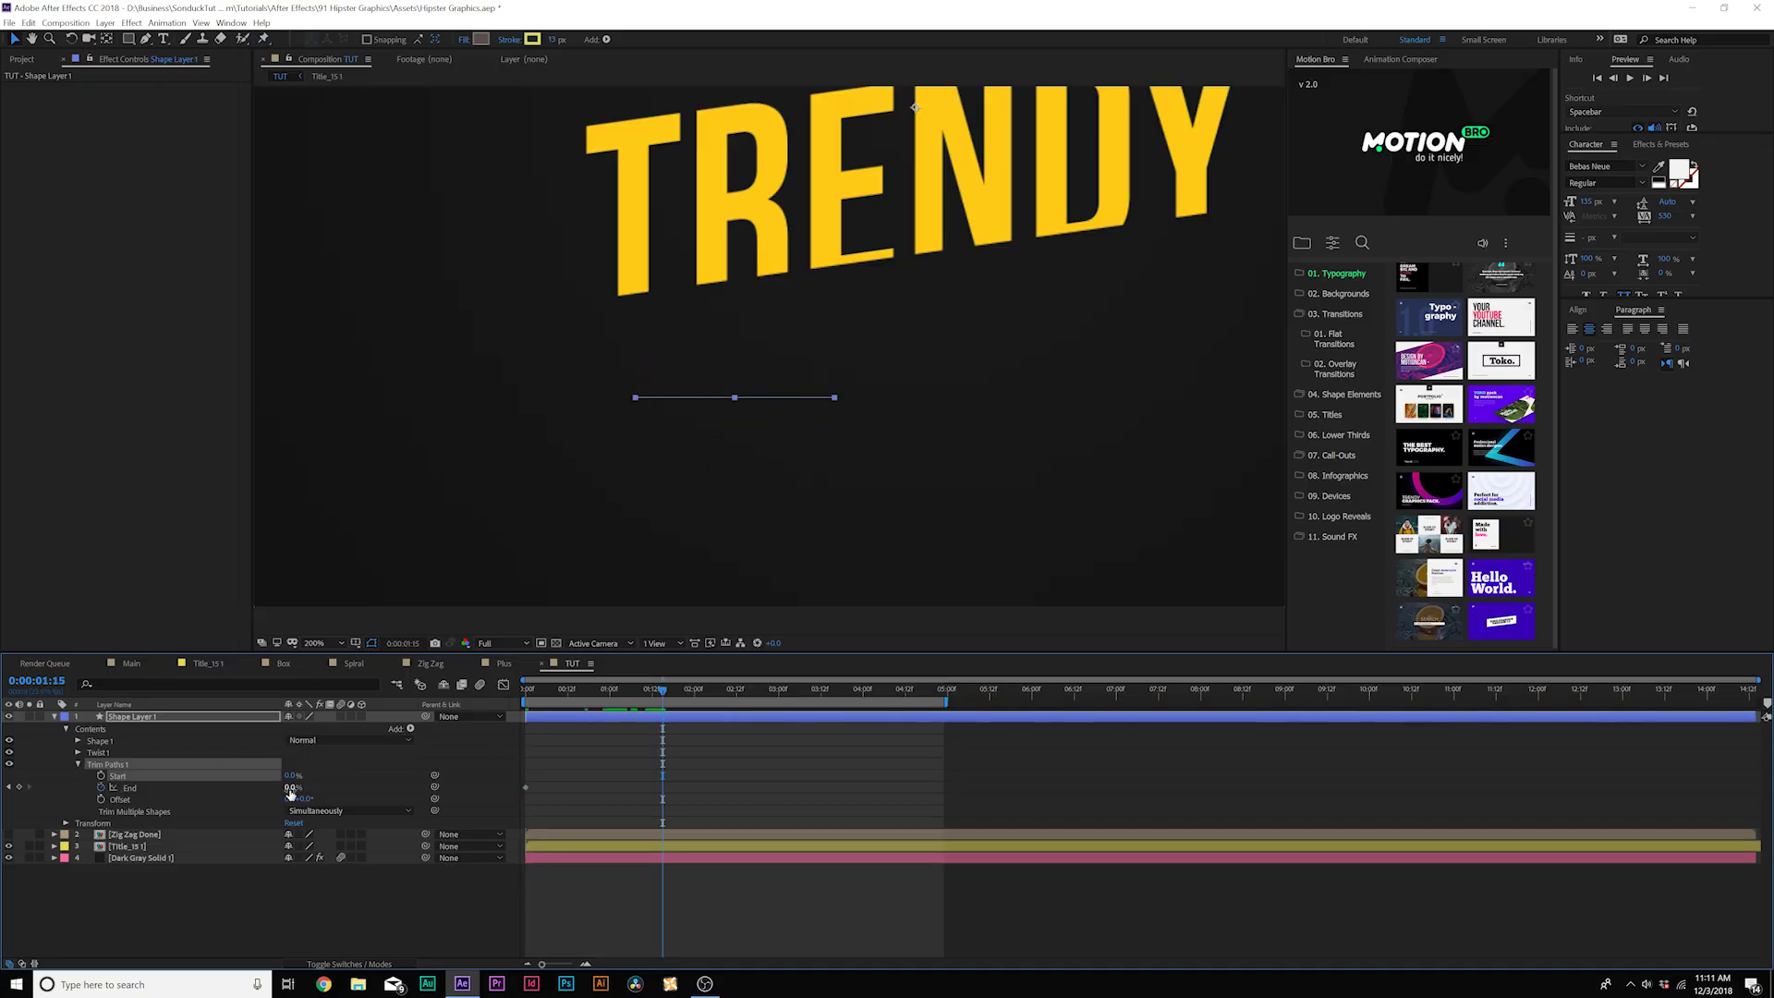
left_click_drag(292, 787, 389, 788)
mouse_move(555, 703)
left_mouse_down()
mouse_move(528, 701)
mouse_move(666, 700)
mouse_move(545, 710)
mouse_move(565, 712)
left_mouse_up()
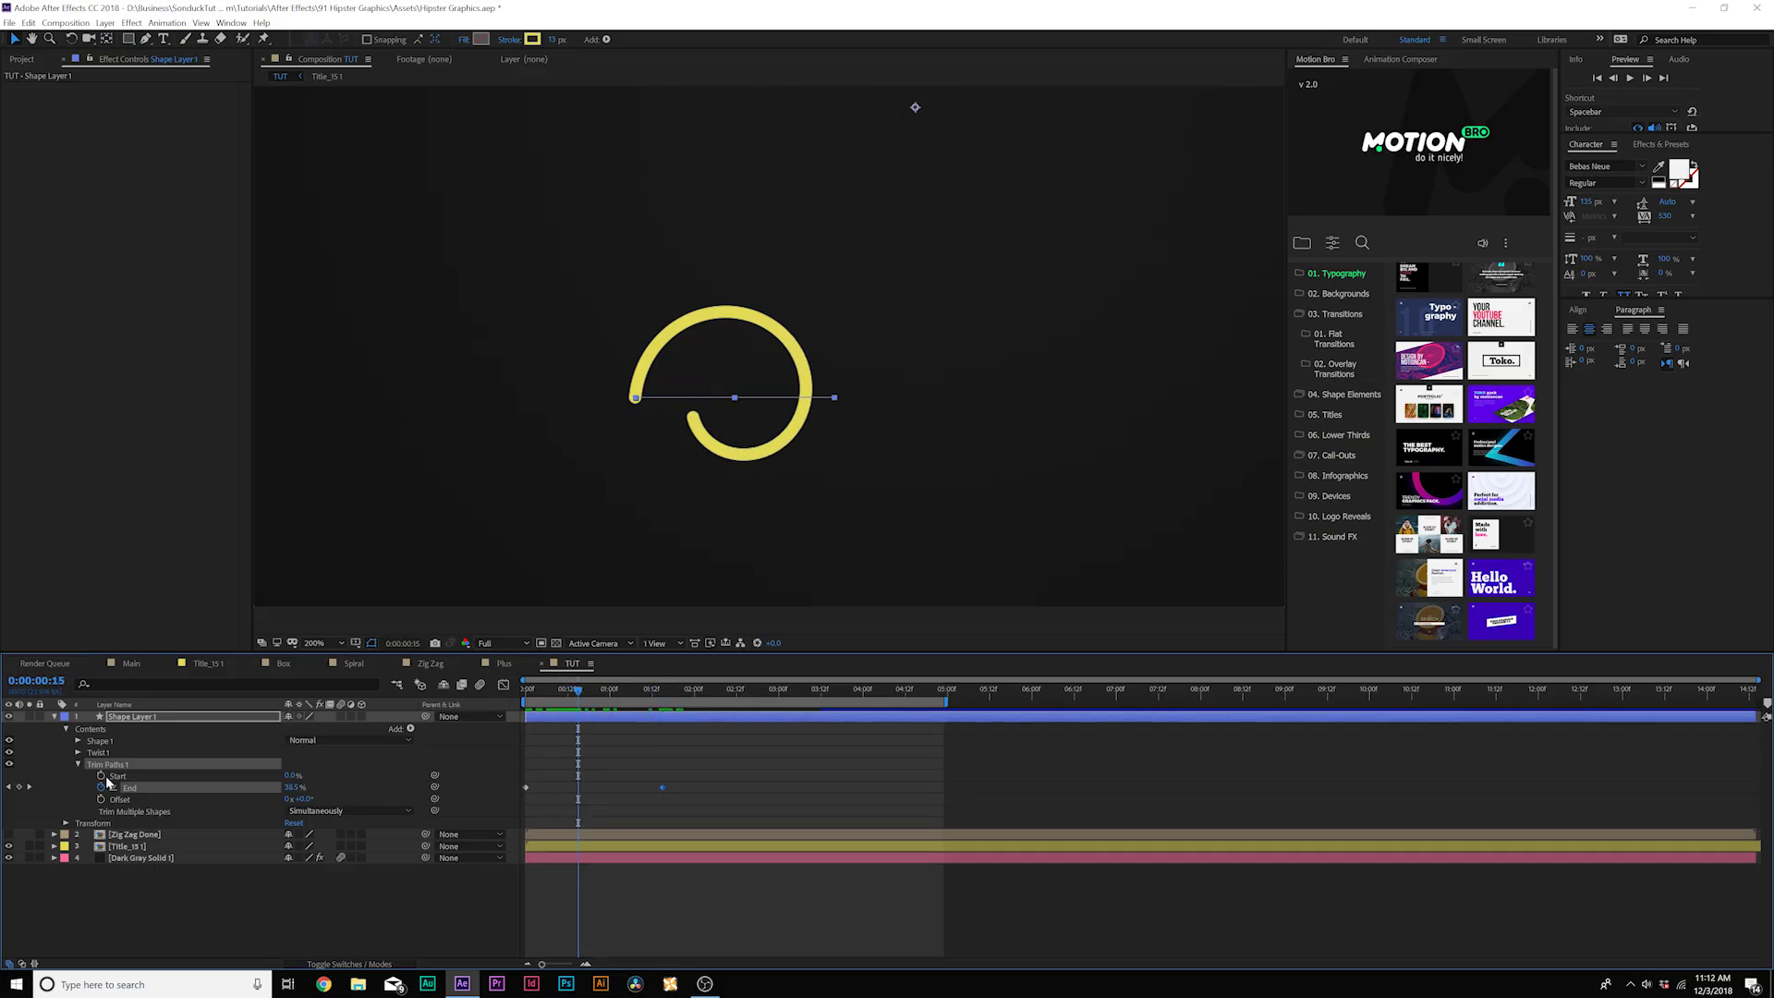
Step: Keyframe the spiral's Trim Paths Start from 0% at 0:00:00:15 to 100% at 0:00:02:03 and review the motion
left_click(101, 775)
left_click_drag(628, 691, 705, 690)
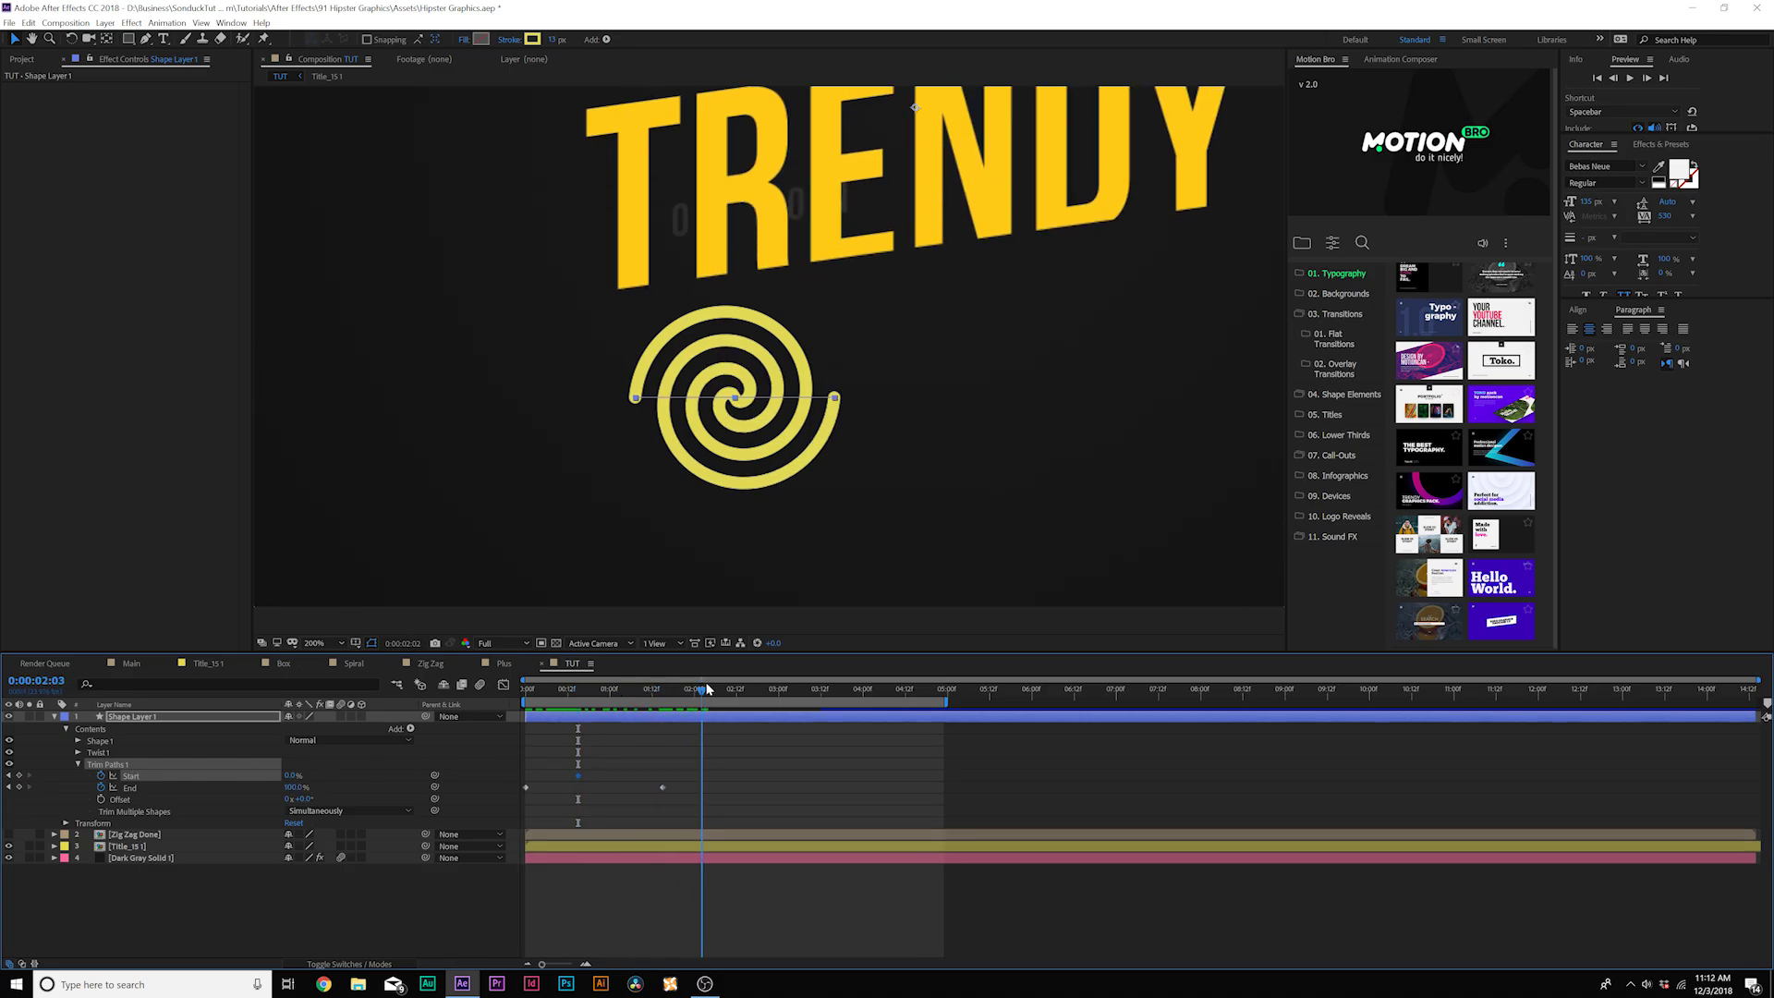
left_click_drag(287, 776, 378, 776)
left_click(418, 906)
left_click_drag(552, 690, 684, 691)
Step: Apply Easy Ease to all of the spiral's Trim Paths keyframes, collapse the layer, and preview the animation at full view
left_click_drag(774, 745, 490, 799)
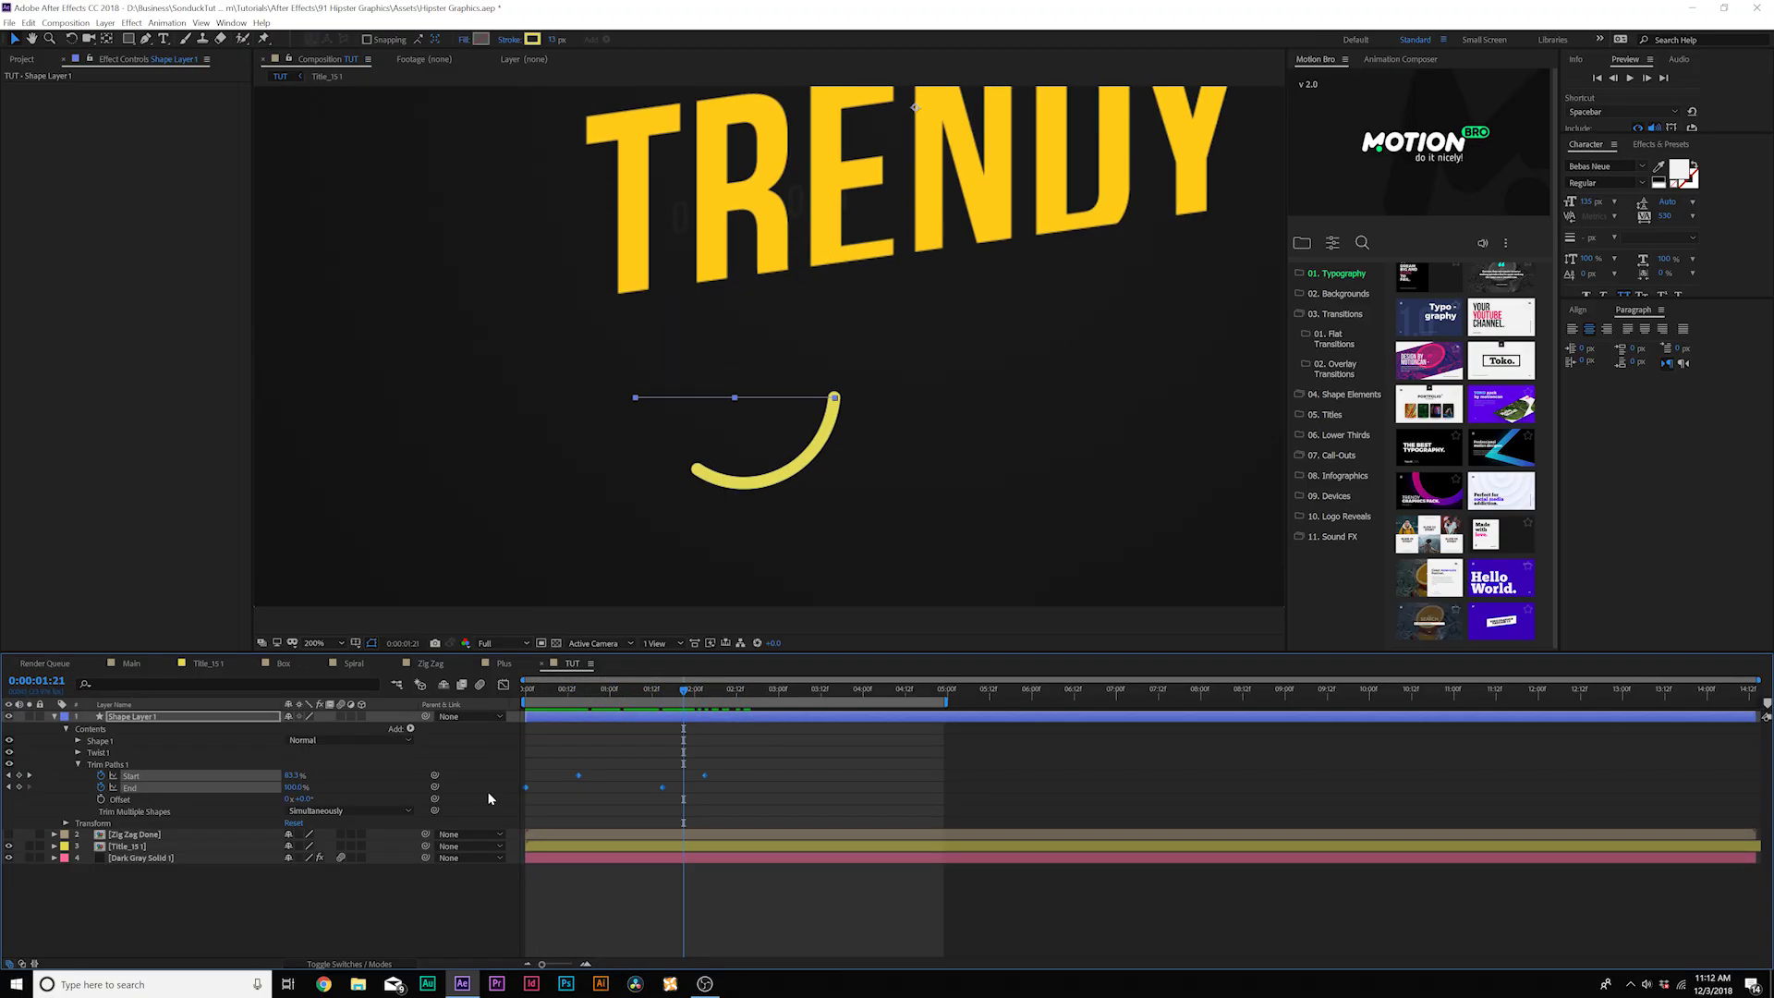
left_click(391, 902)
key("ctrl+grave")
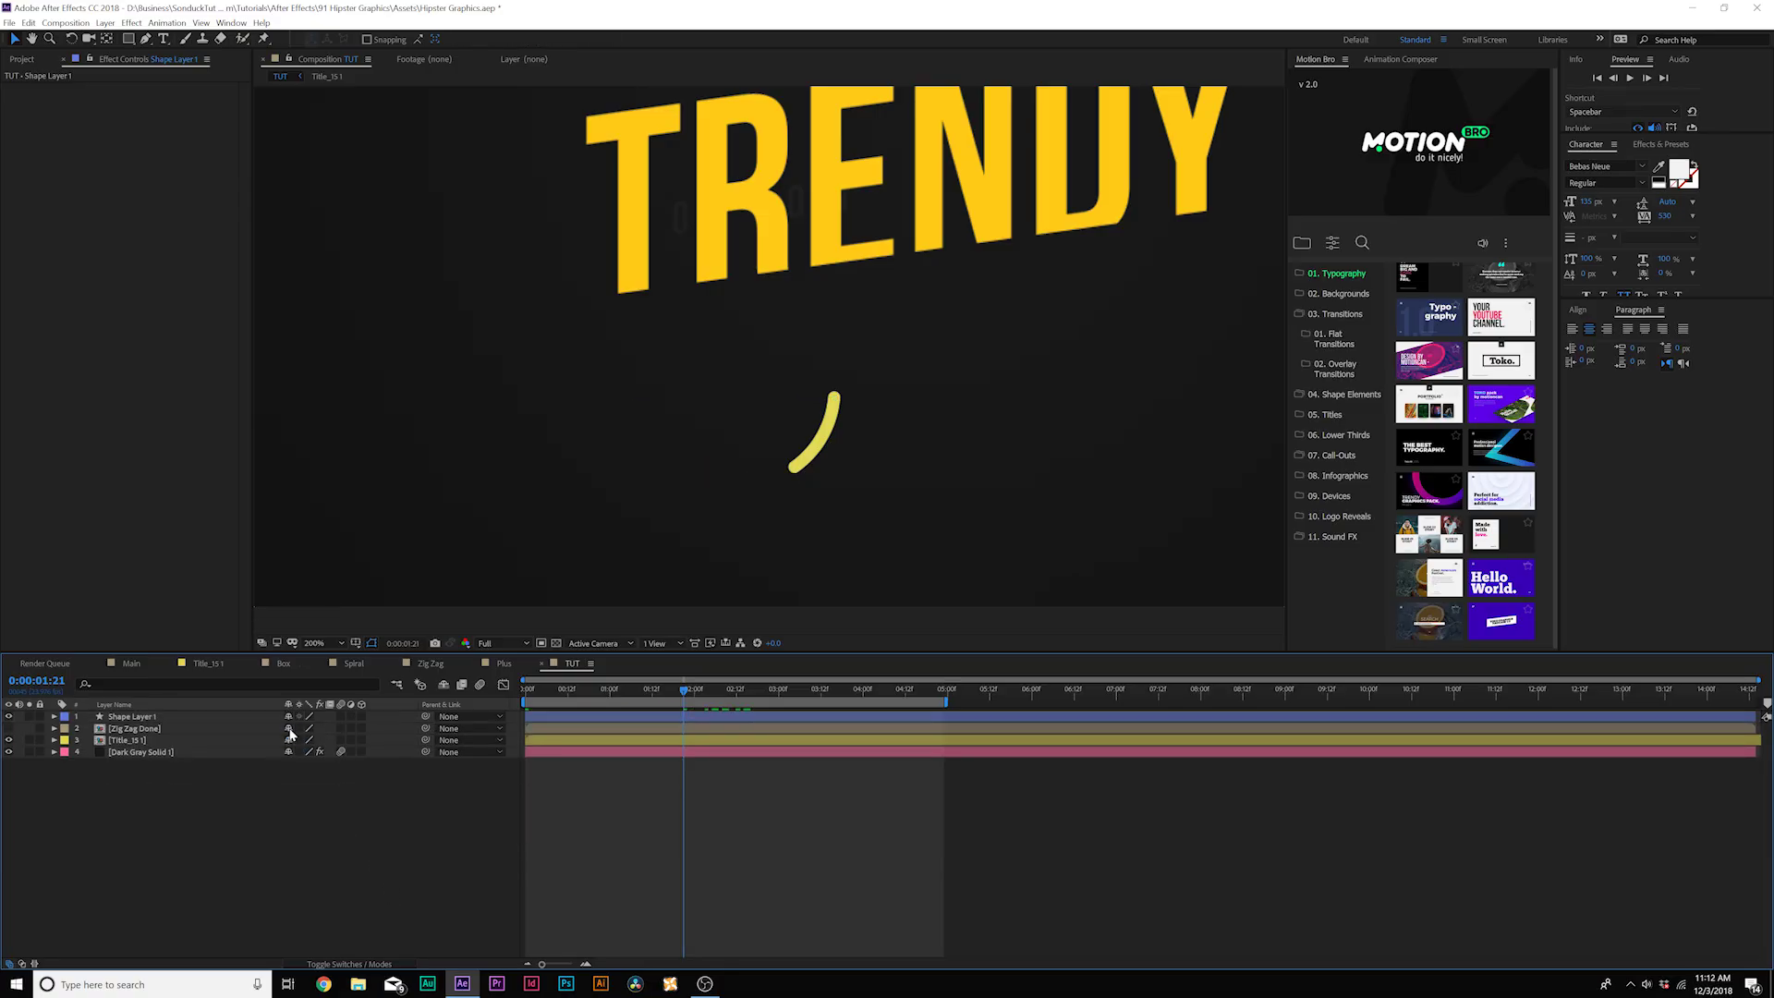
key("shift+slash")
key("space")
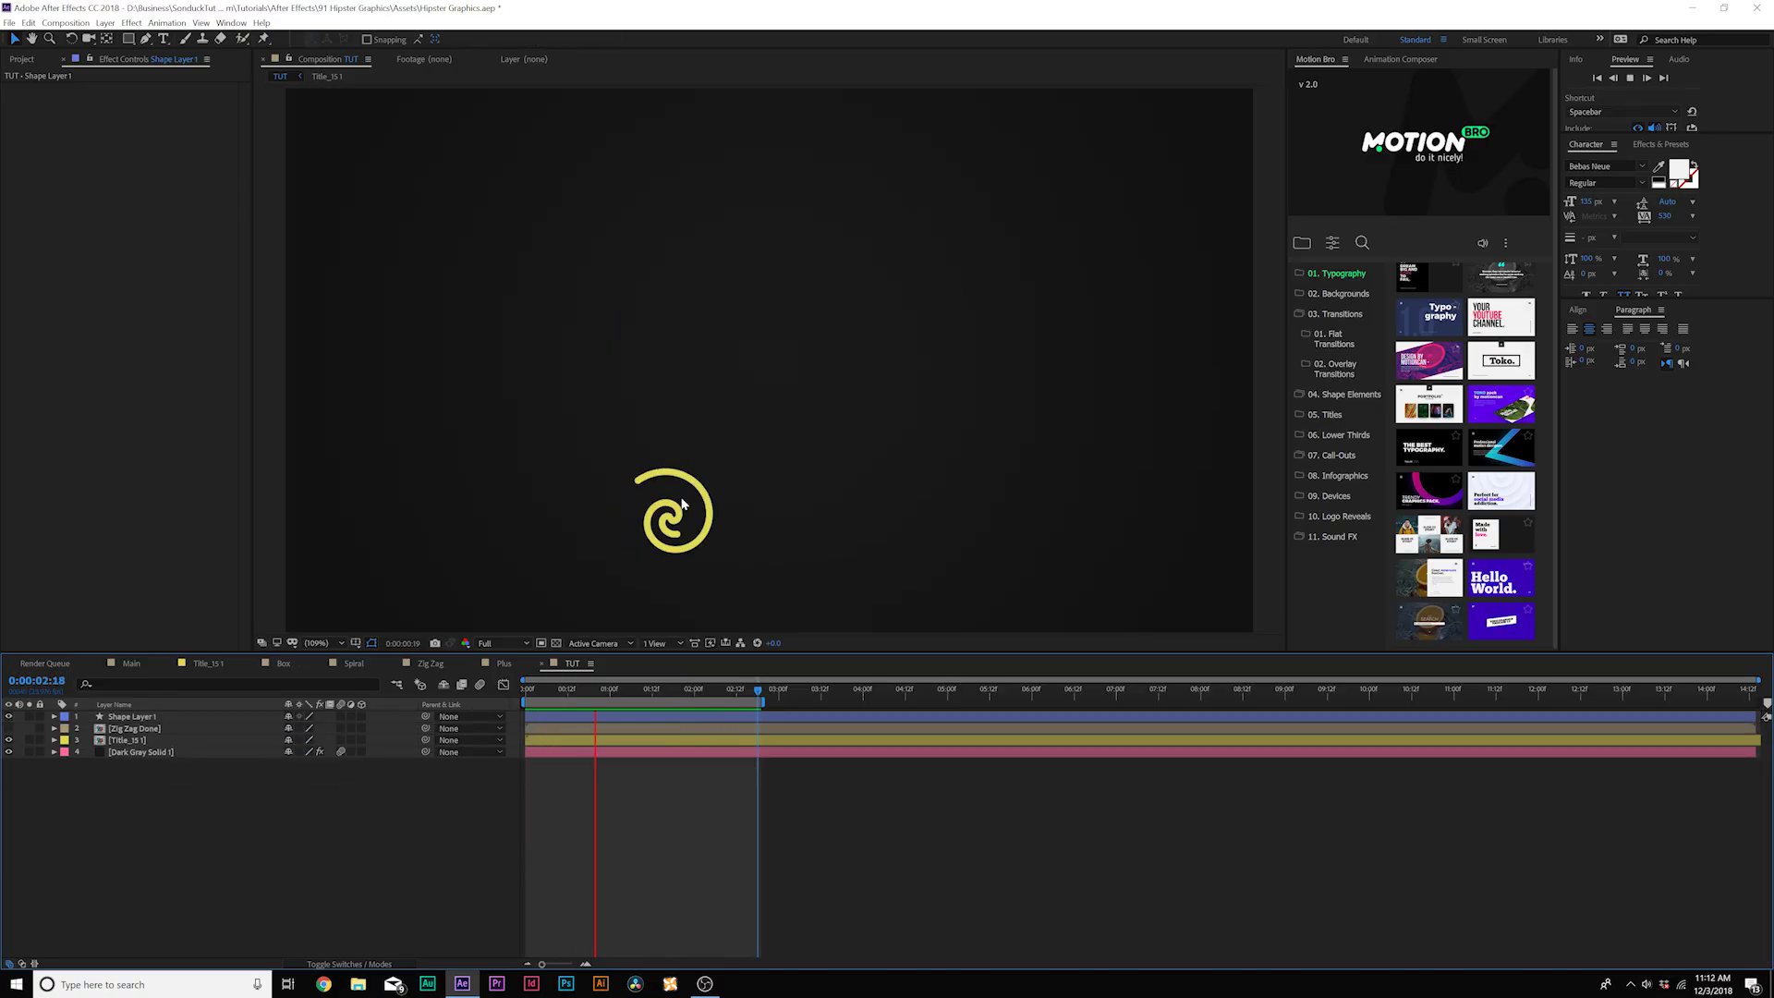
key("space")
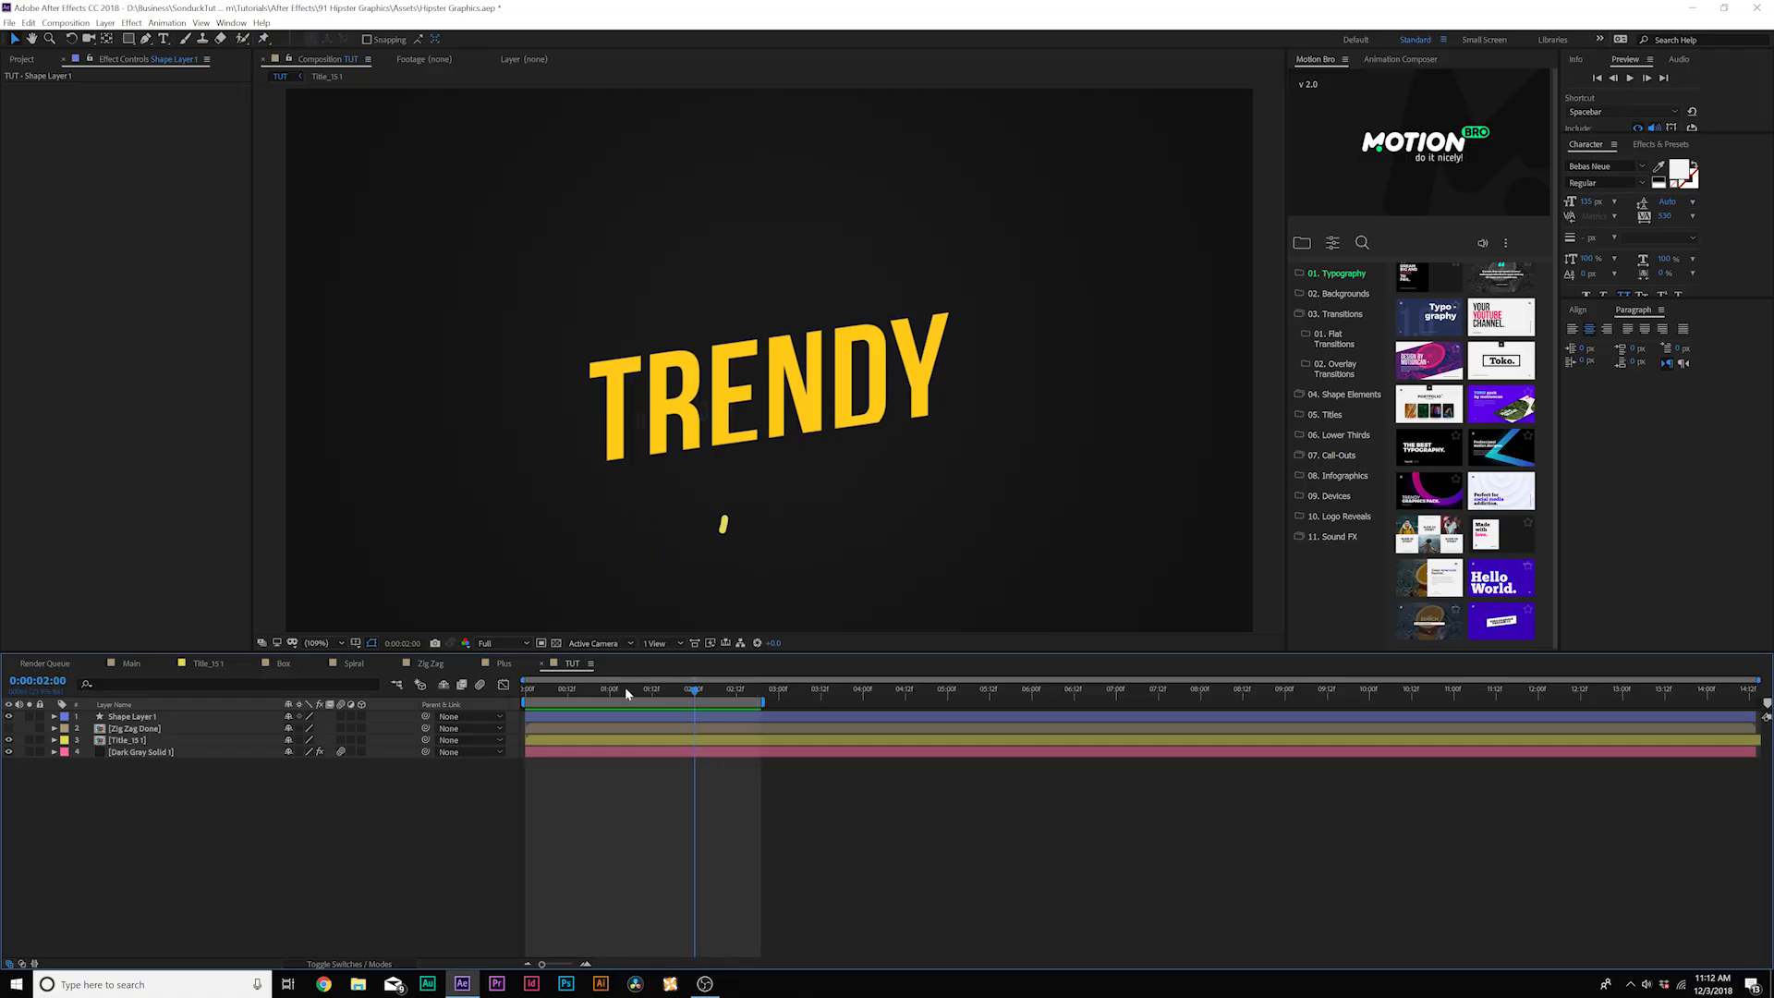
left_click(627, 693)
left_click(138, 716)
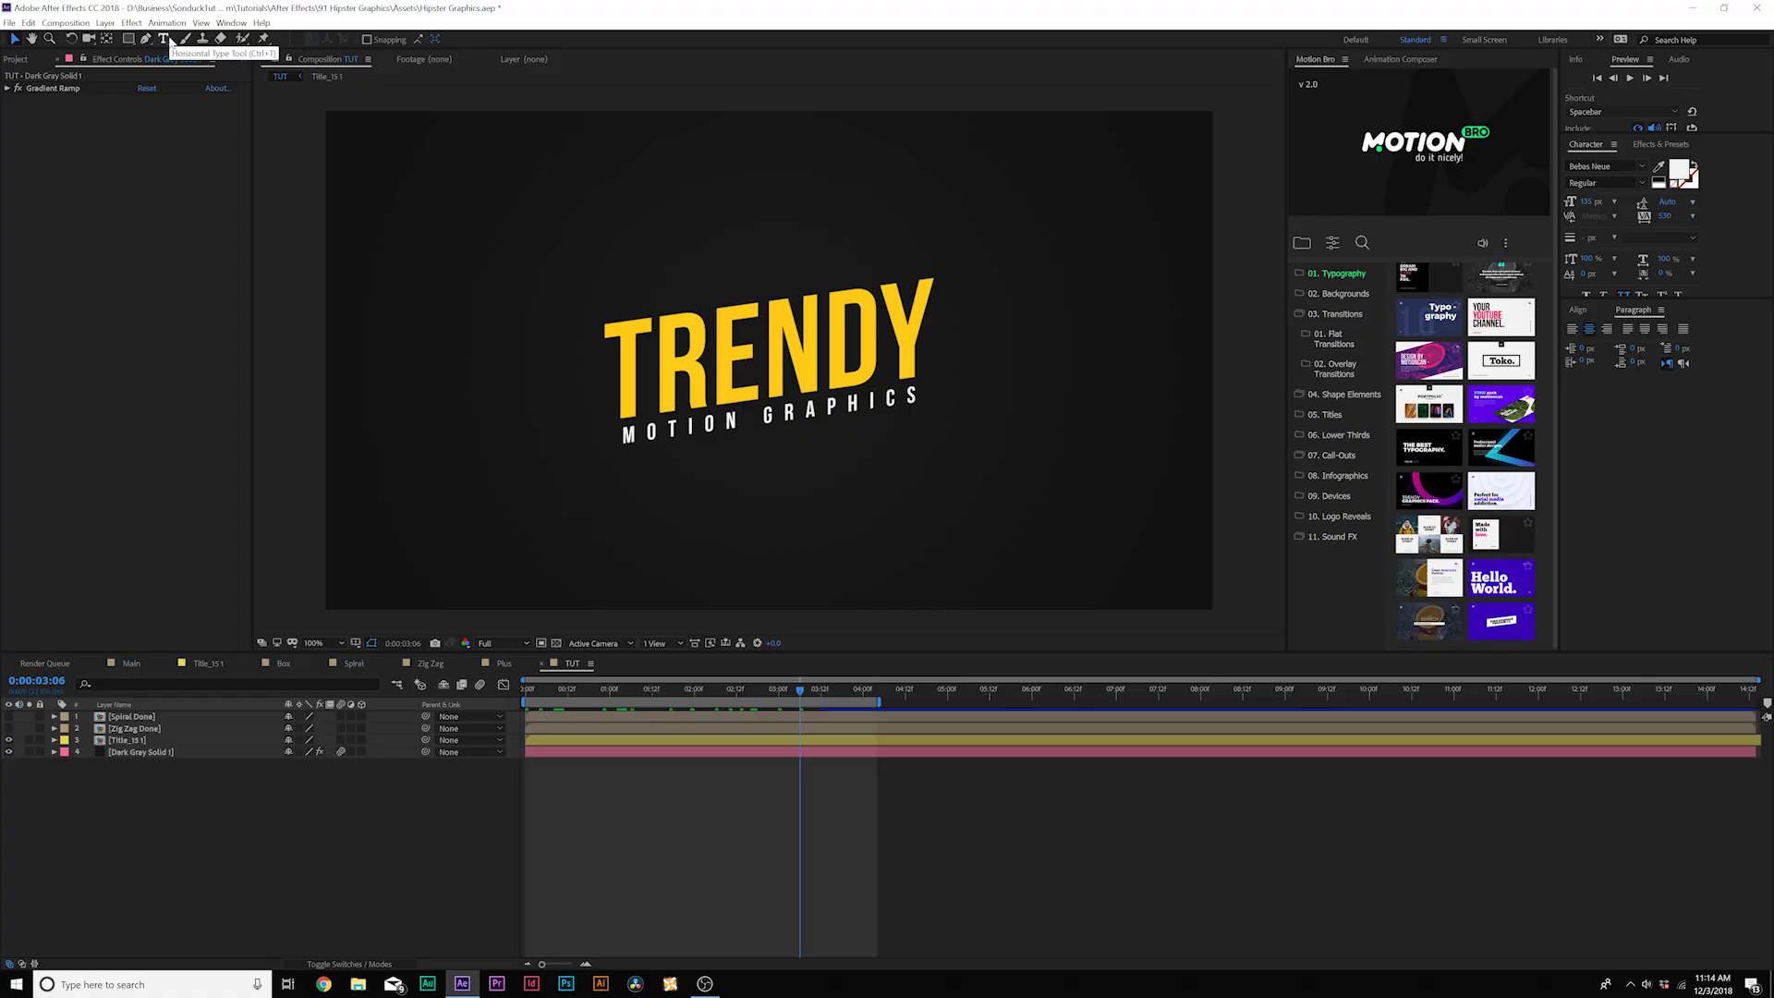
Step: Create a white "+" text layer to the left of the title and inspect the plus sign up close
left_click(167, 40)
left_click(472, 451)
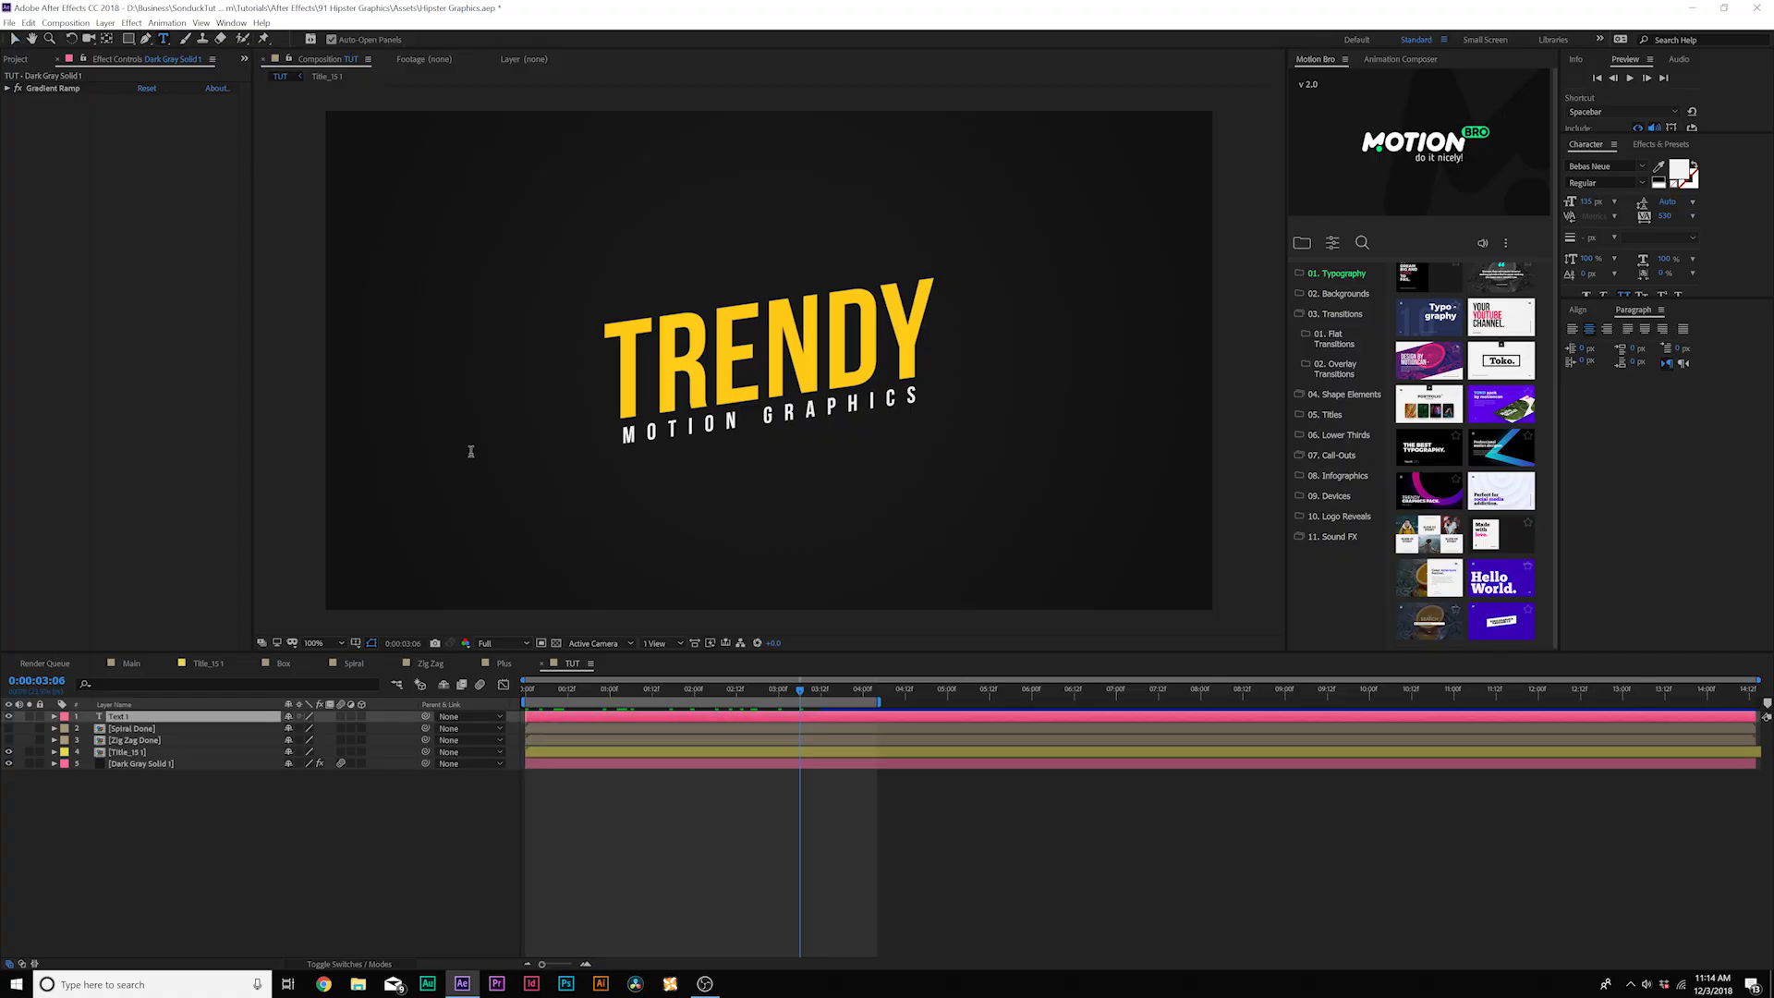
type("+")
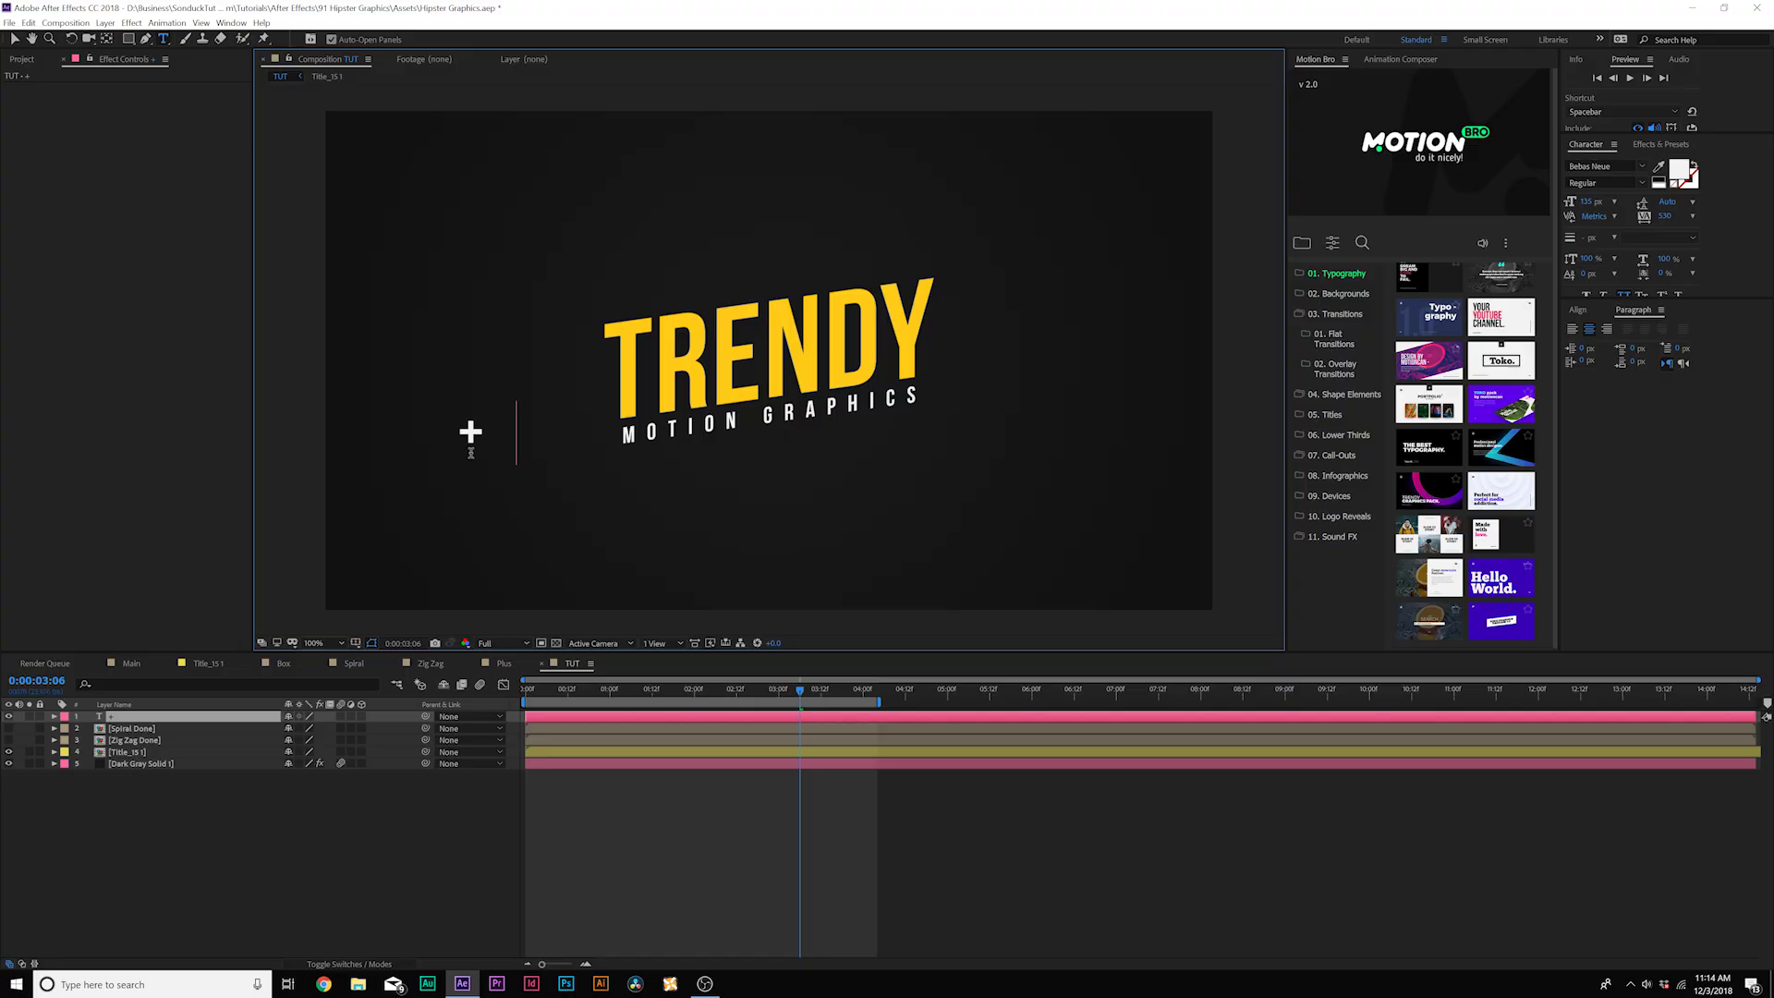
key("Escape")
key("v")
scroll(821, 453, "up", 4)
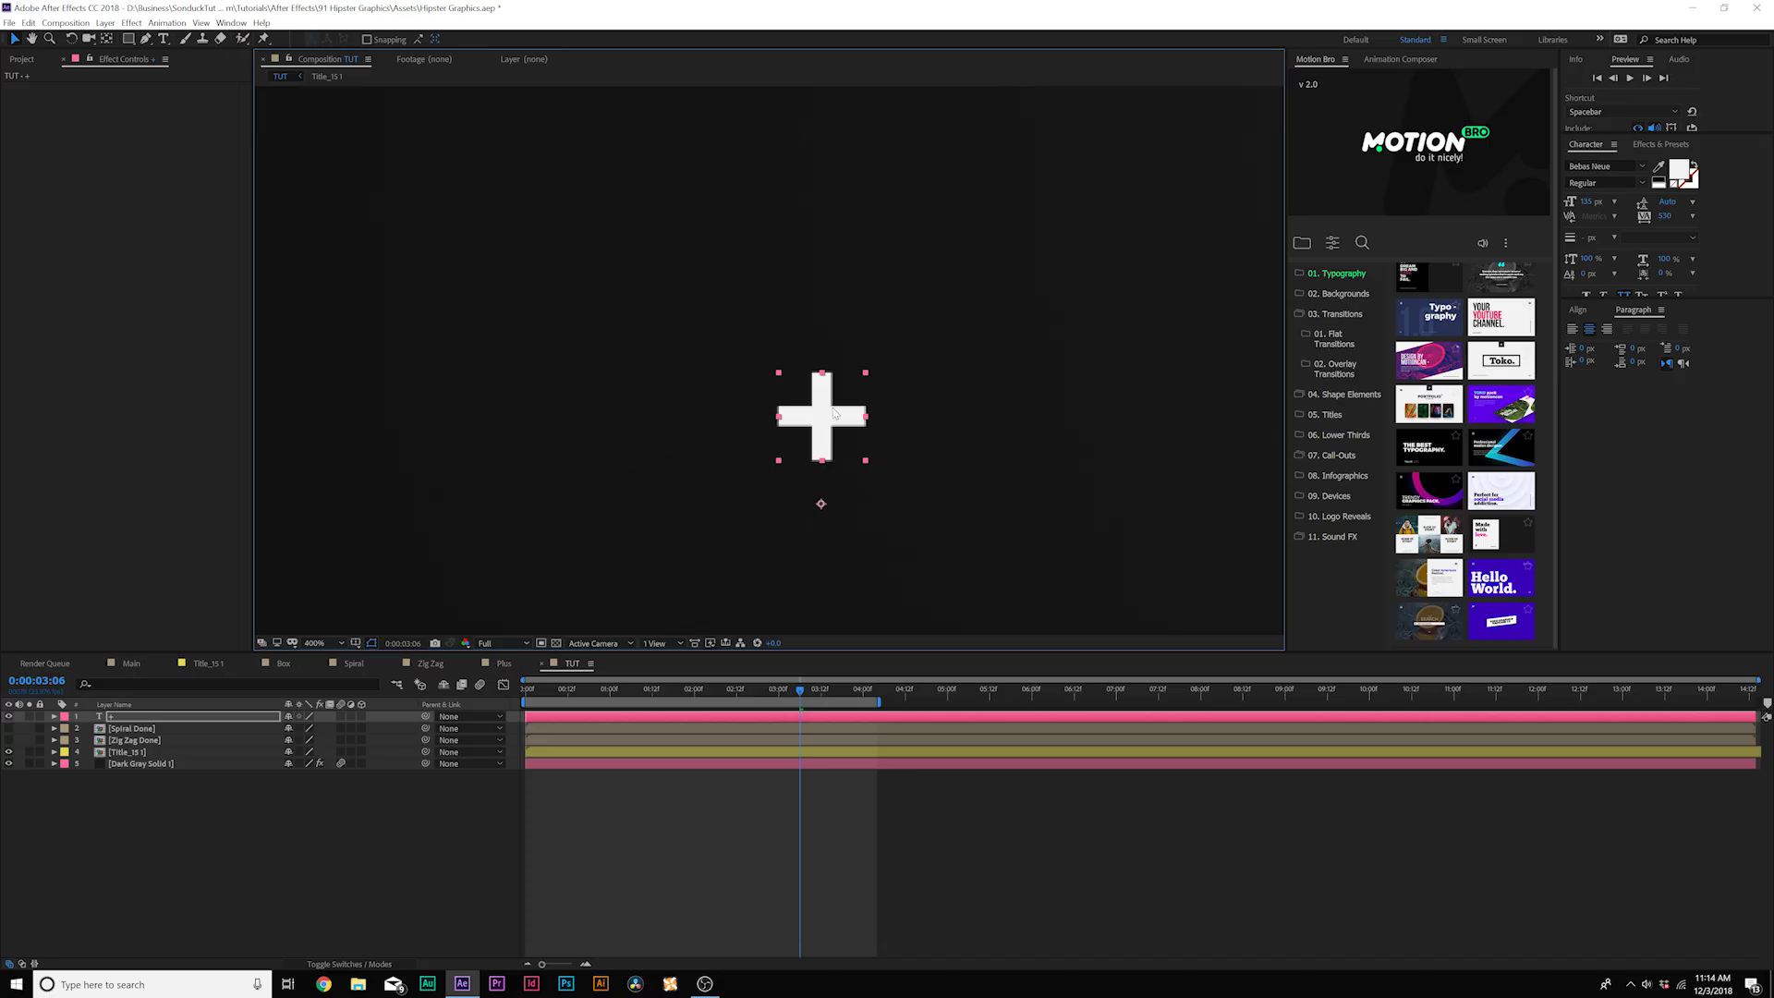
scroll(859, 432, "up", 1)
key("comma")
key("comma")
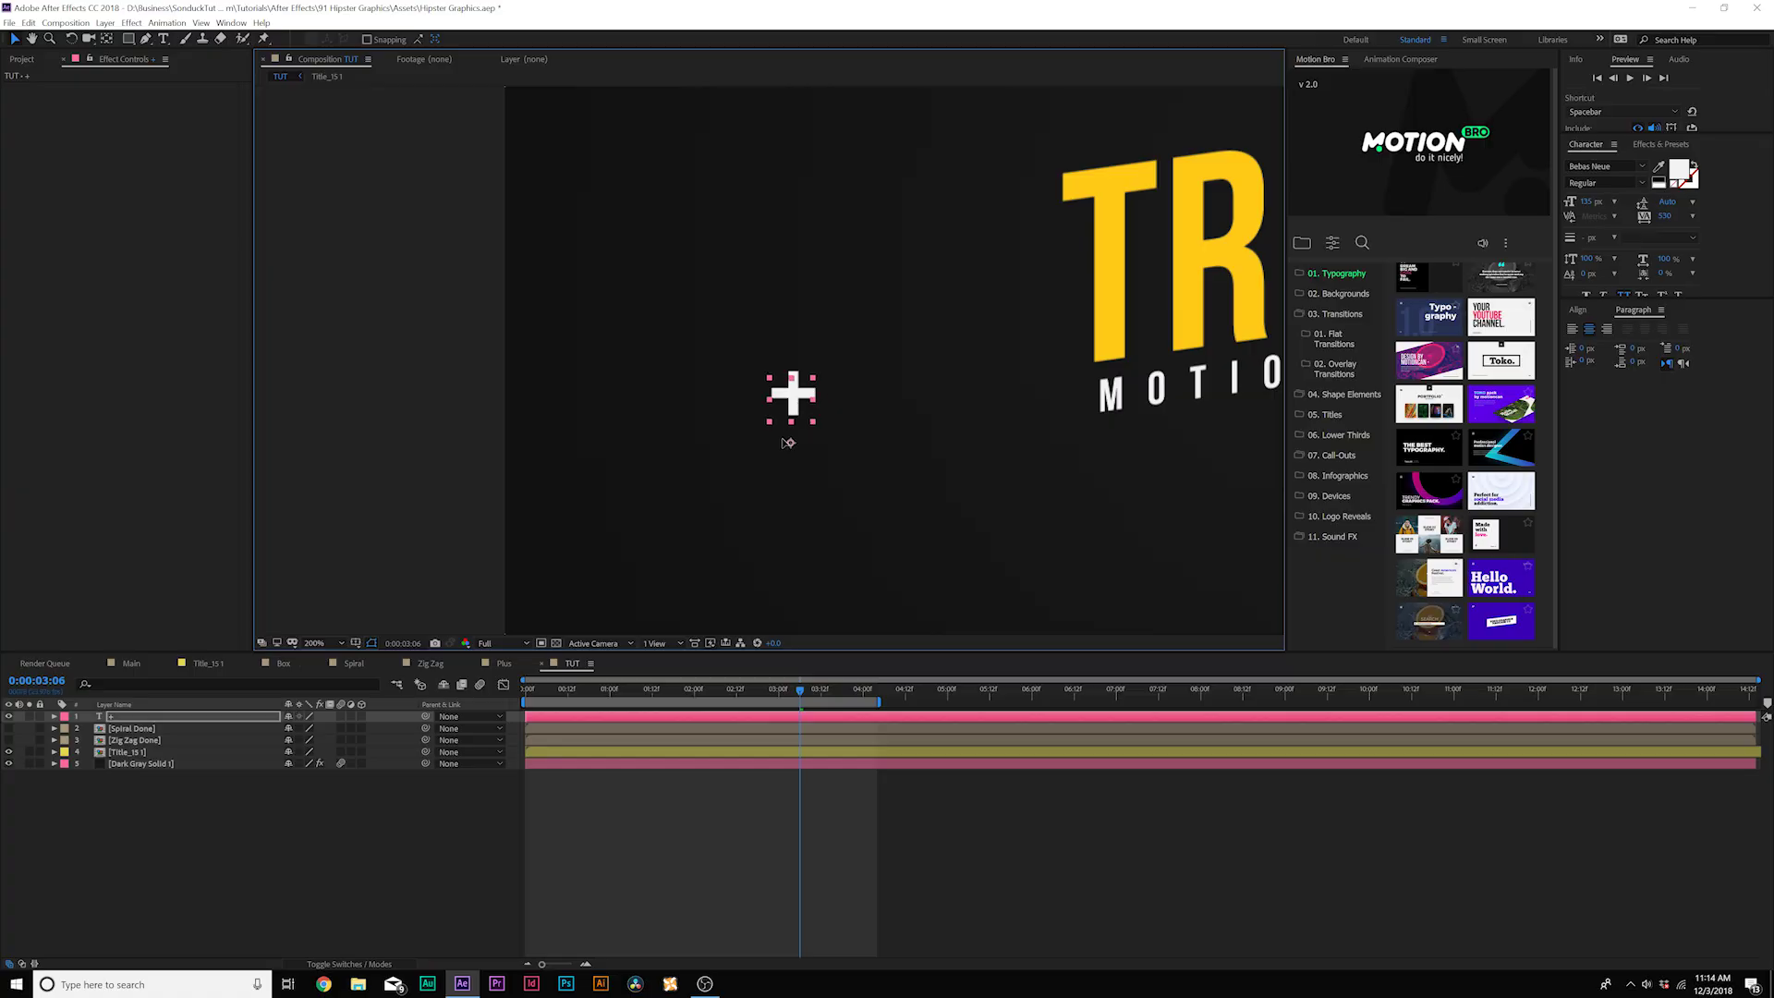
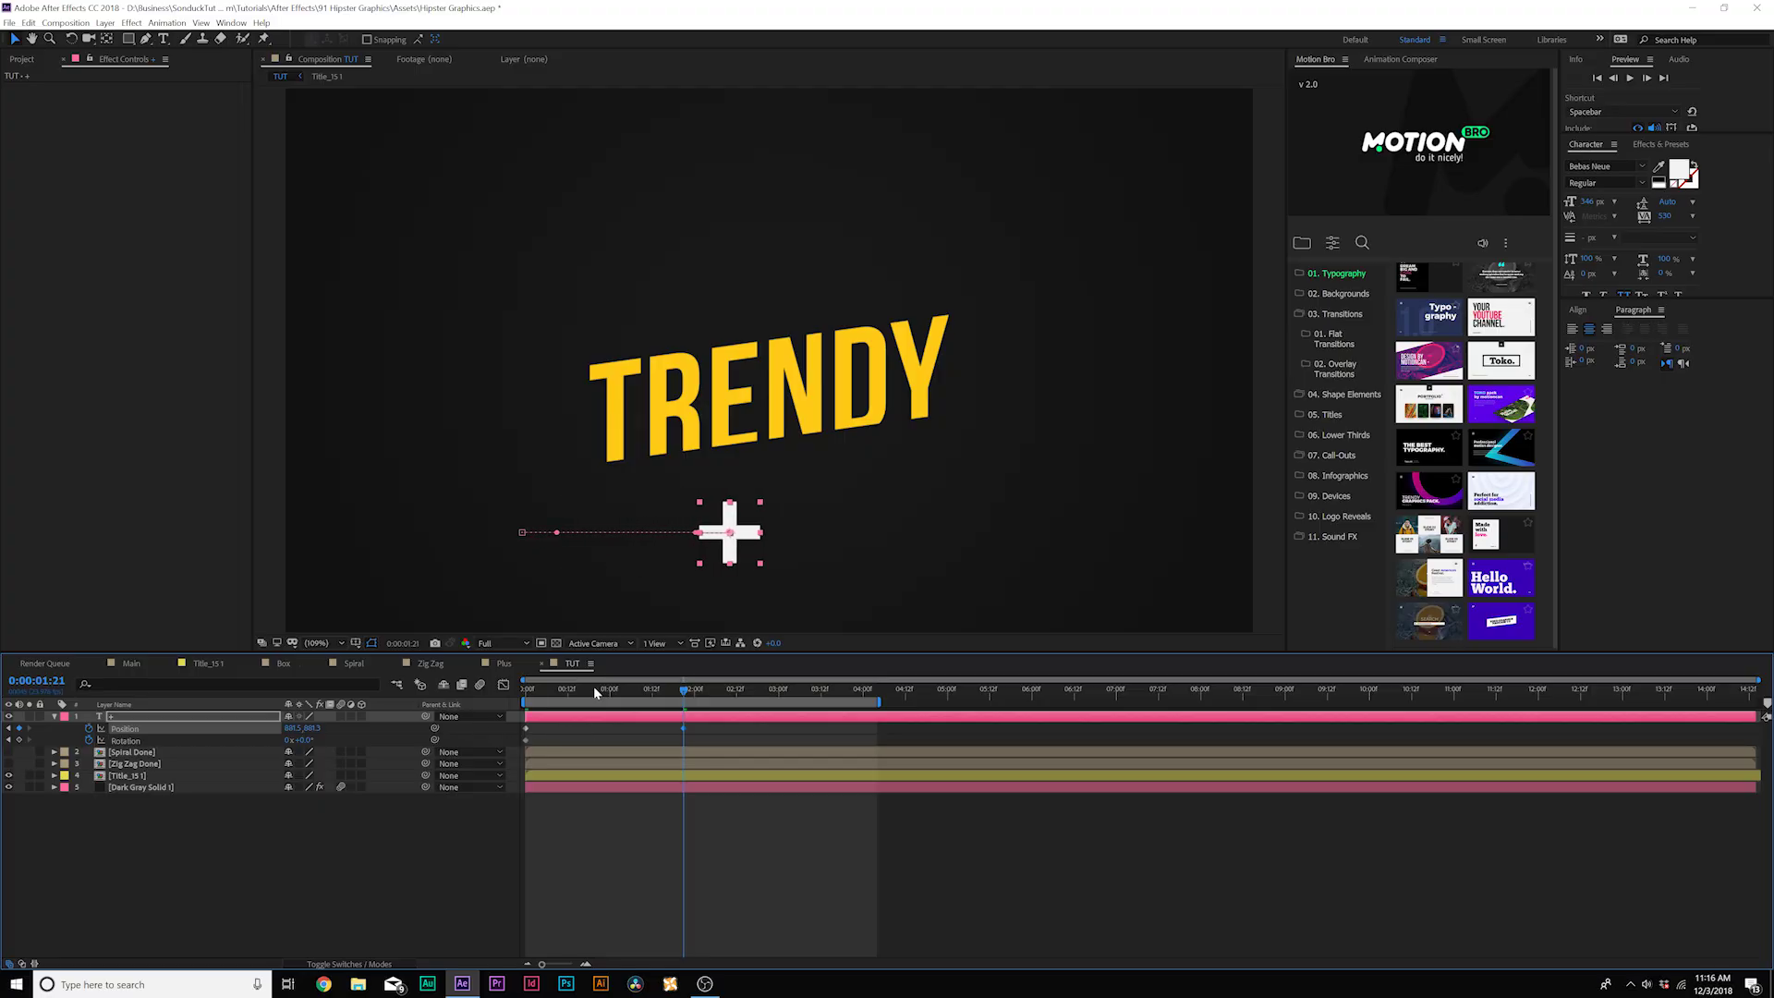
Step: Scrub the timeline back to 0:00:01:07 to check the plus sign's position animation
left_click_drag(680, 693, 635, 693)
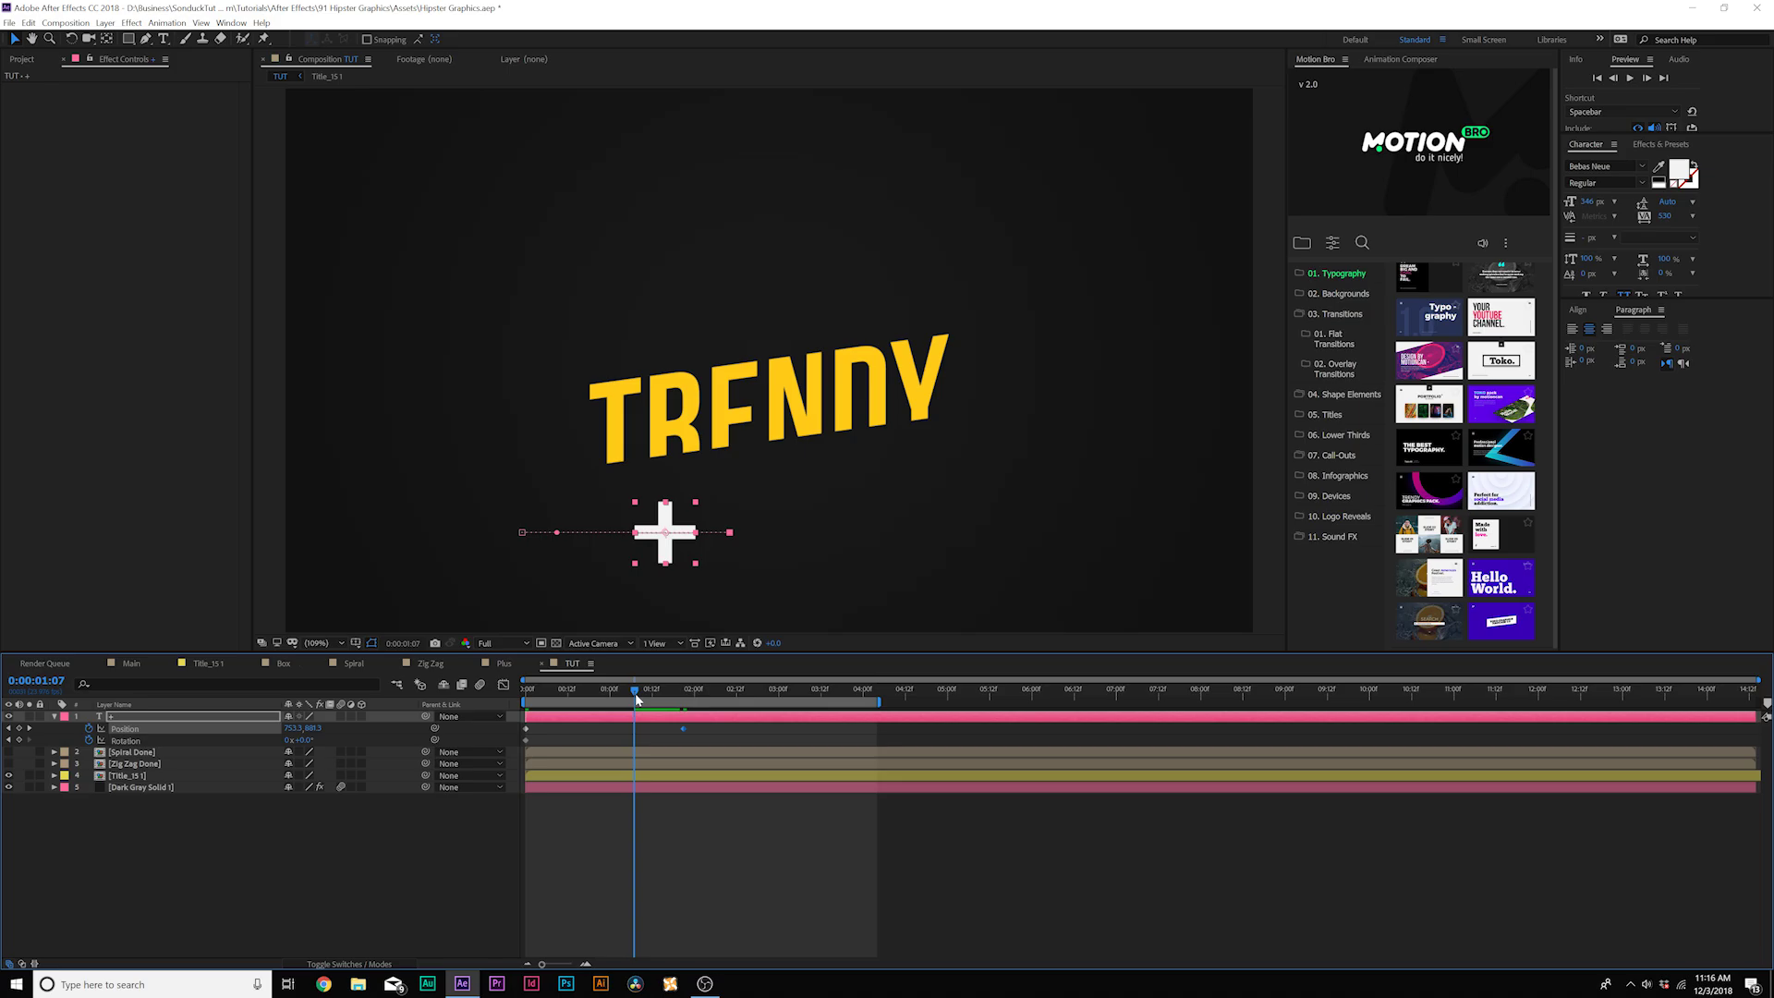
Step: Keyframe the plus sign's Rotation to 90° at 0:00:01:07 and play back the spin
left_click(246, 850)
left_click_drag(301, 740, 369, 742)
key("space")
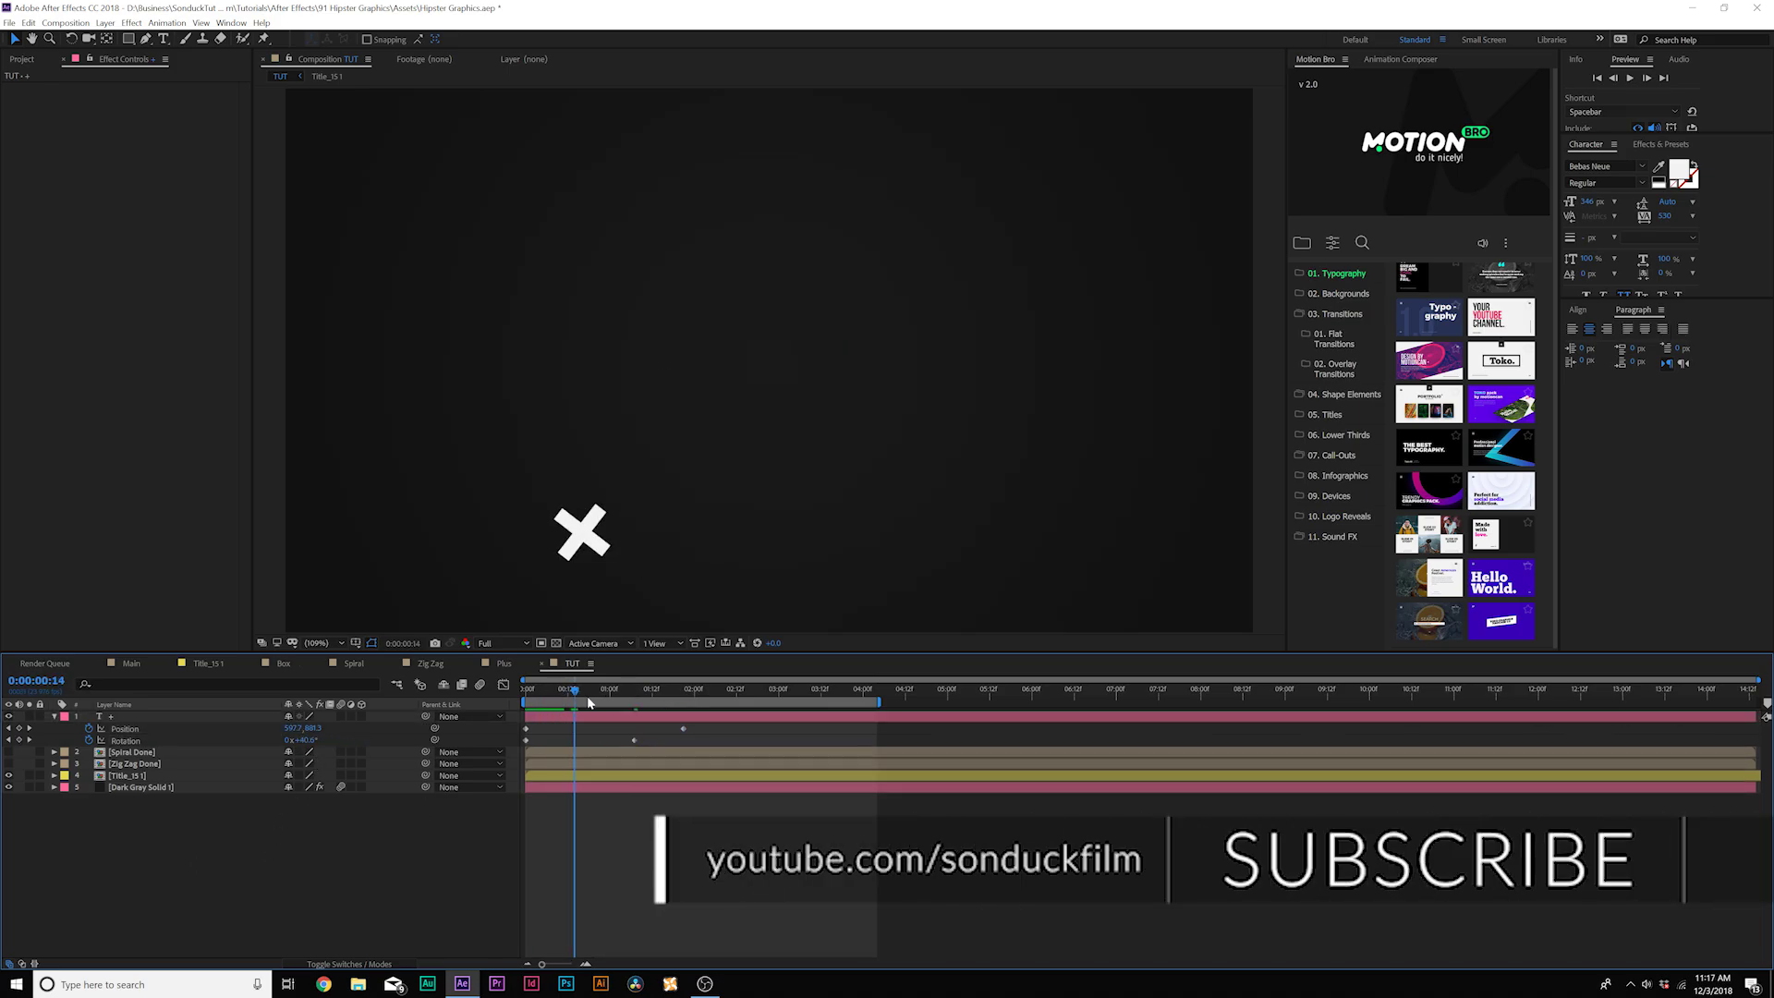
Step: Move to 0:00:01:21 and select all of the plus sign's Position and Rotation keyframes
left_click(680, 711)
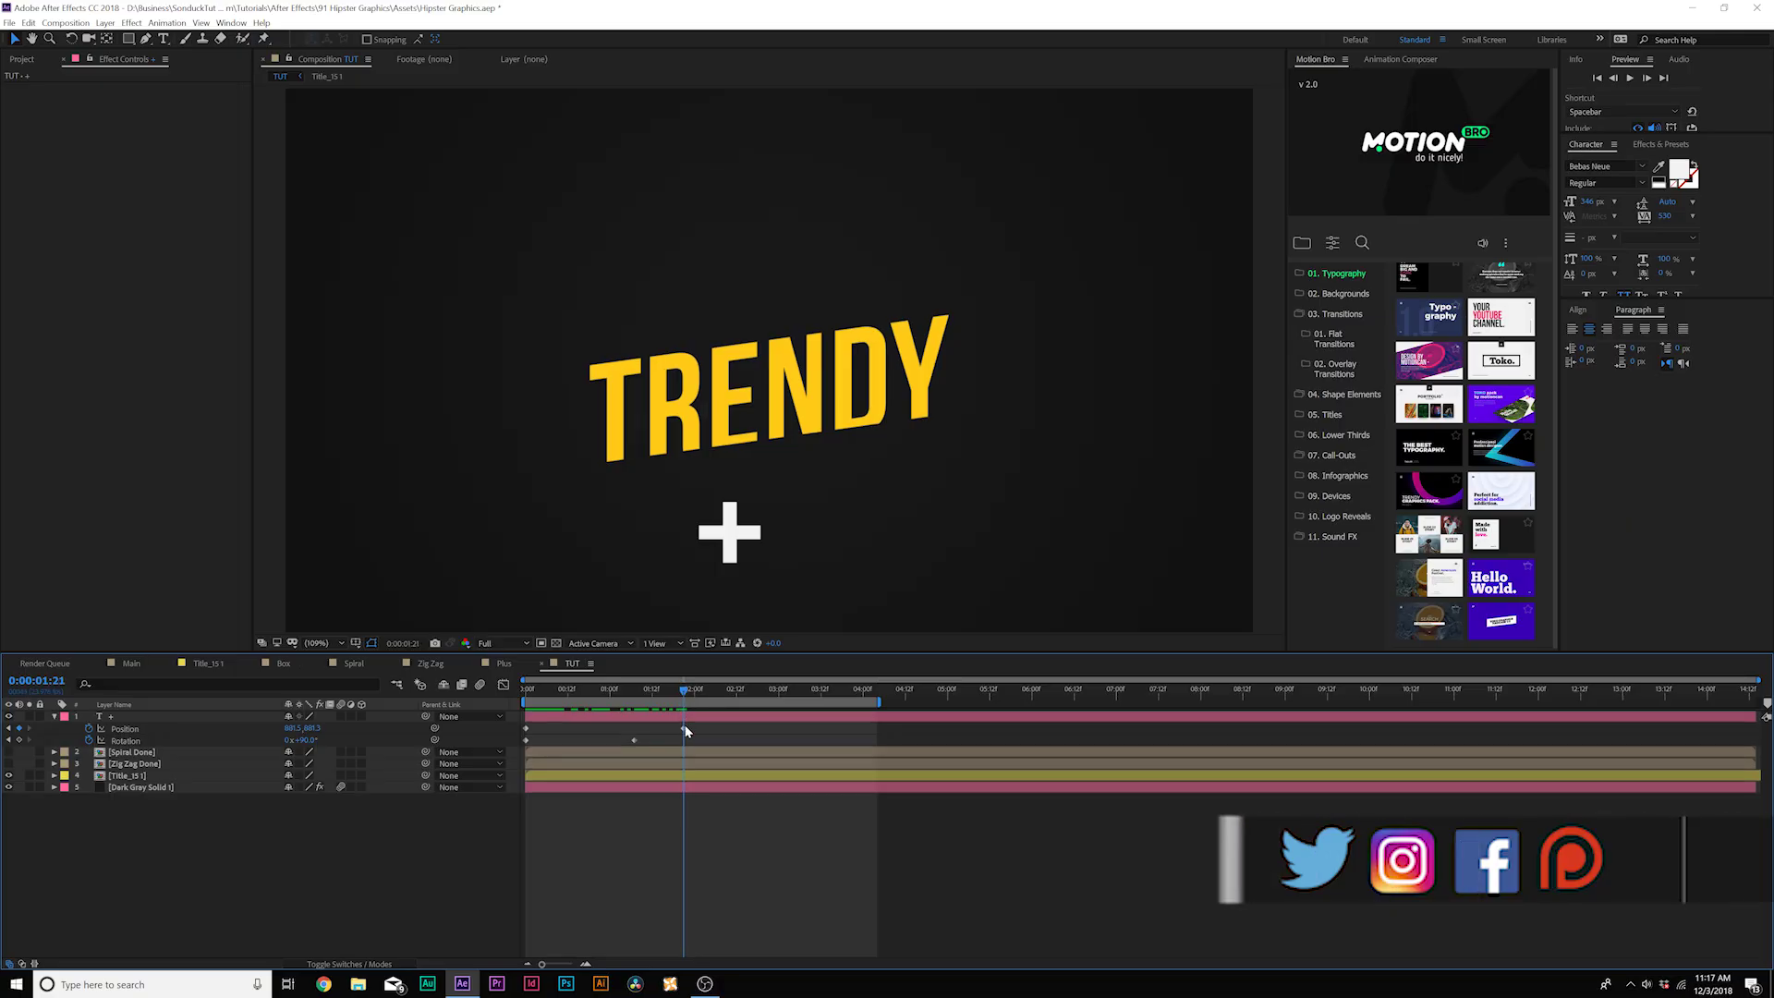
left_click_drag(711, 724, 473, 754)
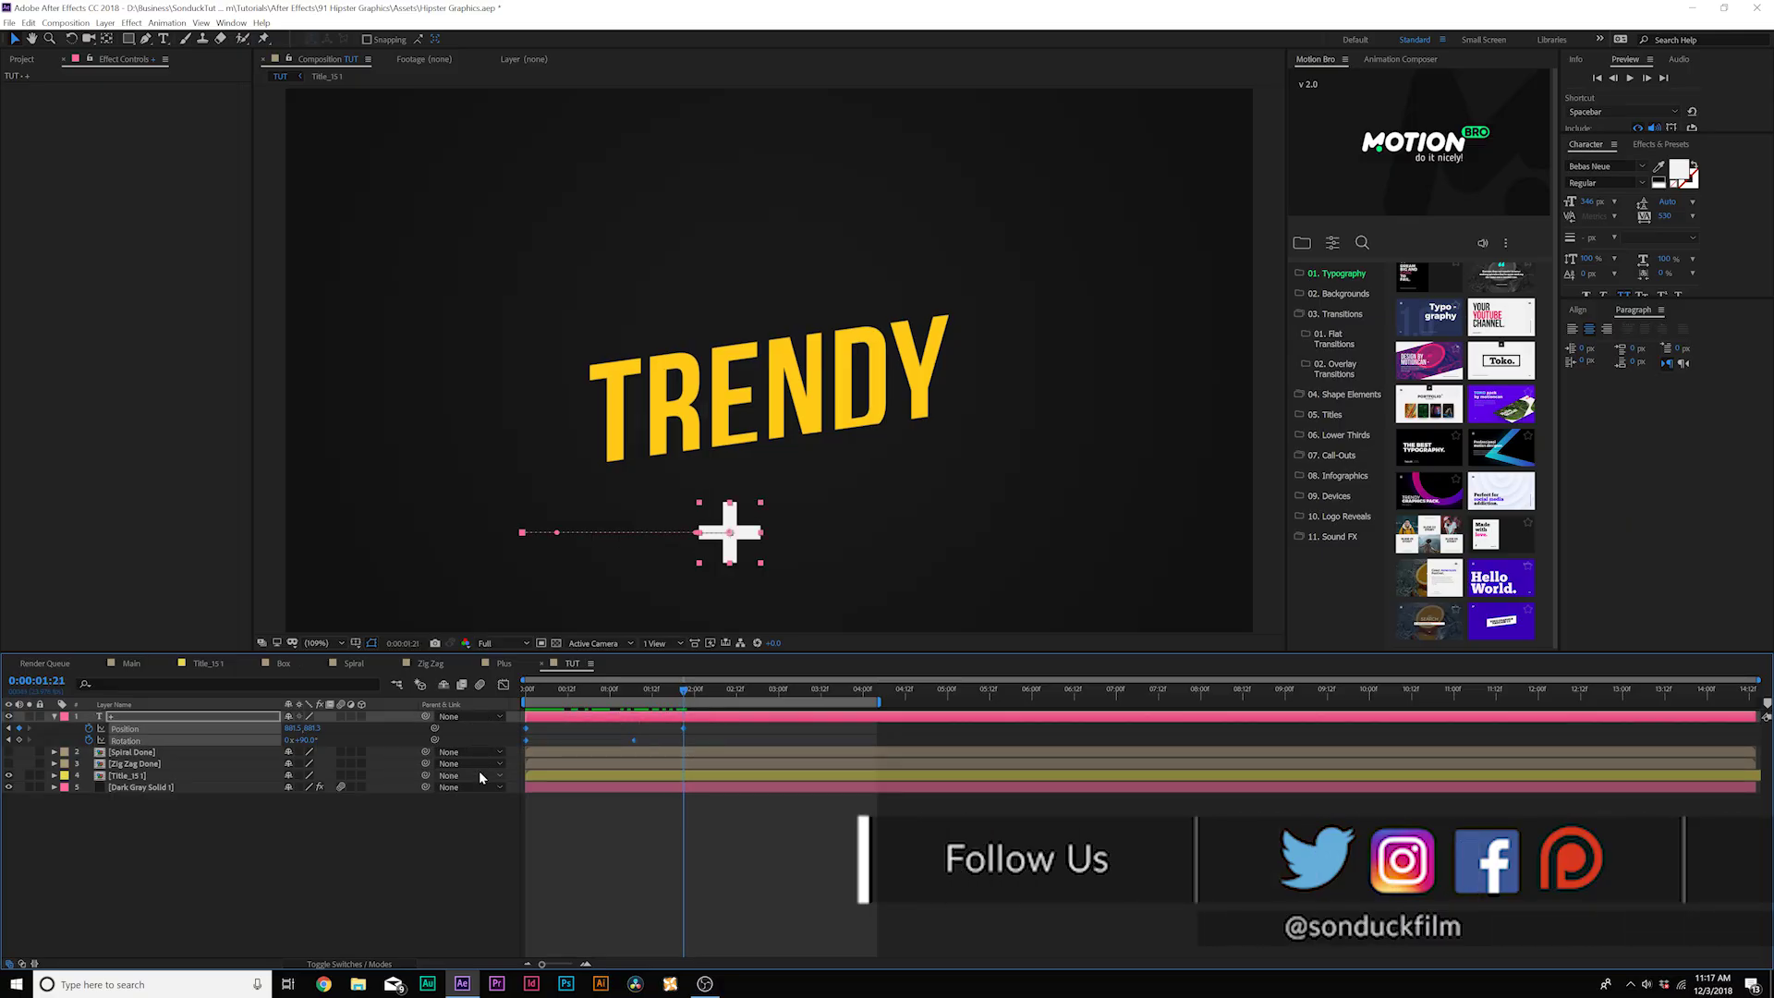
left_click(297, 880)
Step: Keyframe the plus sign's Scale from 0% at 0:00:00:00 to 100% at about 0:00:00:10
left_click(150, 720)
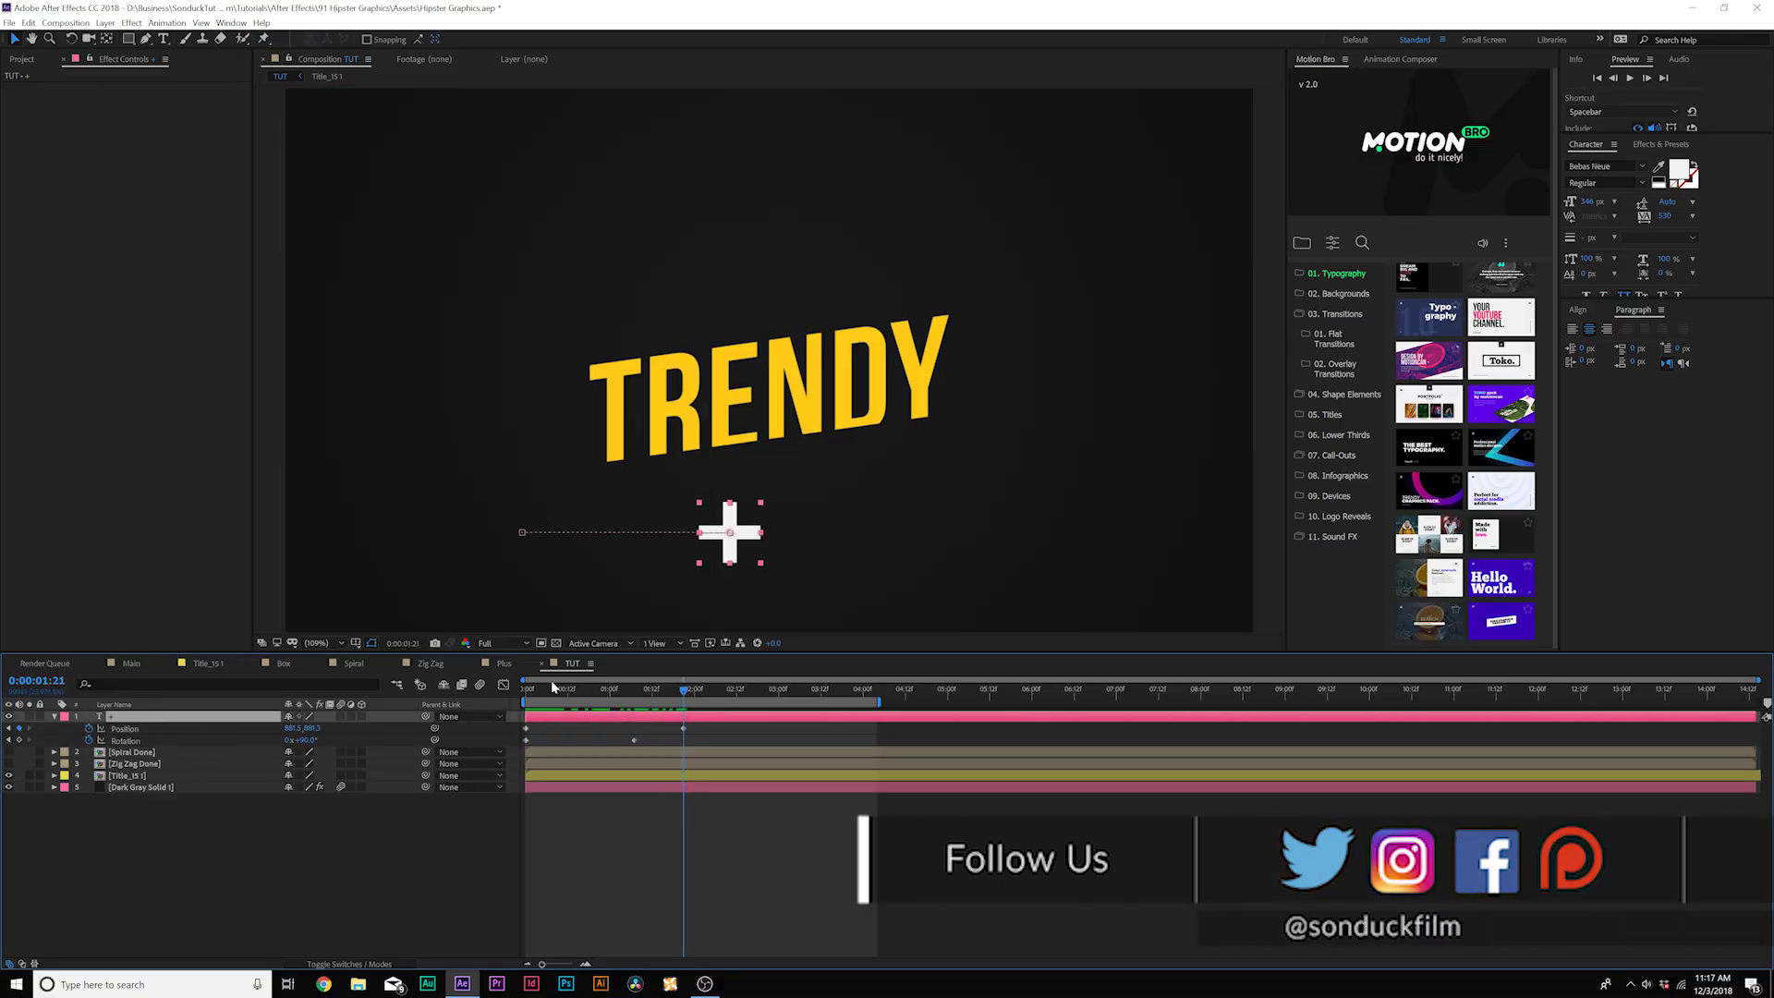
left_click_drag(552, 688, 525, 688)
key("s")
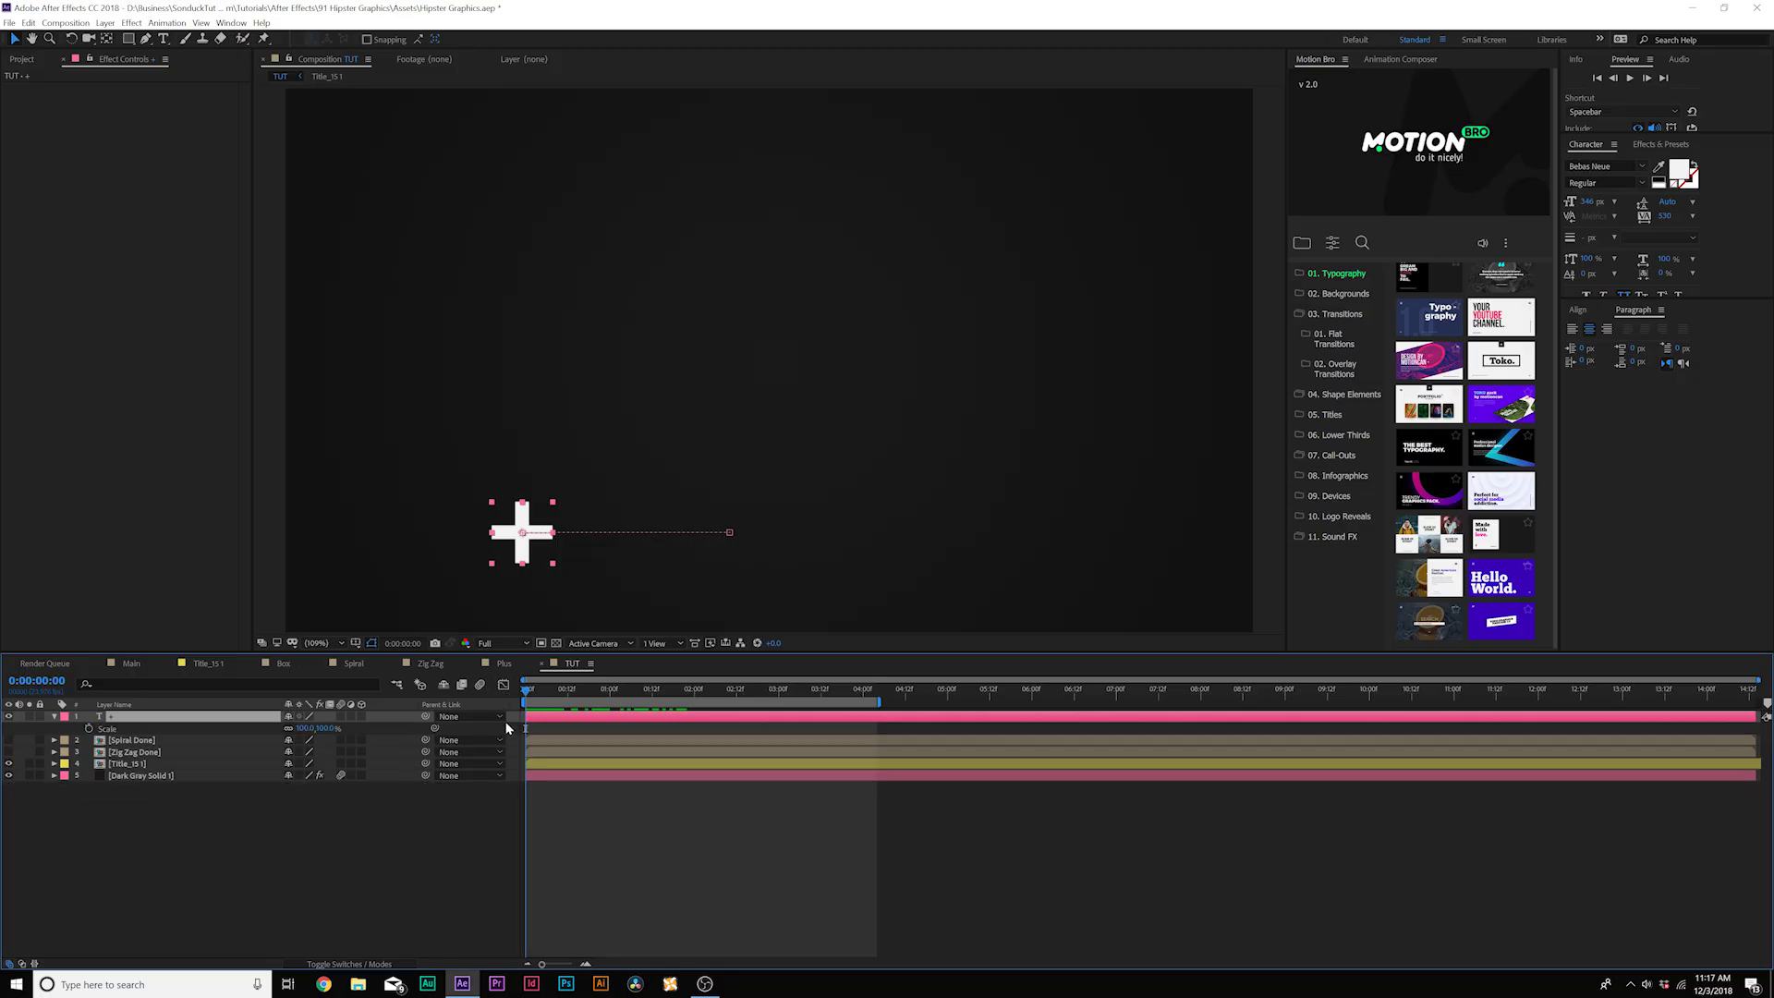
left_click(88, 729)
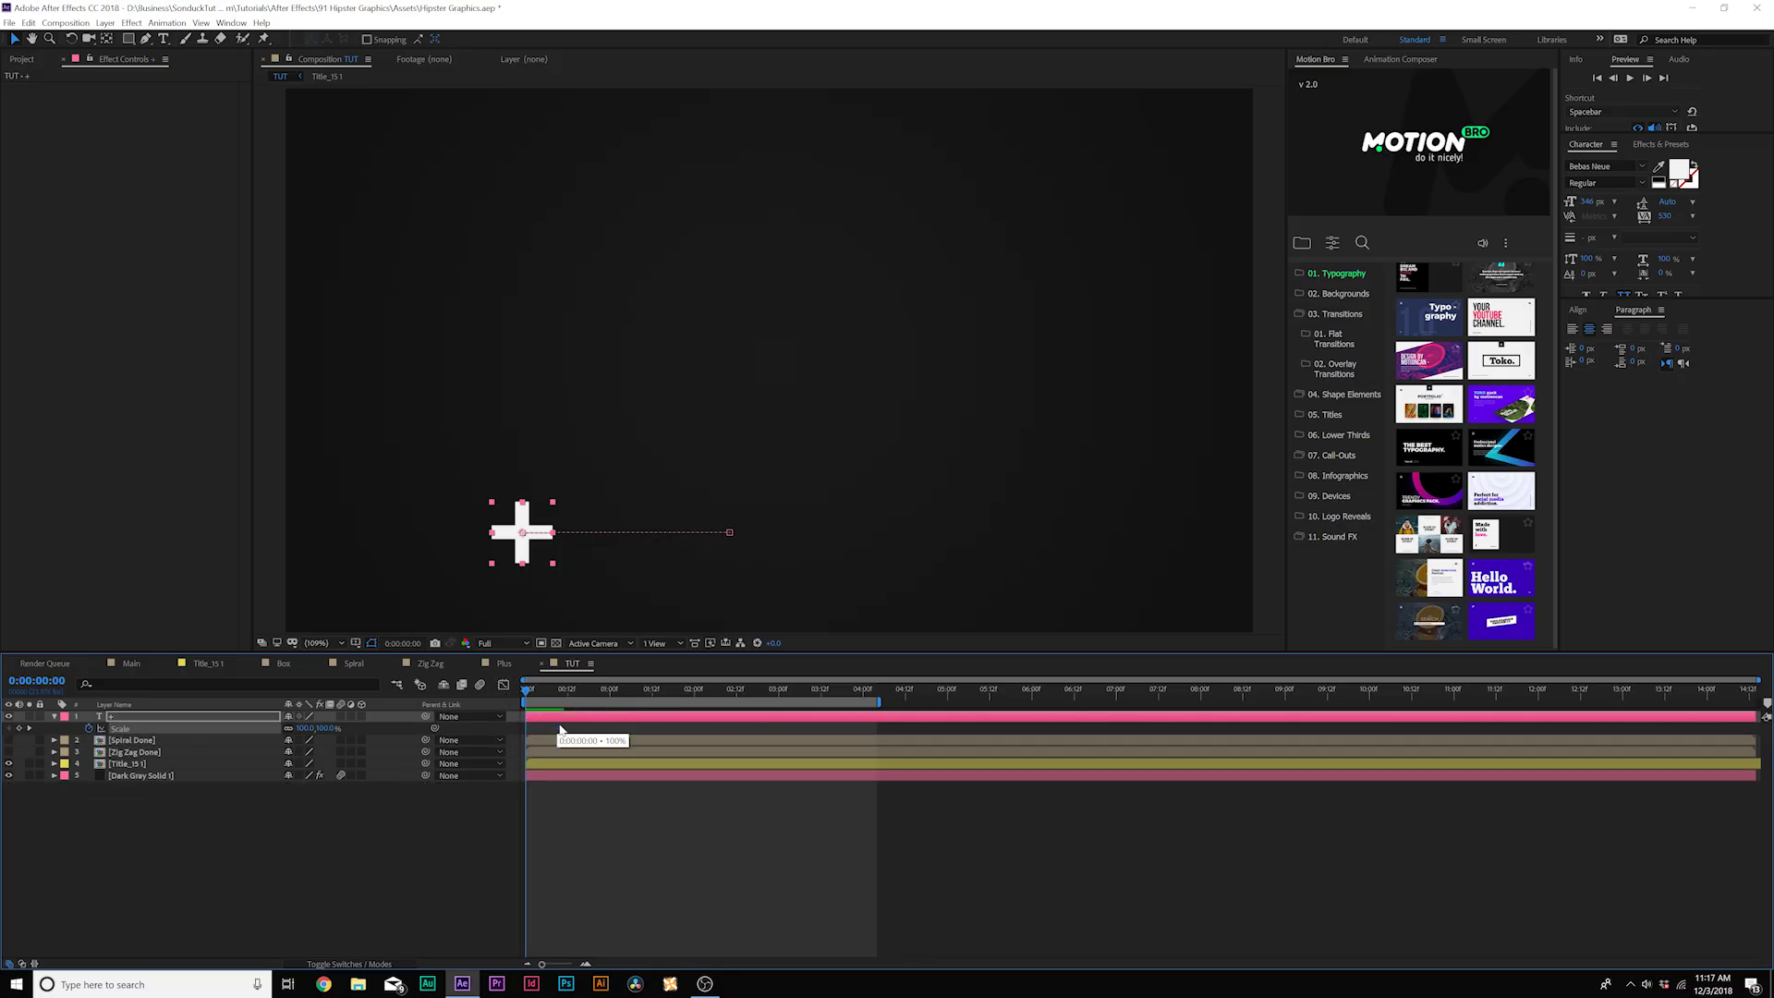
key("Return")
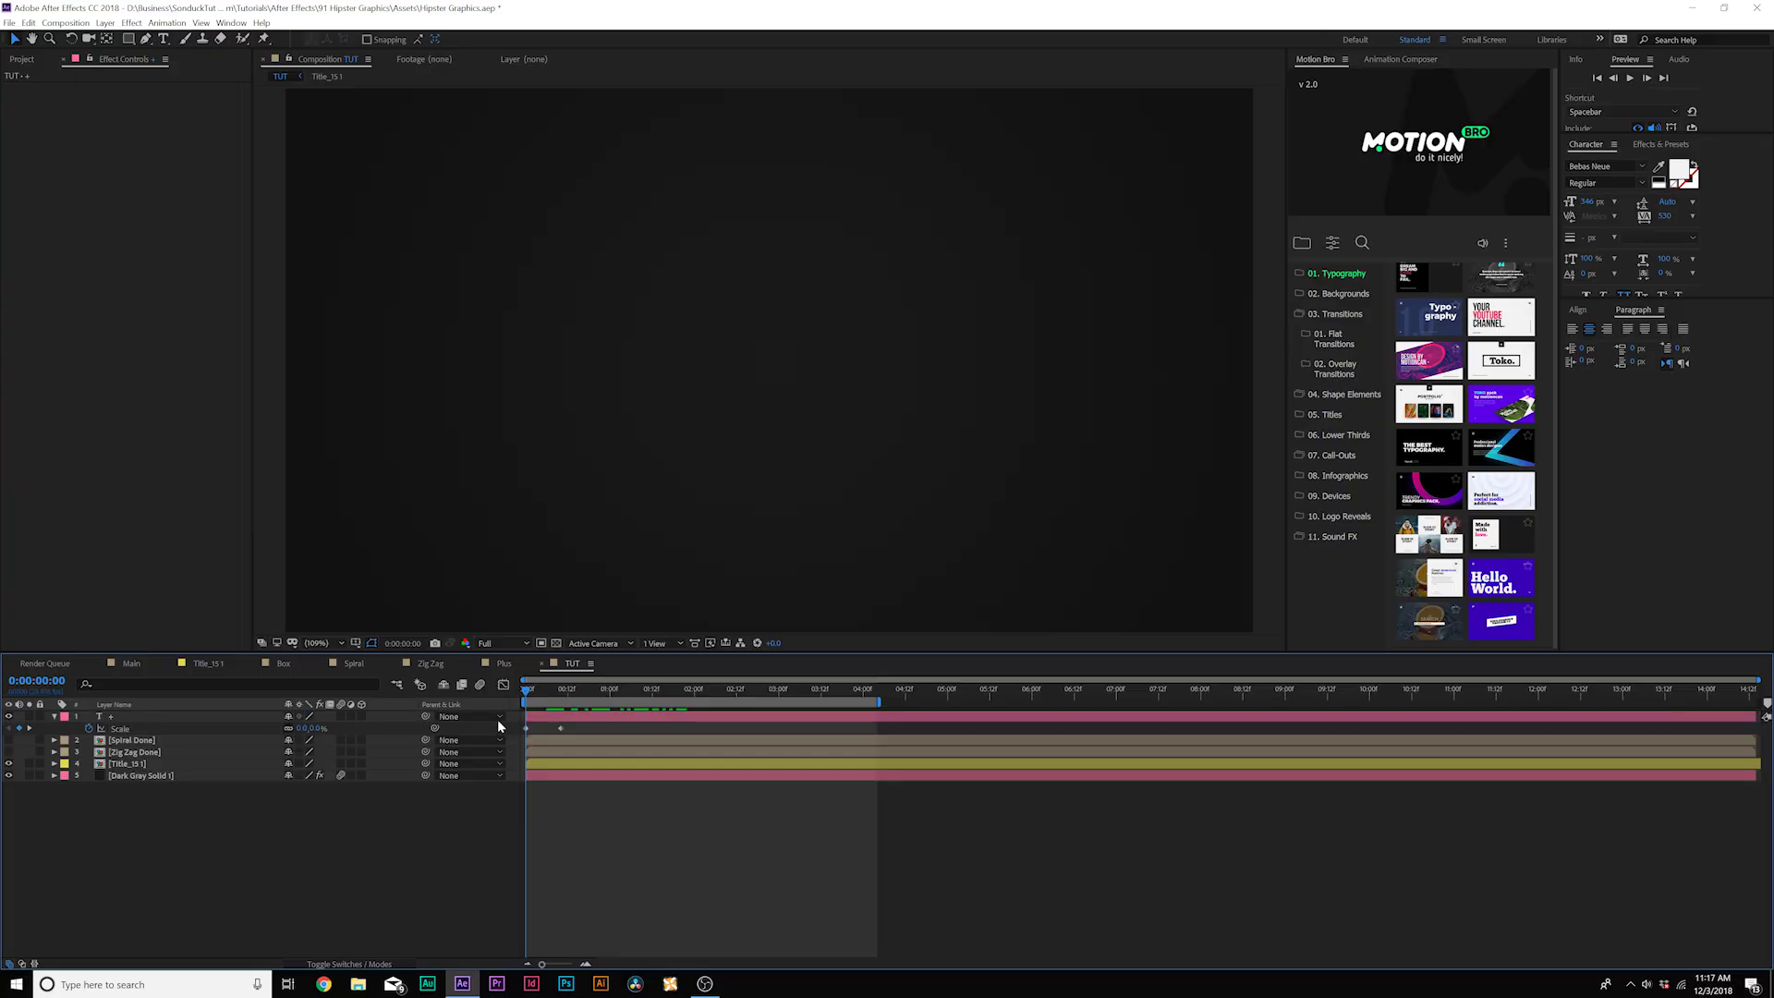
Step: Keyframe the plus sign's Opacity from 100% at 0:00:01:20 to 0% at 0:00:01:22
left_click_drag(526, 690, 680, 690)
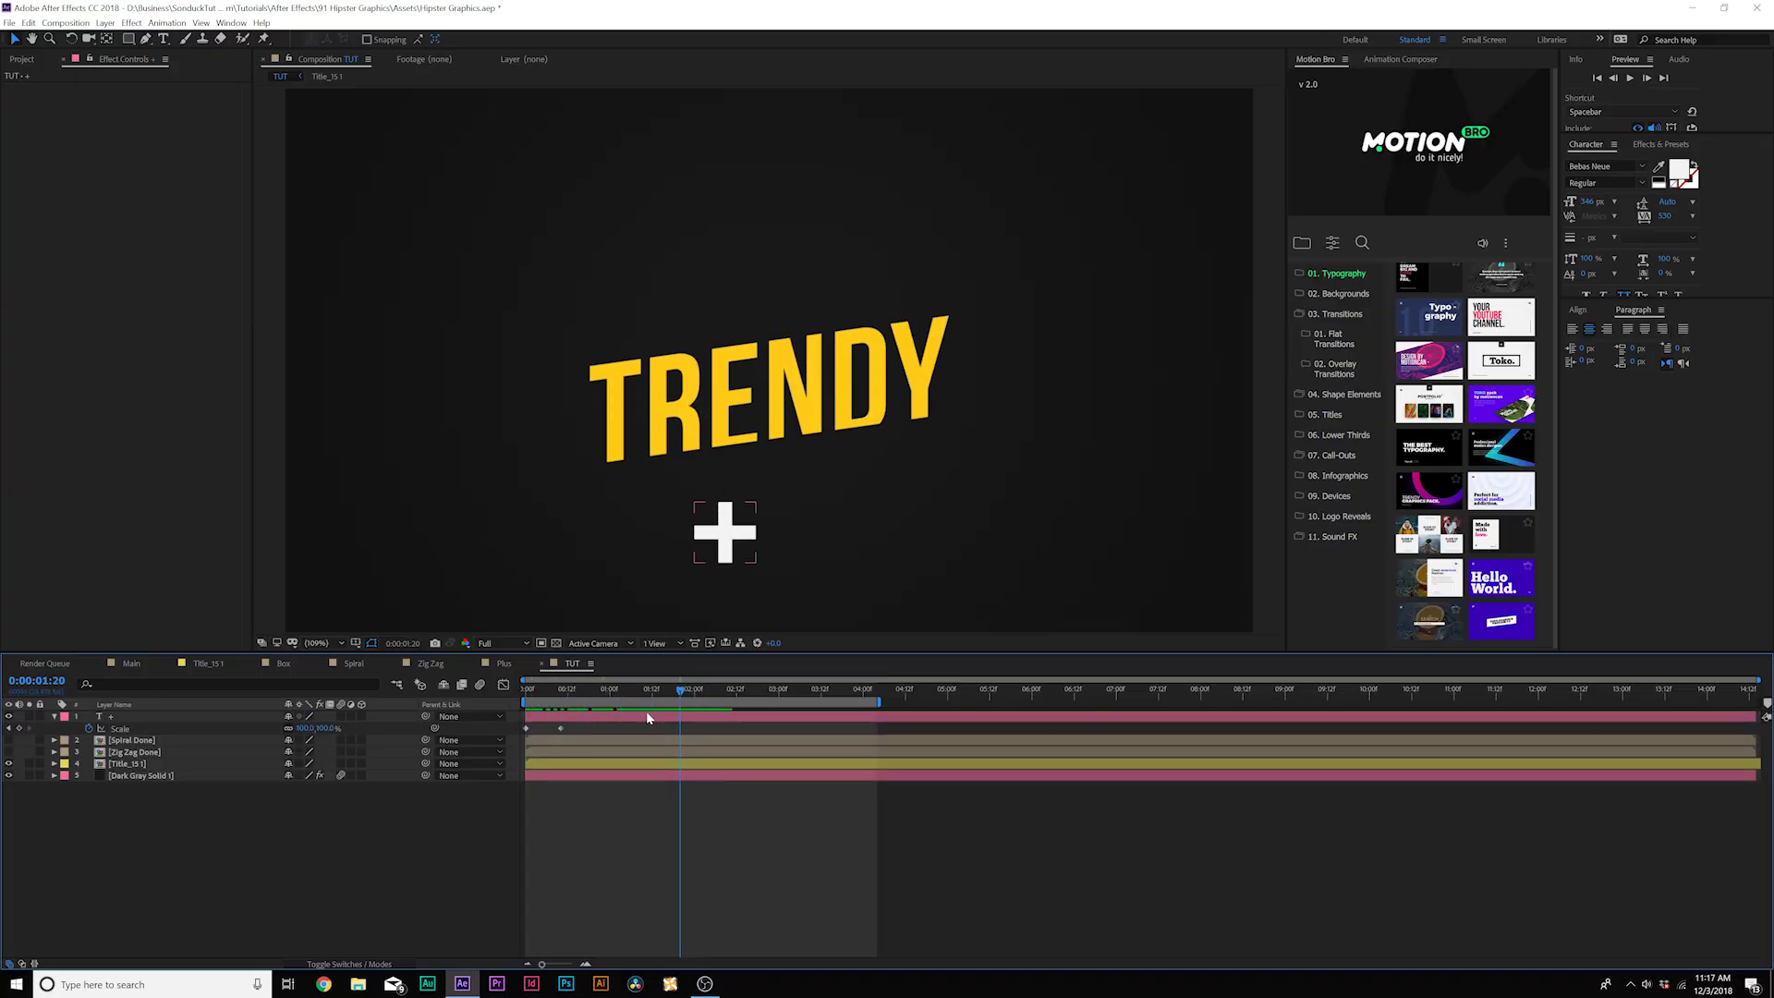
left_click(644, 722)
key("shift+t")
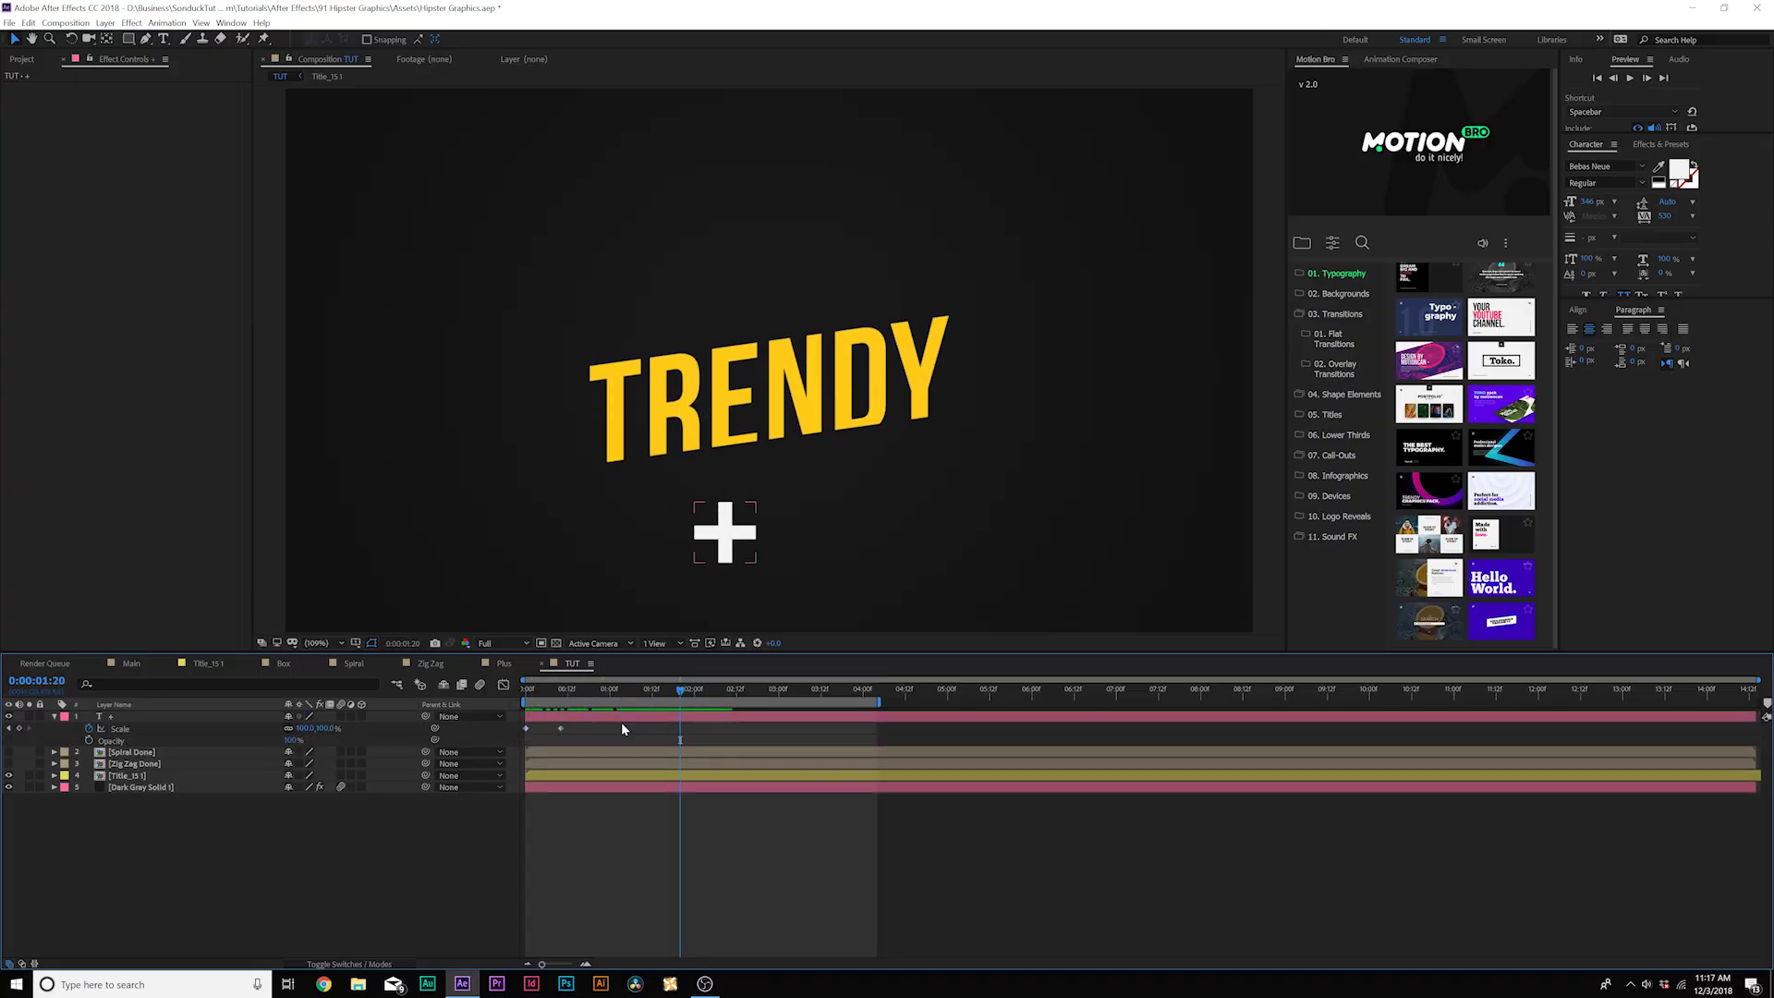
left_click(88, 739)
left_click_drag(683, 690, 688, 690)
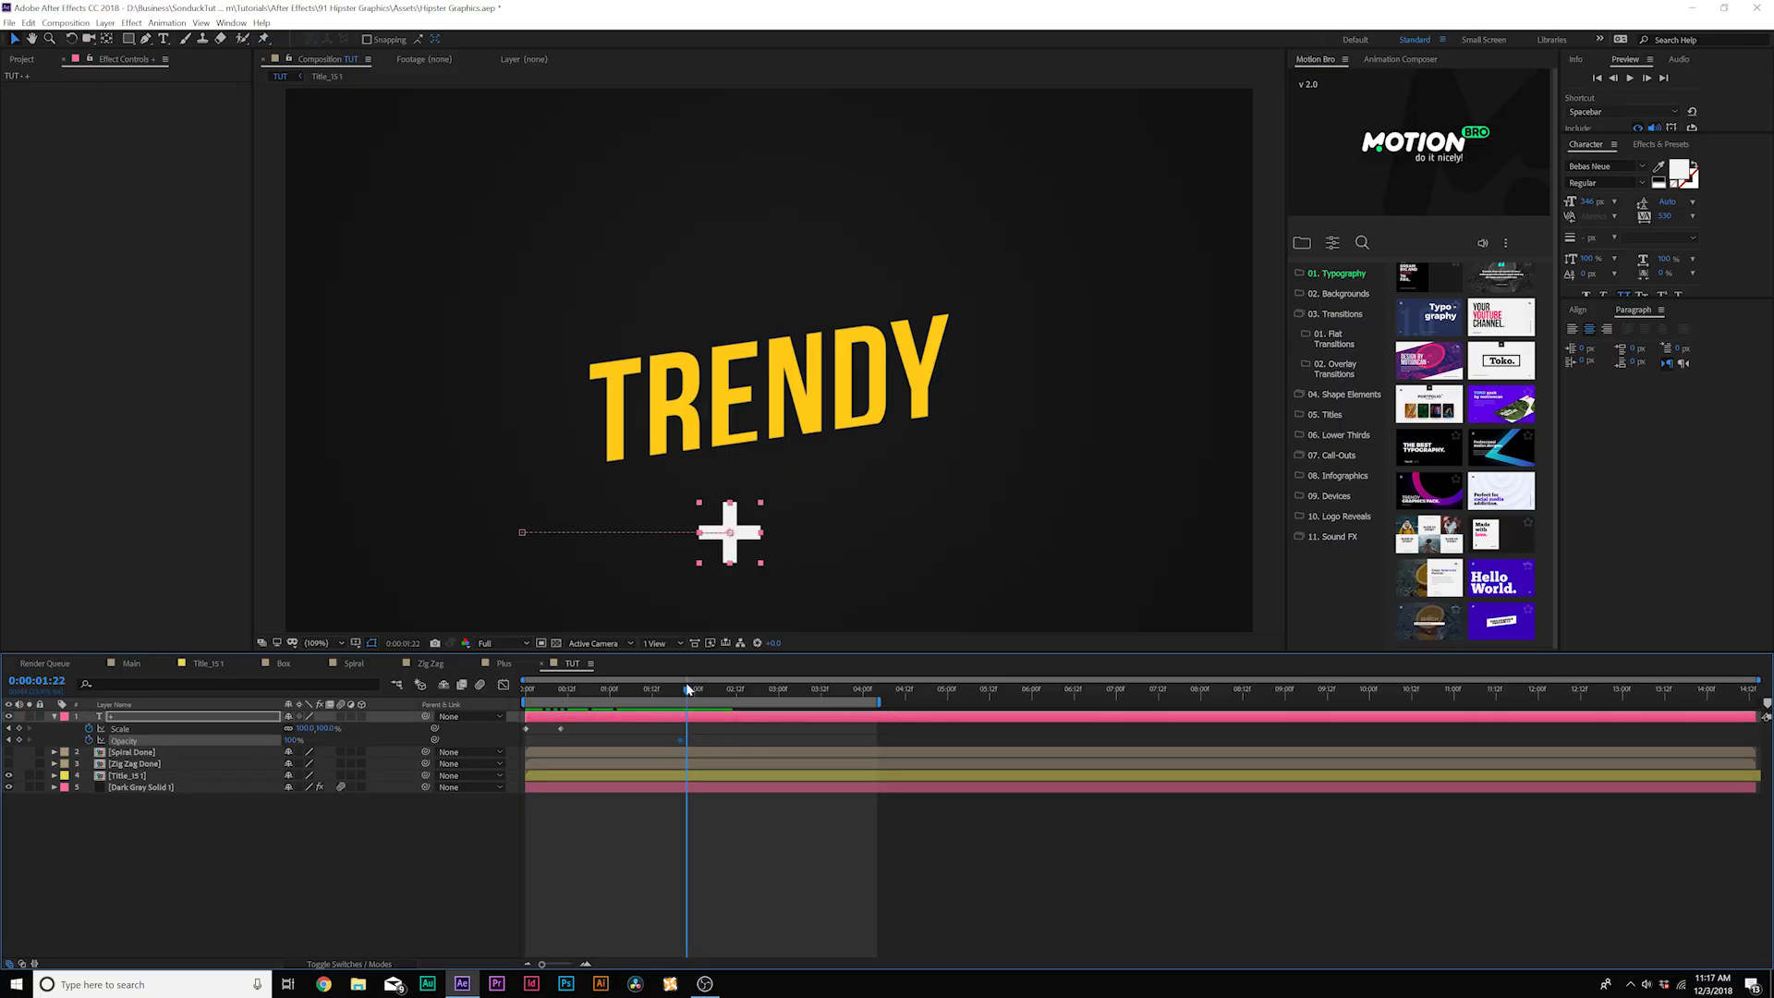
left_click_drag(288, 740, 149, 746)
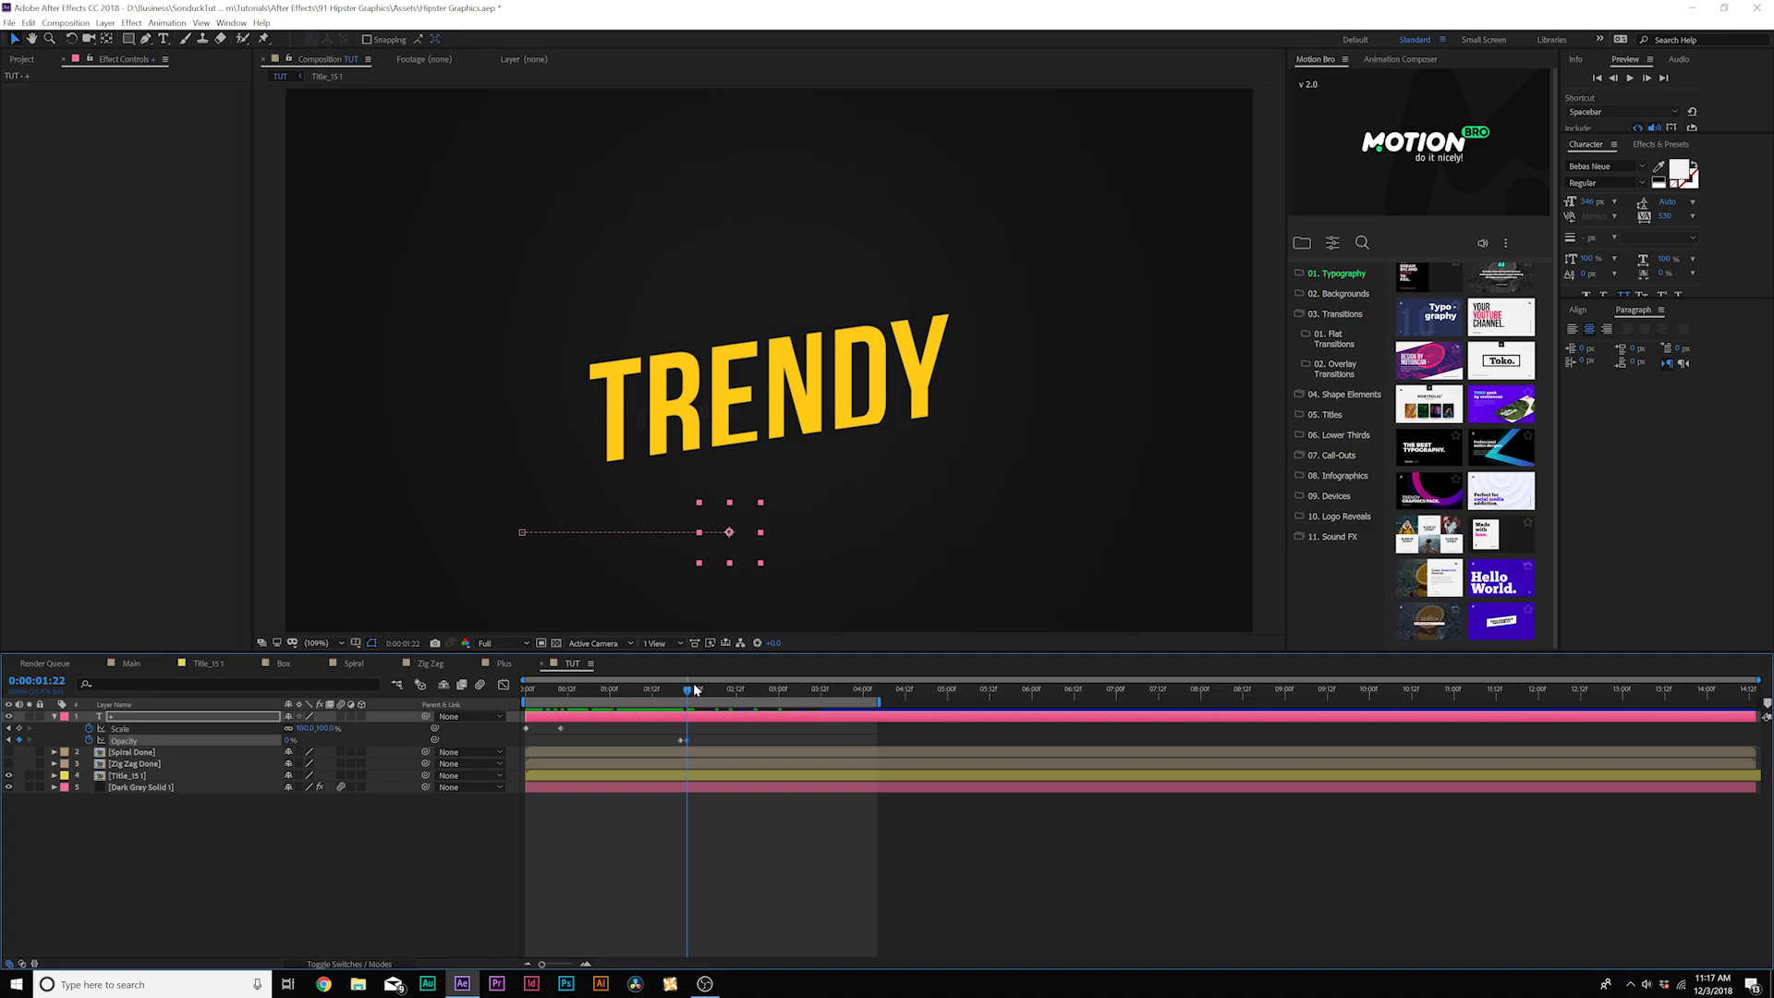
Step: Extend the plus sign's flicker with Opacity keyframes of 100% at 0:00:02:00 and 0% at 0:00:02:02
left_click_drag(691, 694, 695, 693)
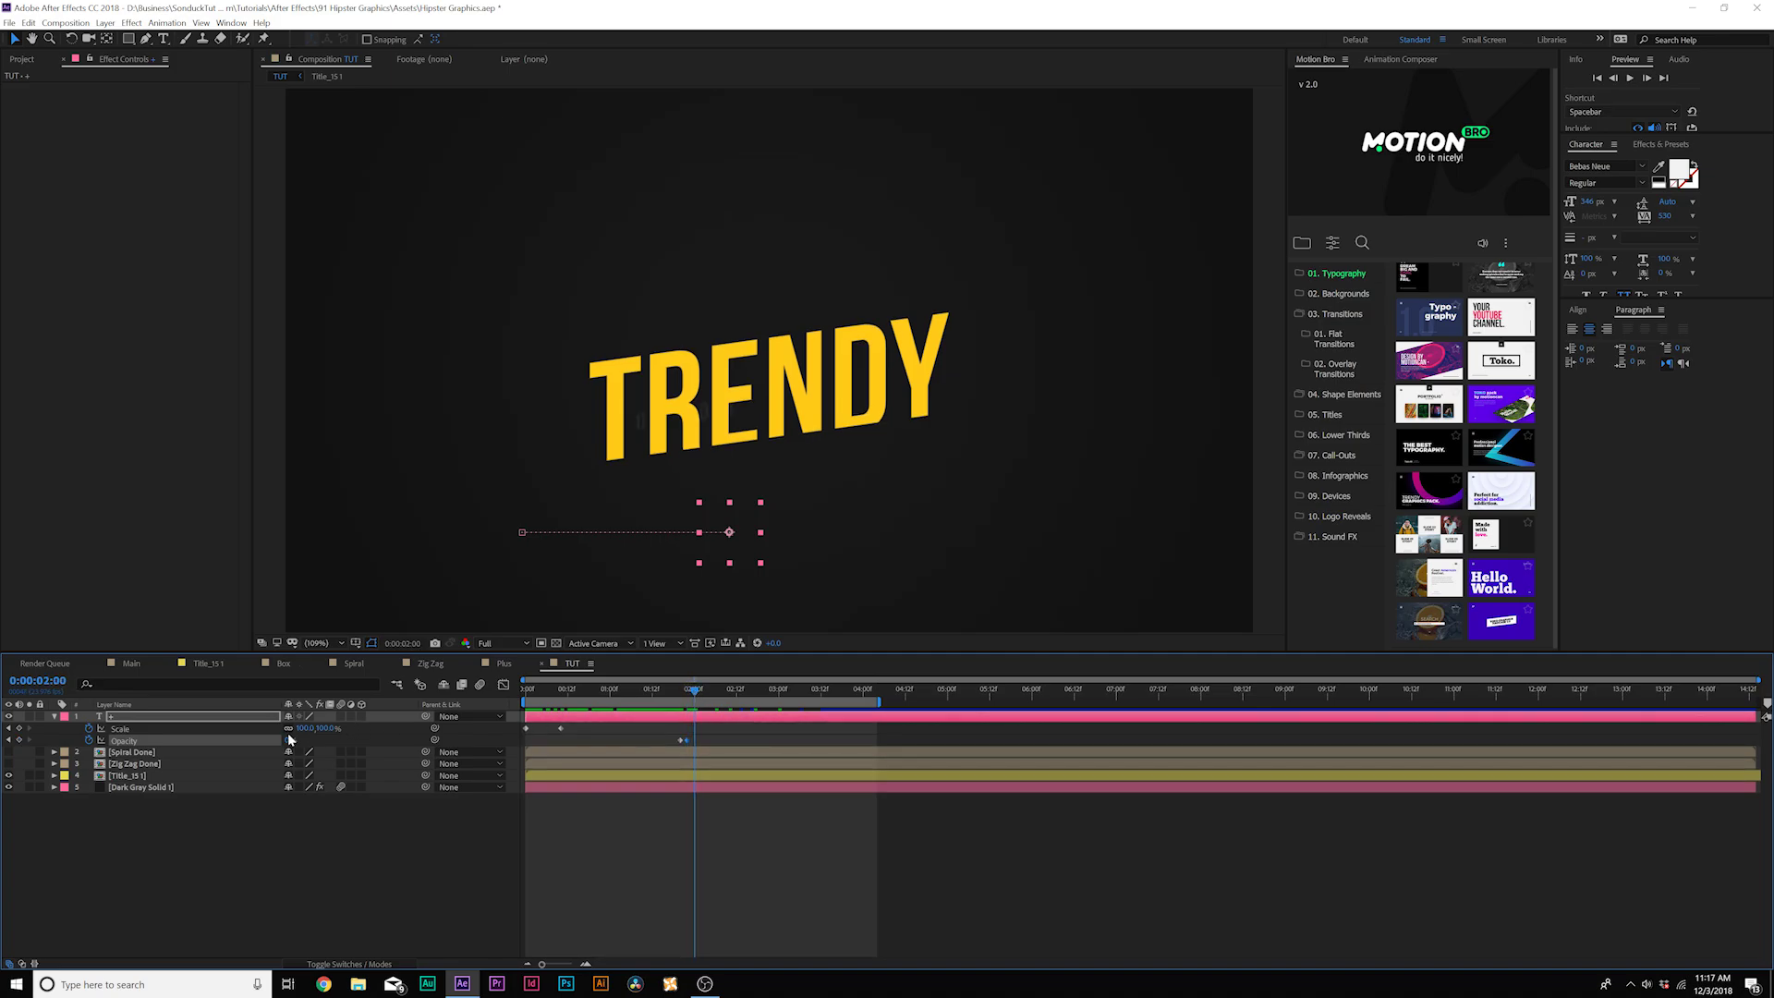
left_click_drag(288, 740, 388, 740)
left_click_drag(695, 691, 702, 691)
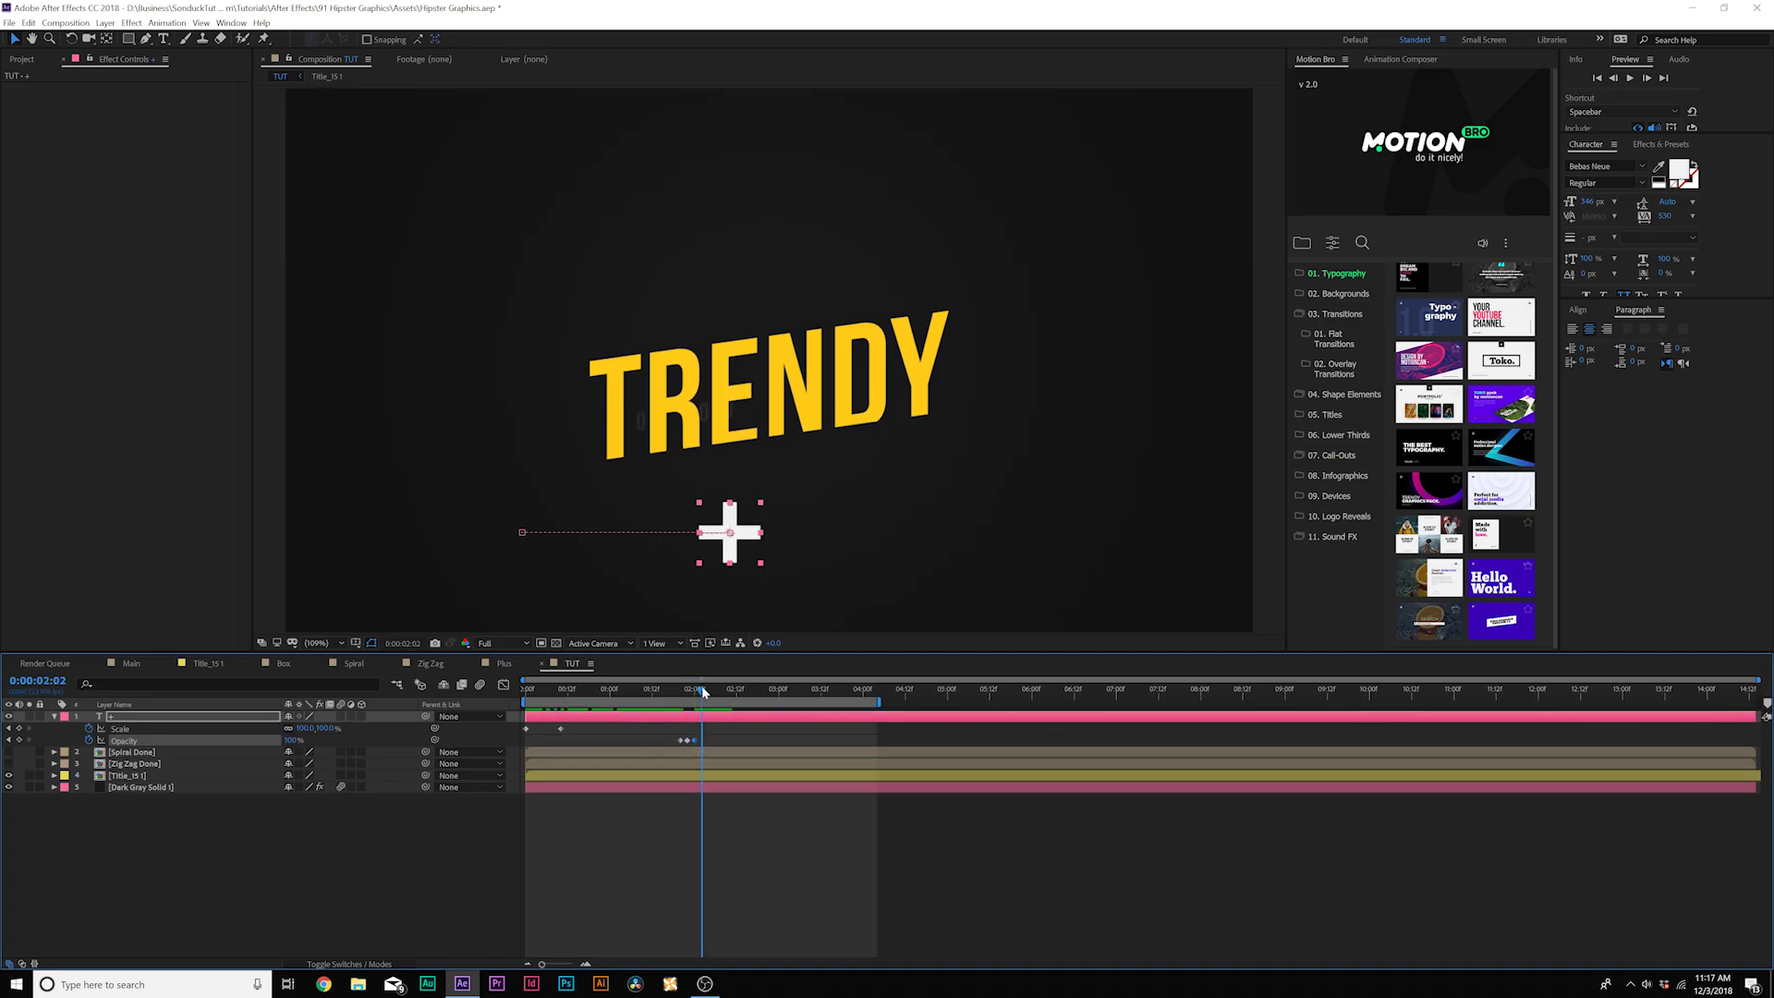
left_click_drag(291, 740, 185, 744)
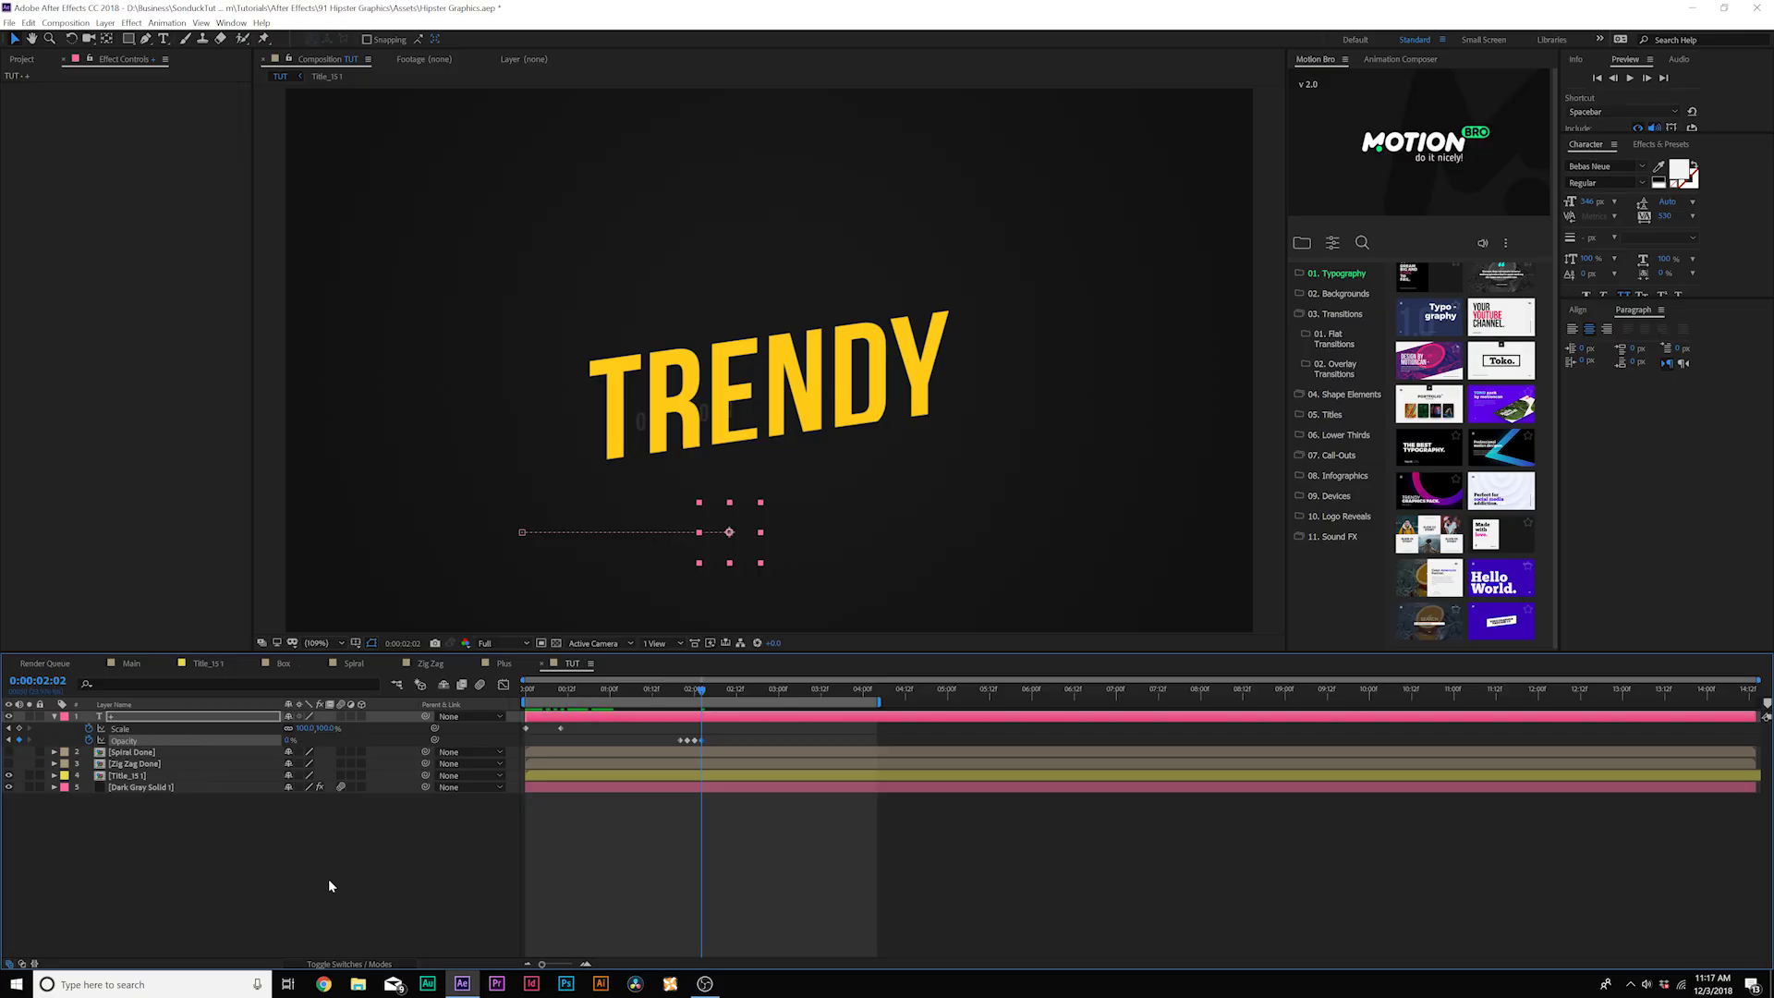
Step: Preview the plus sign's animation from the start and reveal all of its keyframes for review
left_click(325, 887)
left_click_drag(700, 691, 525, 691)
key("space")
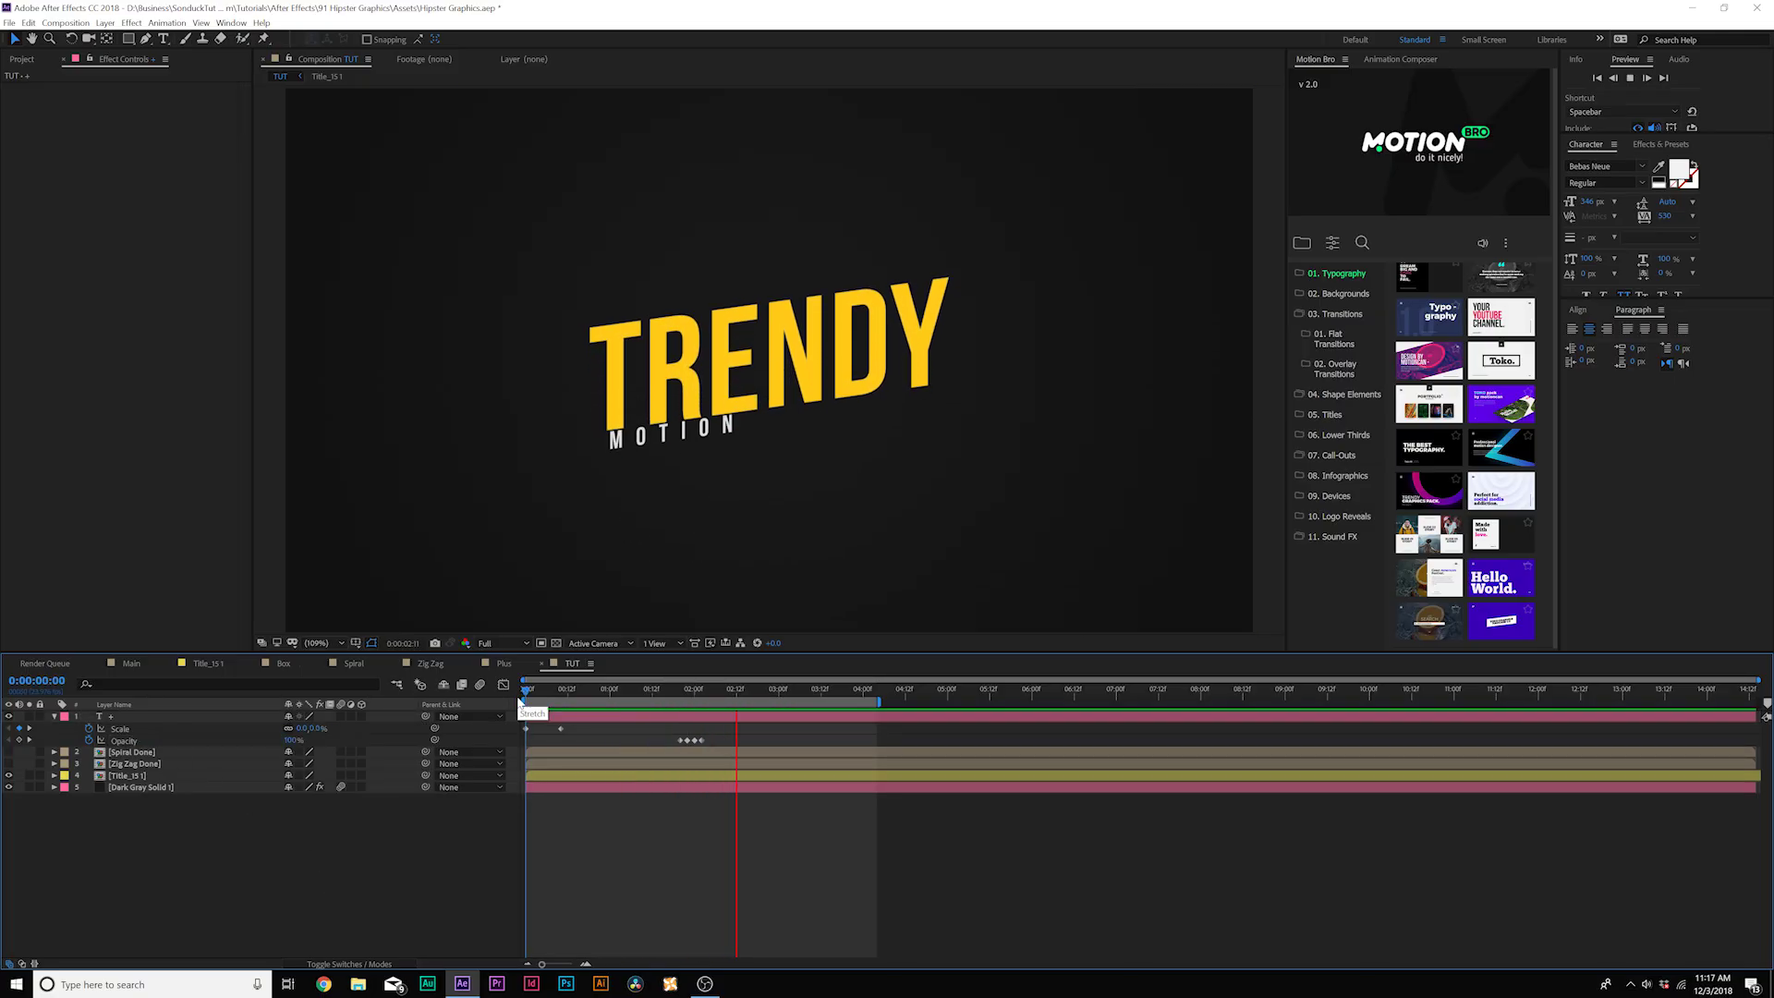
left_click(677, 690)
key("u")
mouse_move(628, 762)
left_mouse_down()
mouse_move(689, 725)
mouse_move(611, 756)
mouse_move(641, 763)
left_mouse_up()
left_click(752, 736)
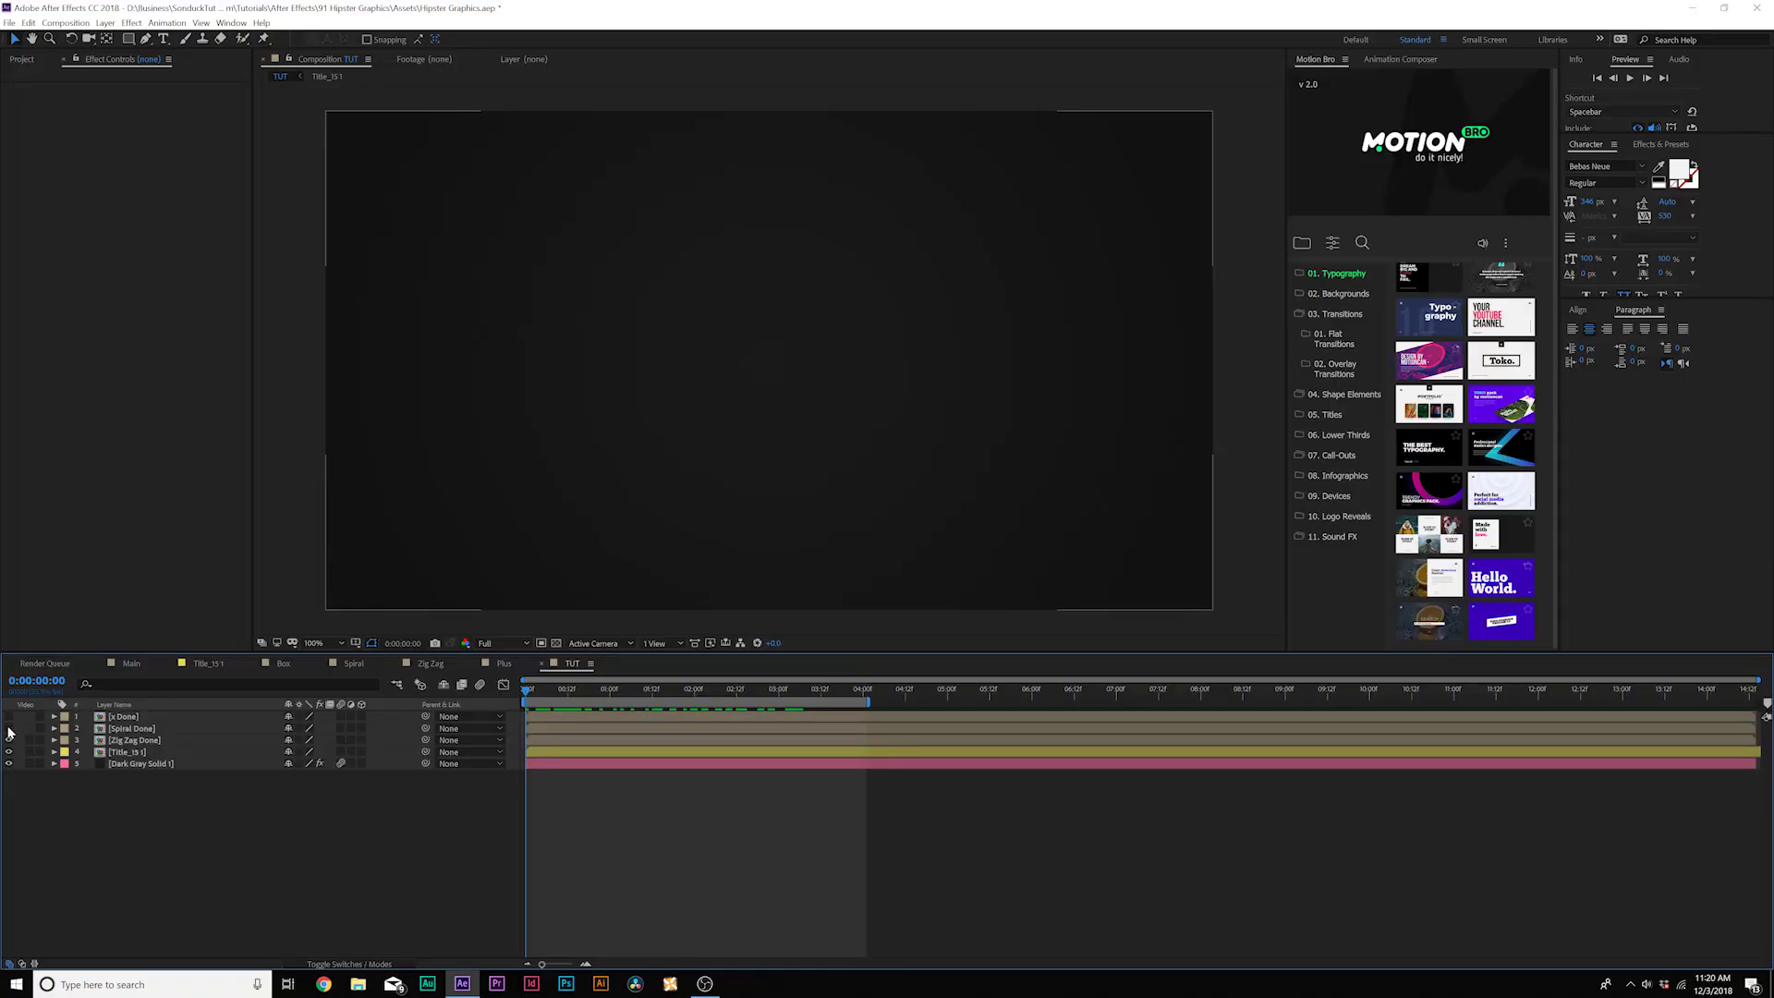
Step: At 0:00:01:08, set up the Ellipse tool with no stroke and a solid color fill
left_click_drag(574, 687, 638, 688)
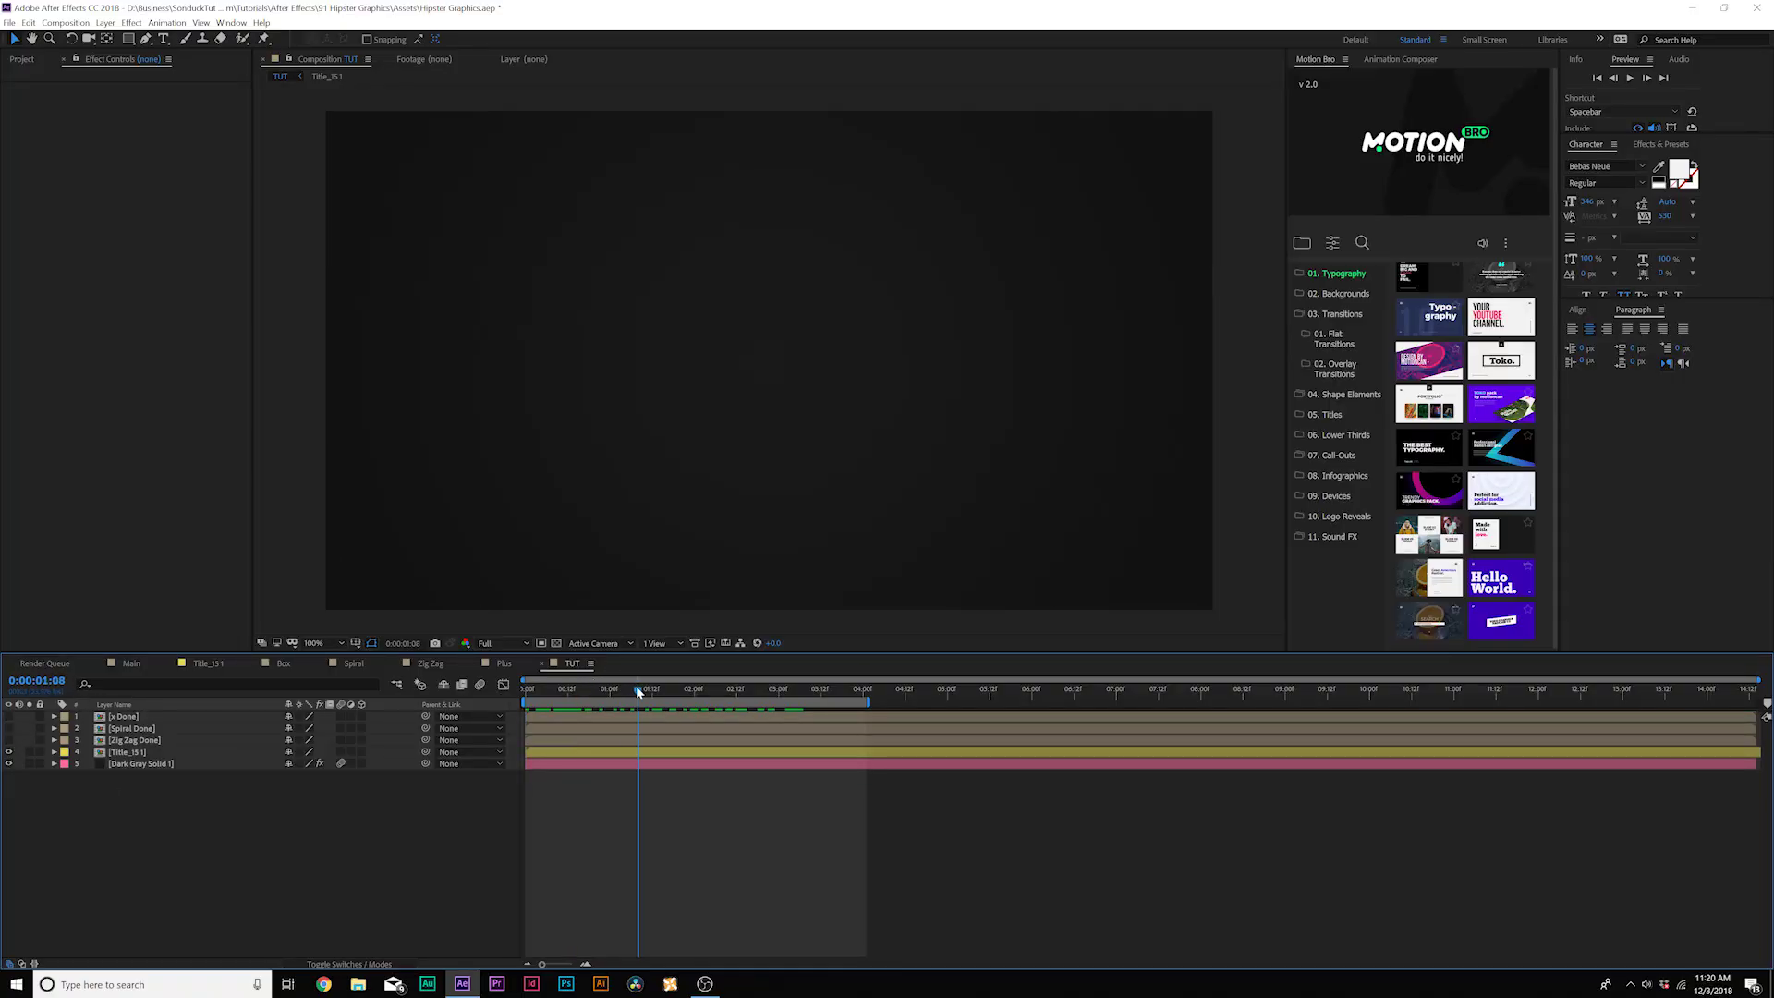
mouse_move(133, 41)
left_mouse_down()
mouse_move(177, 37)
mouse_move(191, 66)
left_mouse_up()
left_click(398, 39)
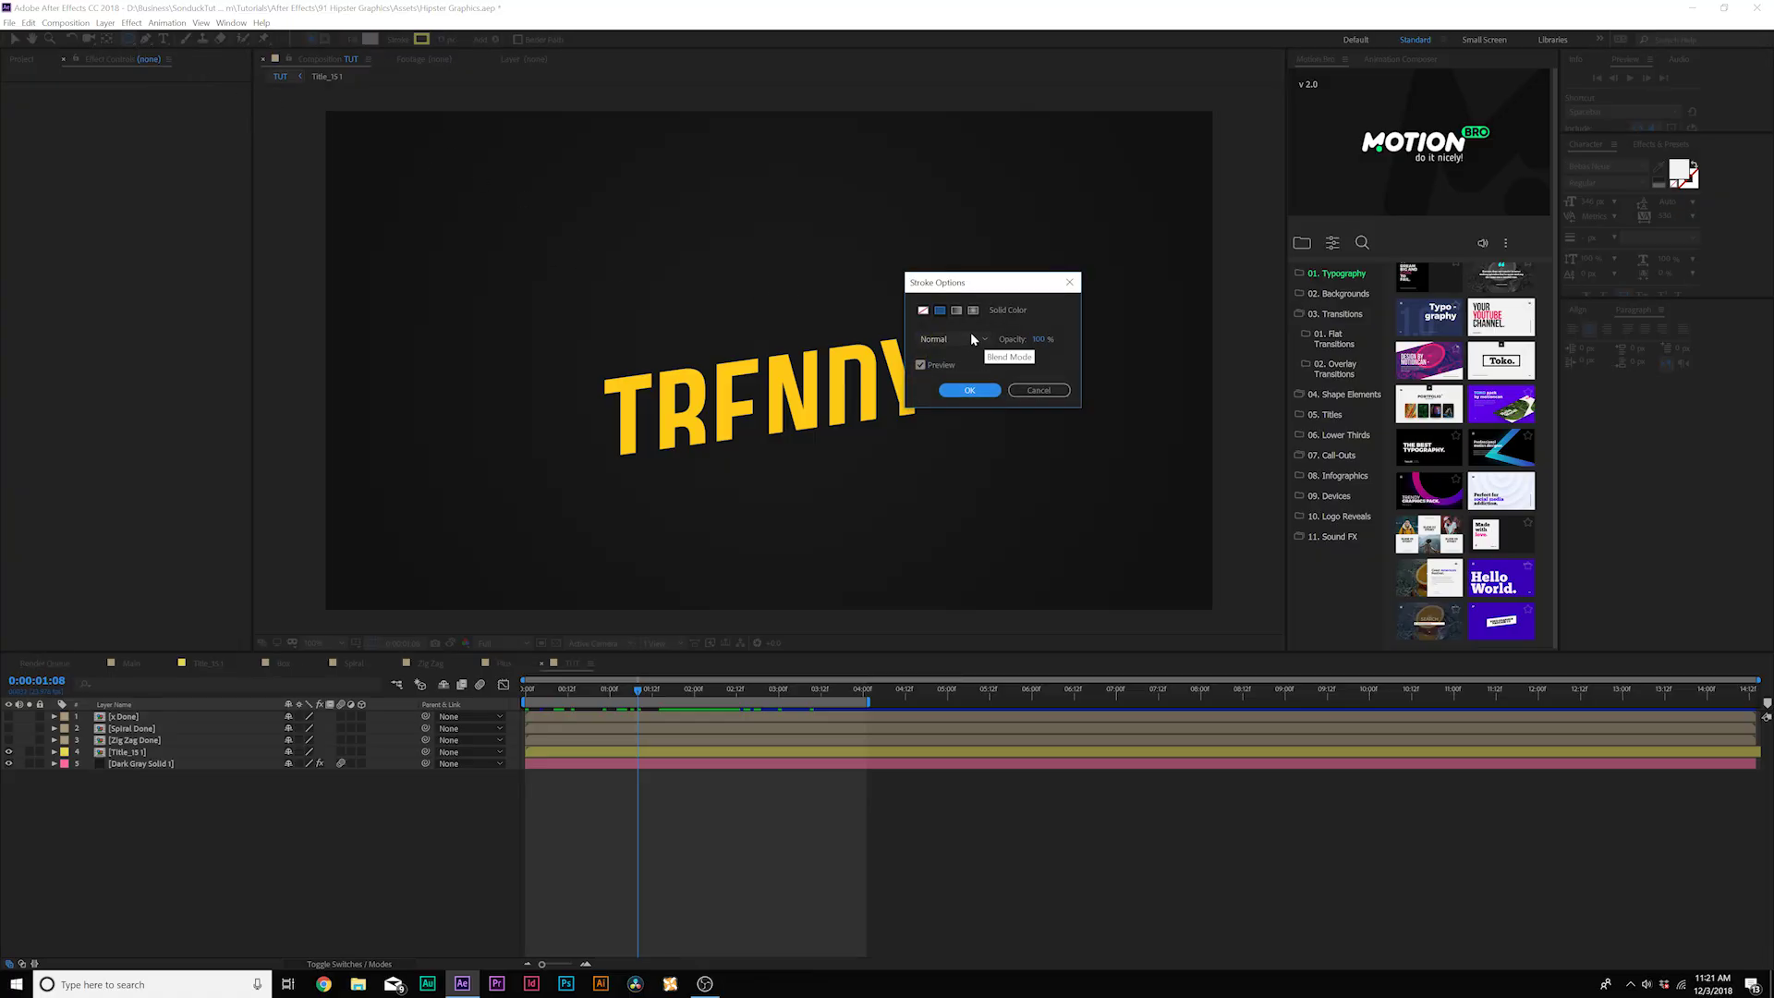
left_click(923, 311)
left_click(954, 394)
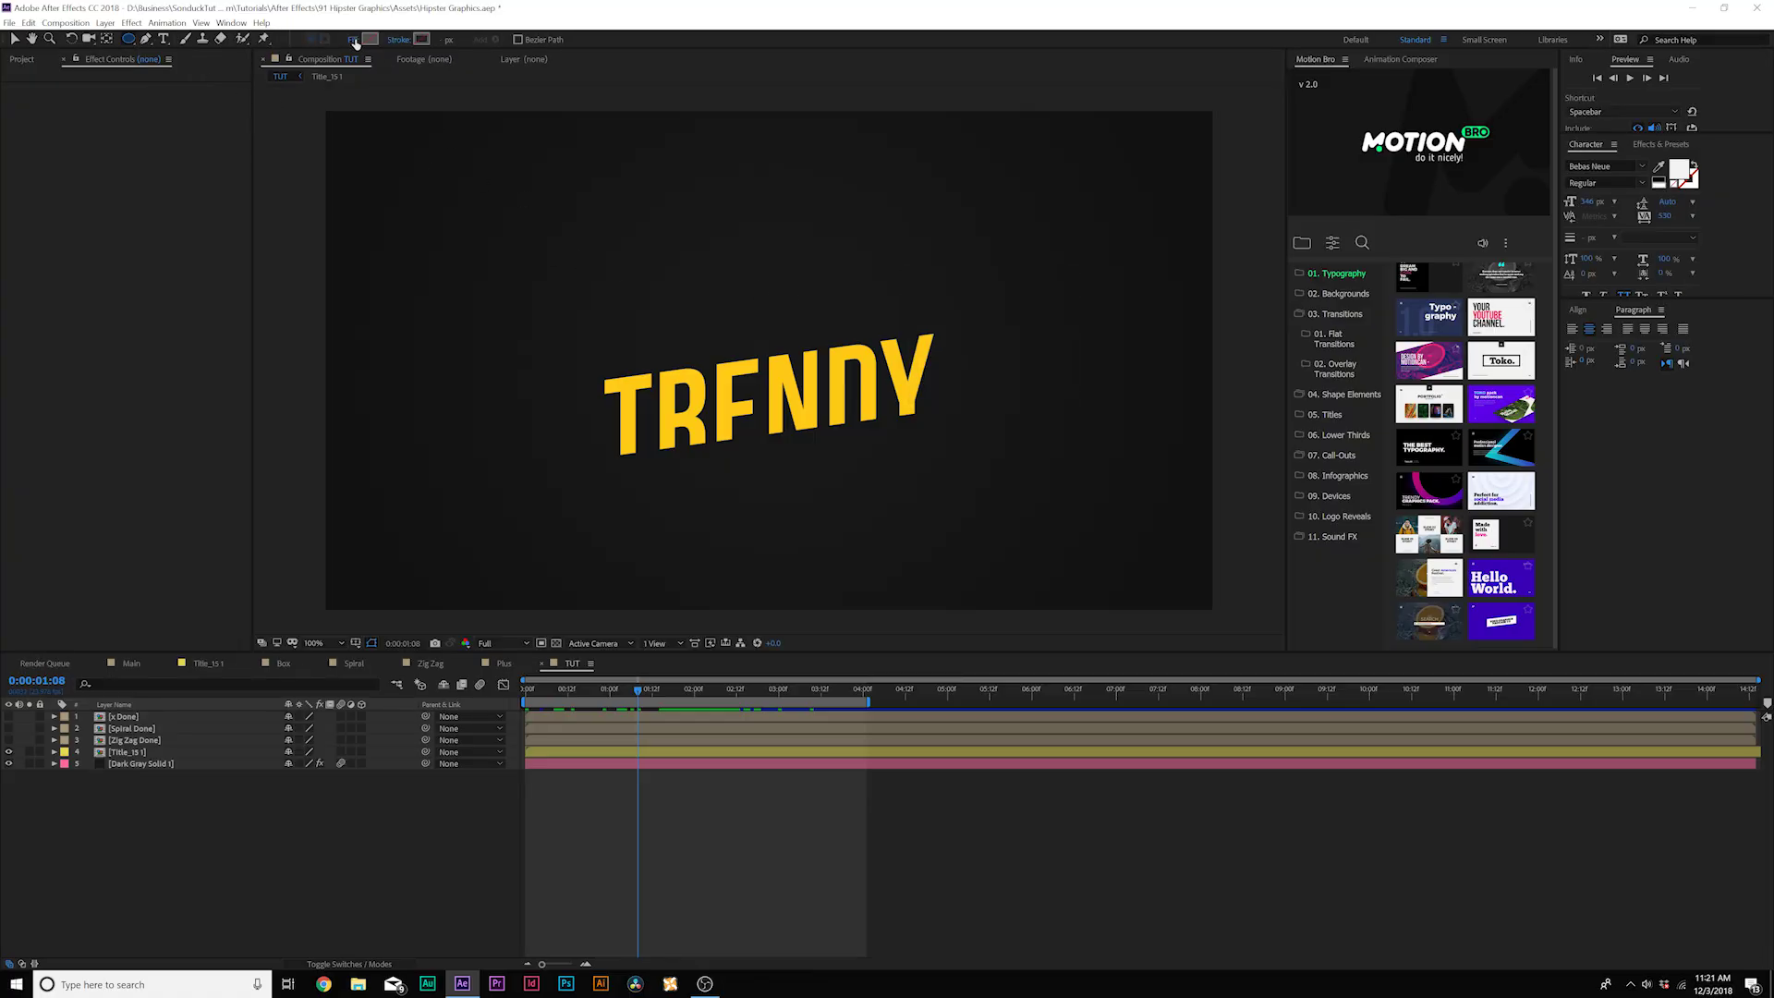
left_click(354, 40)
left_click(939, 312)
left_click(970, 390)
Step: Set the shape fill color to orange and draw a circle above and to the left of the TRENDY title
left_click(369, 39)
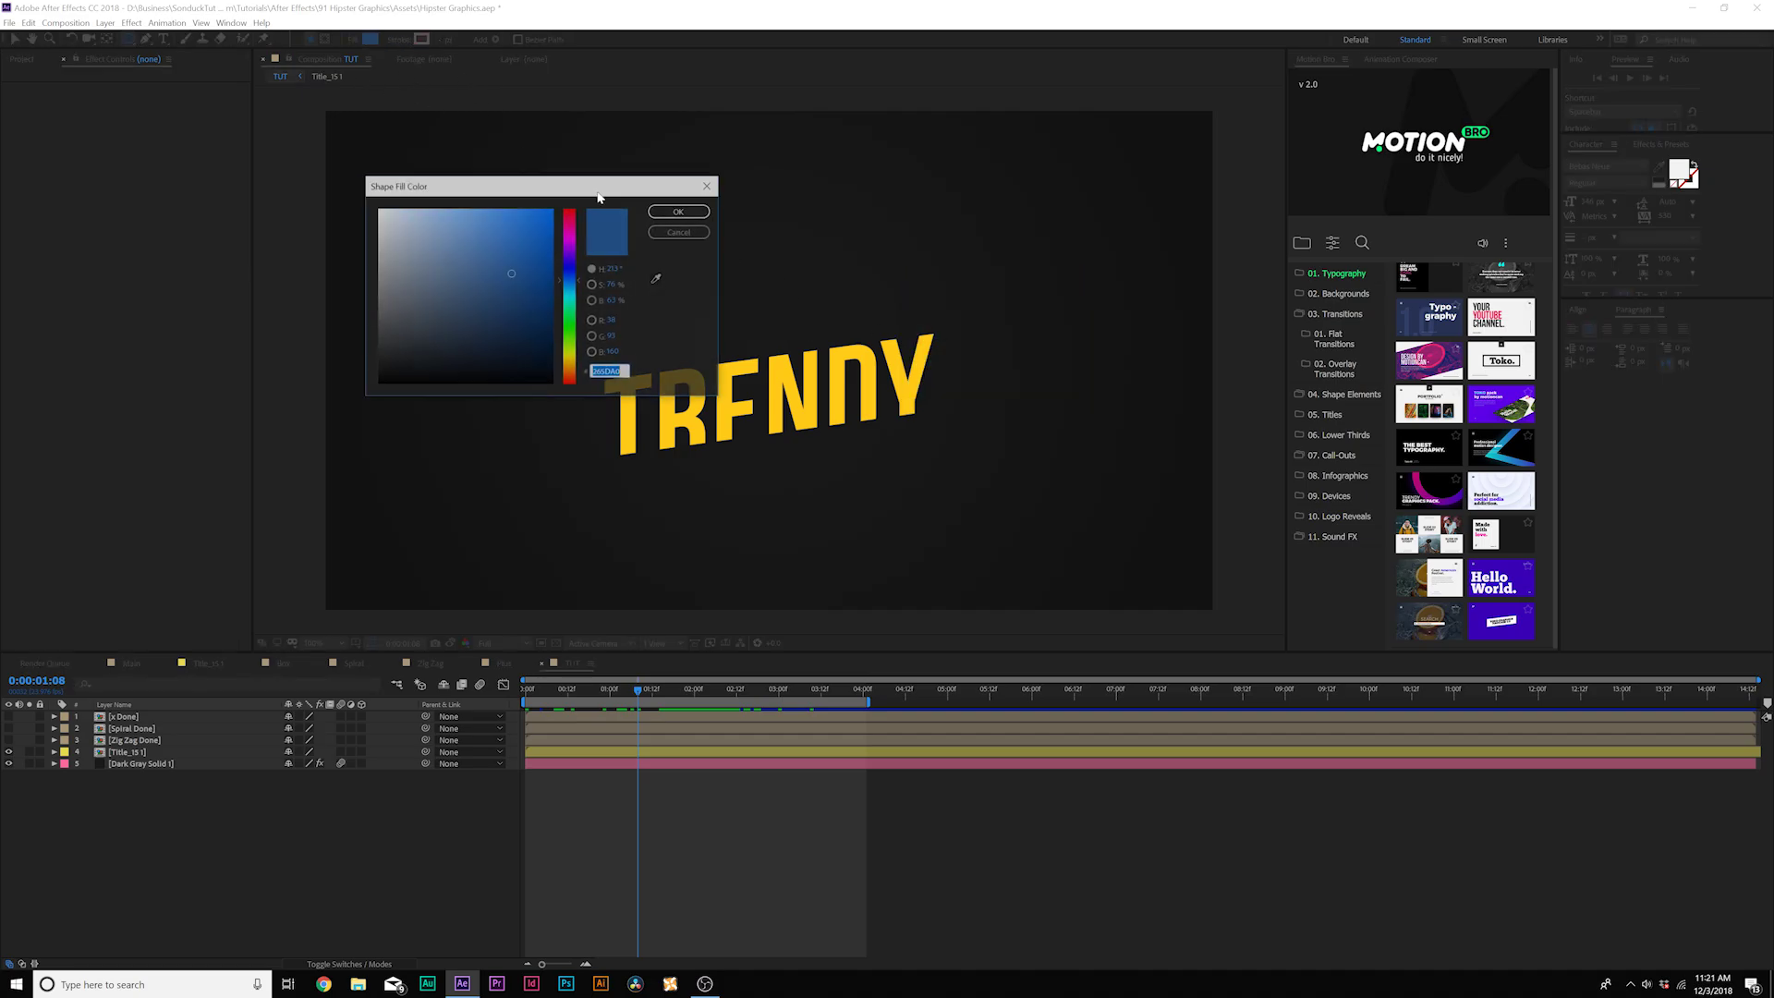
mouse_move(581, 303)
left_mouse_down()
mouse_move(581, 254)
mouse_move(580, 370)
left_mouse_up()
key("Return")
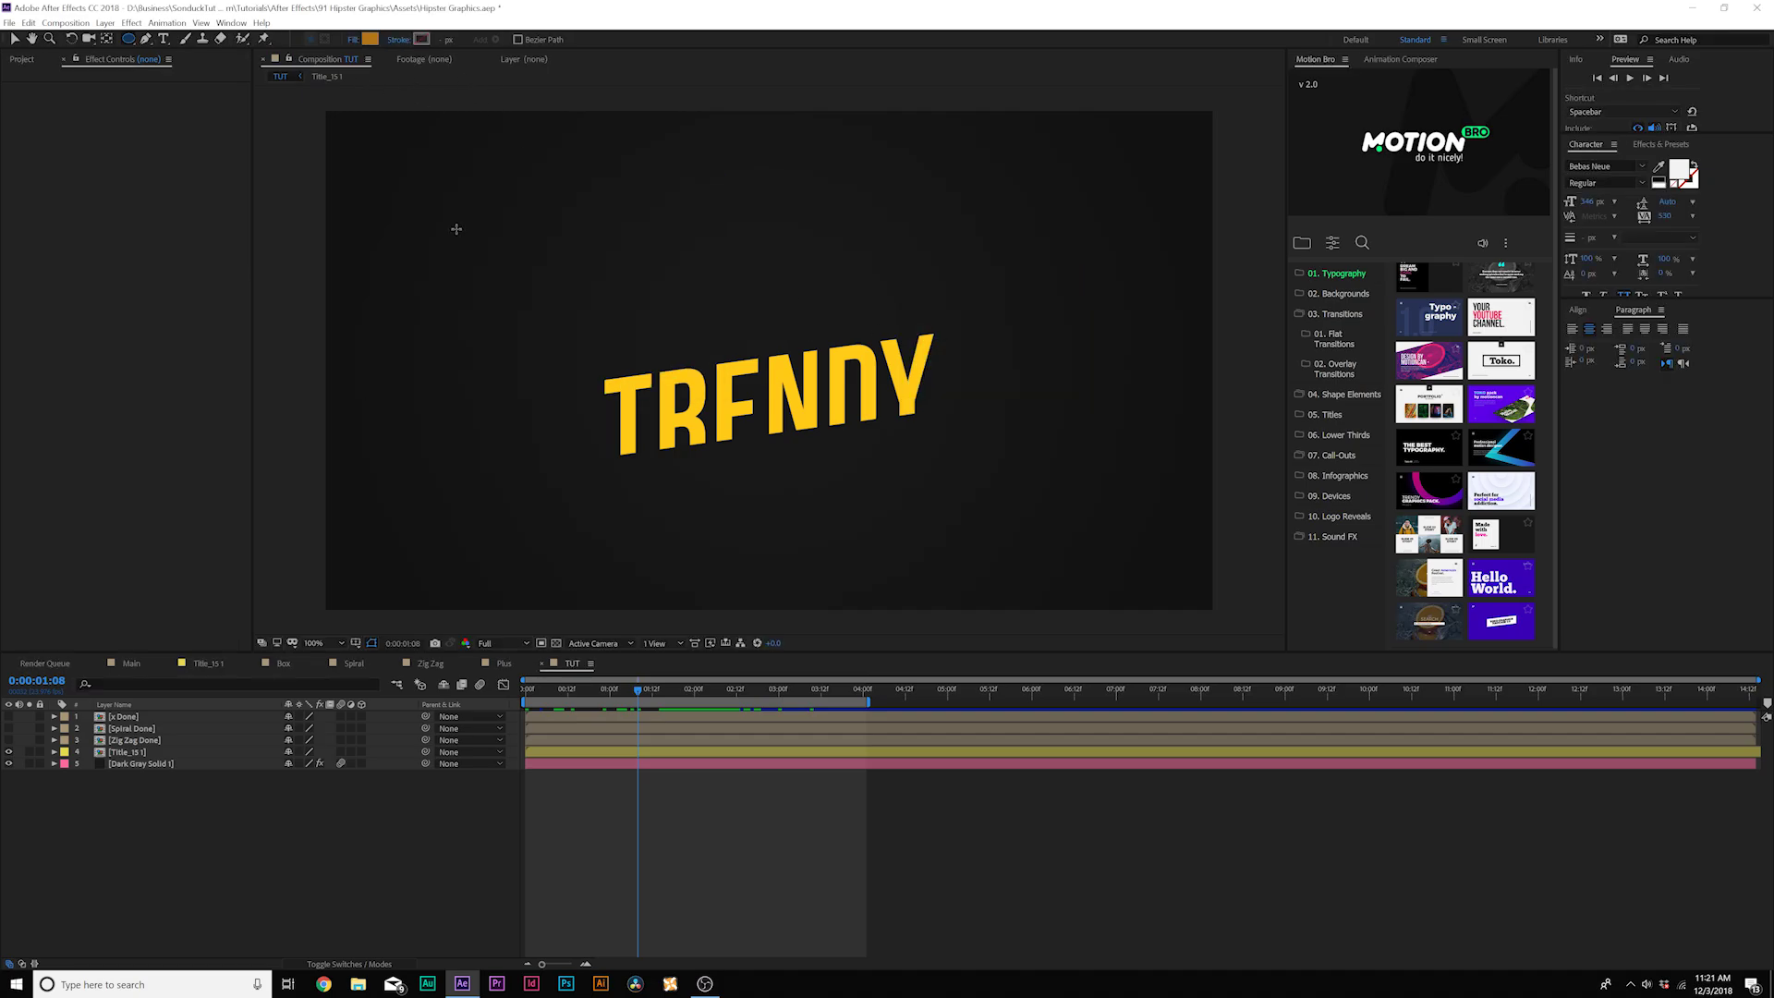
left_click_drag(449, 245, 524, 355)
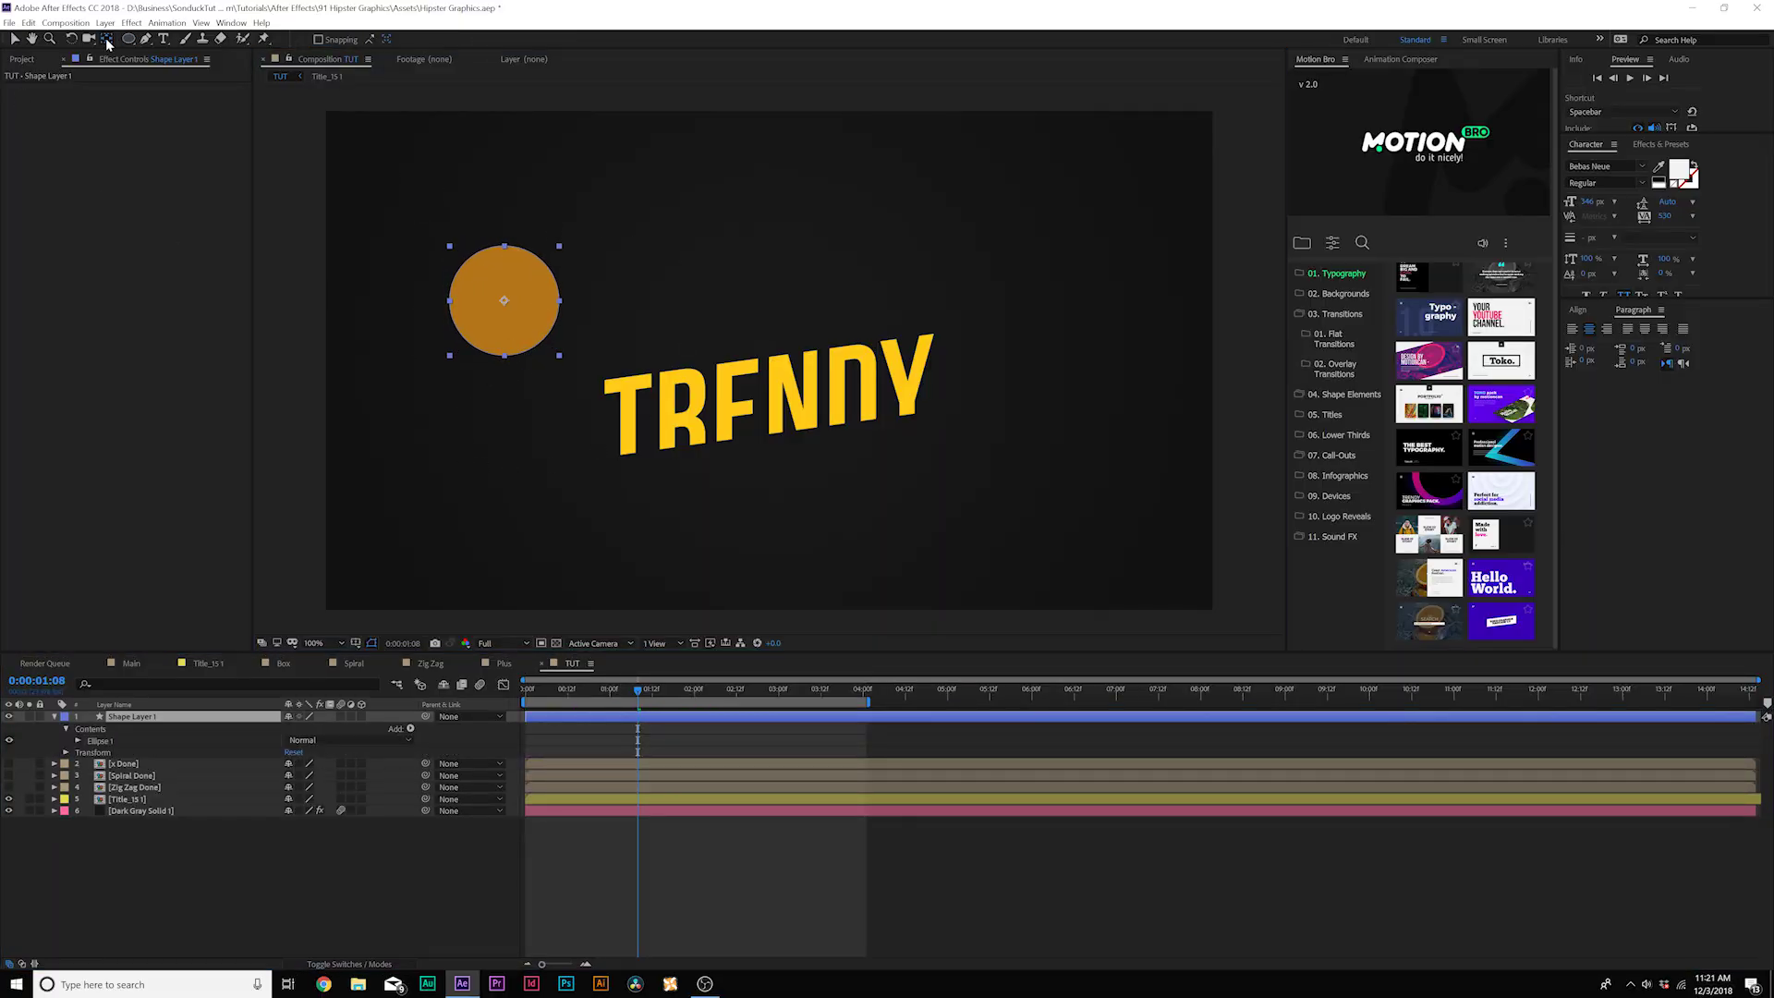
key("v")
Step: Set the Scale in the circle's Ellipse 1 transform to 0% and keyframe it at 0:00:00:00
left_click(51, 749)
key("Home")
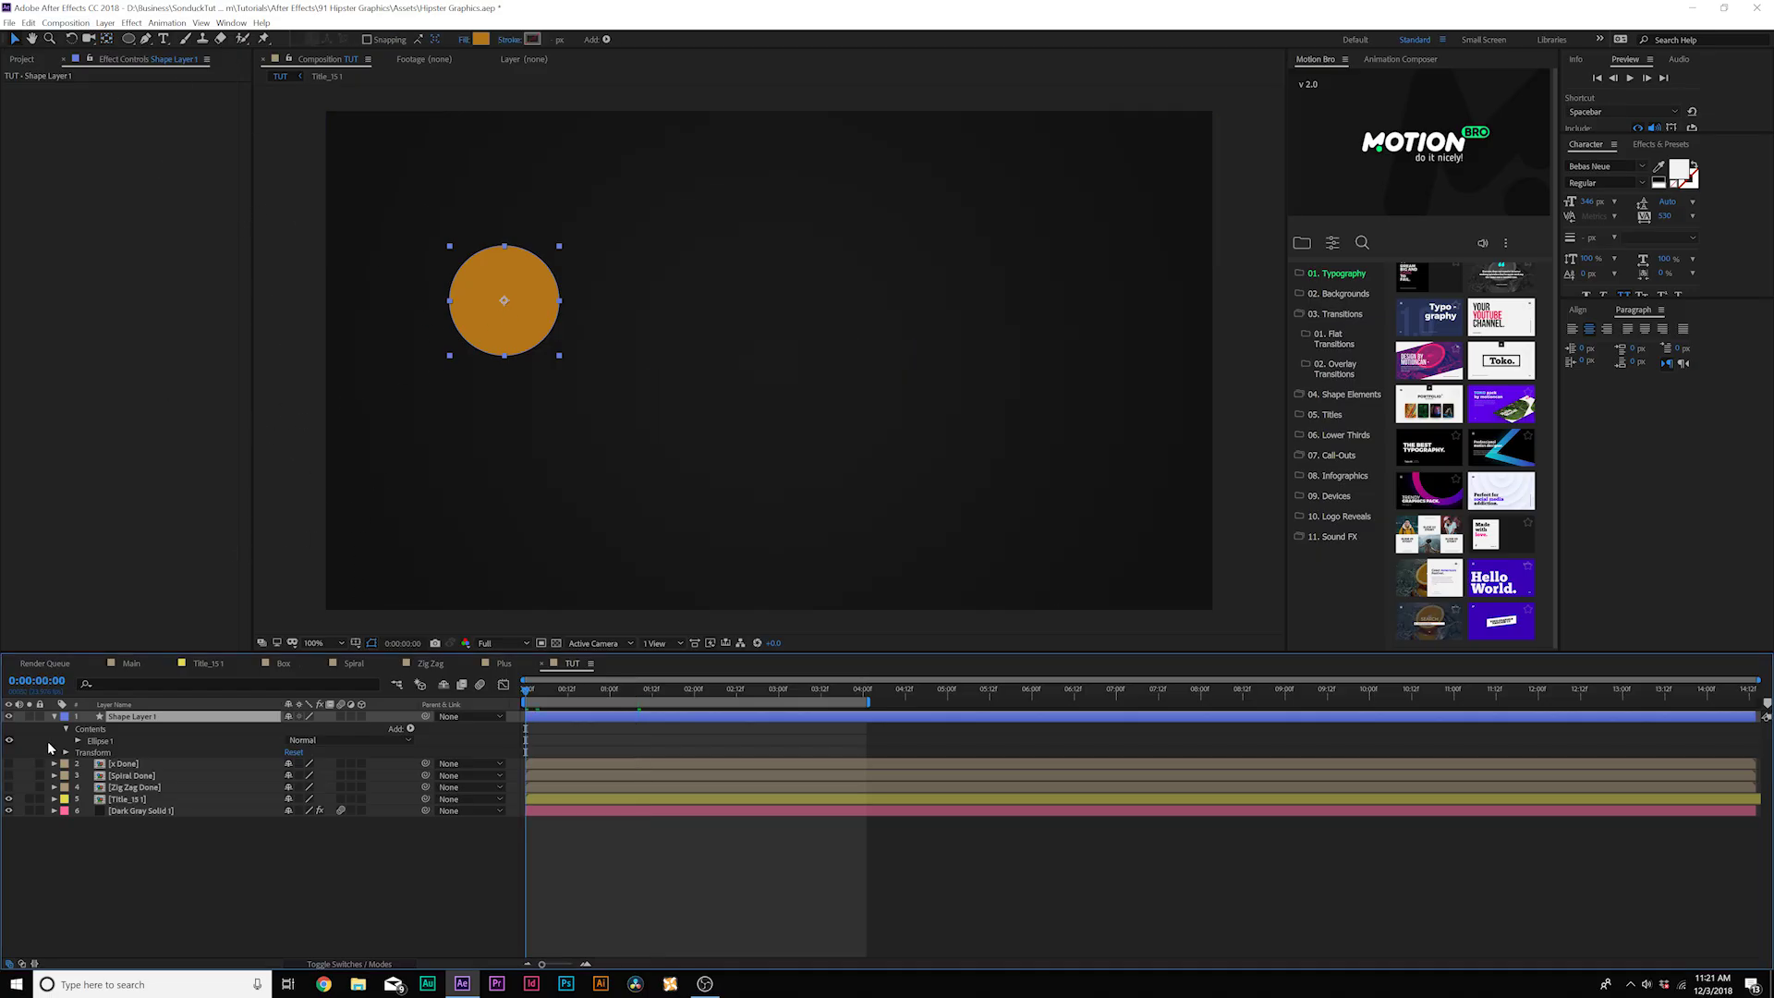
left_click(78, 741)
left_click(82, 789)
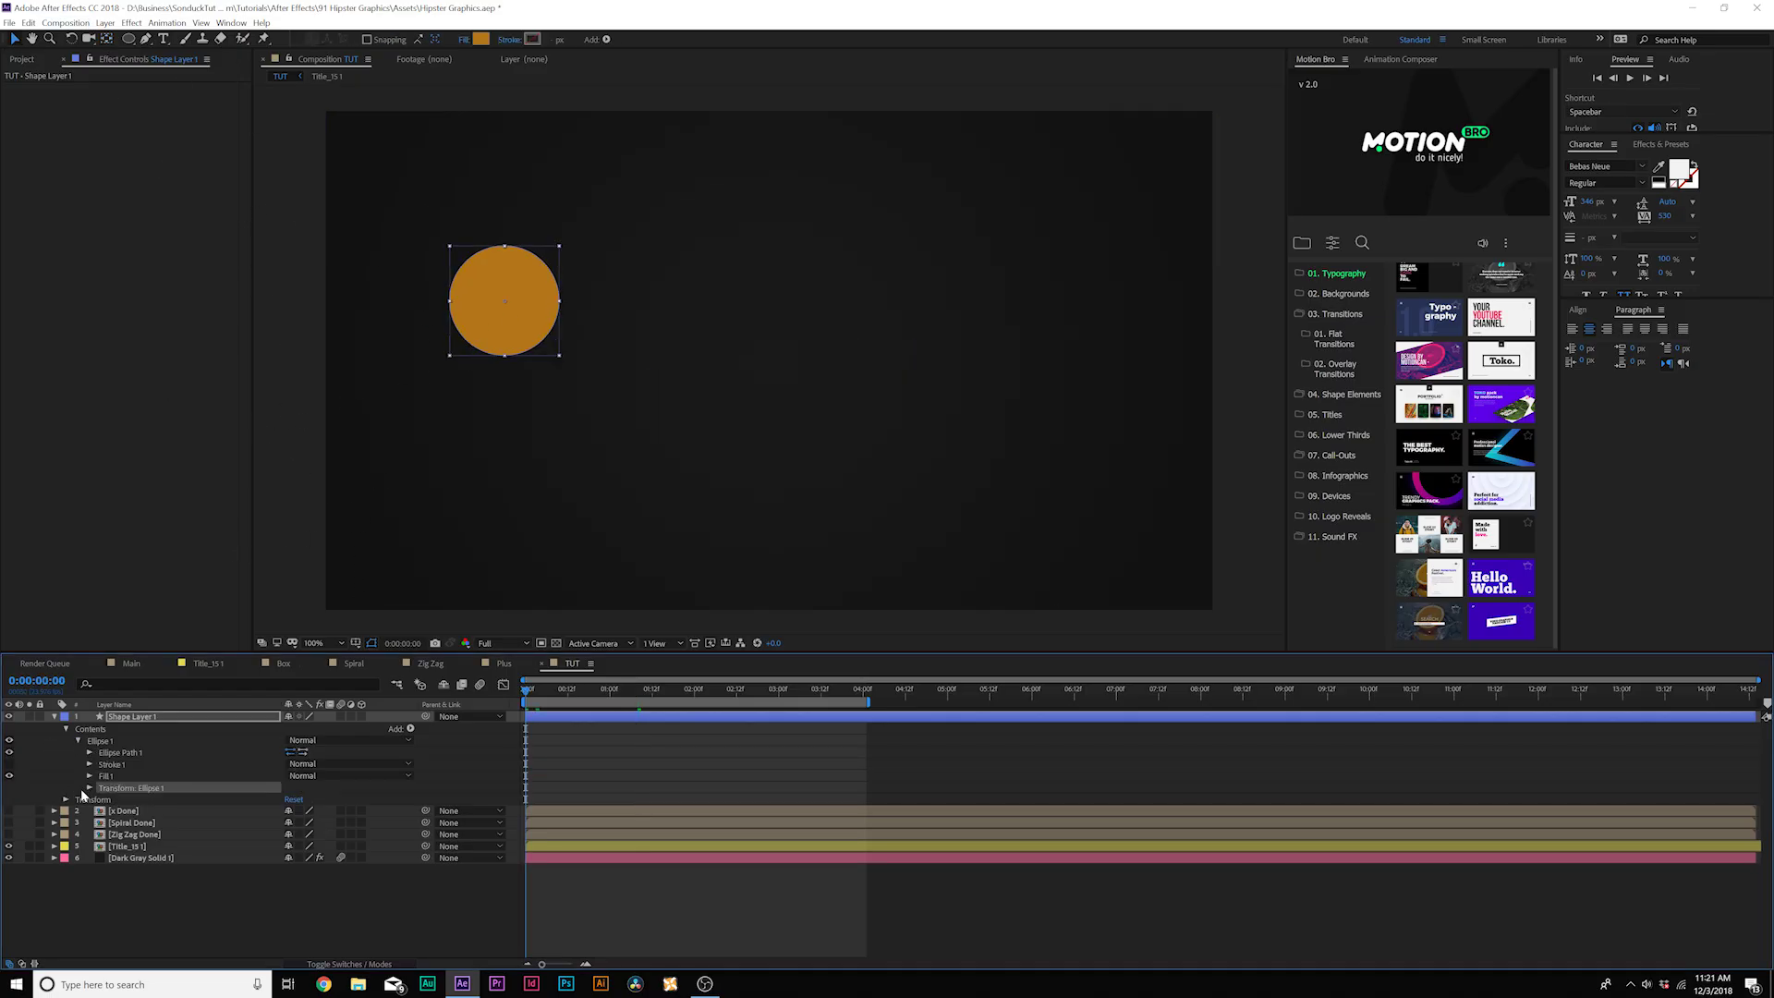
left_click(88, 788)
left_click(113, 823)
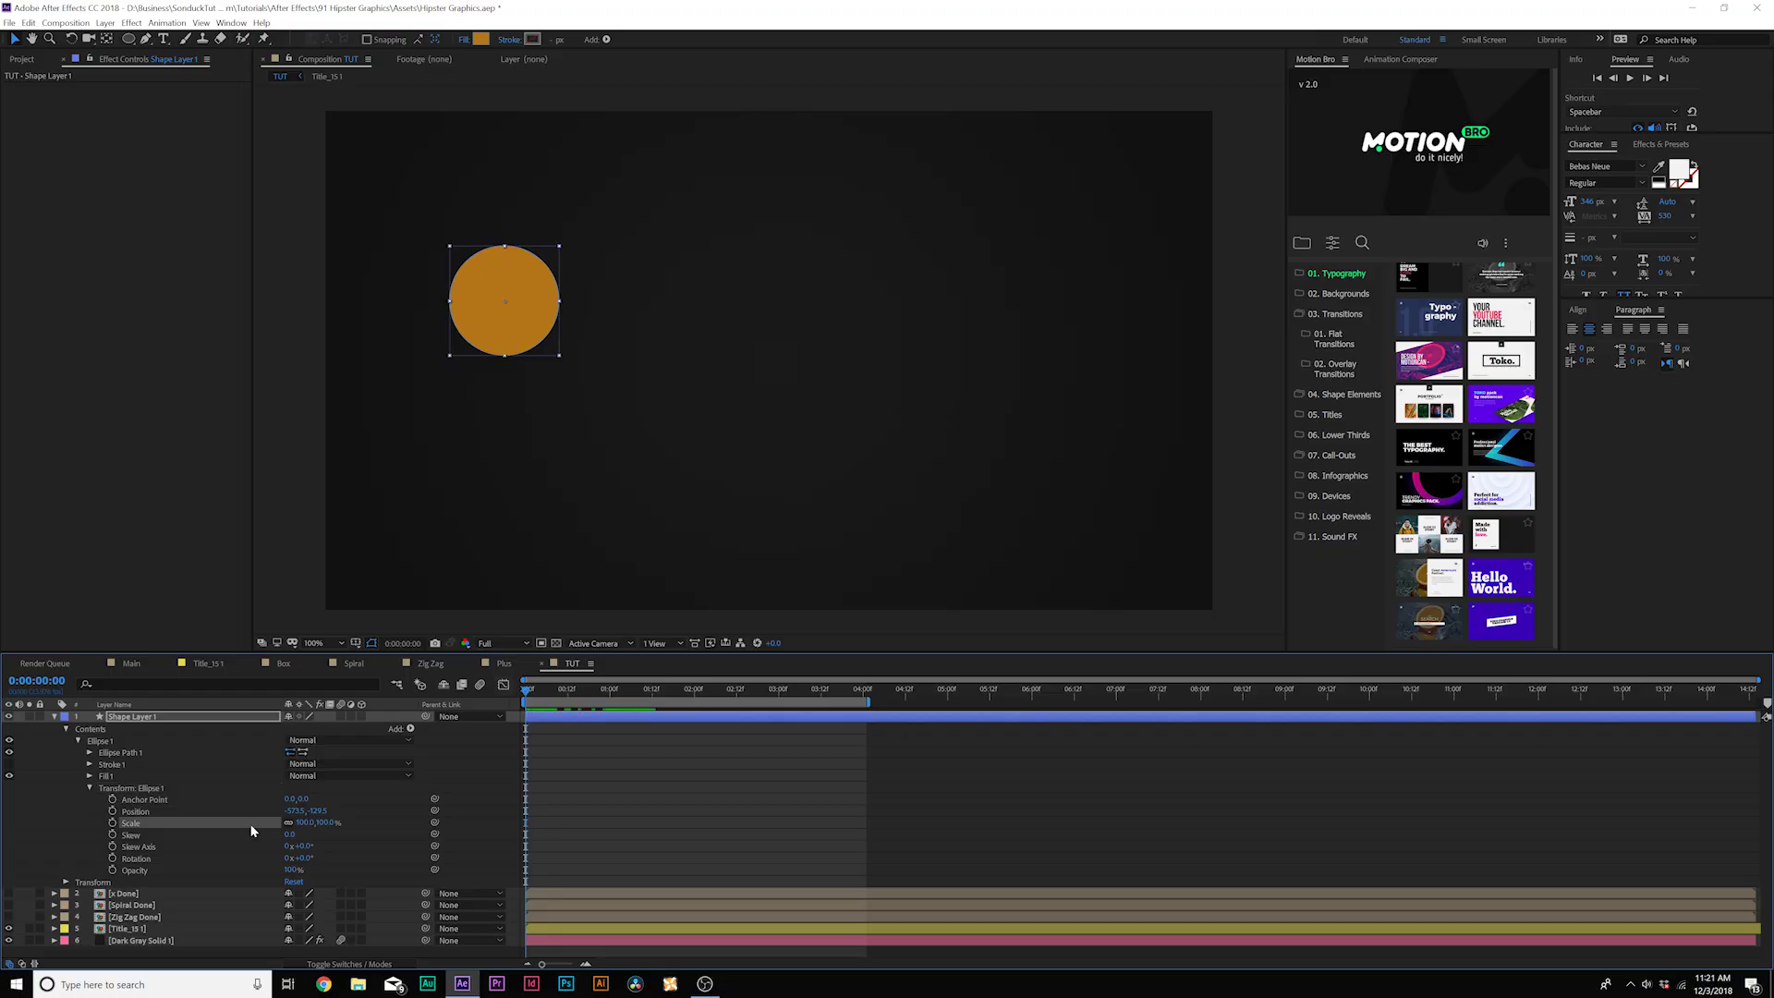
type("0")
key("Return")
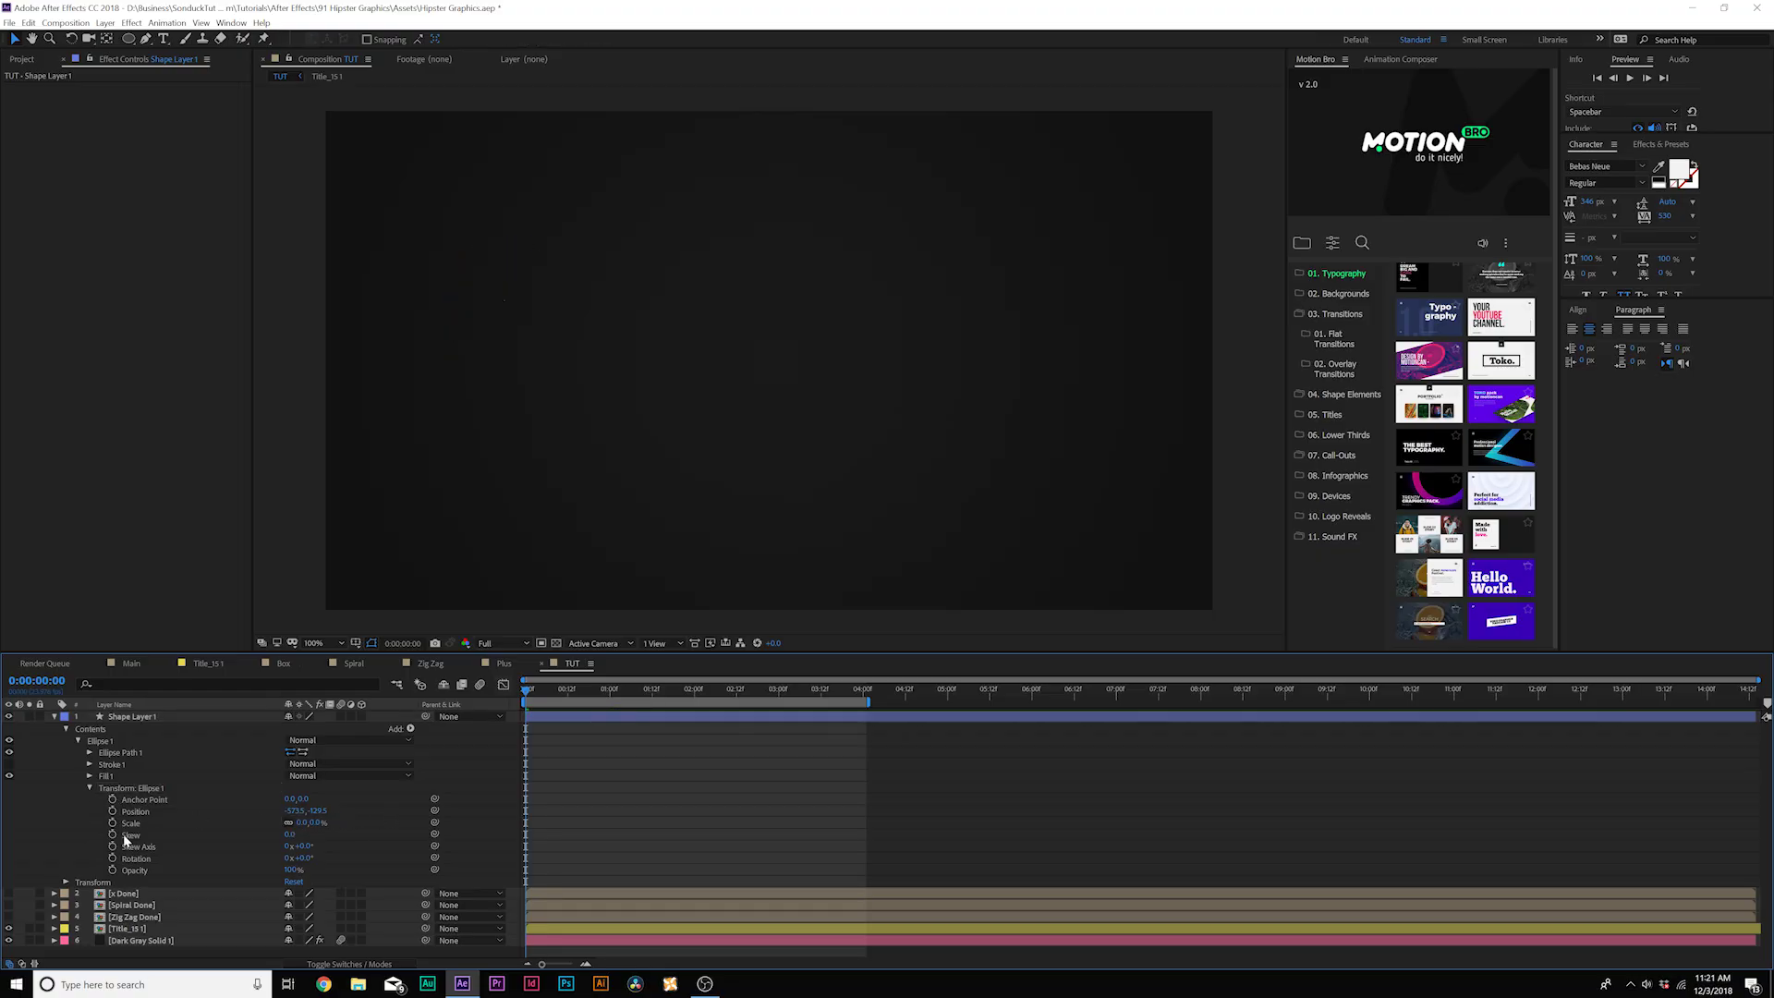
left_click(112, 822)
Step: Keyframe Ellipse 1's Scale to 100% at 0:00:01:01 and scrub through the growing circle
left_click_drag(646, 689, 614, 690)
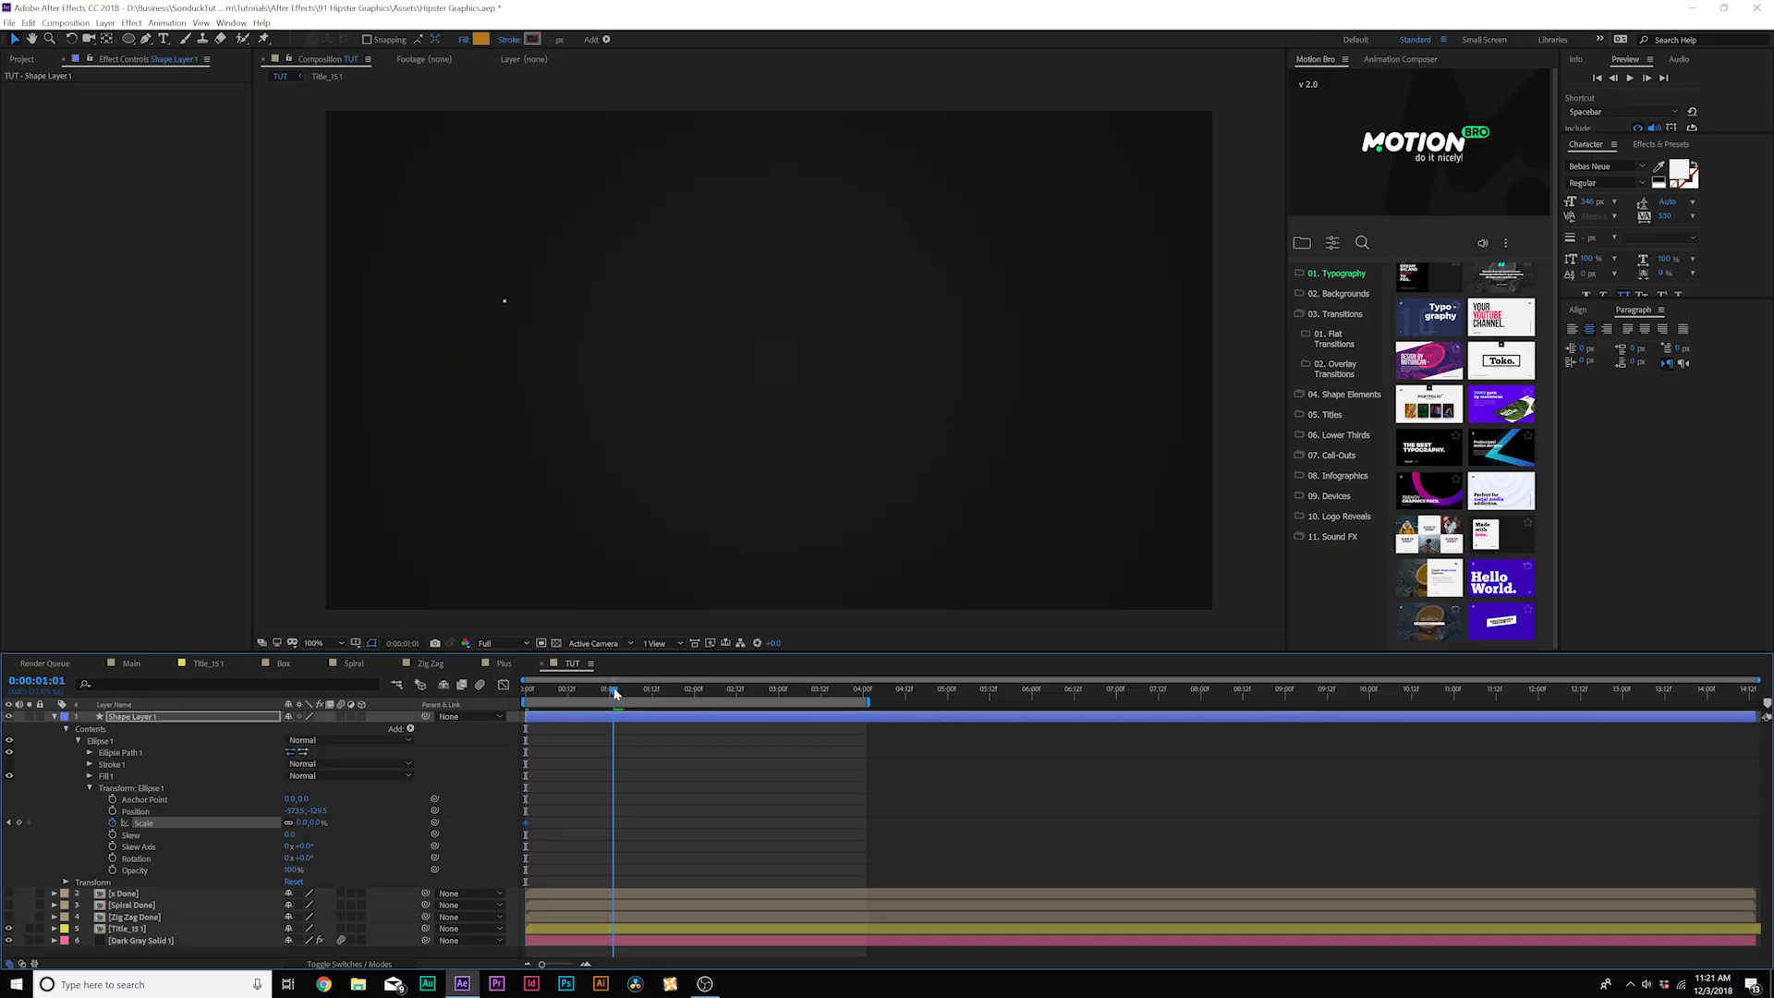
type("100")
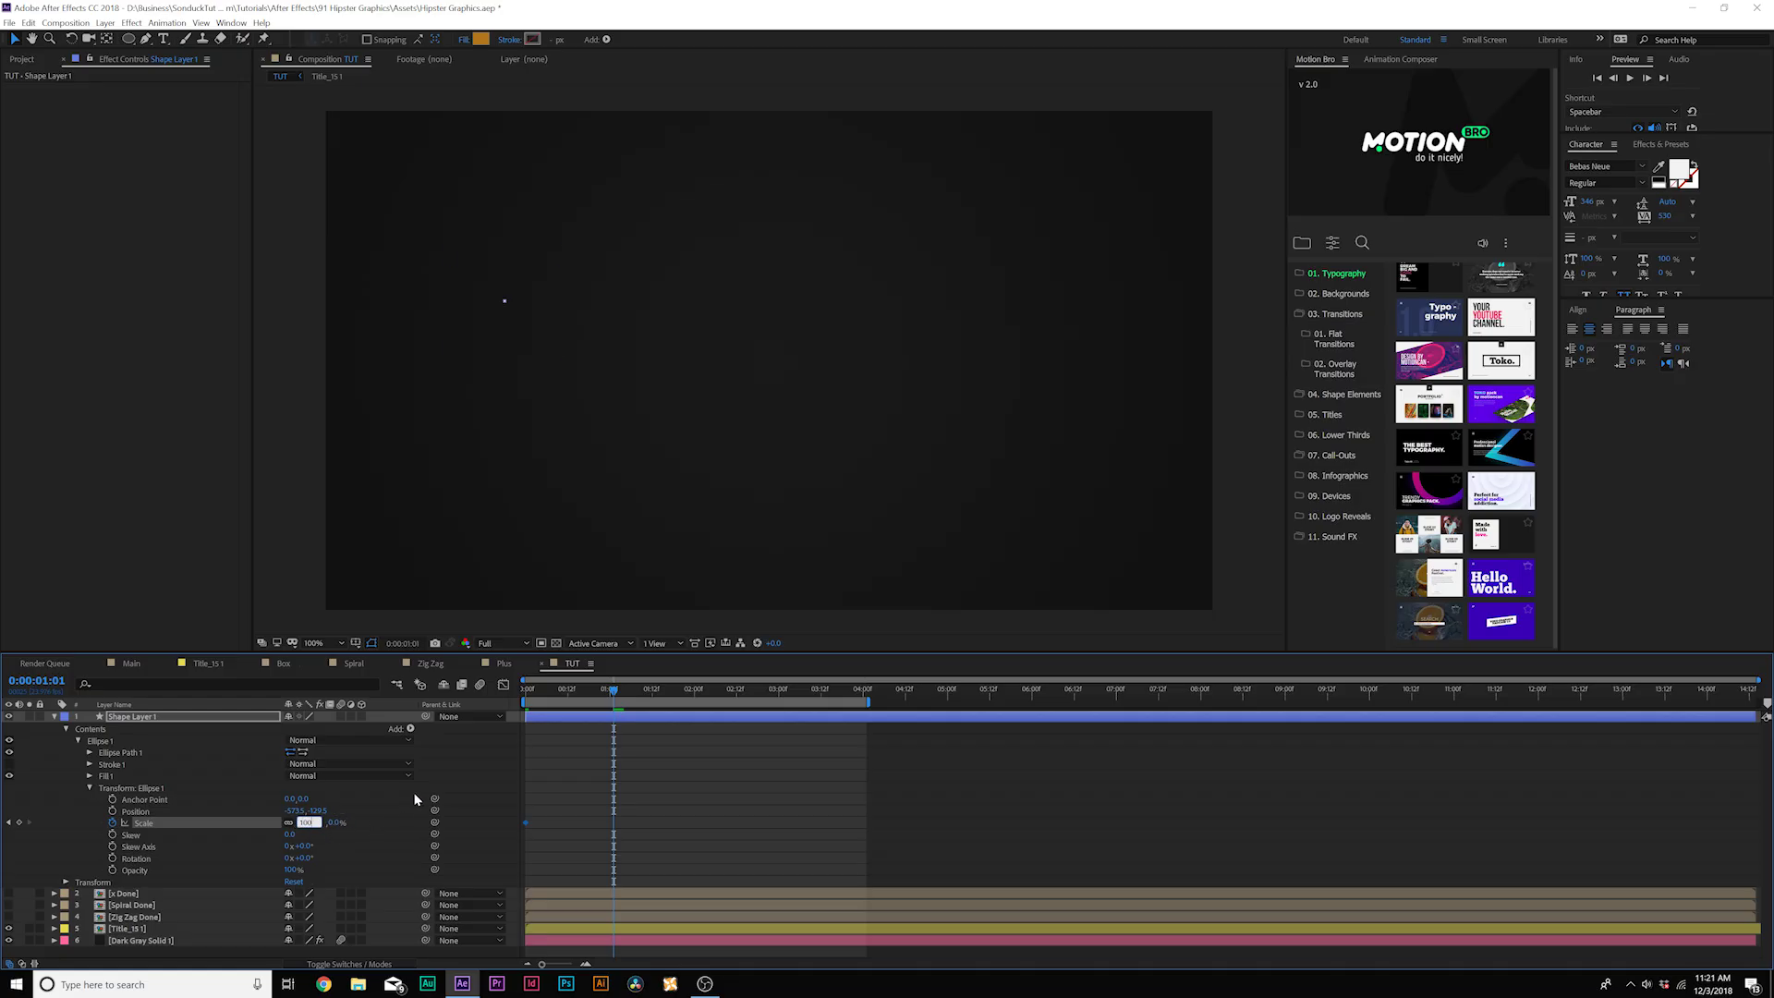
key("Return")
left_click_drag(527, 690, 602, 690)
Step: Duplicate the Ellipse 1 group and place the copy below the original in the shape layer's contents
left_click(78, 740)
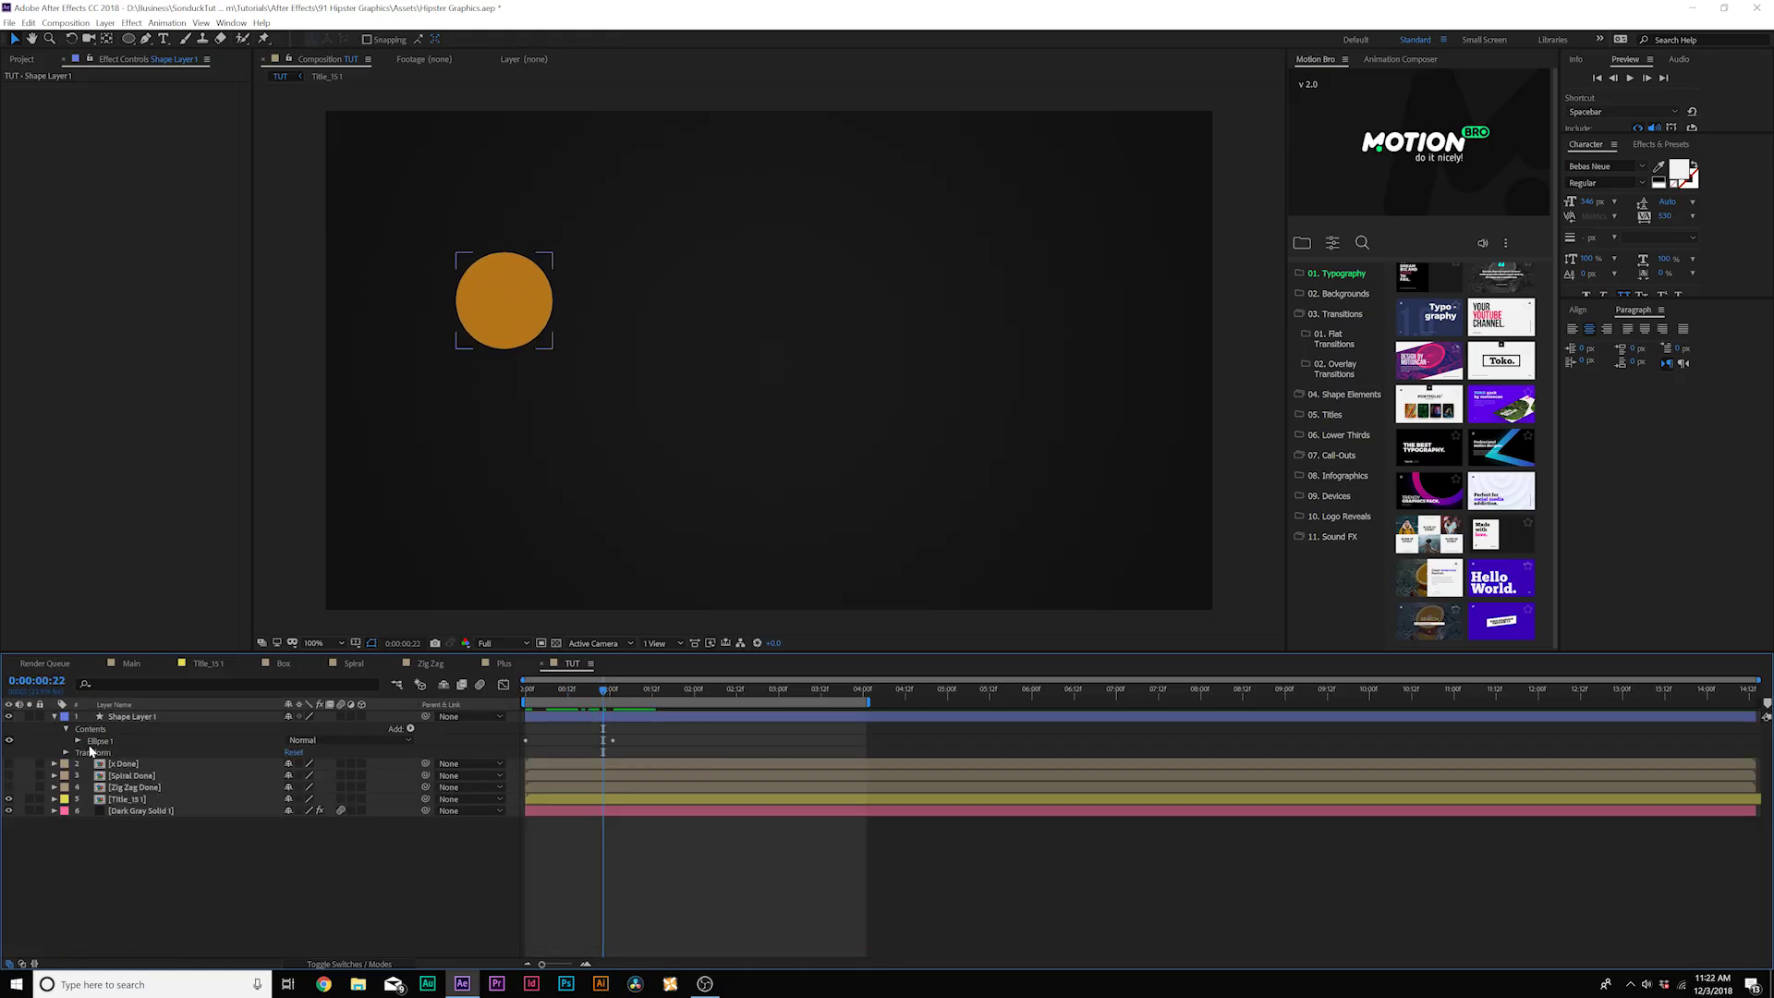
left_click(98, 743)
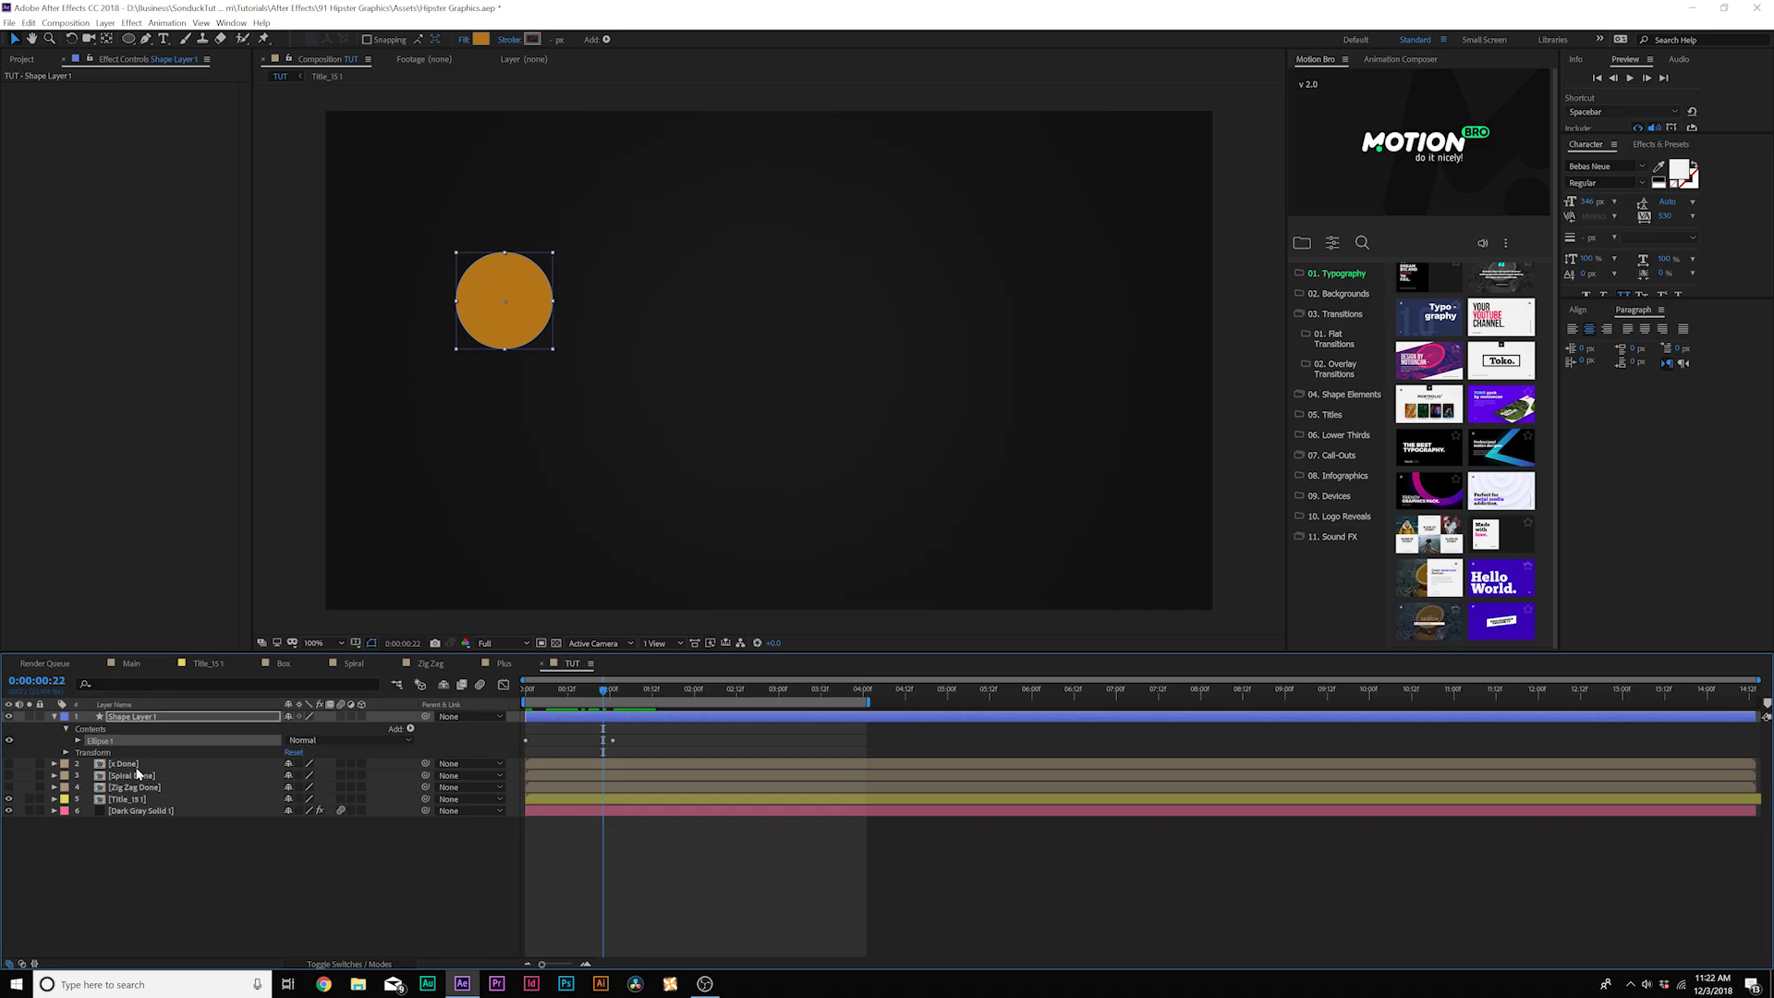
key("ctrl+d")
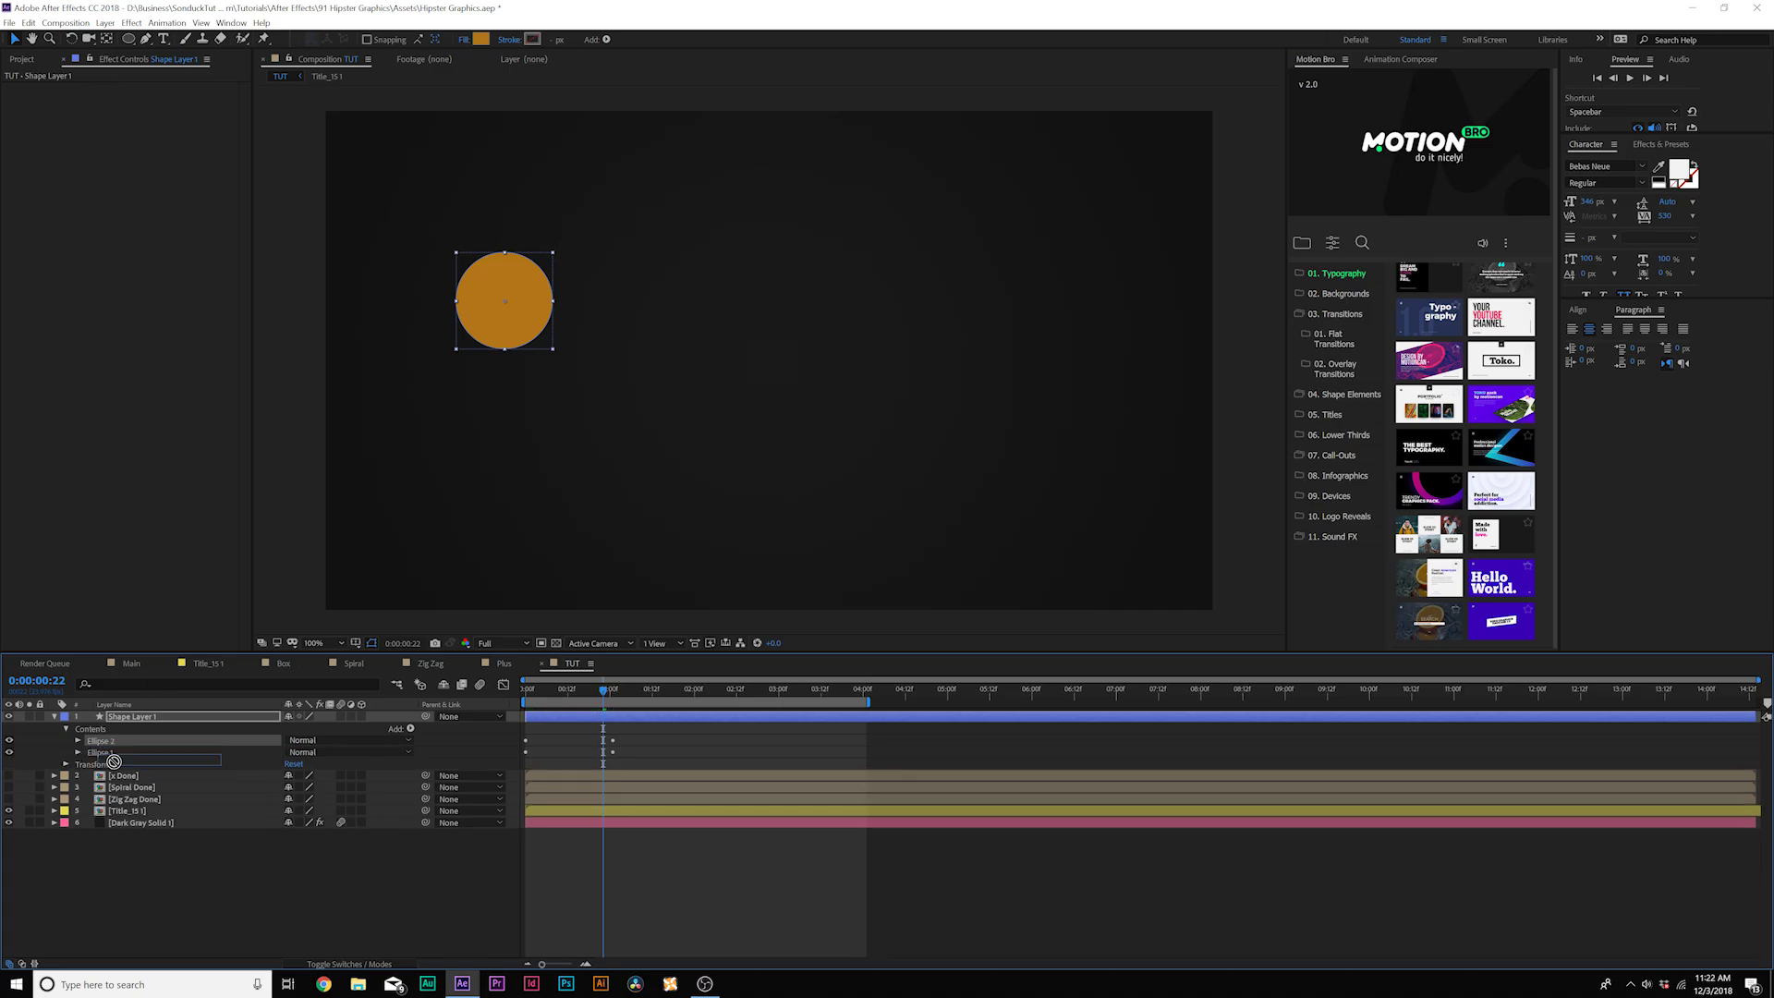
left_click_drag(115, 759, 118, 762)
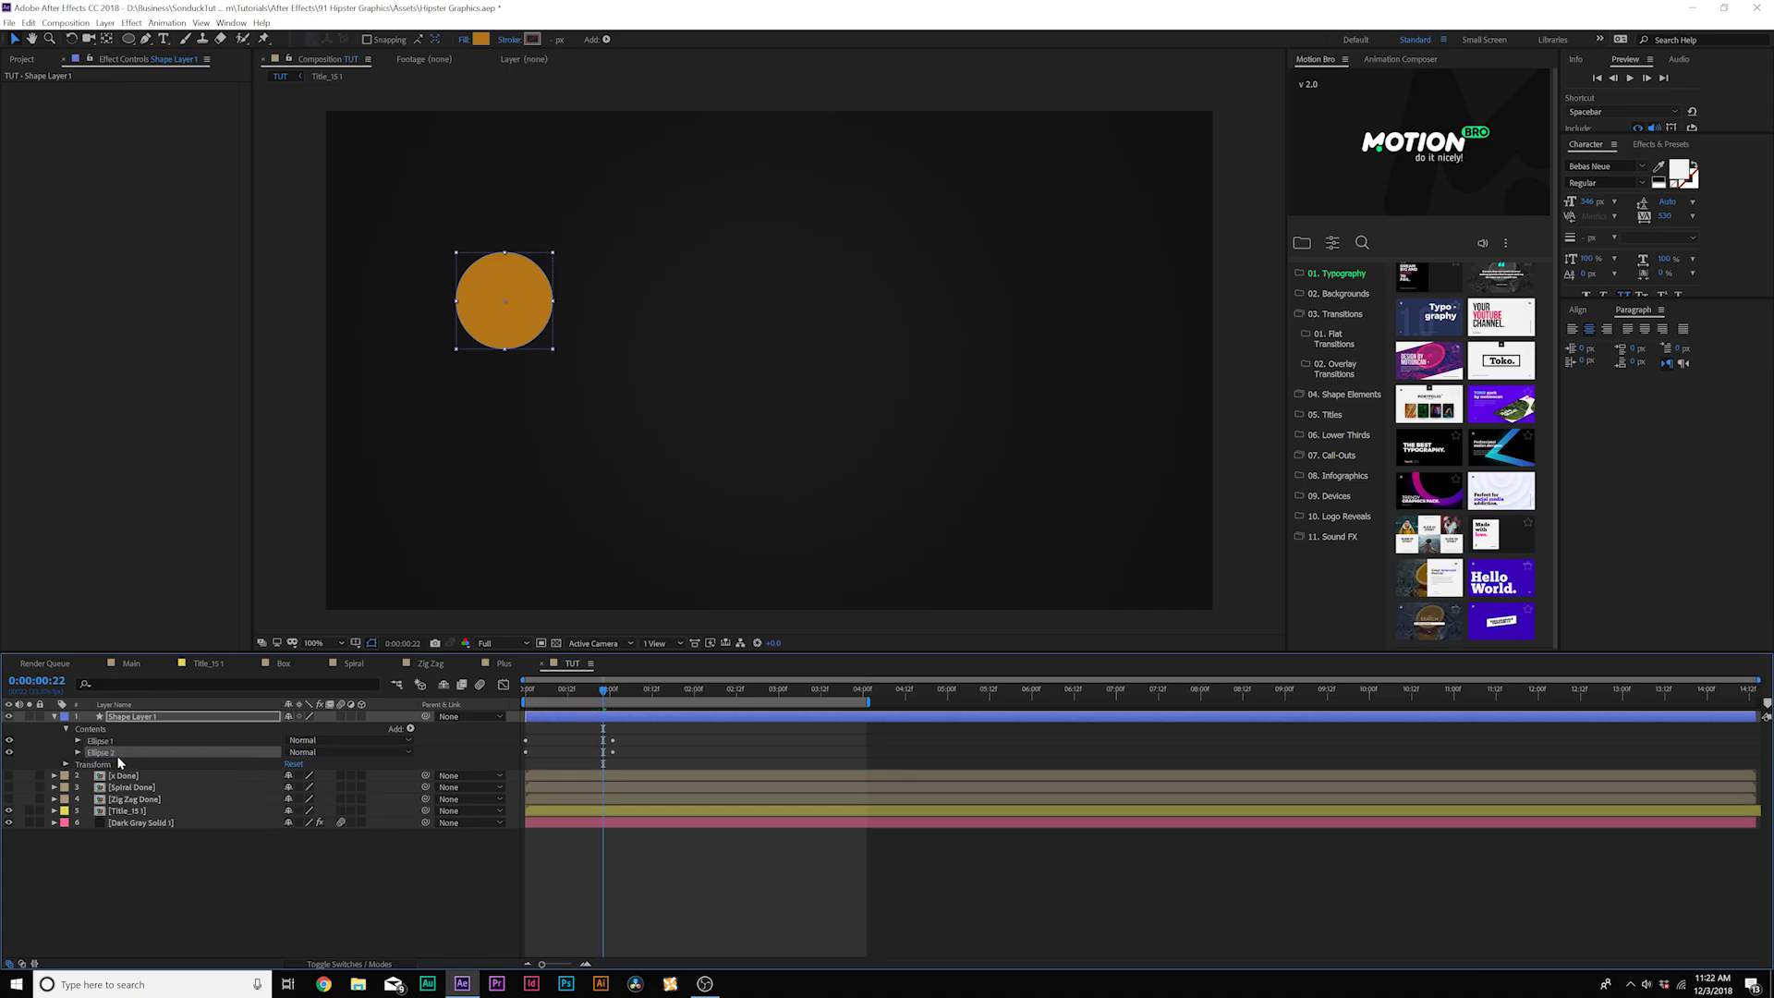
Step: Delay both of Ellipse 2's Scale keyframes by about 7 frames and expand the shape layer's full properties
key("u")
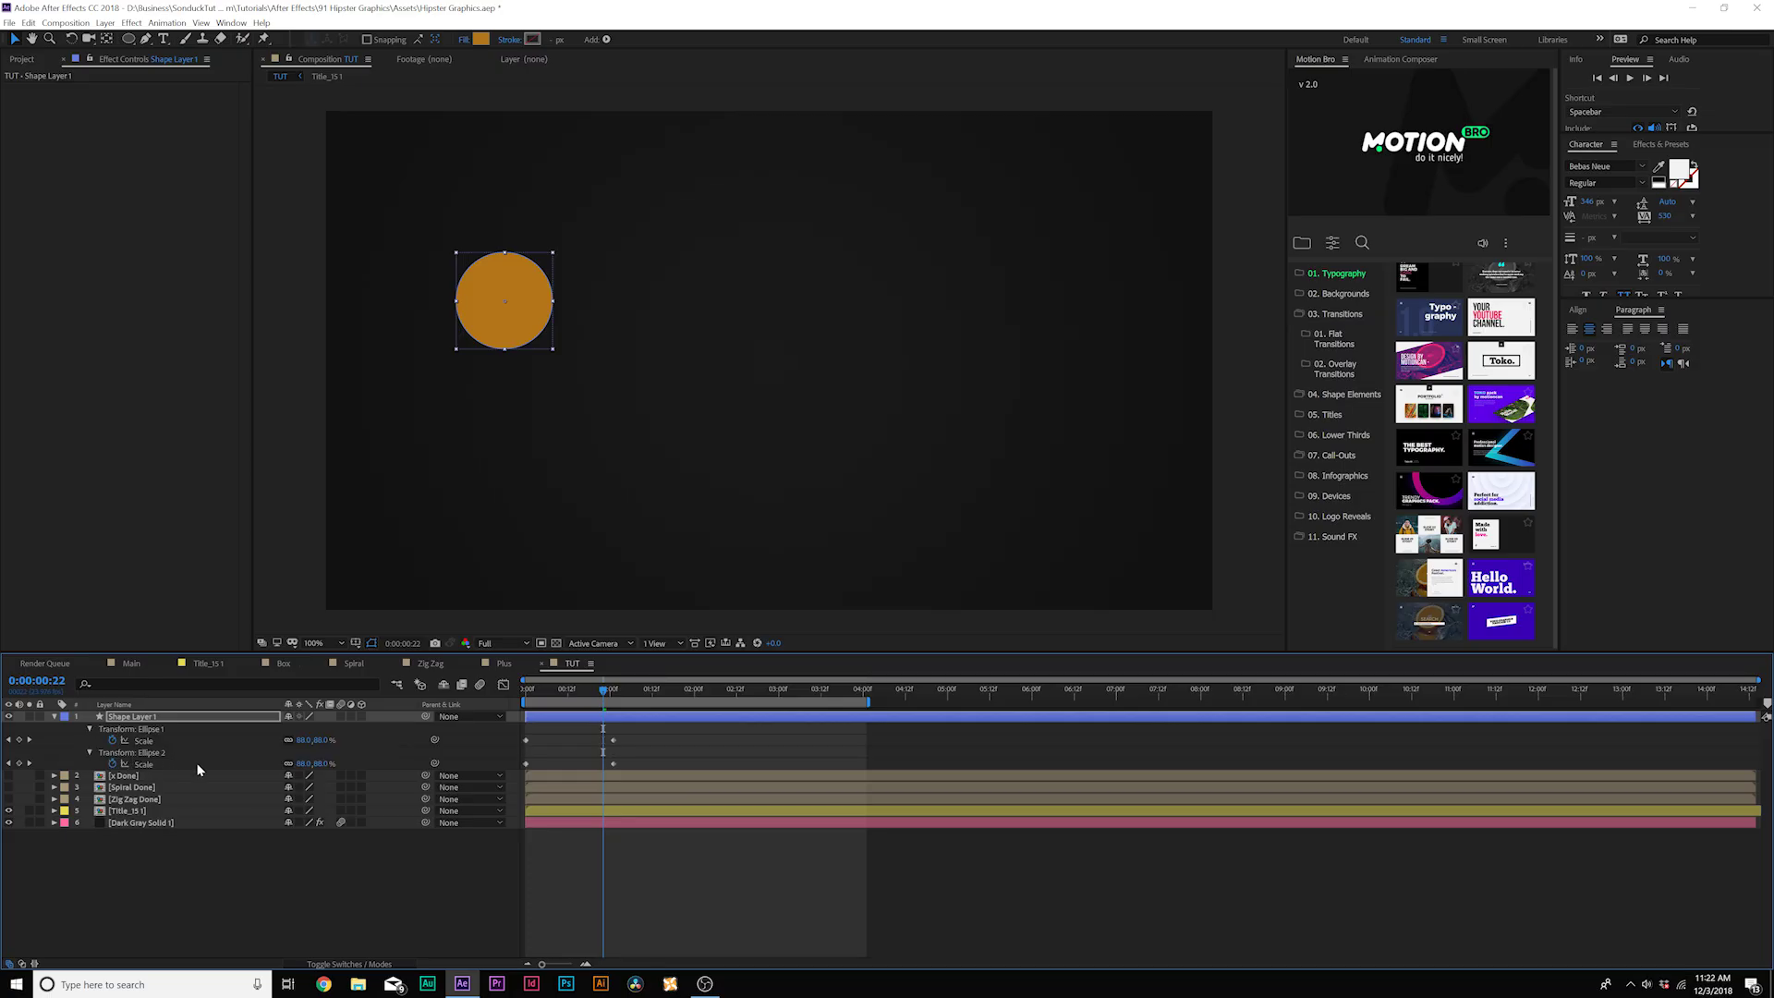
left_click_drag(632, 758, 557, 767)
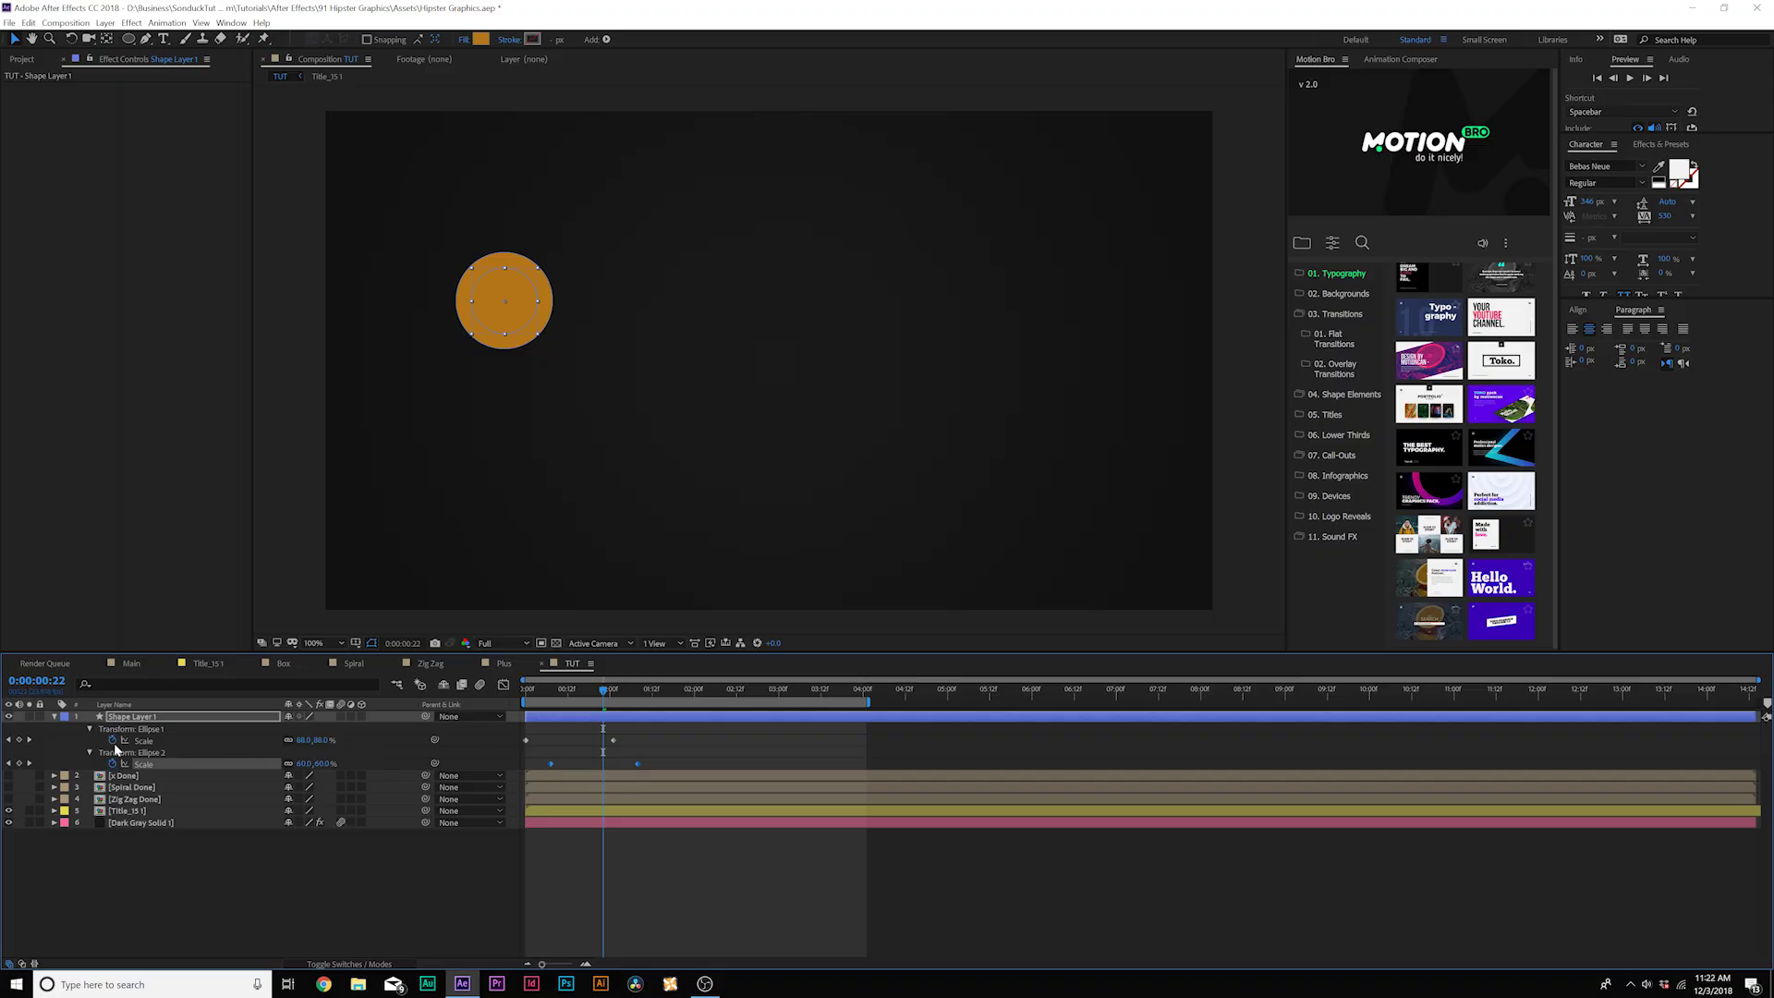
double_click(53, 717)
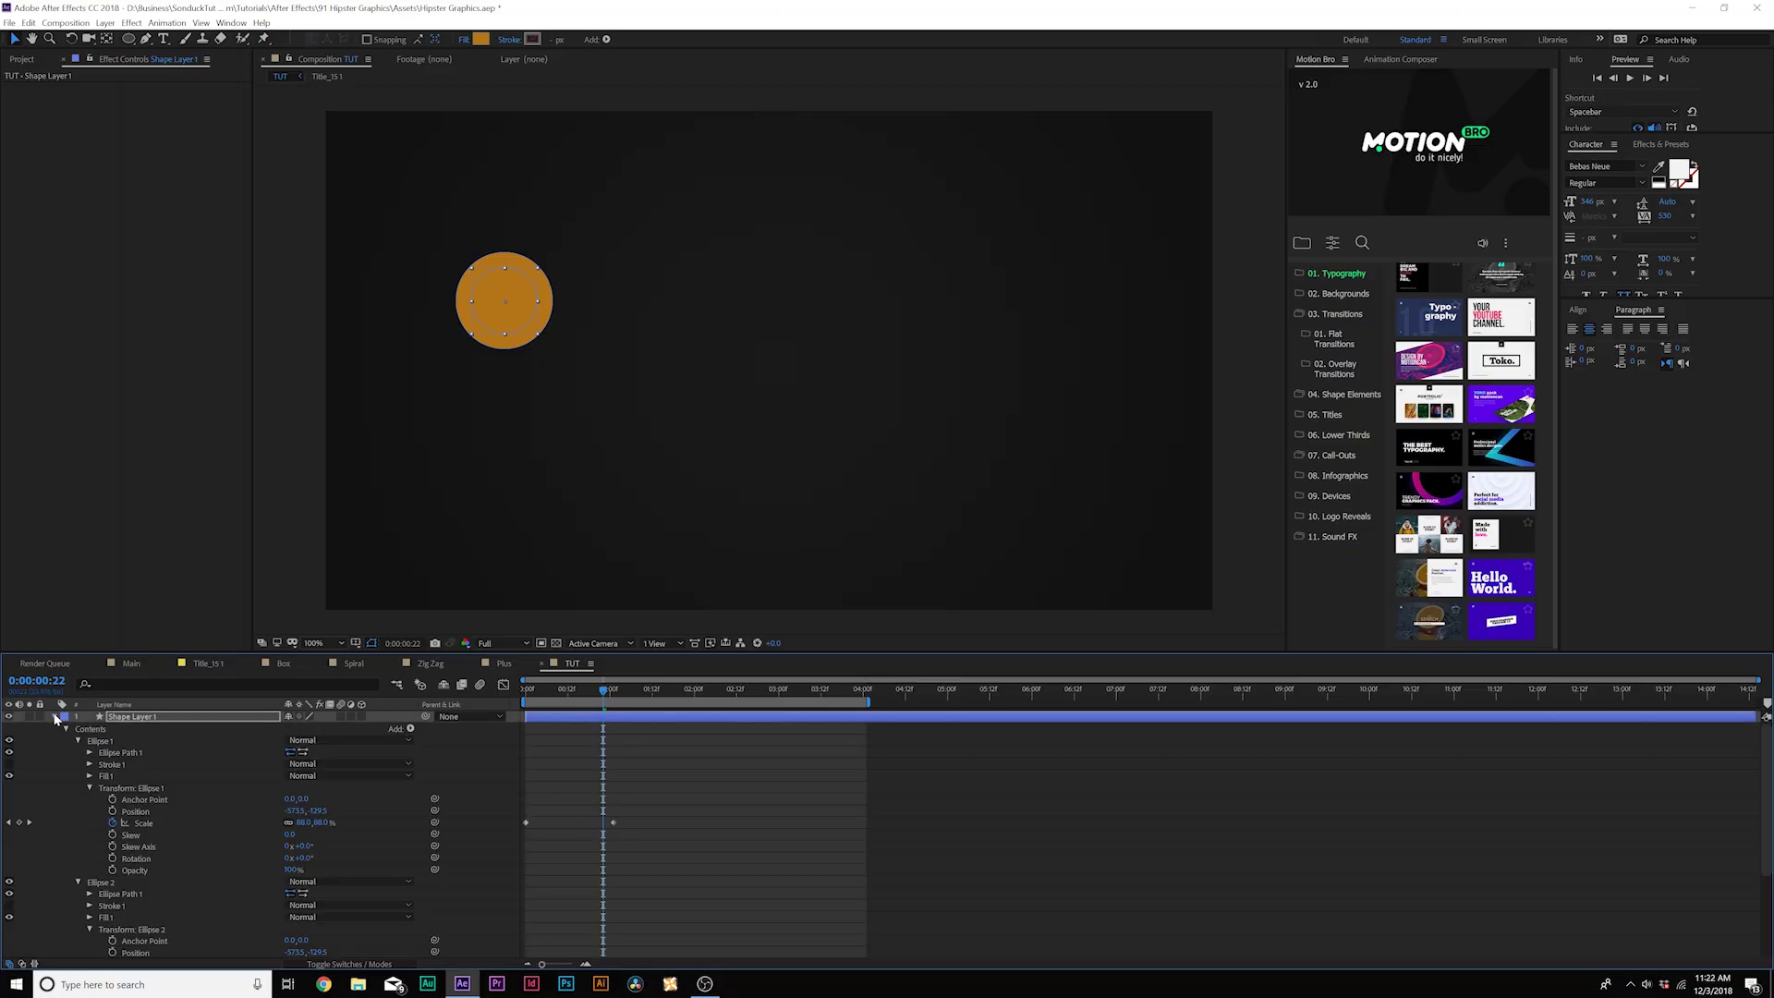
Step: Add a Merge Paths operator to the circle layer's contents, set its mode to Subtract, and scrub through the resulting ring animation
left_click(397, 729)
left_click(407, 729)
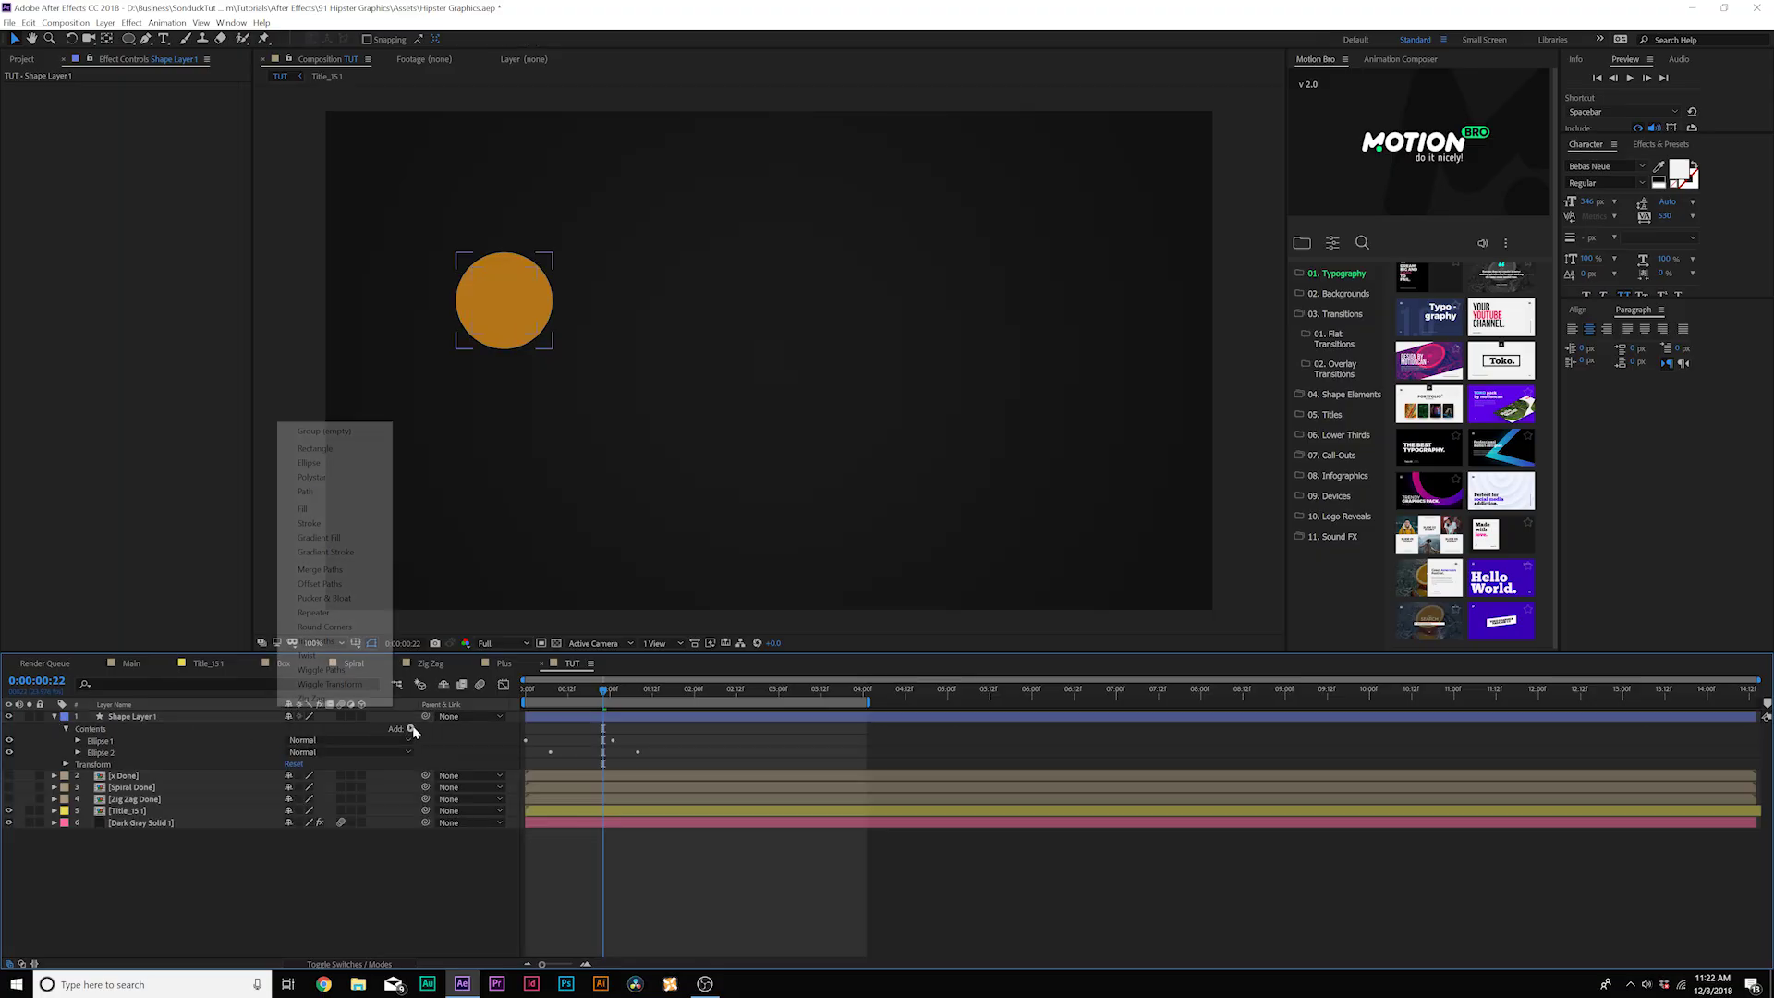
left_click(320, 569)
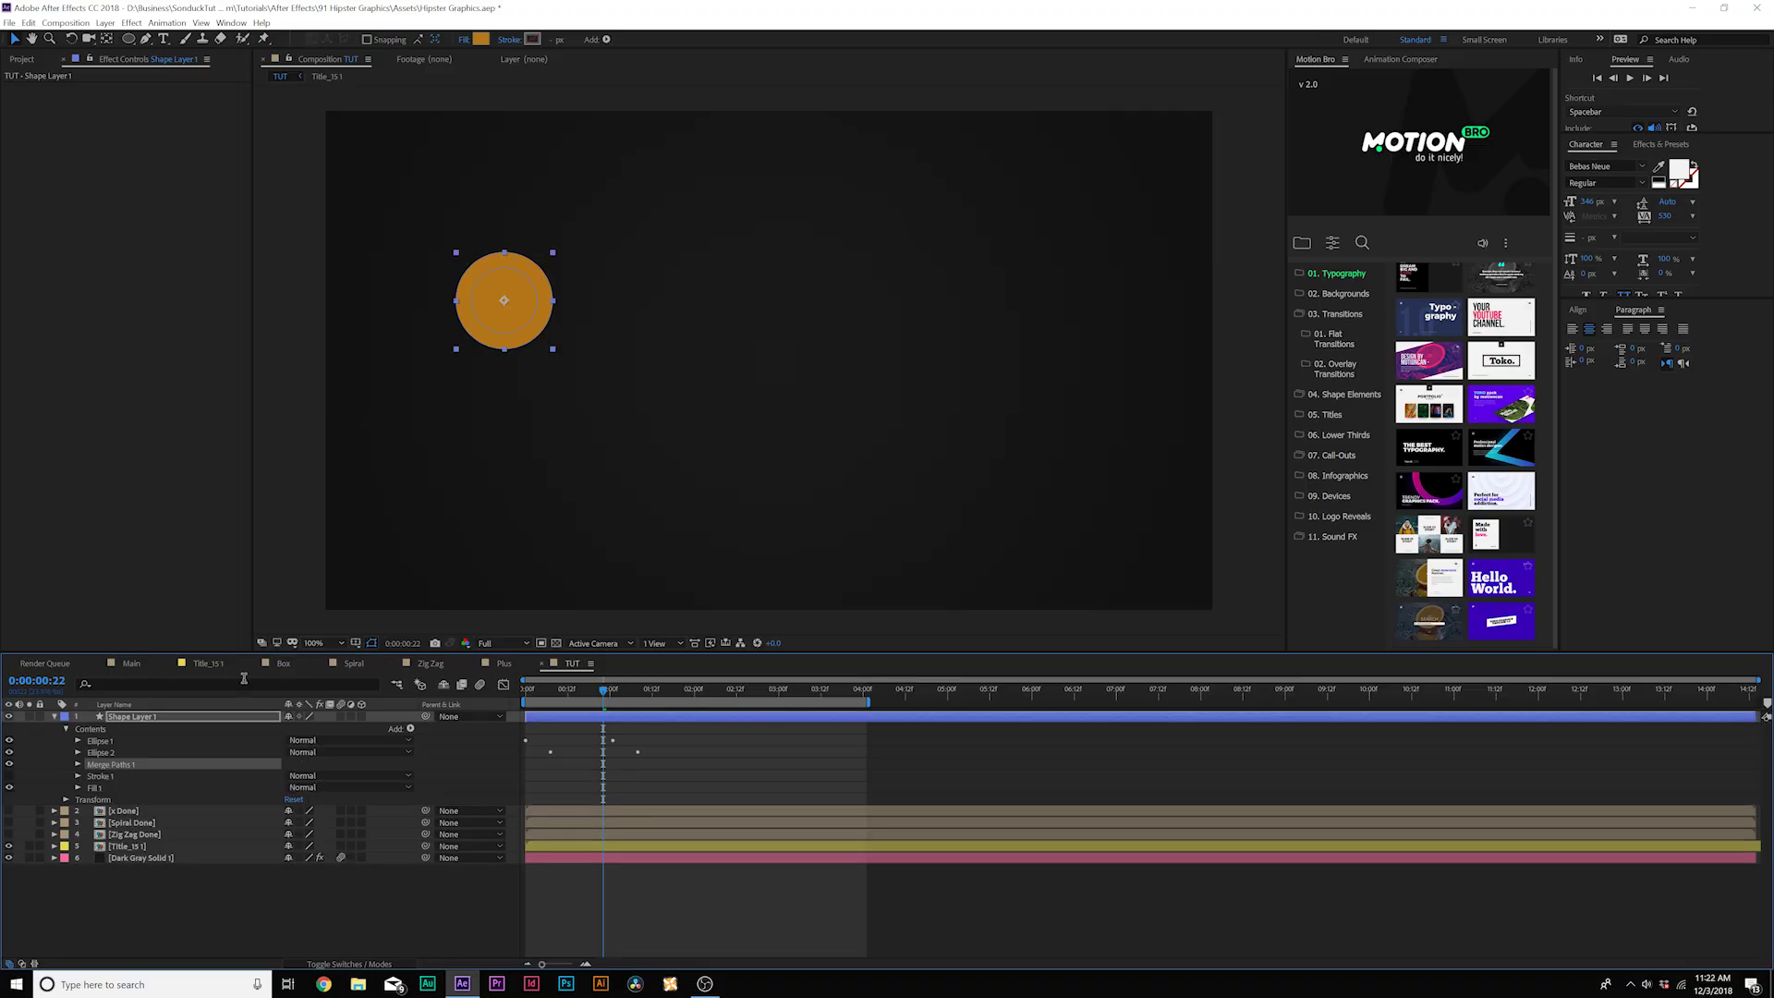
left_click(77, 765)
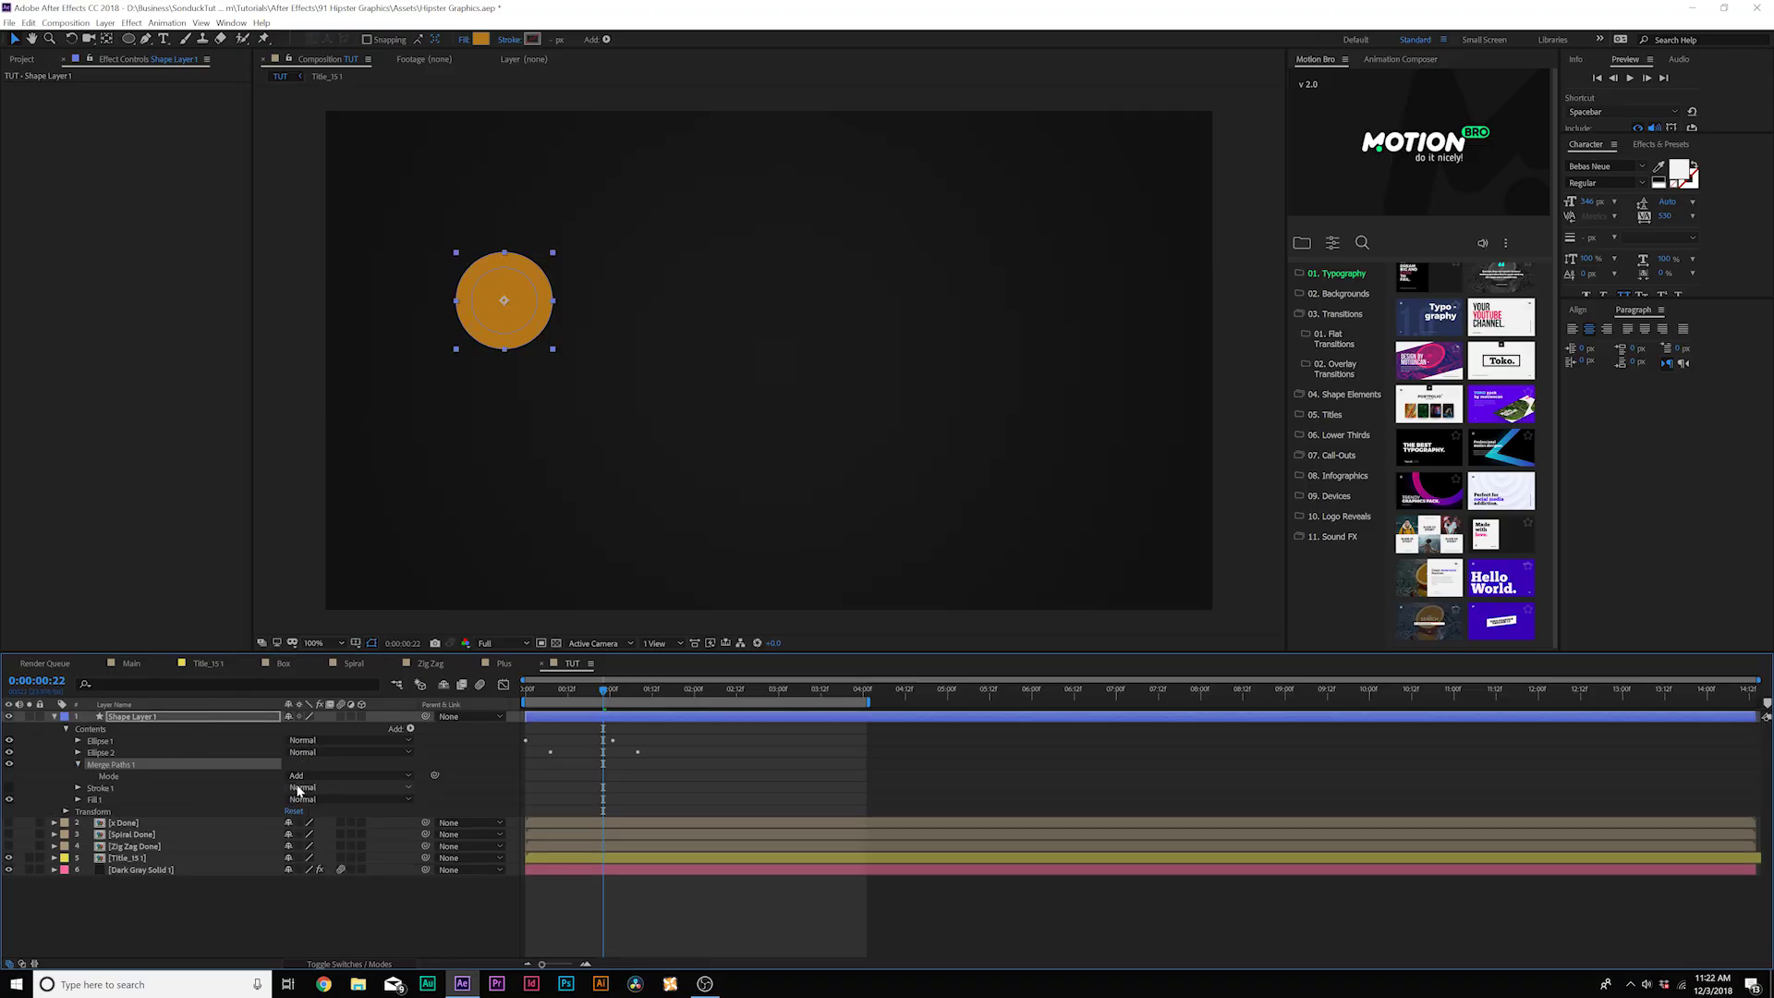
left_click(314, 776)
left_click(313, 820)
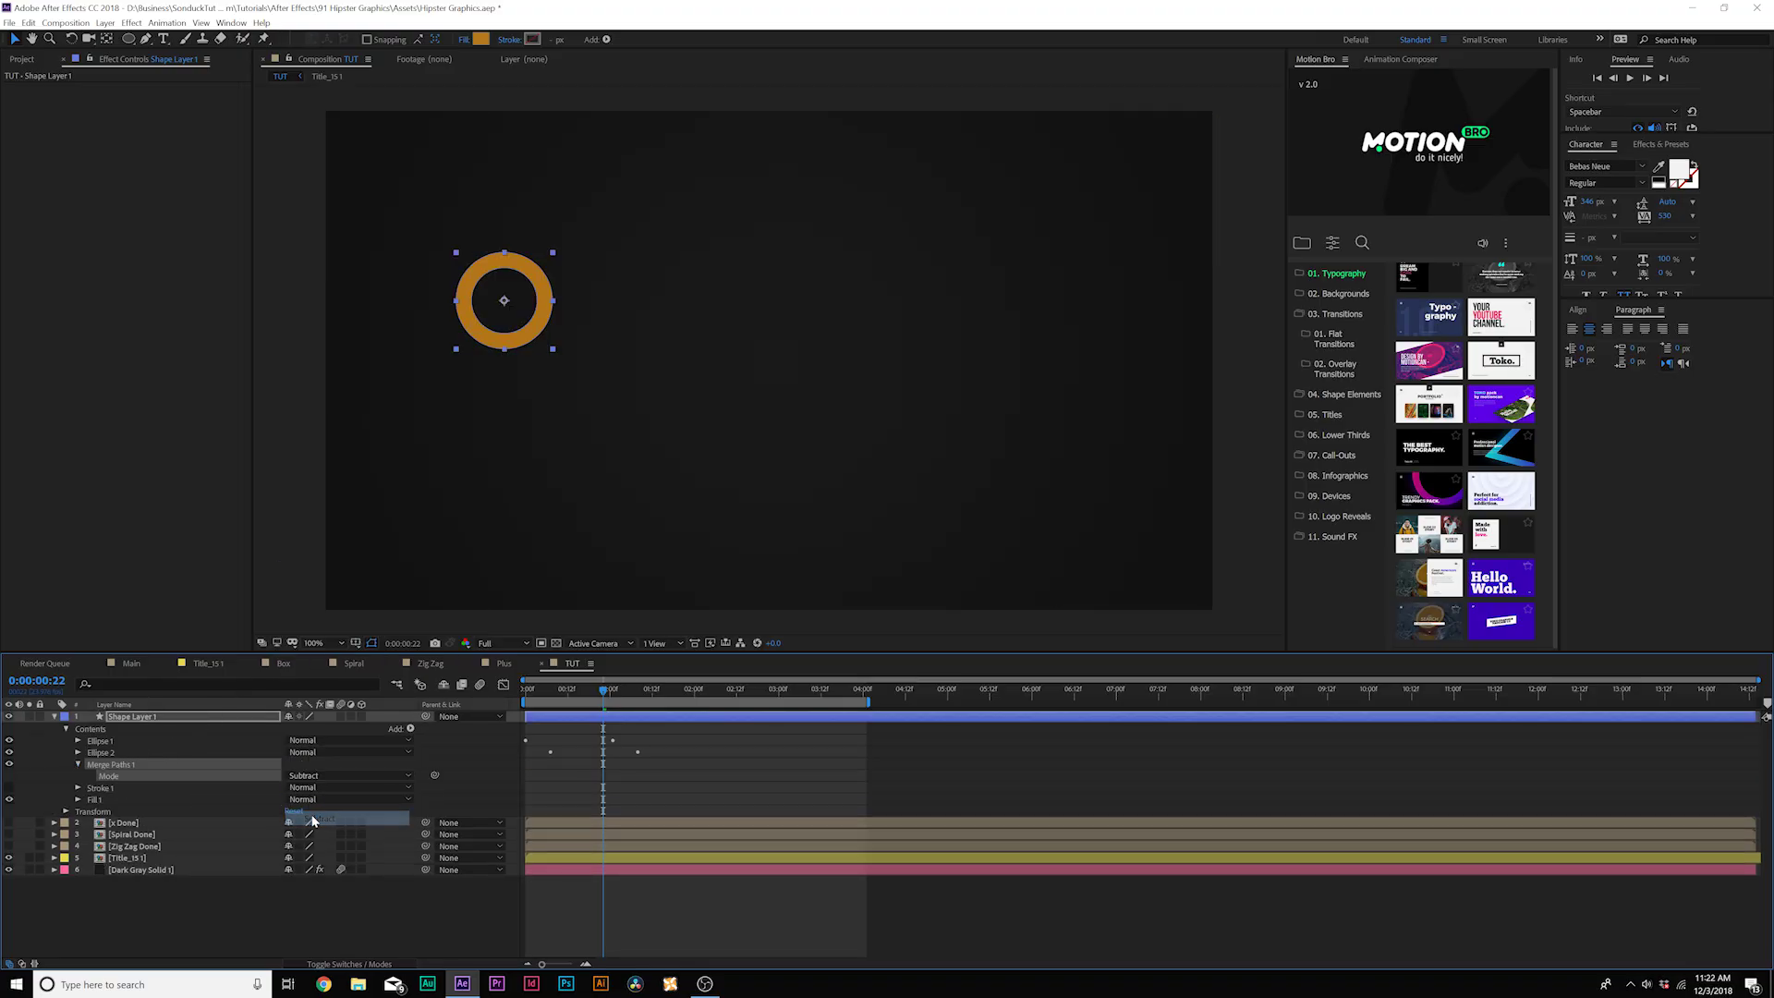
left_click(503, 748)
left_click_drag(526, 694, 614, 721)
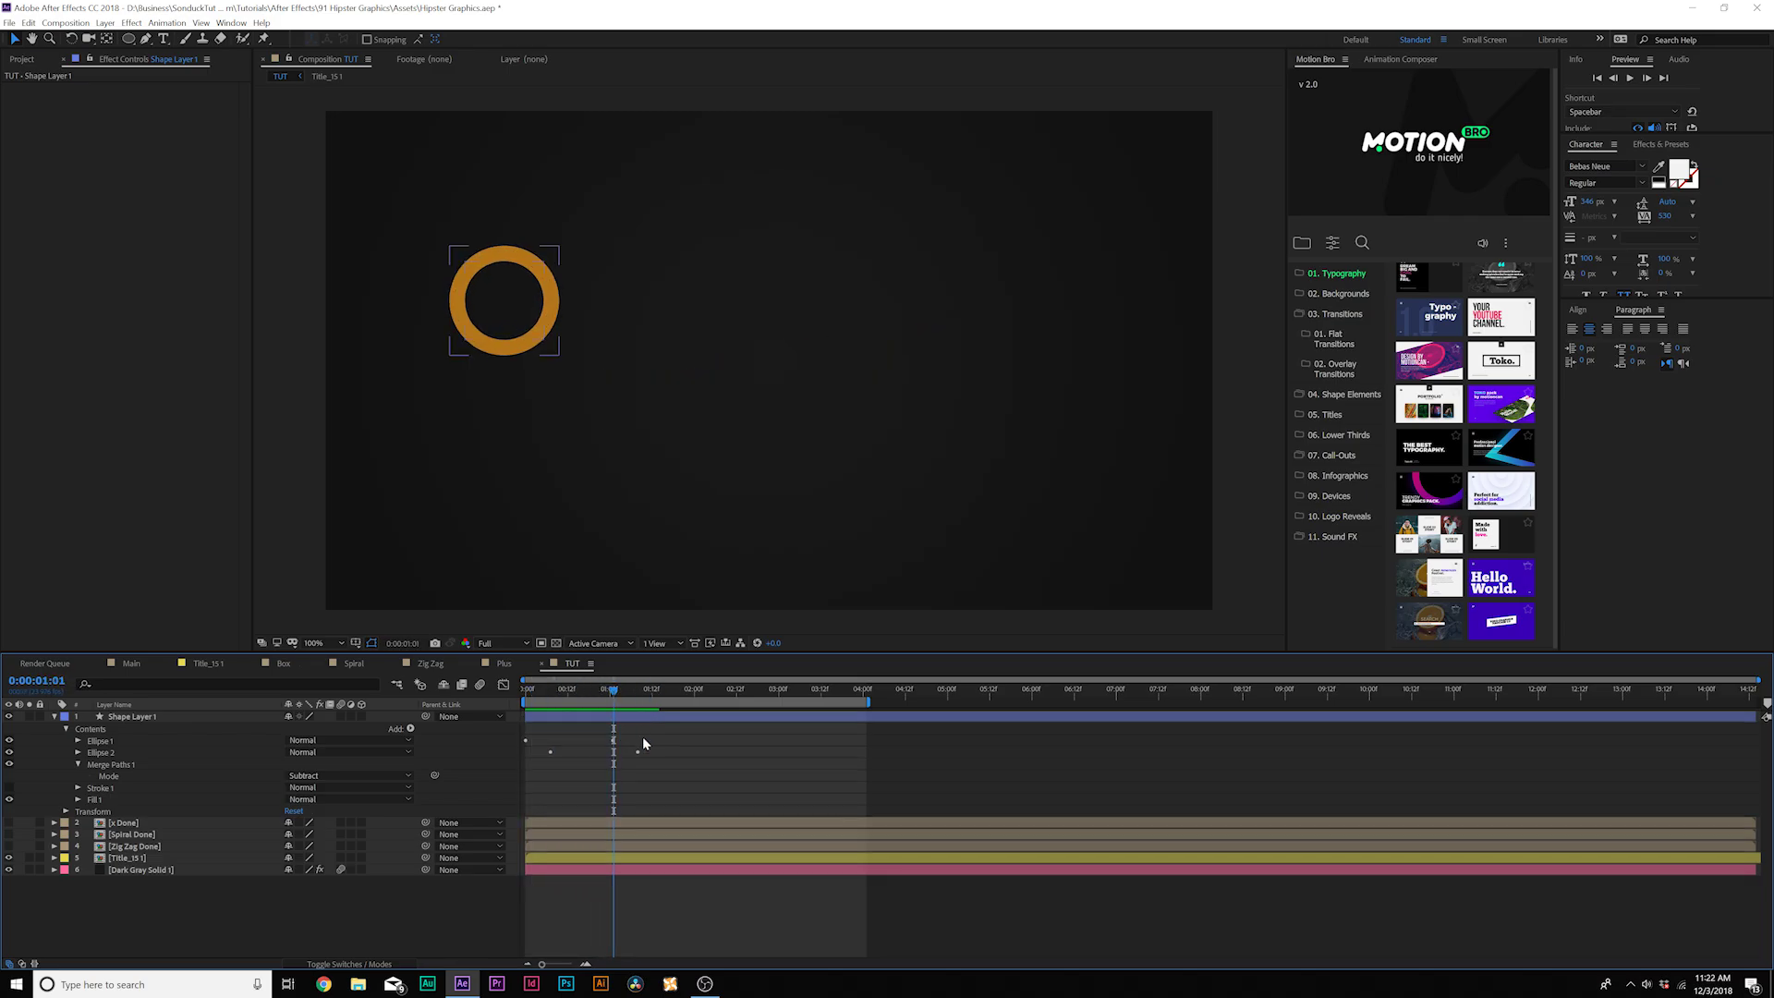
Step: Apply Easy Ease to all Scale keyframes of Ellipse 1 and Ellipse 2, and collapse the shape layer
key("u")
key("ctrl+a")
key("F9")
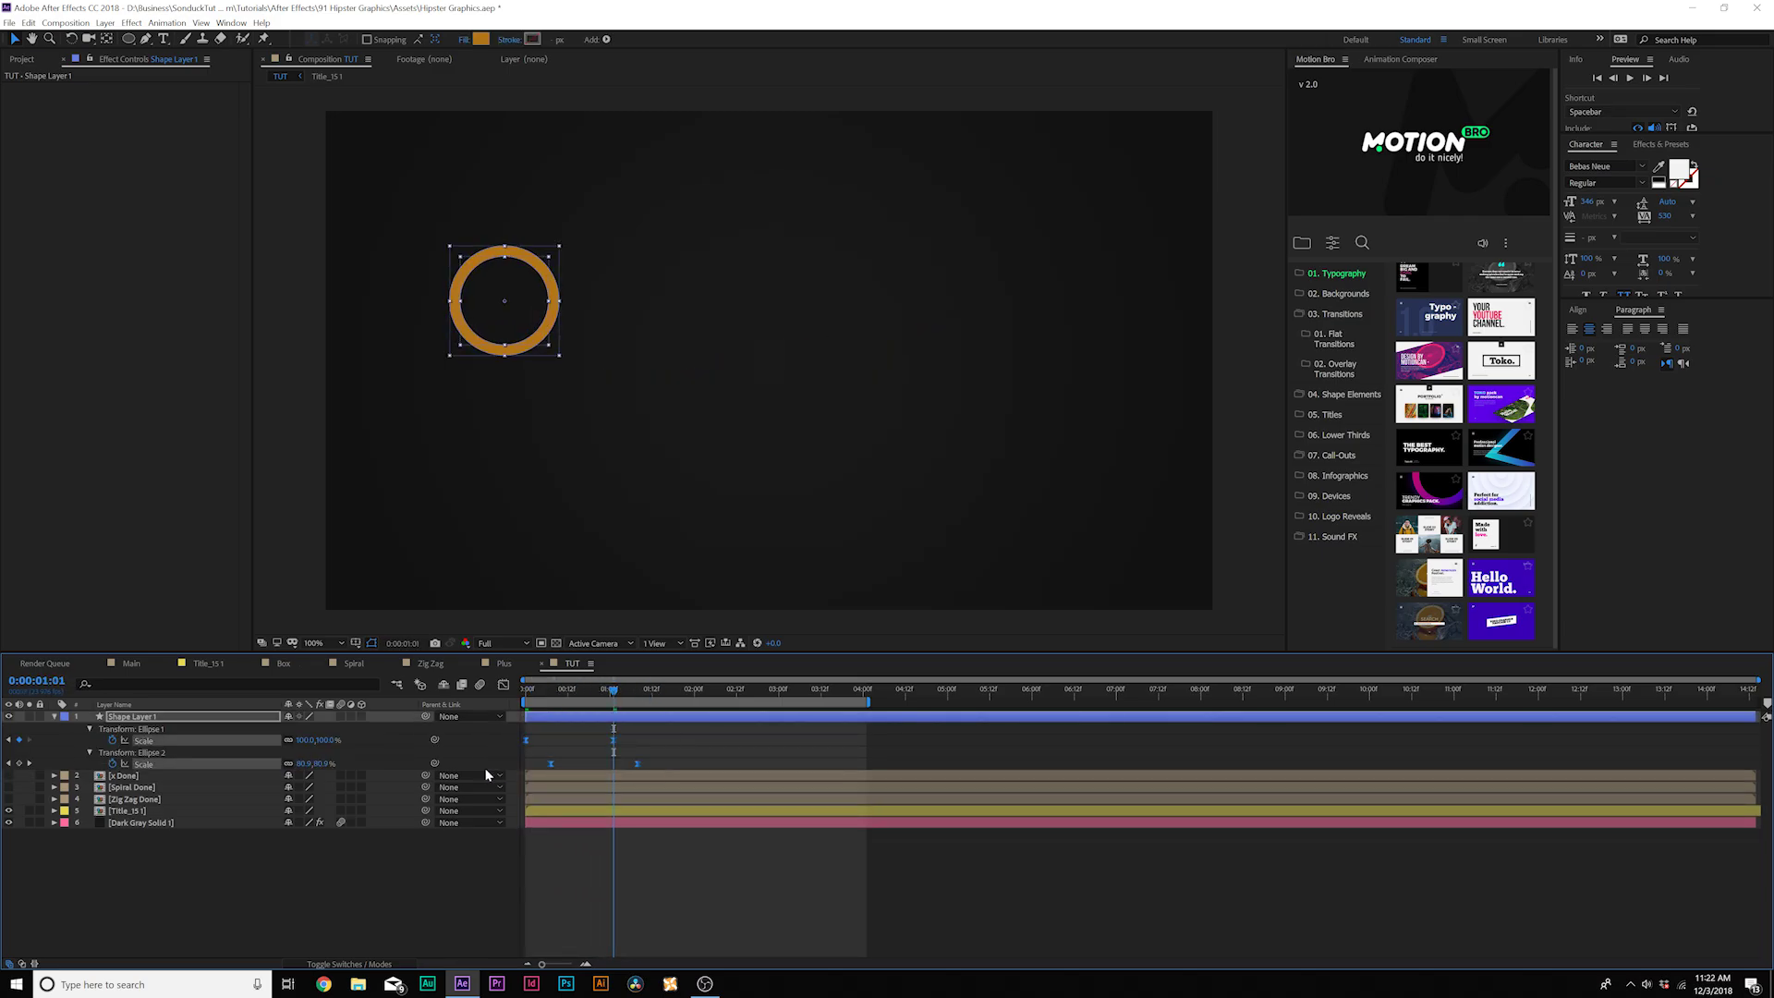
key("u")
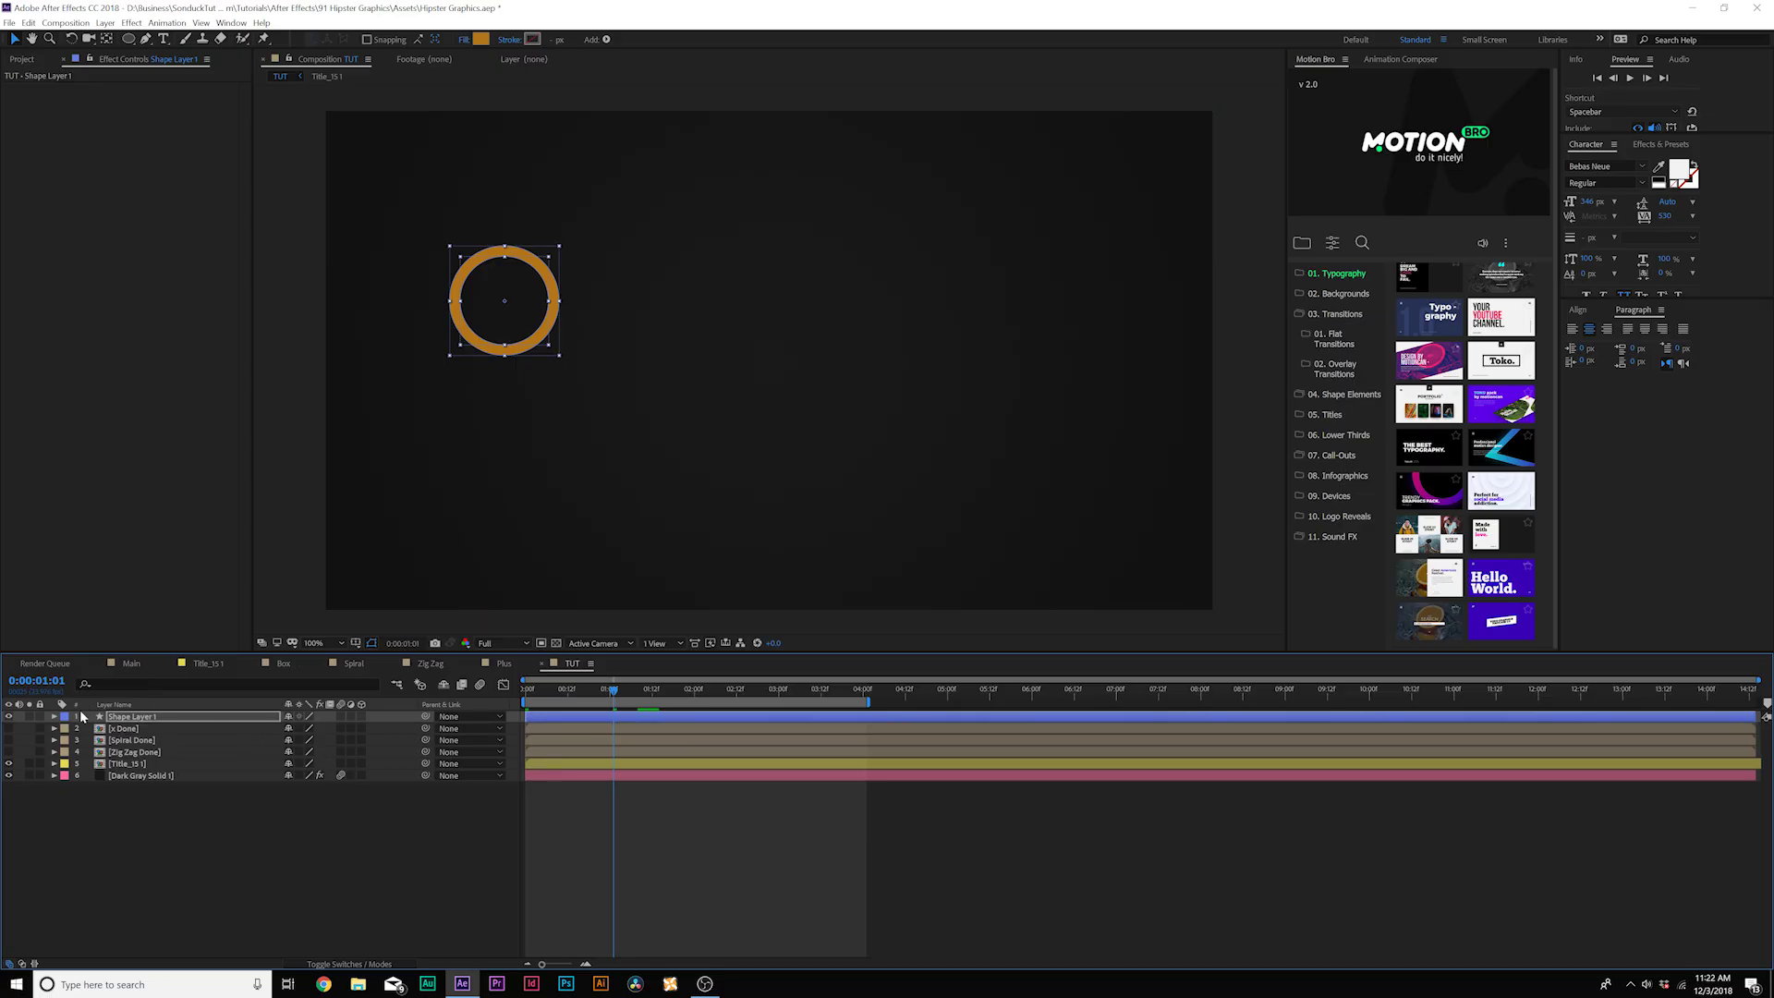
Step: Duplicate the ring's shape layer twice, start each copy slightly after the previous one, and preview the repeated rings
left_click(139, 718)
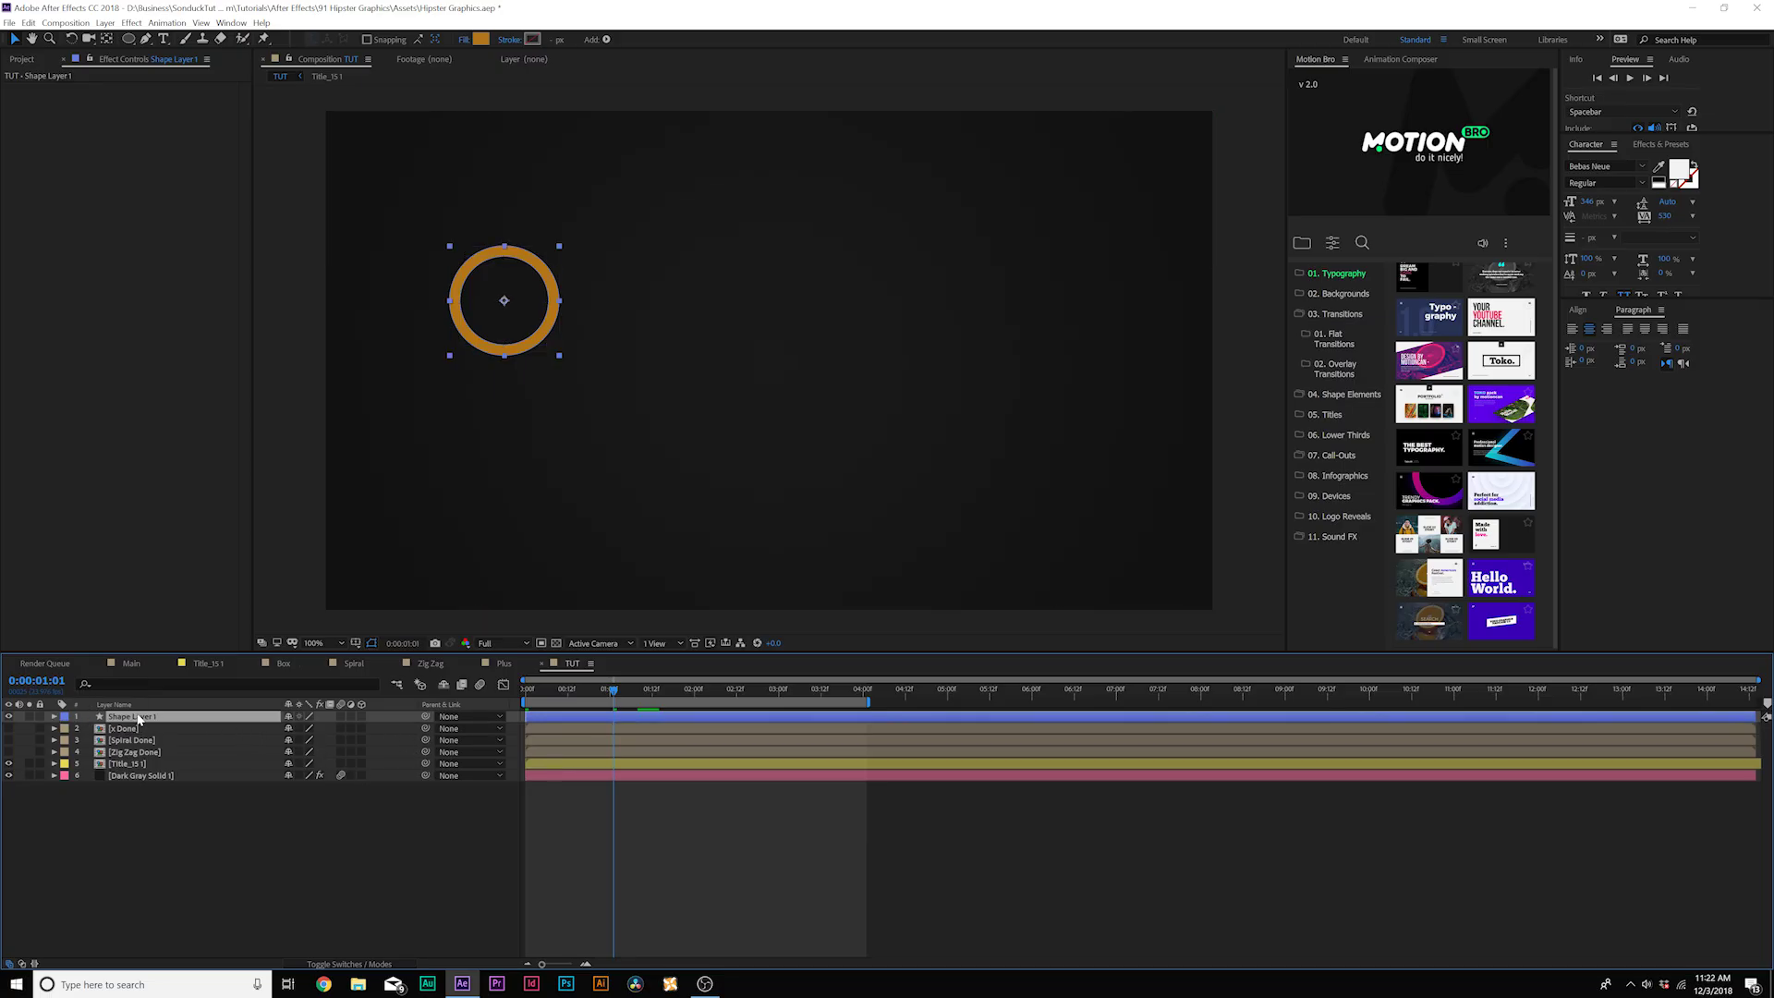
key("ctrl+d")
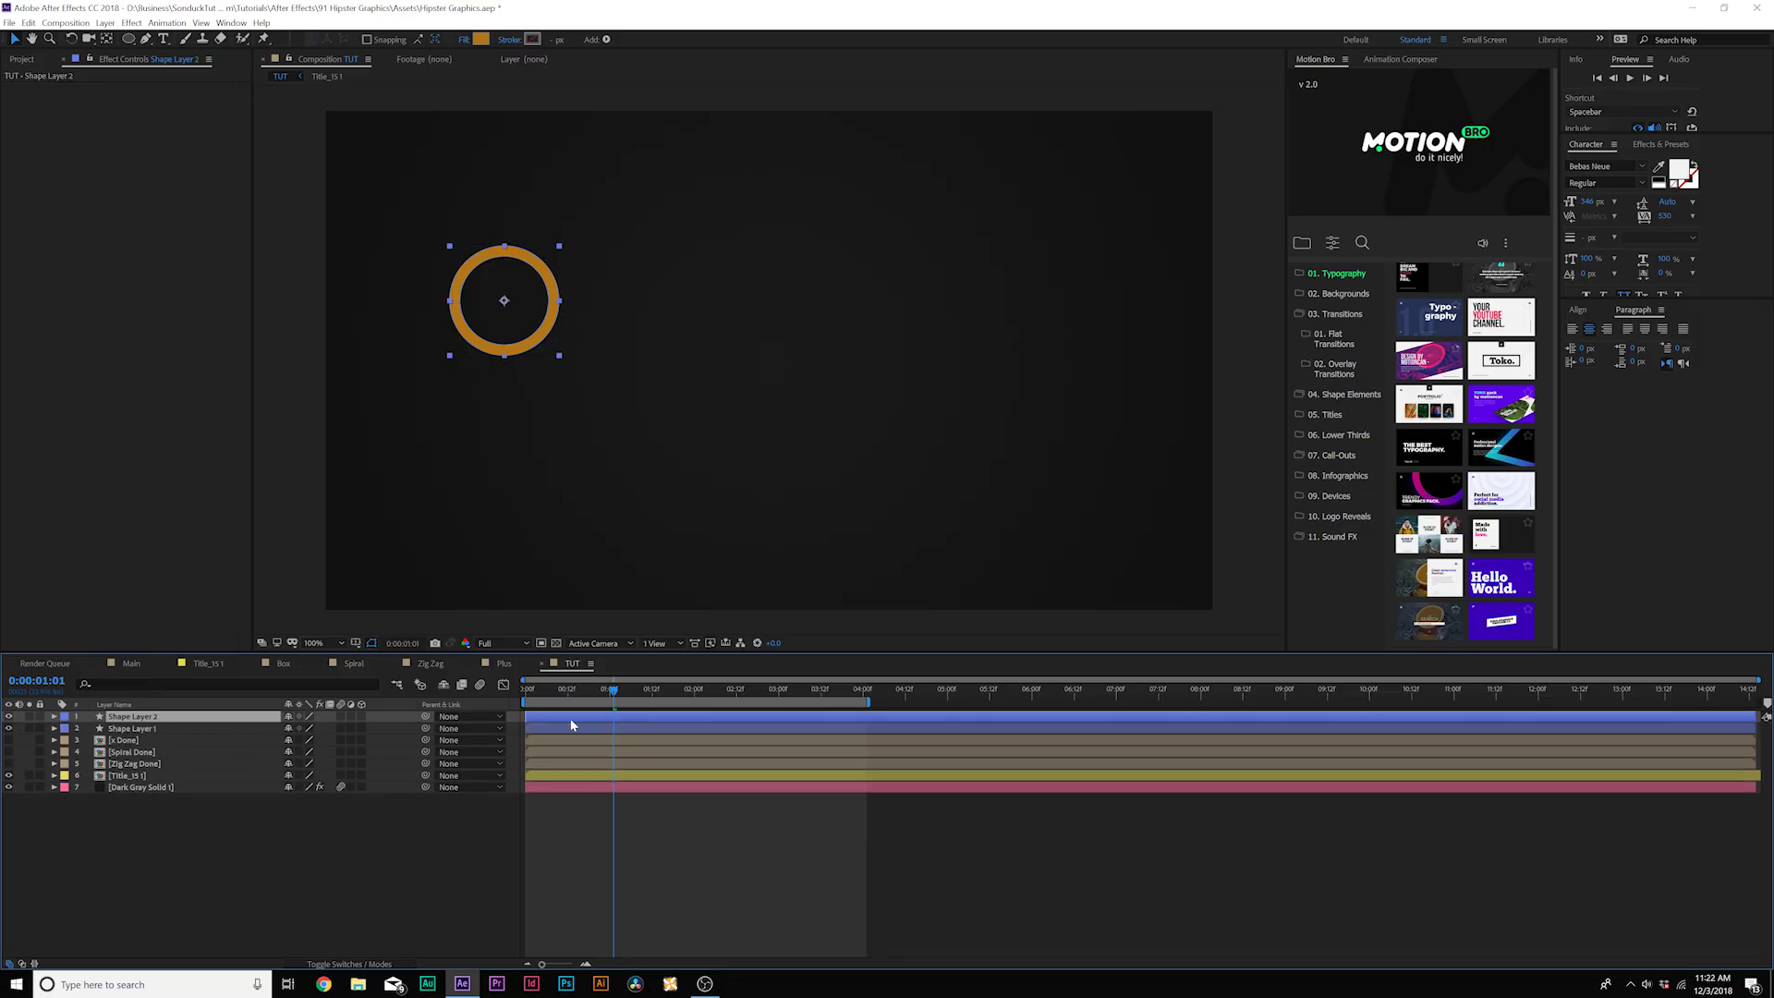
left_click_drag(568, 716, 634, 722)
key("ctrl+d")
key("space")
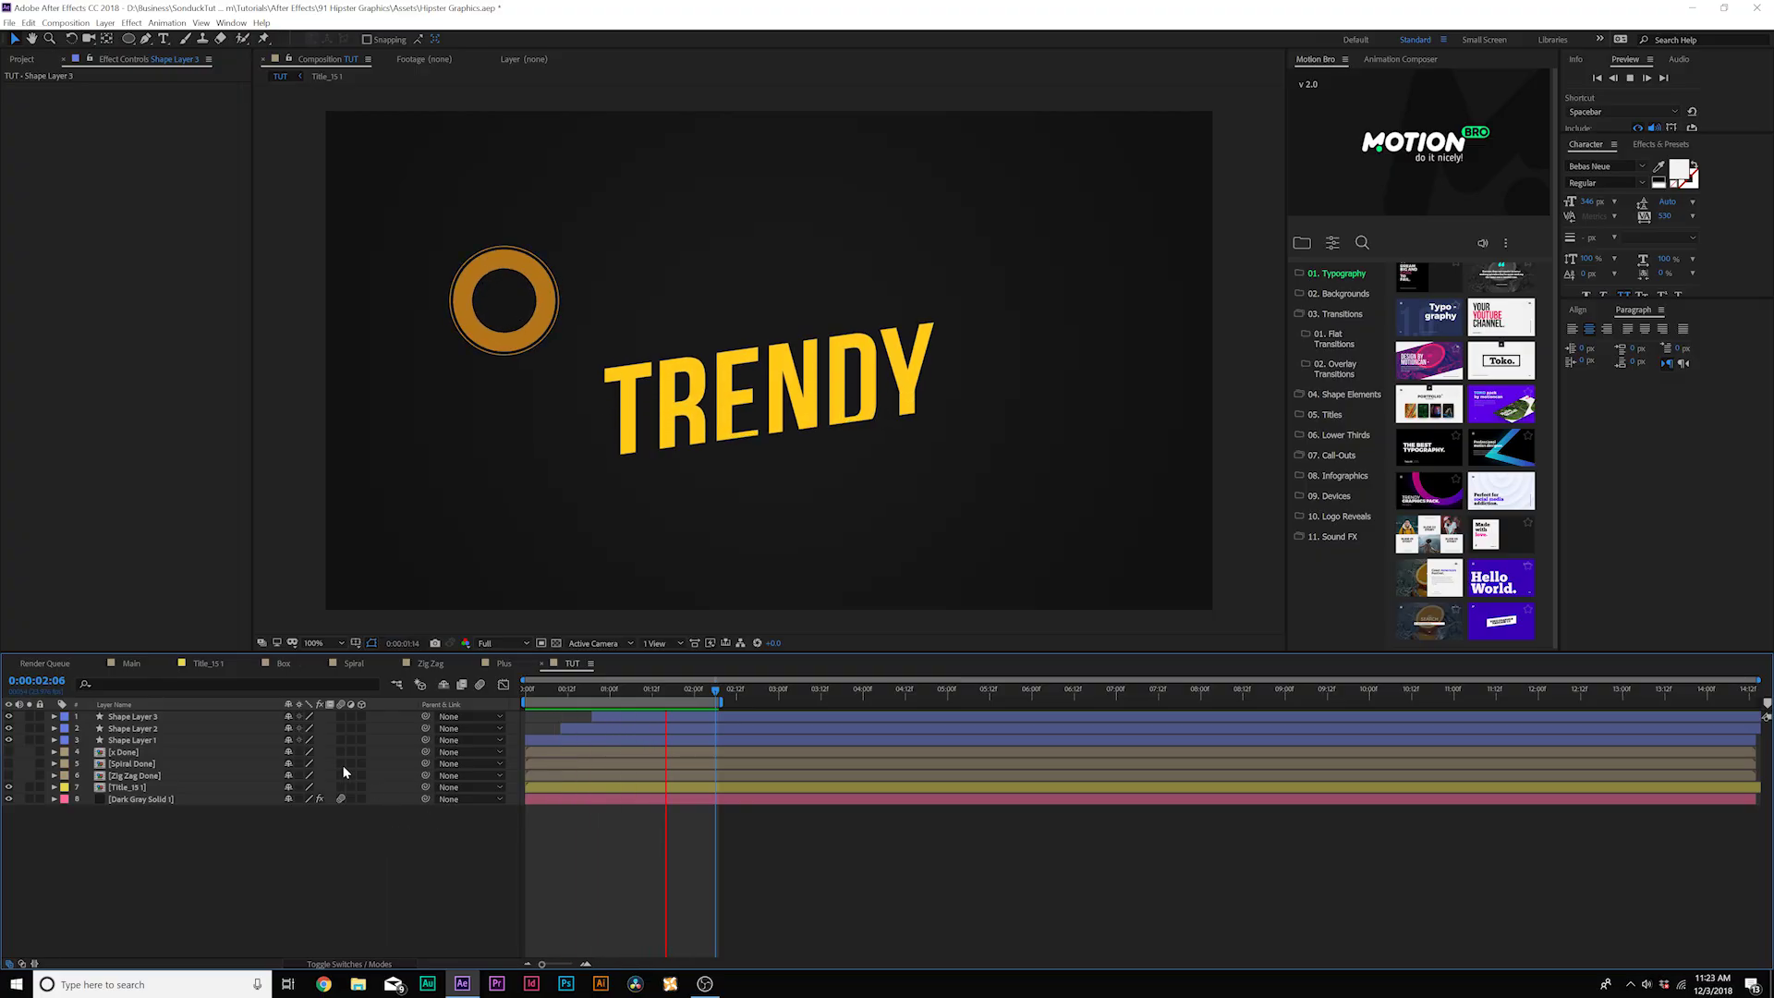
key("space")
left_click(134, 717)
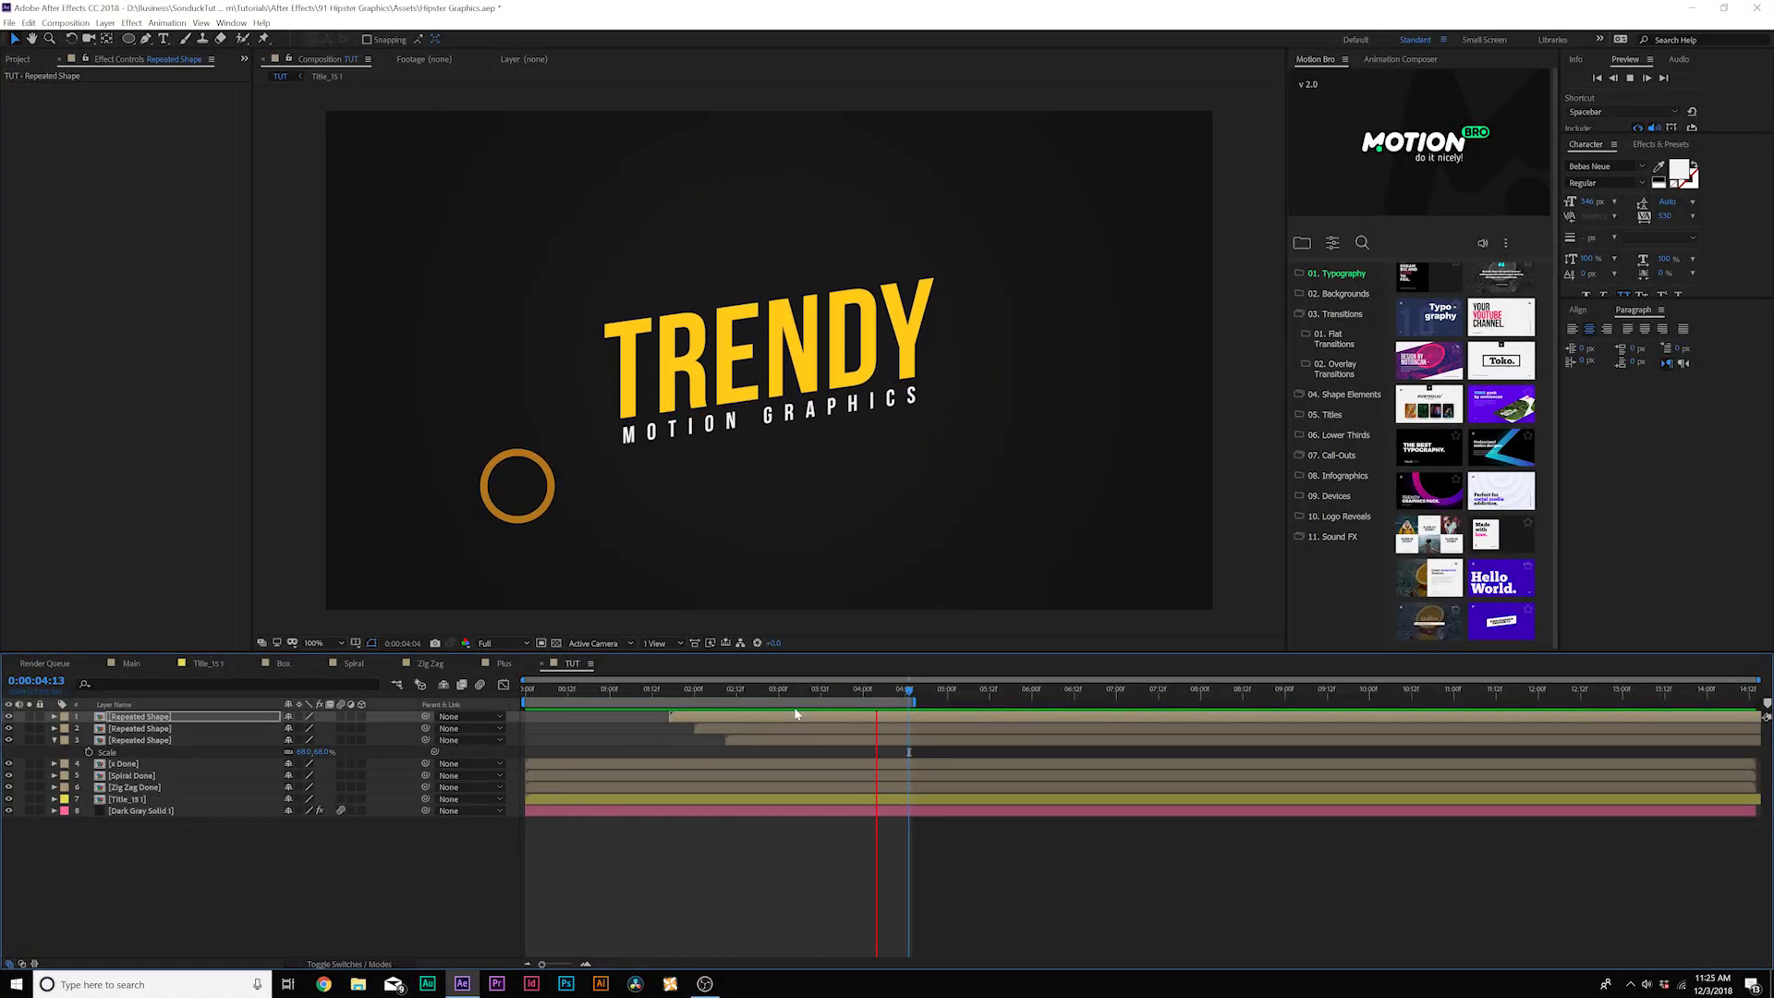
key("space")
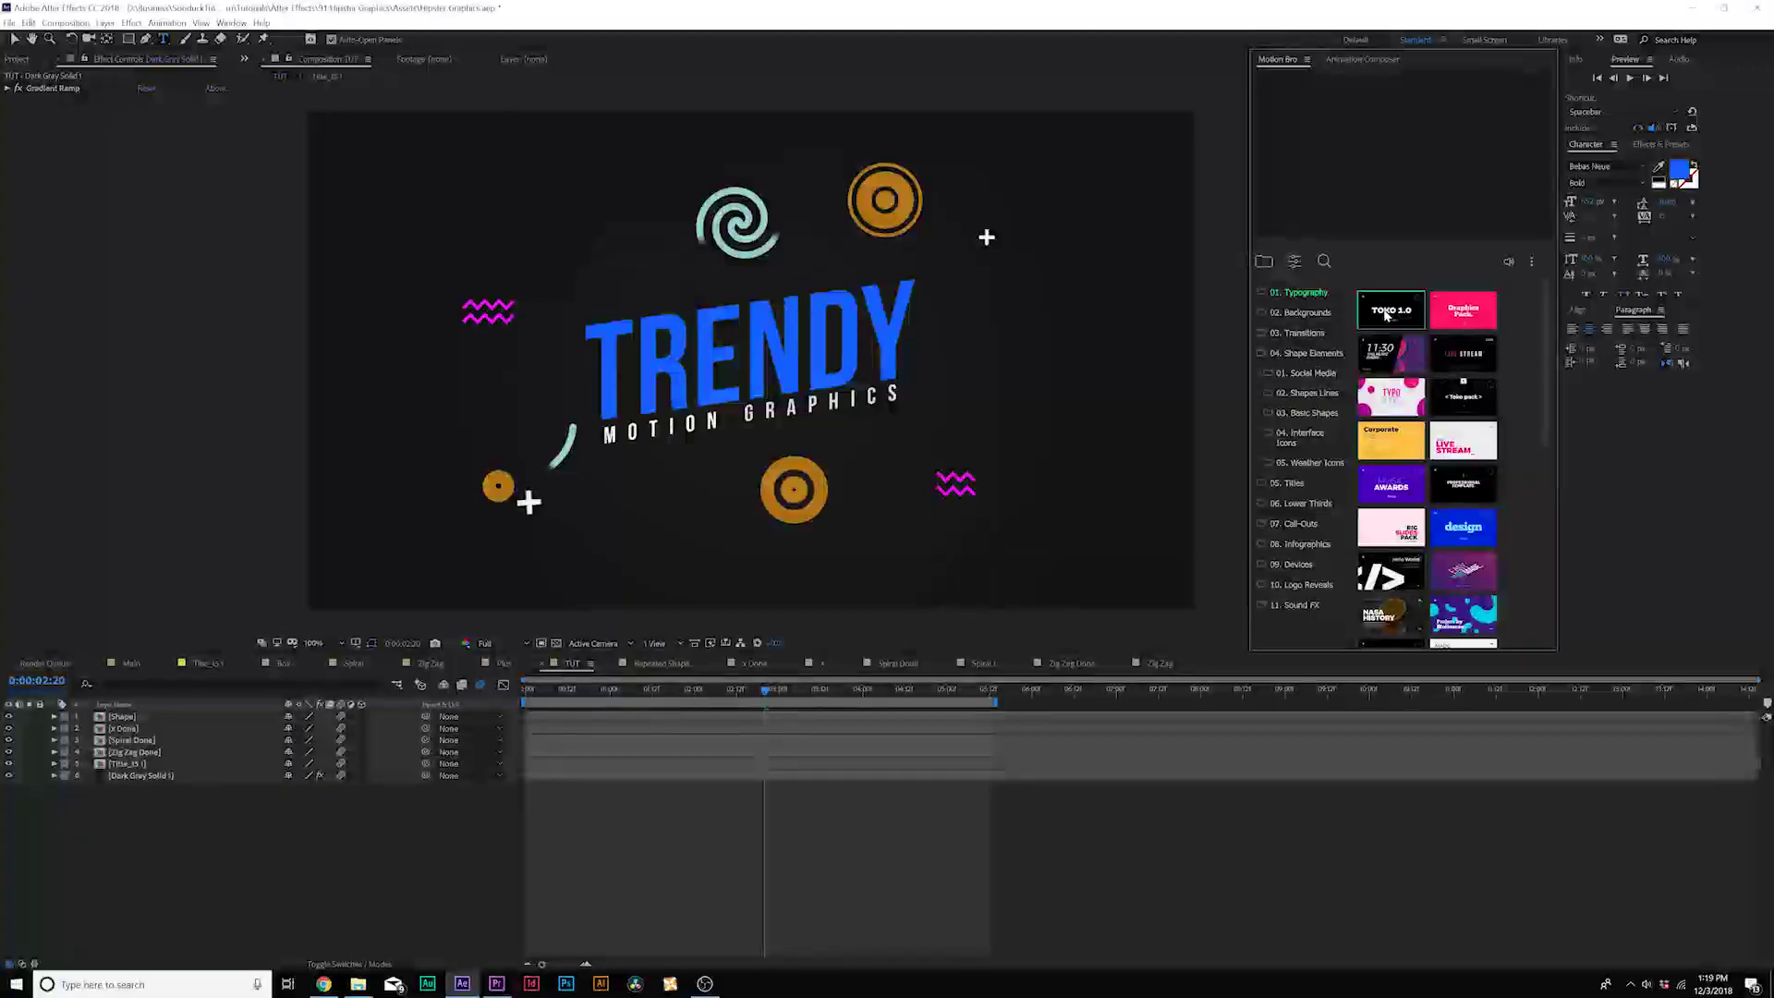
Step: Browse the Motion Bro preset library's Titles, Infographics, Logo Reveals and Transitions categories
mouse_move(1386, 316)
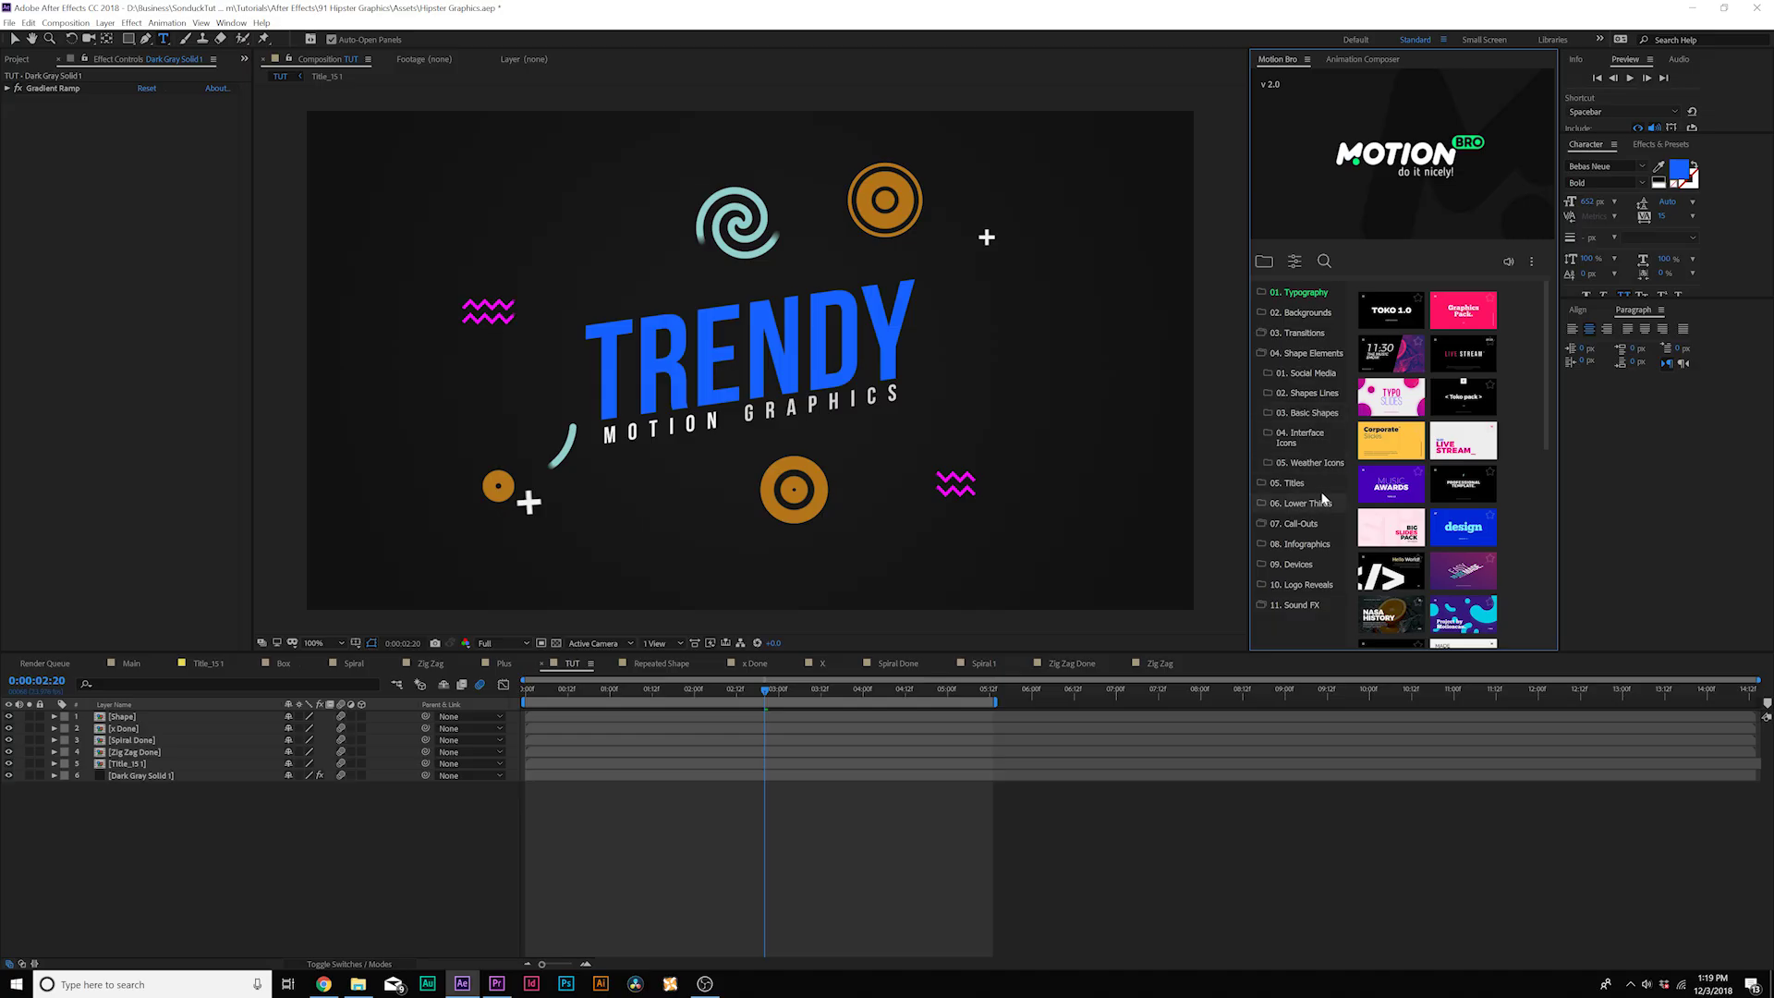
left_click(1288, 483)
mouse_move(1381, 438)
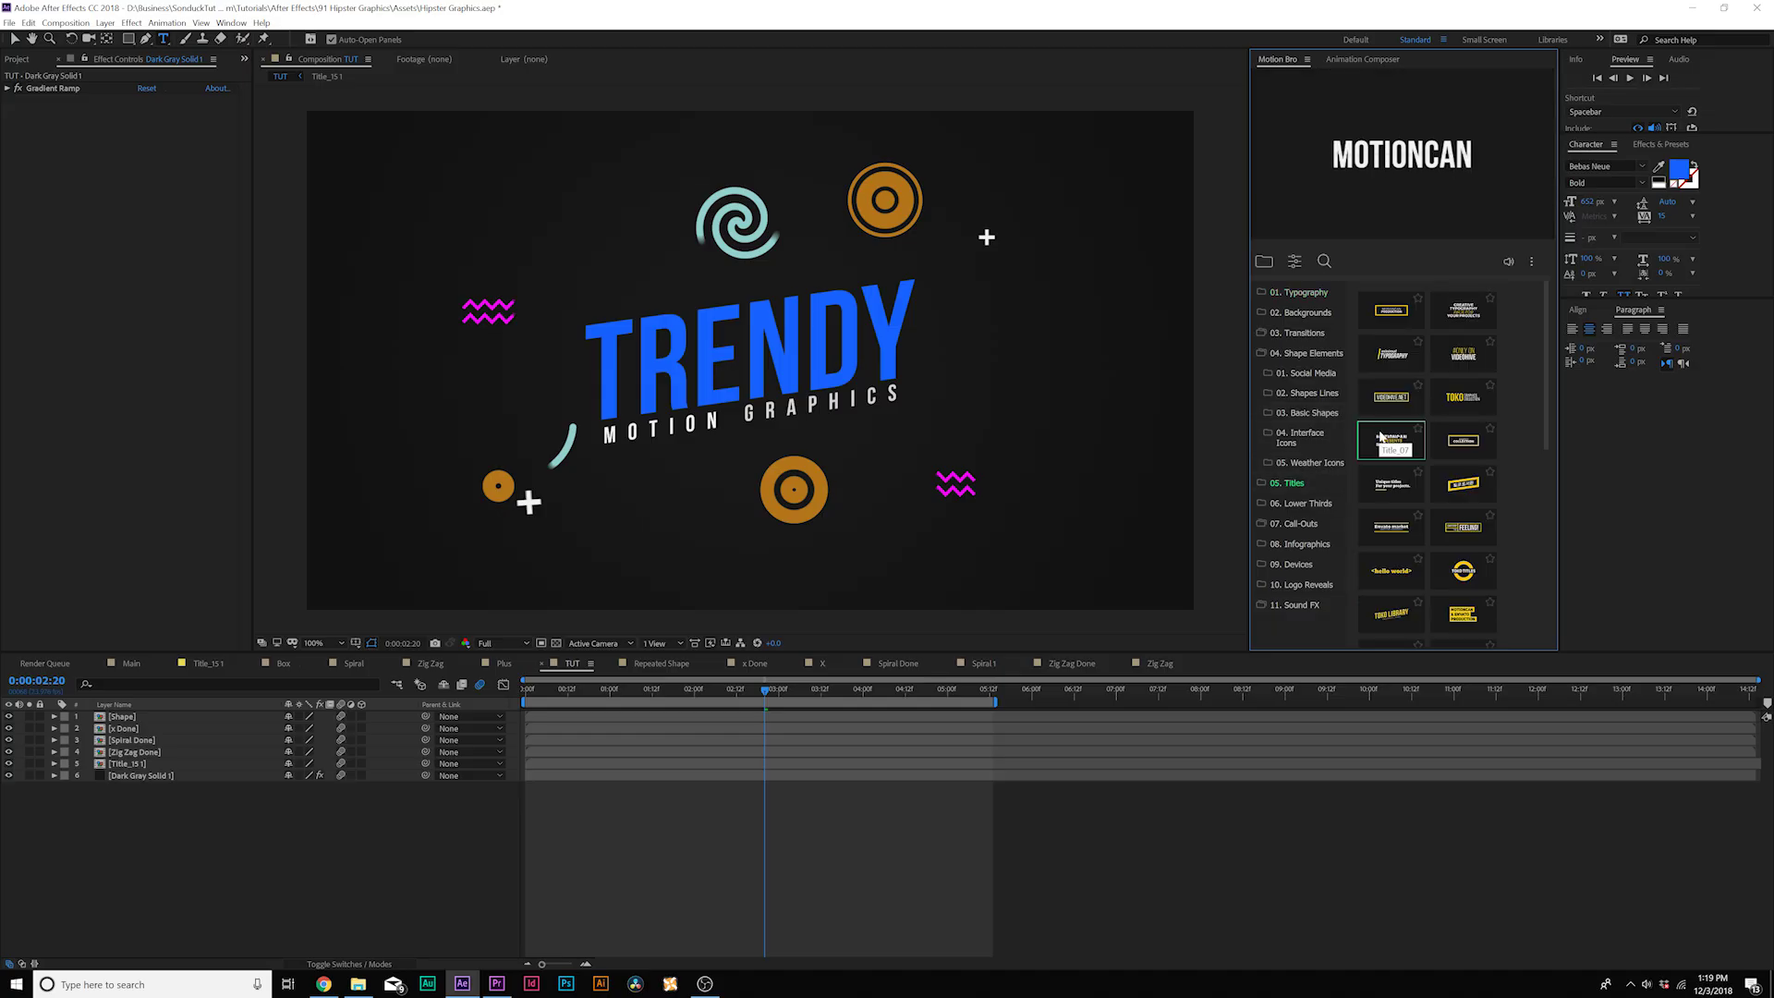
left_click(1303, 544)
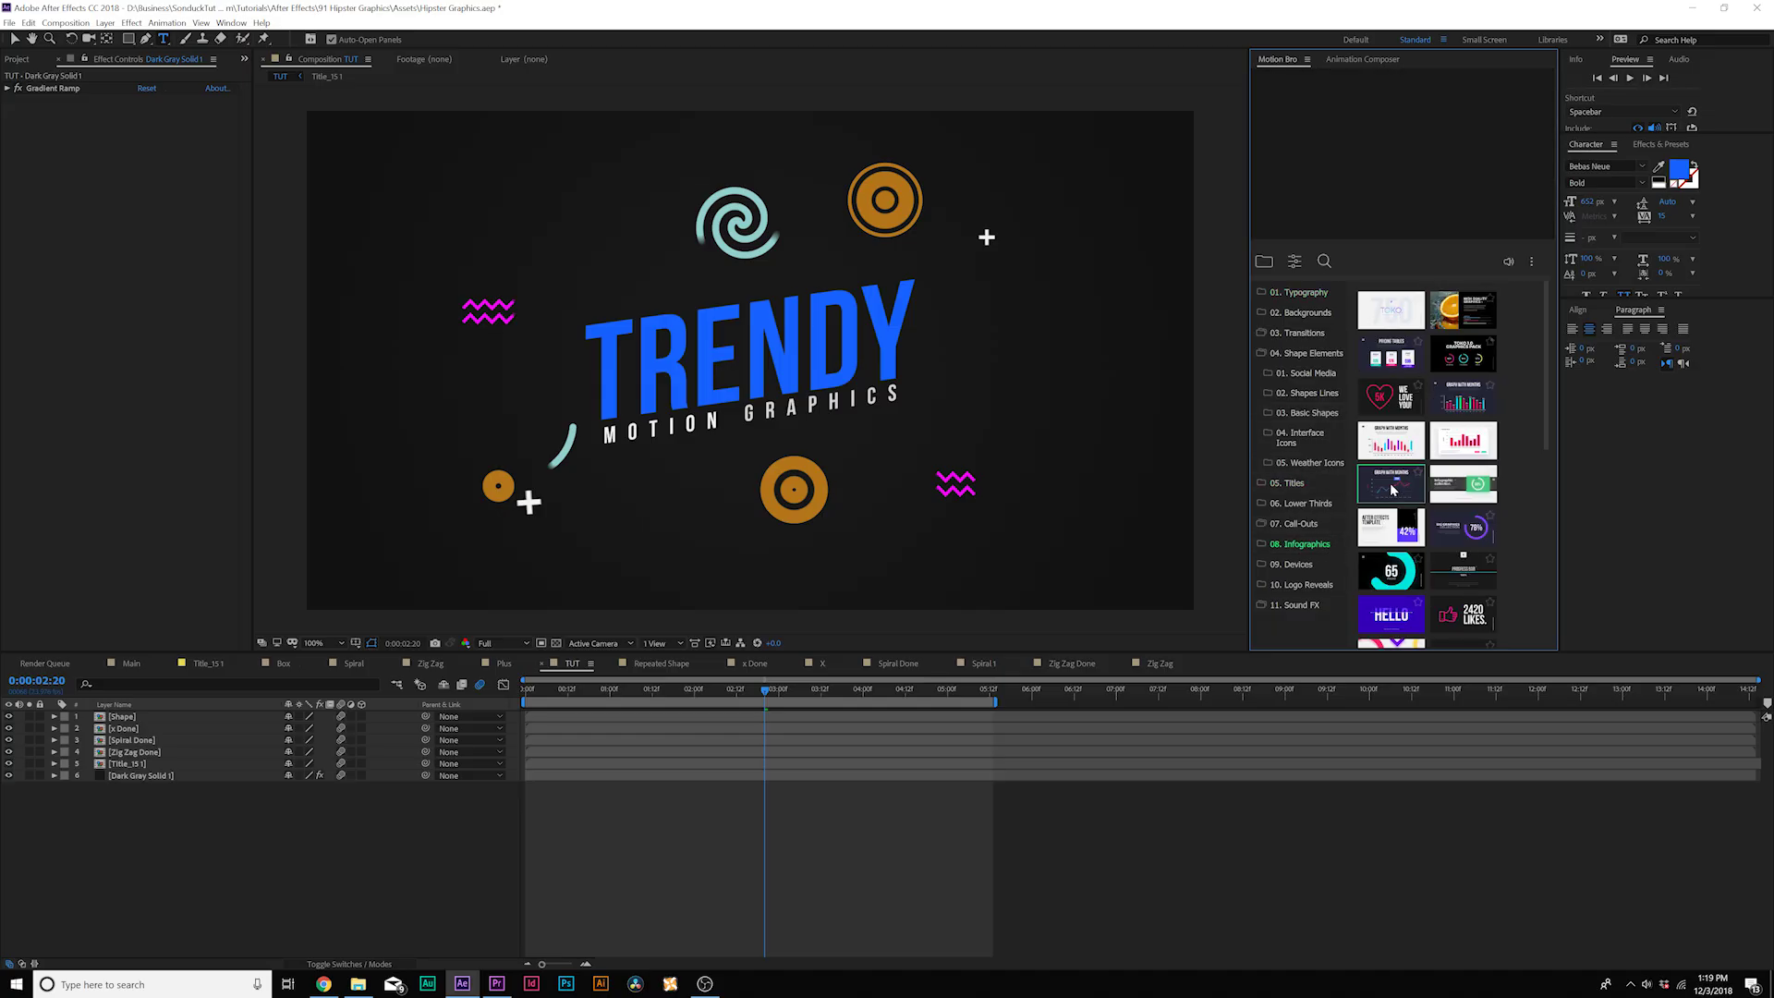
left_click(1301, 584)
mouse_move(1391, 525)
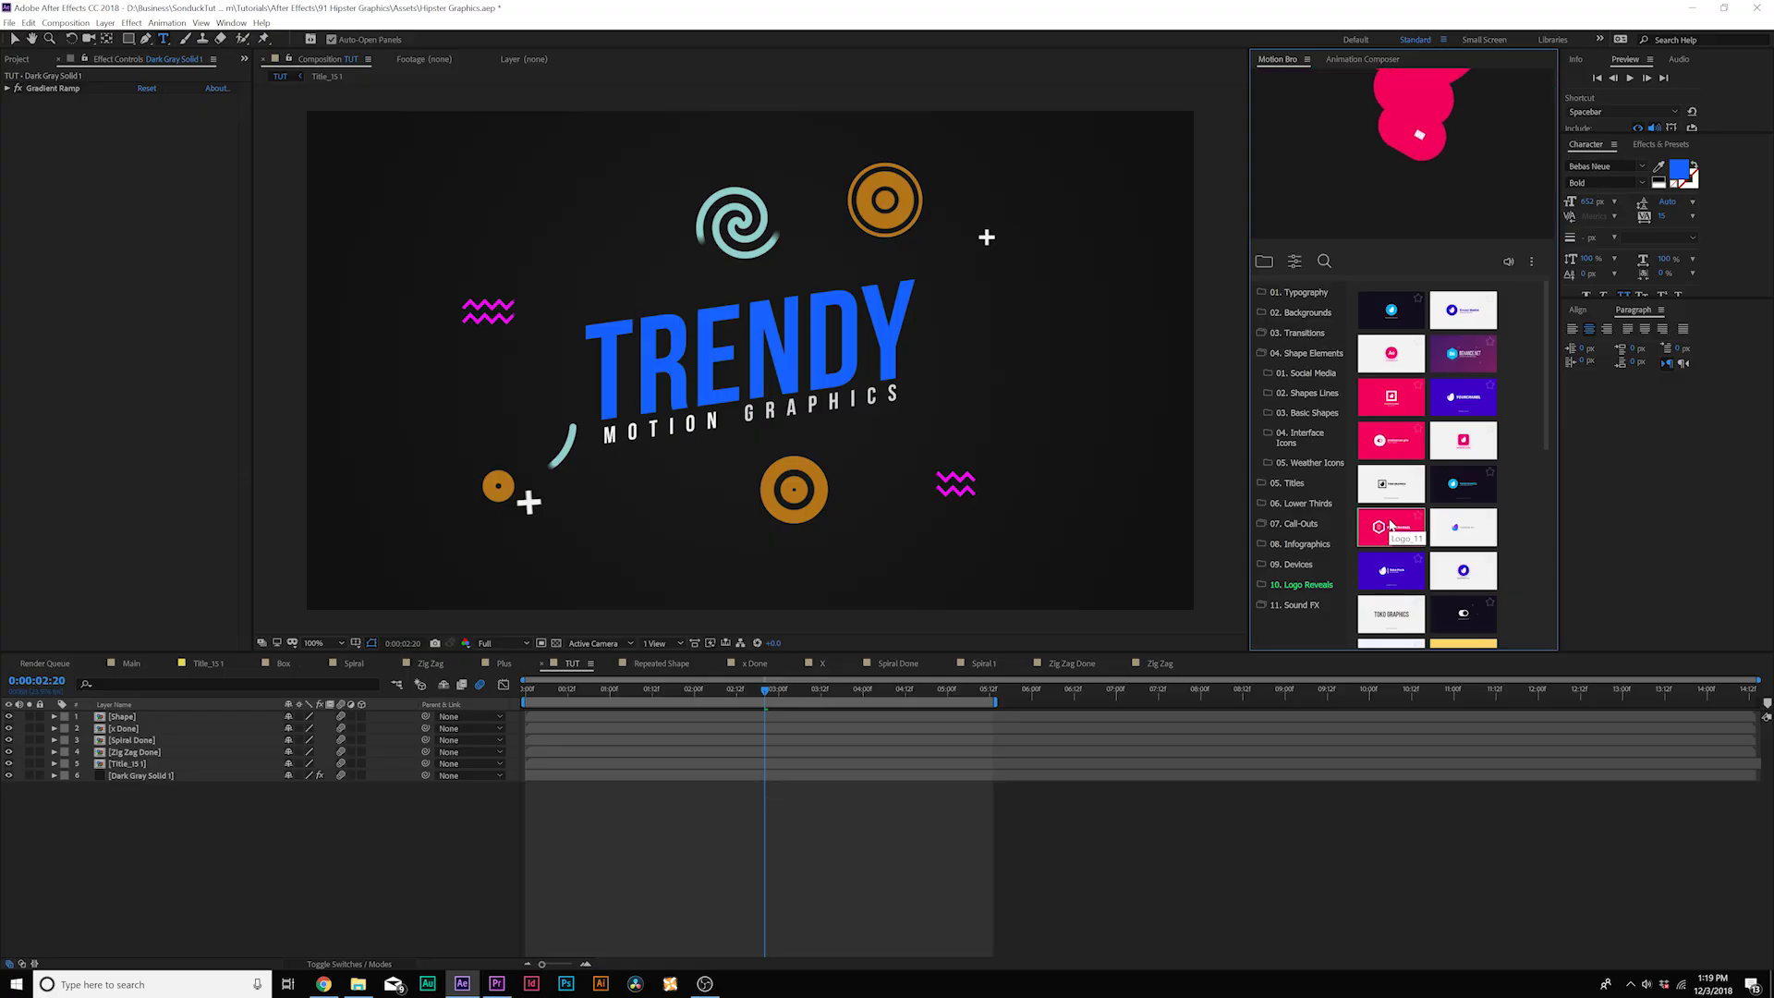
left_click(1301, 333)
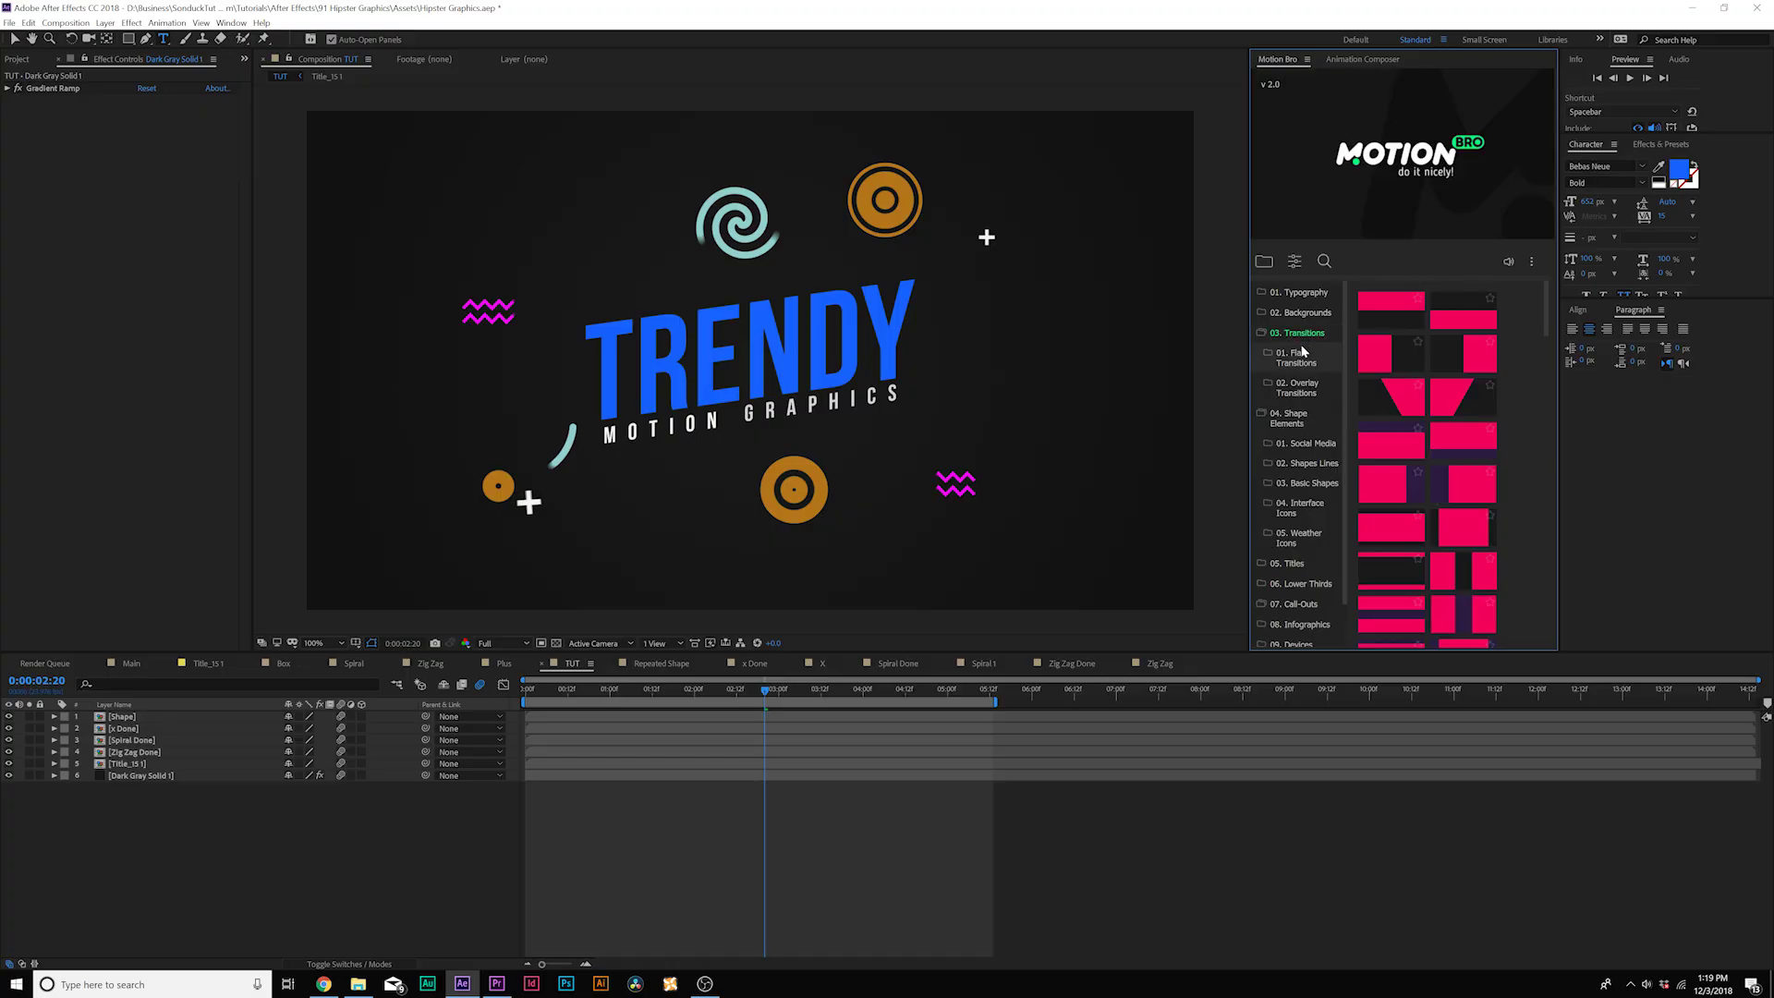
Step: Add the pink blob preset from Shape Elements' 02. Shapes Lines category to the composition and preview it behind the title
left_click(1294, 418)
left_click(1308, 463)
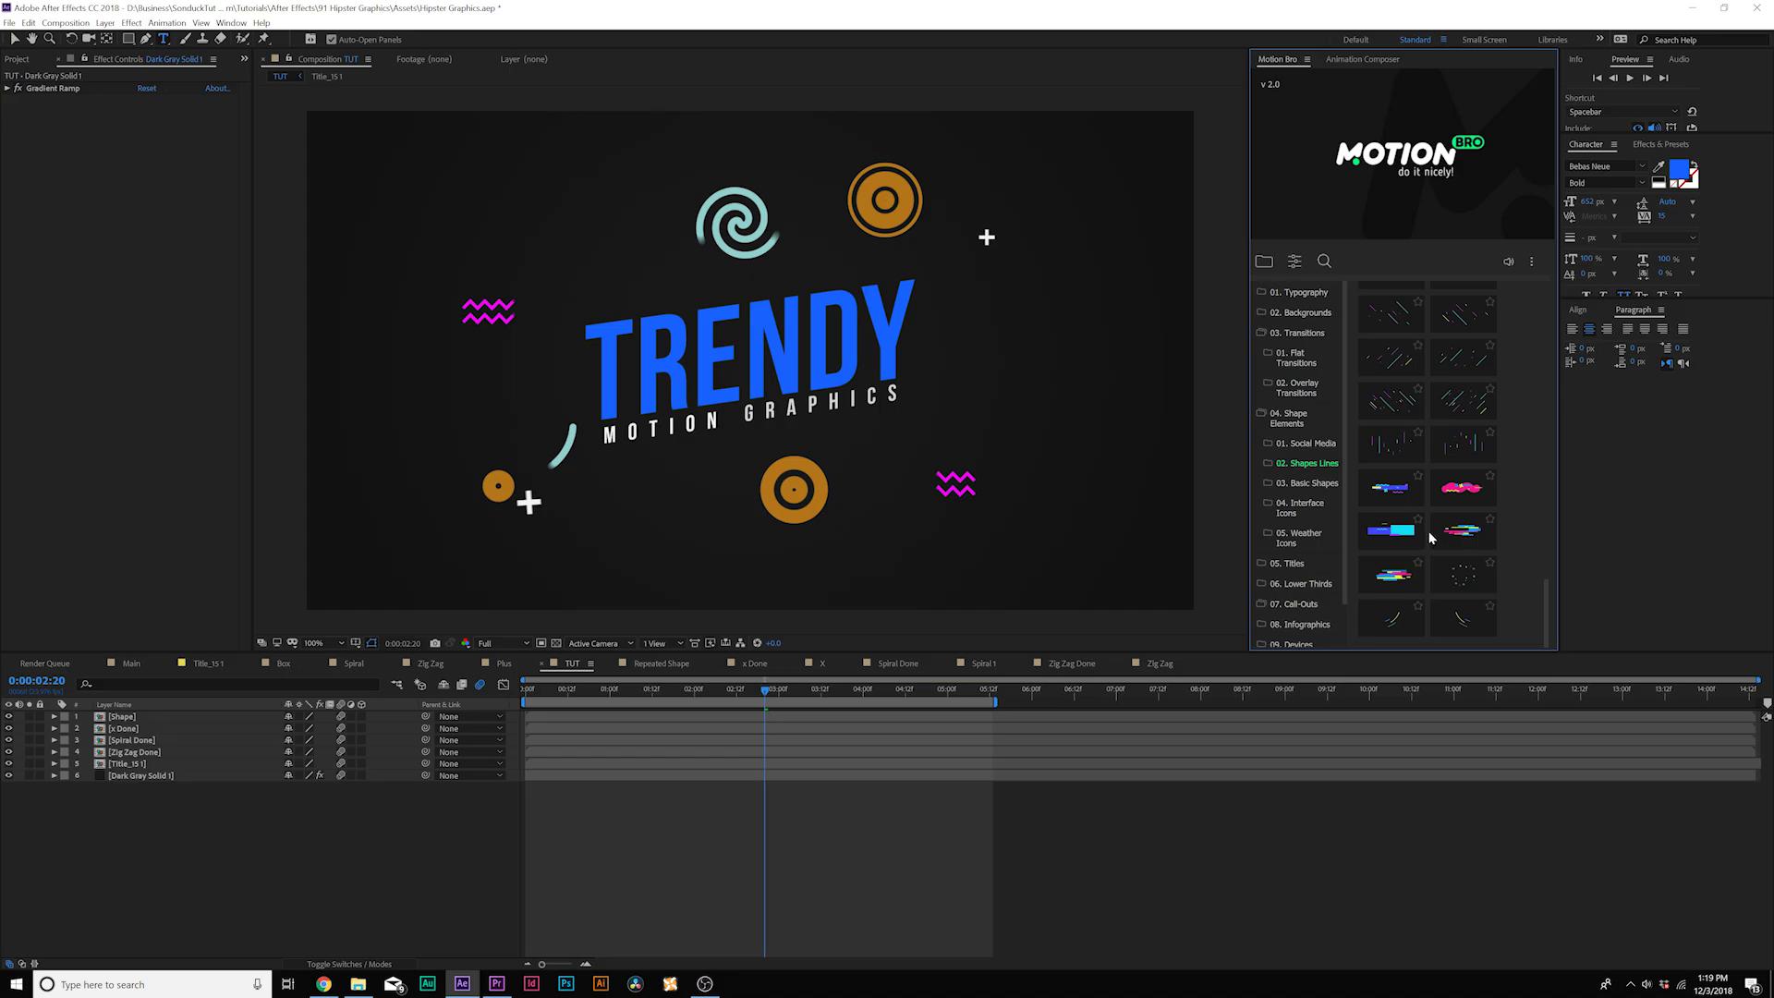
mouse_move(1463, 494)
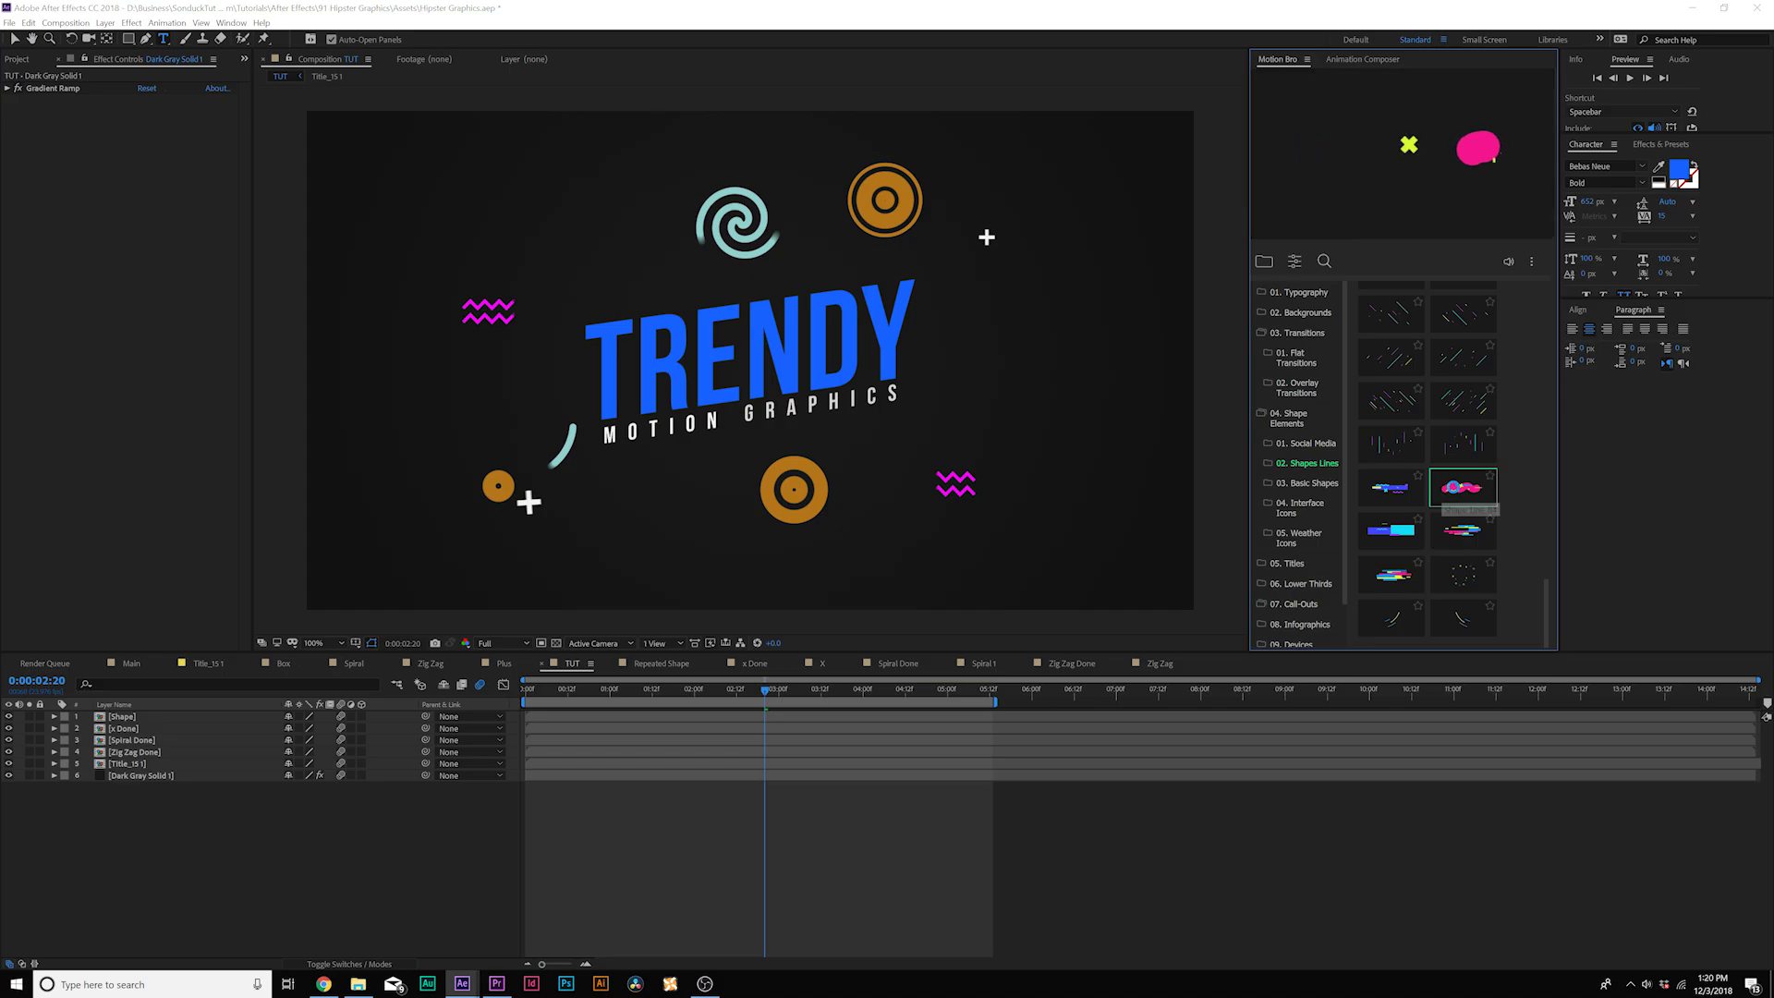
left_click(1463, 490)
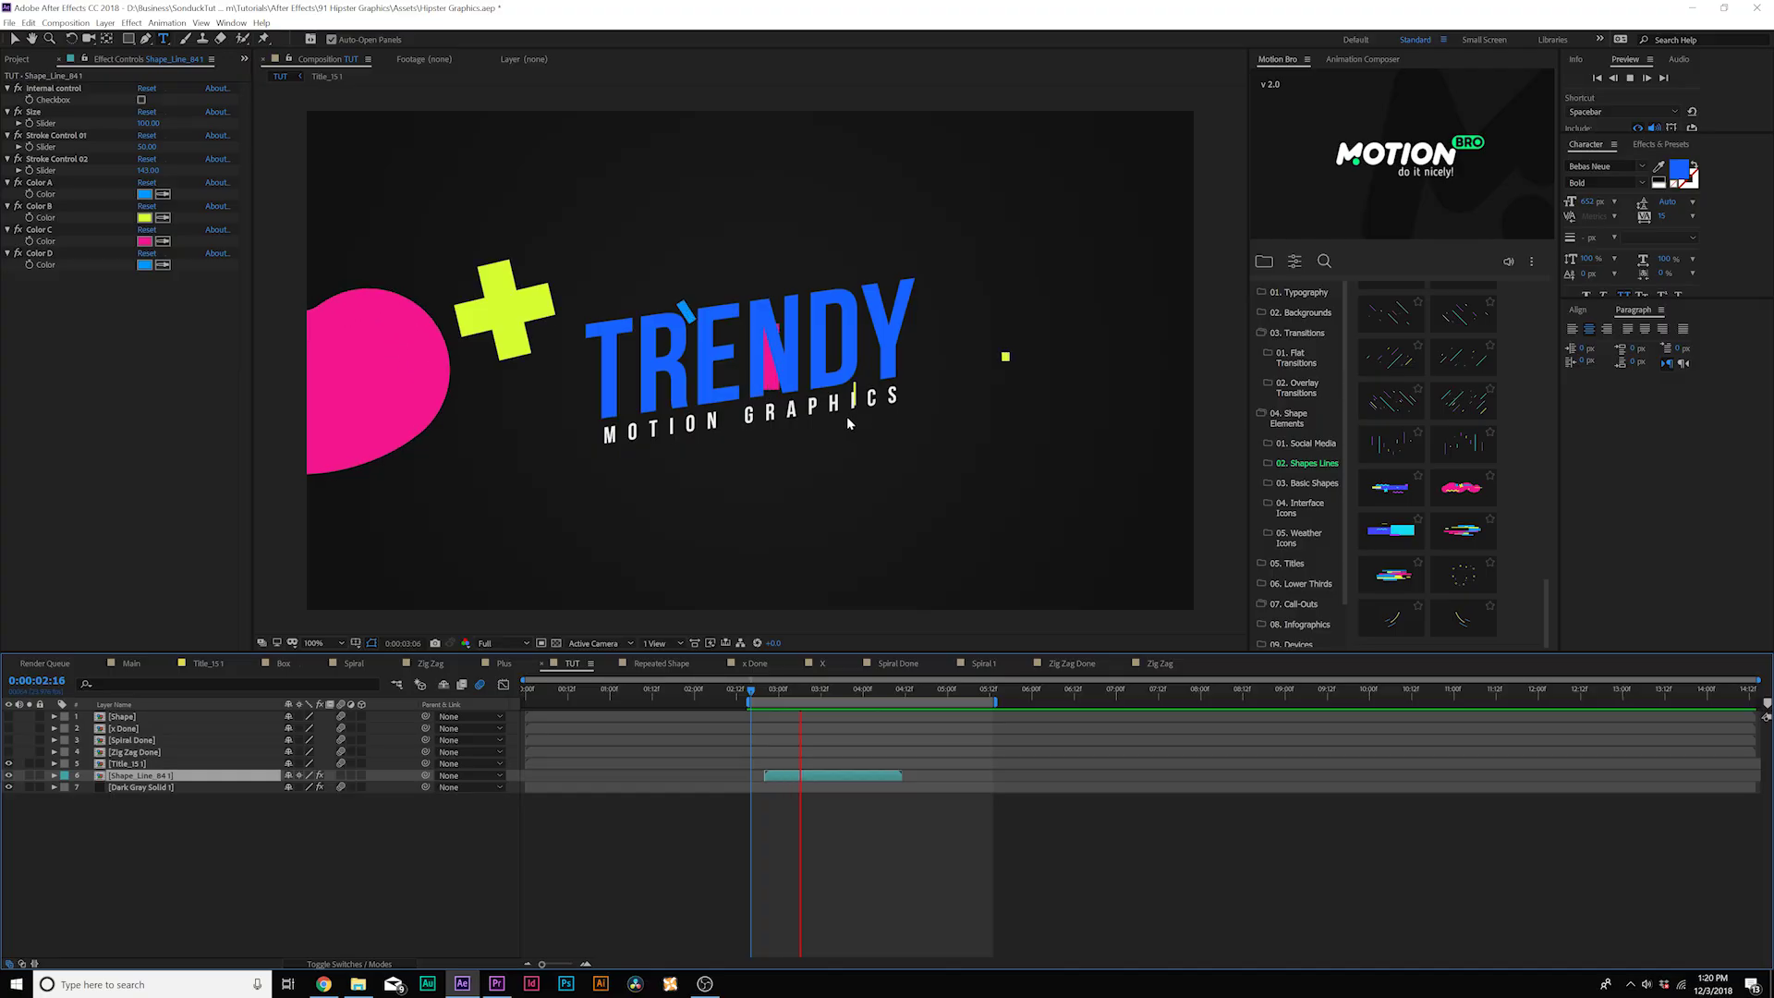
key("space")
mouse_move(819, 688)
left_mouse_down()
mouse_move(792, 689)
mouse_move(811, 691)
left_mouse_up()
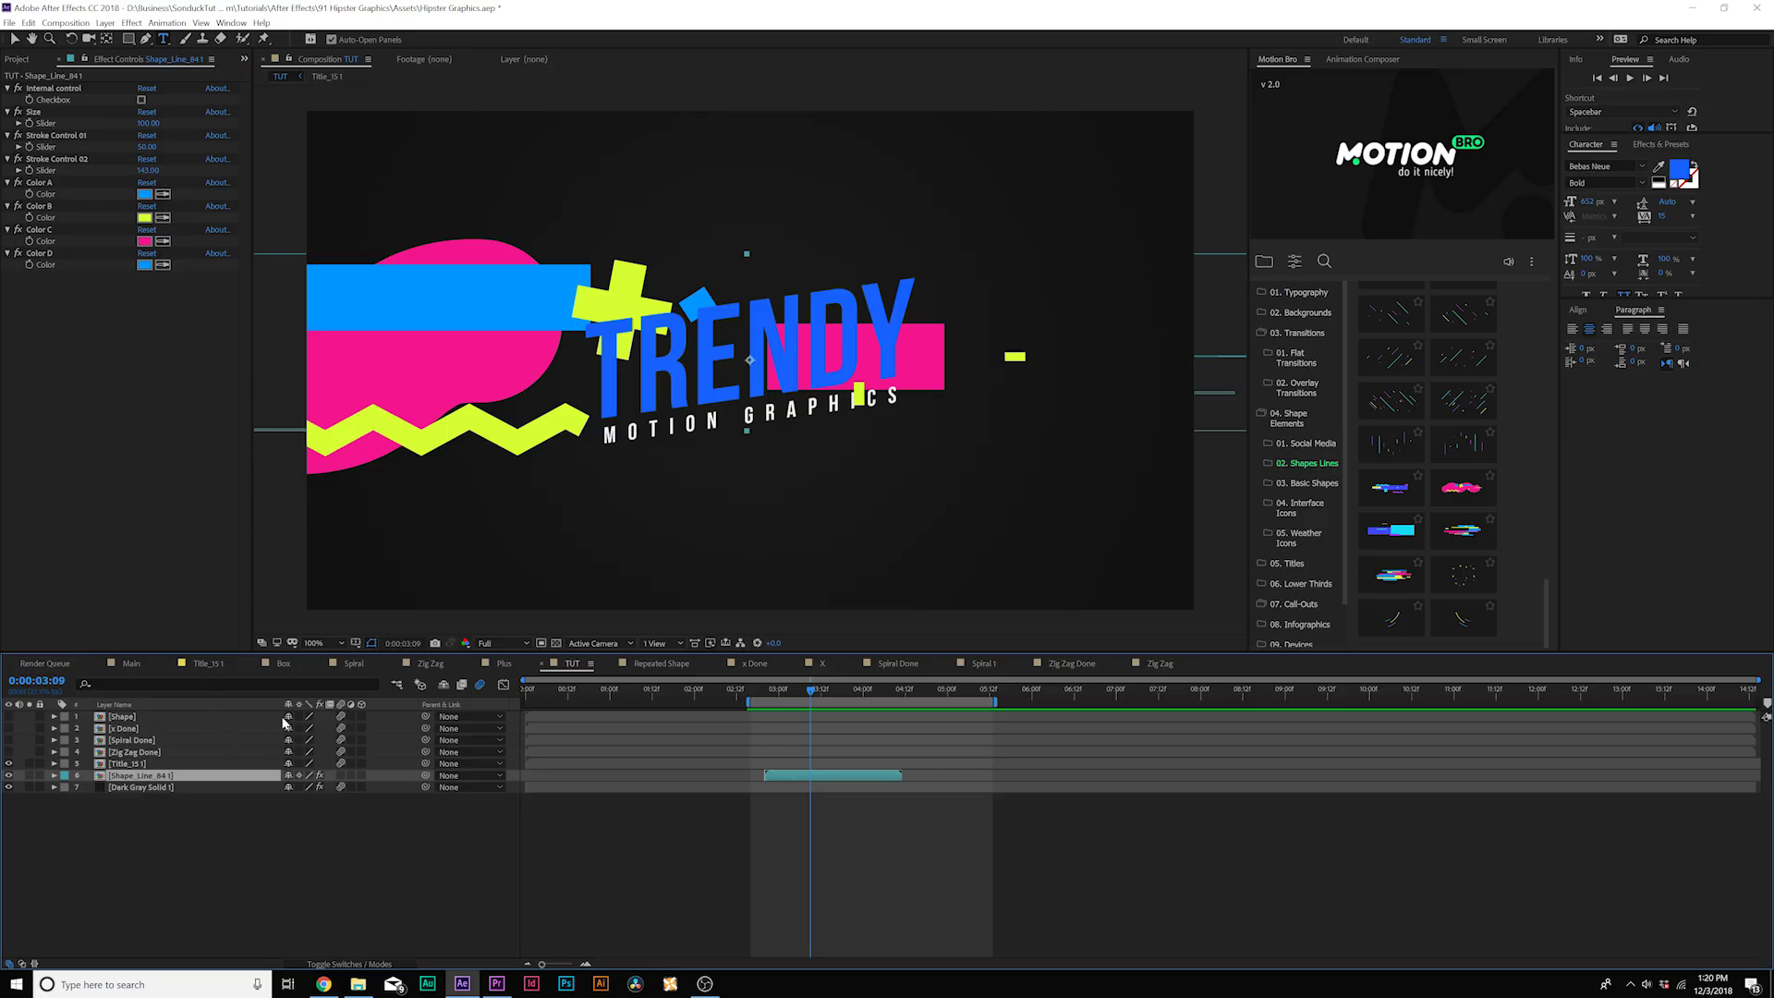
Step: Hide the shape line and TRENDY title layers and import the Title_14 preset from 05. Titles, accepting the font substitution
left_click(8, 775)
left_click(8, 763)
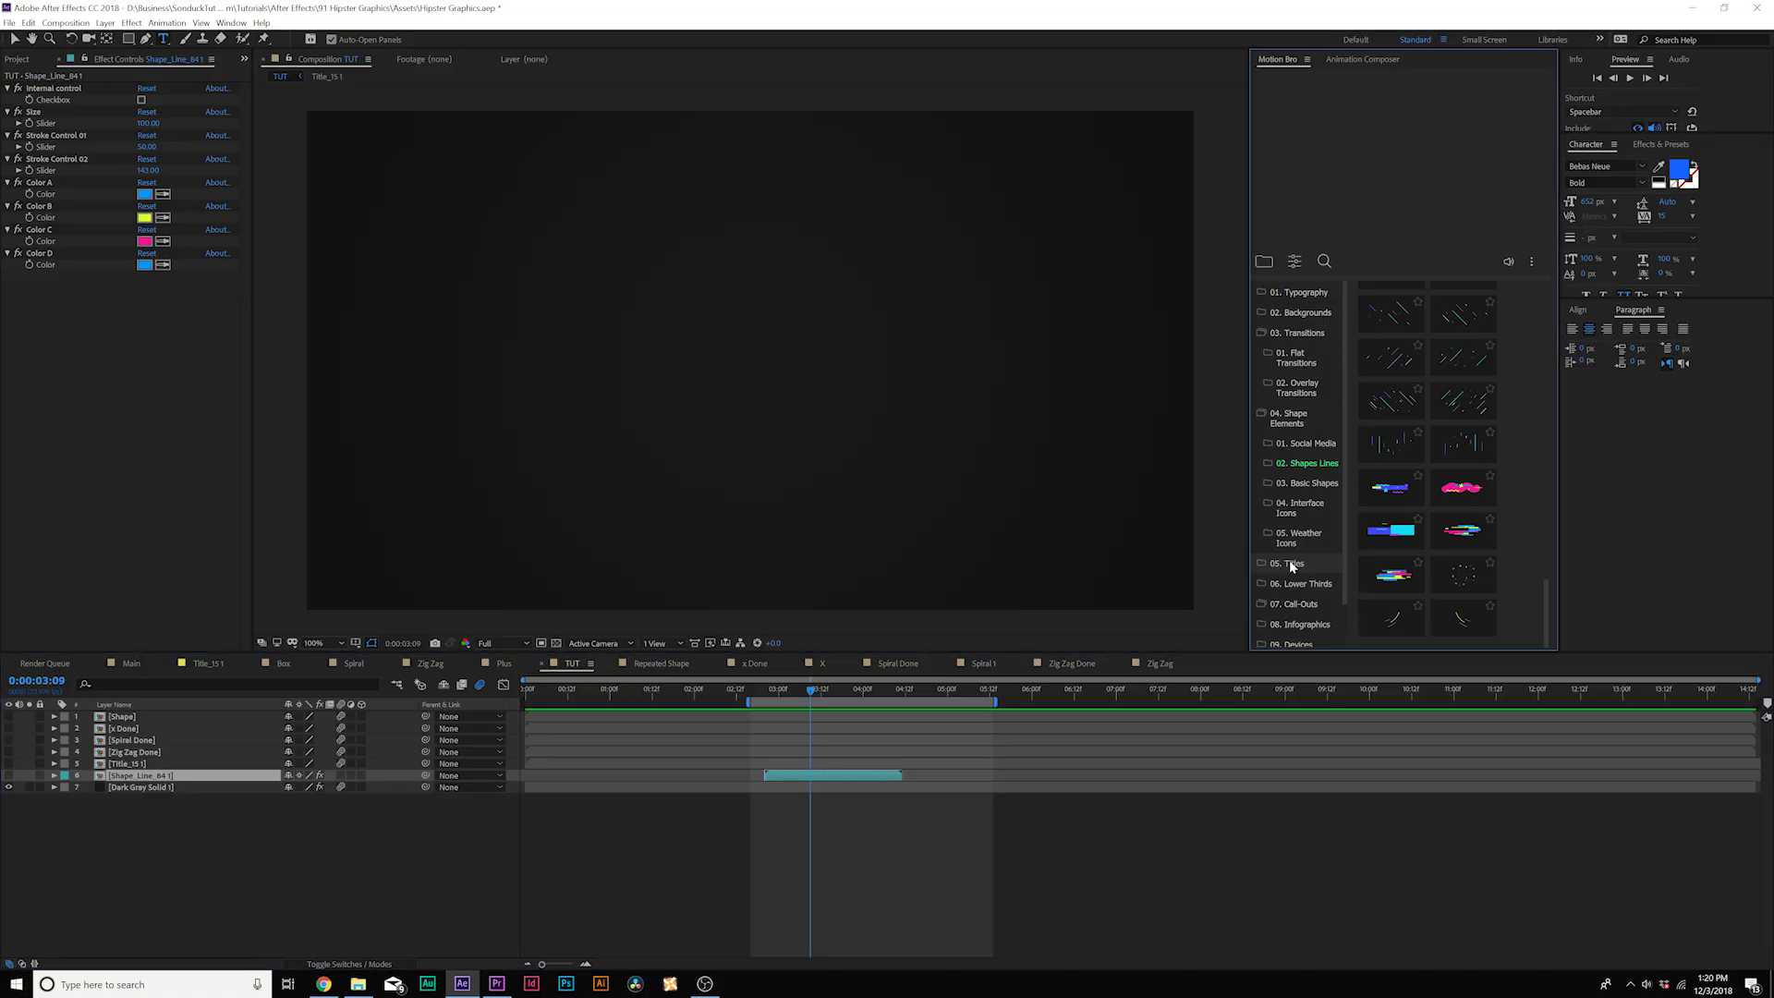
left_click(1290, 562)
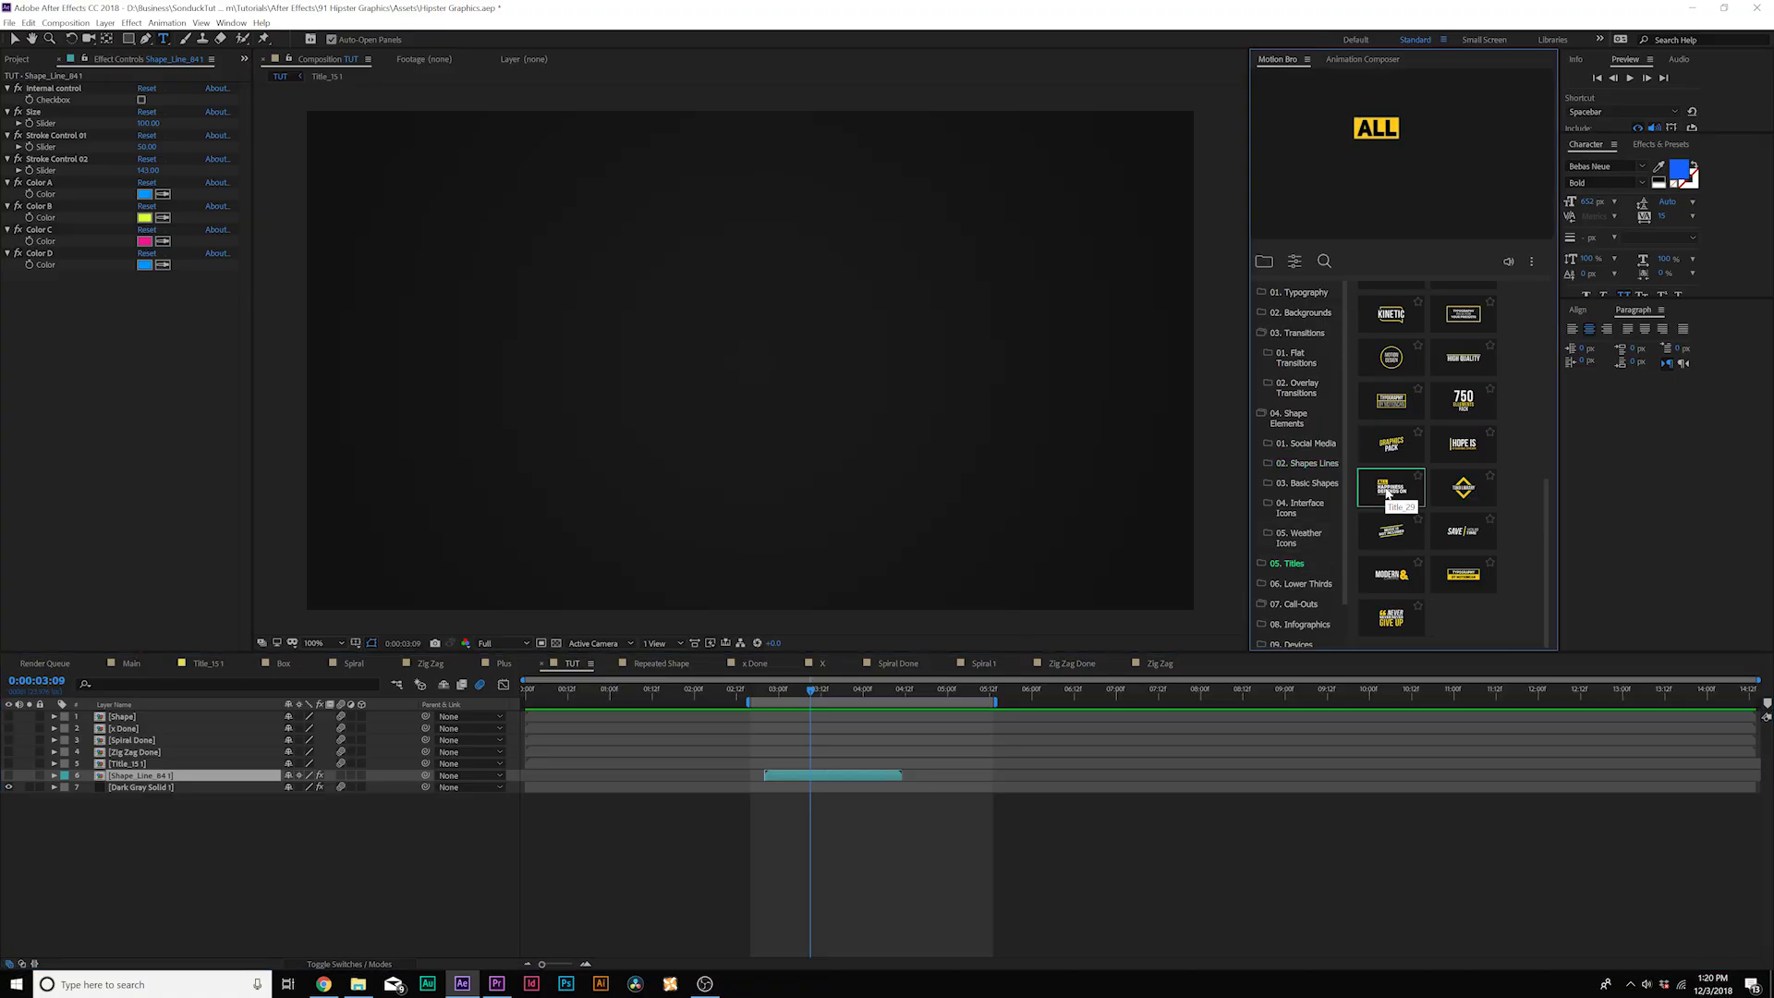
left_click(1463, 488)
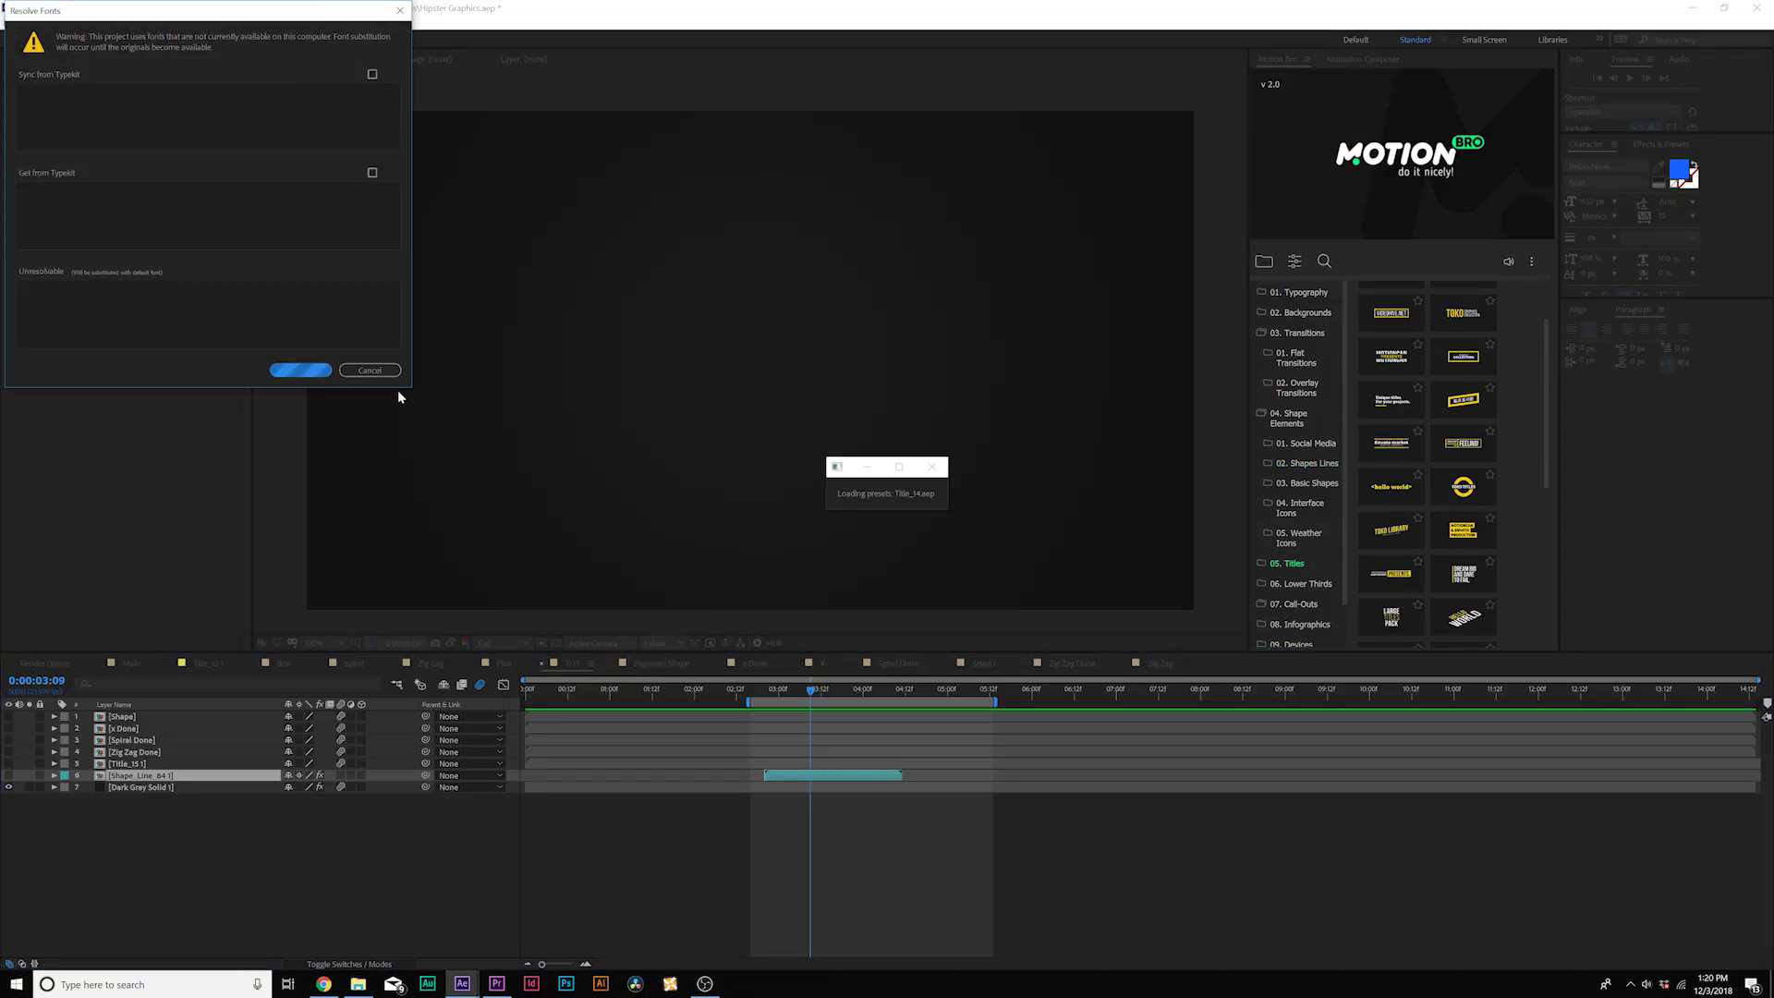
left_click(299, 369)
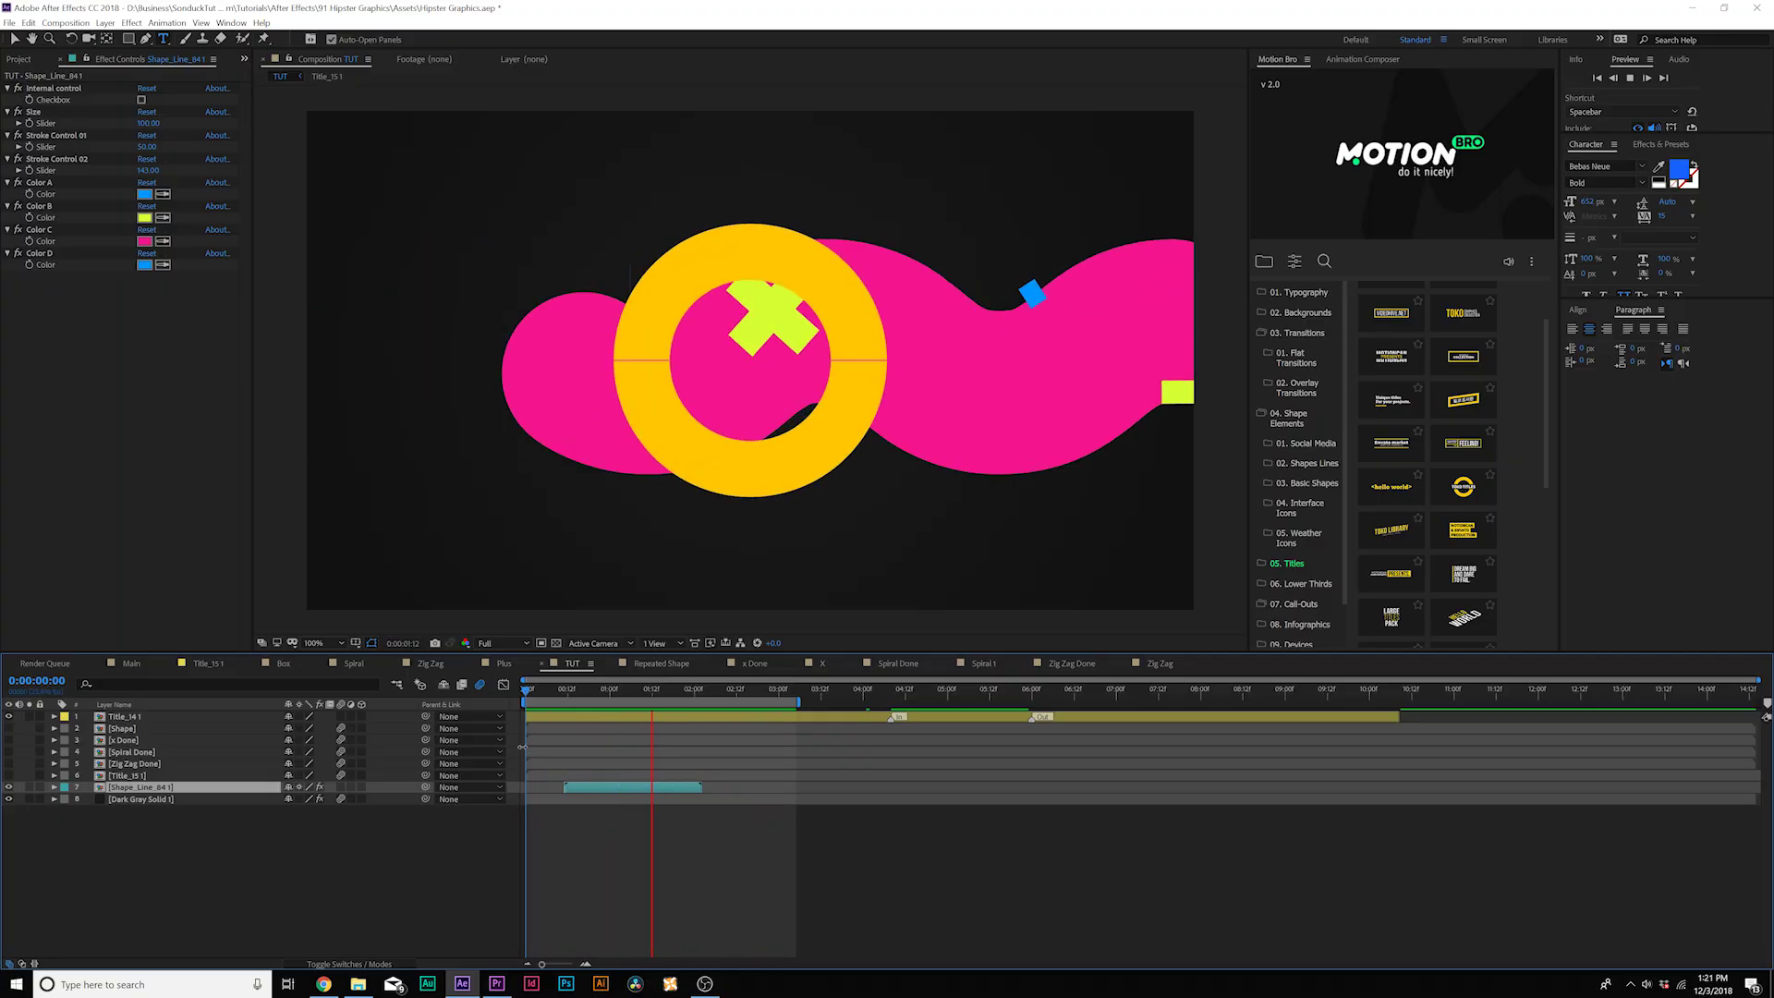
Step: Play back the ring title with the shape line animation and examine the presets in 10. Logo Reveals
key("space")
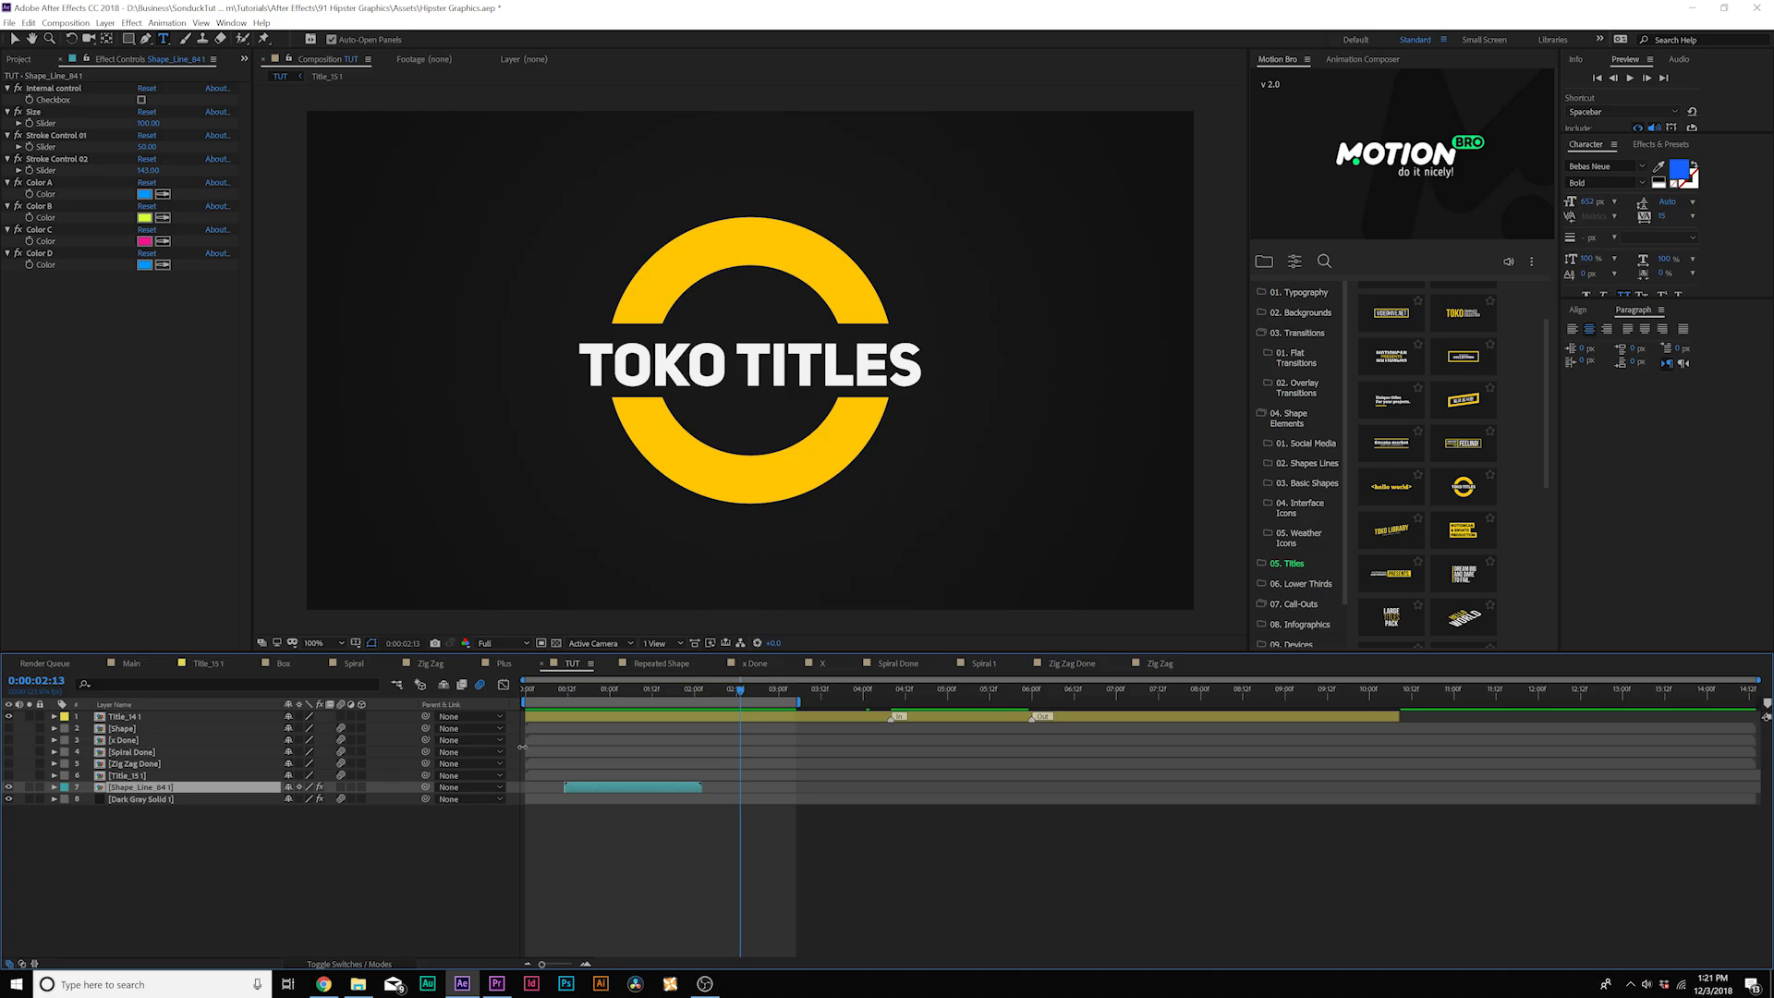
key("space")
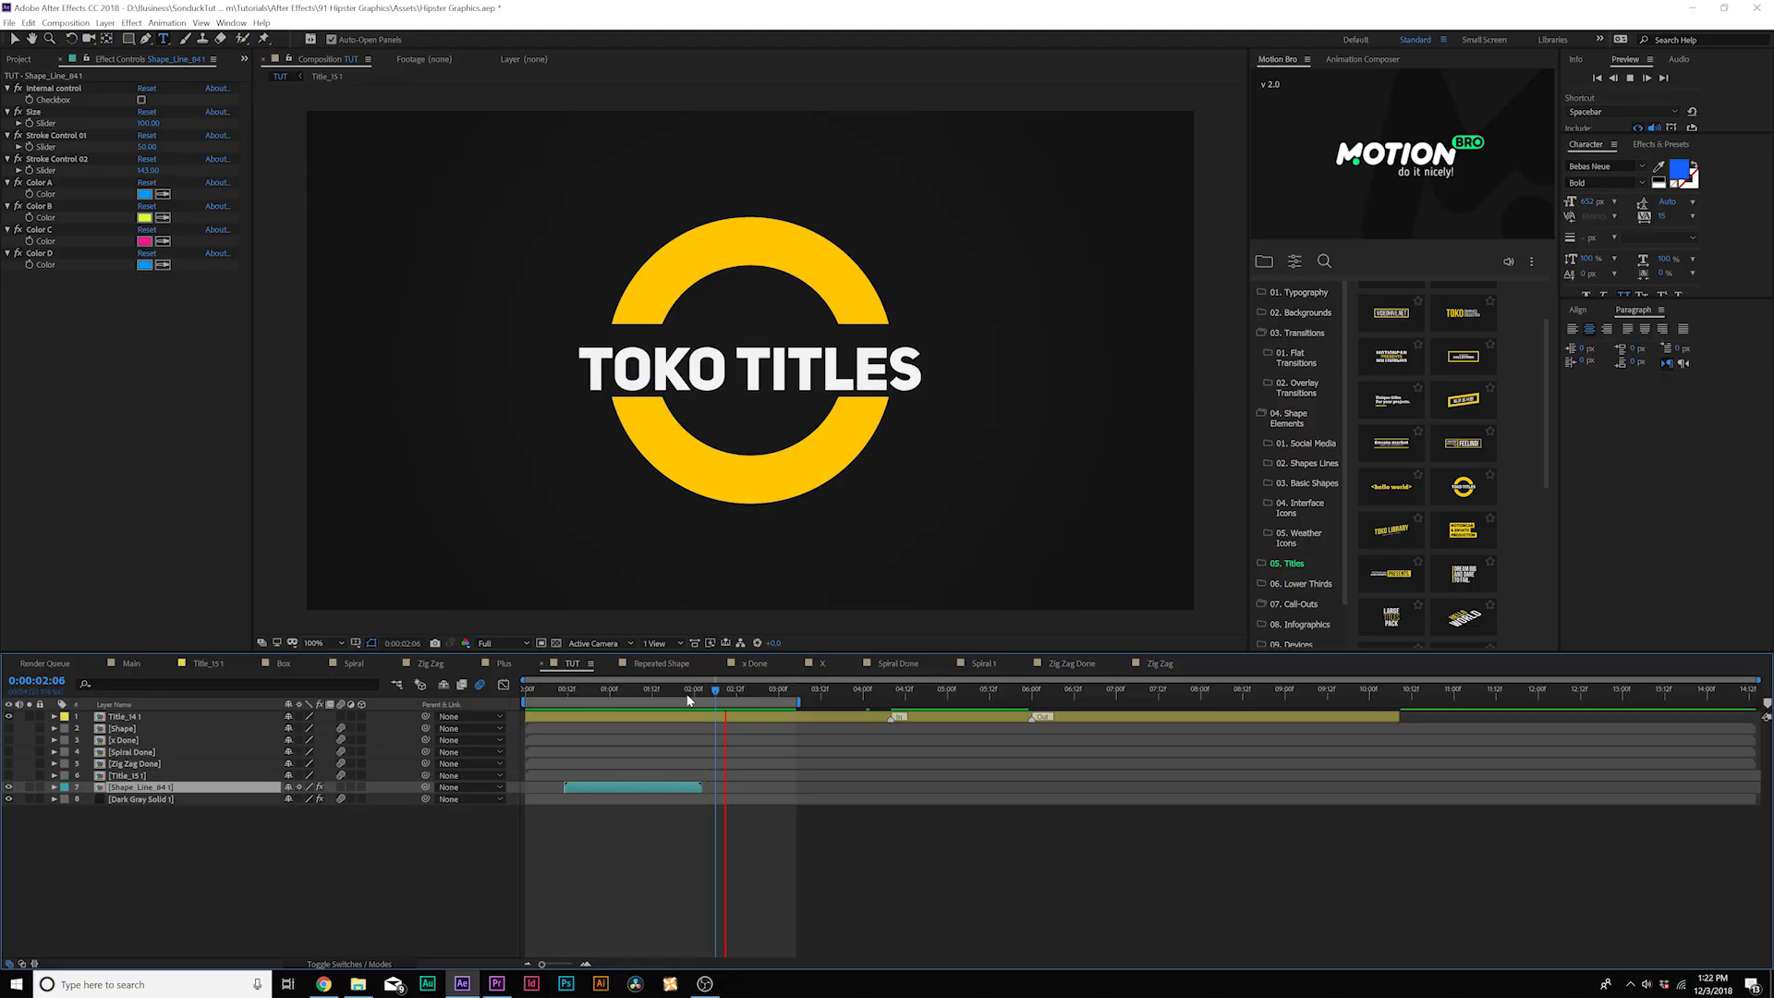
scroll(1299, 555, "down", 2)
left_click(1301, 617)
mouse_move(1453, 450)
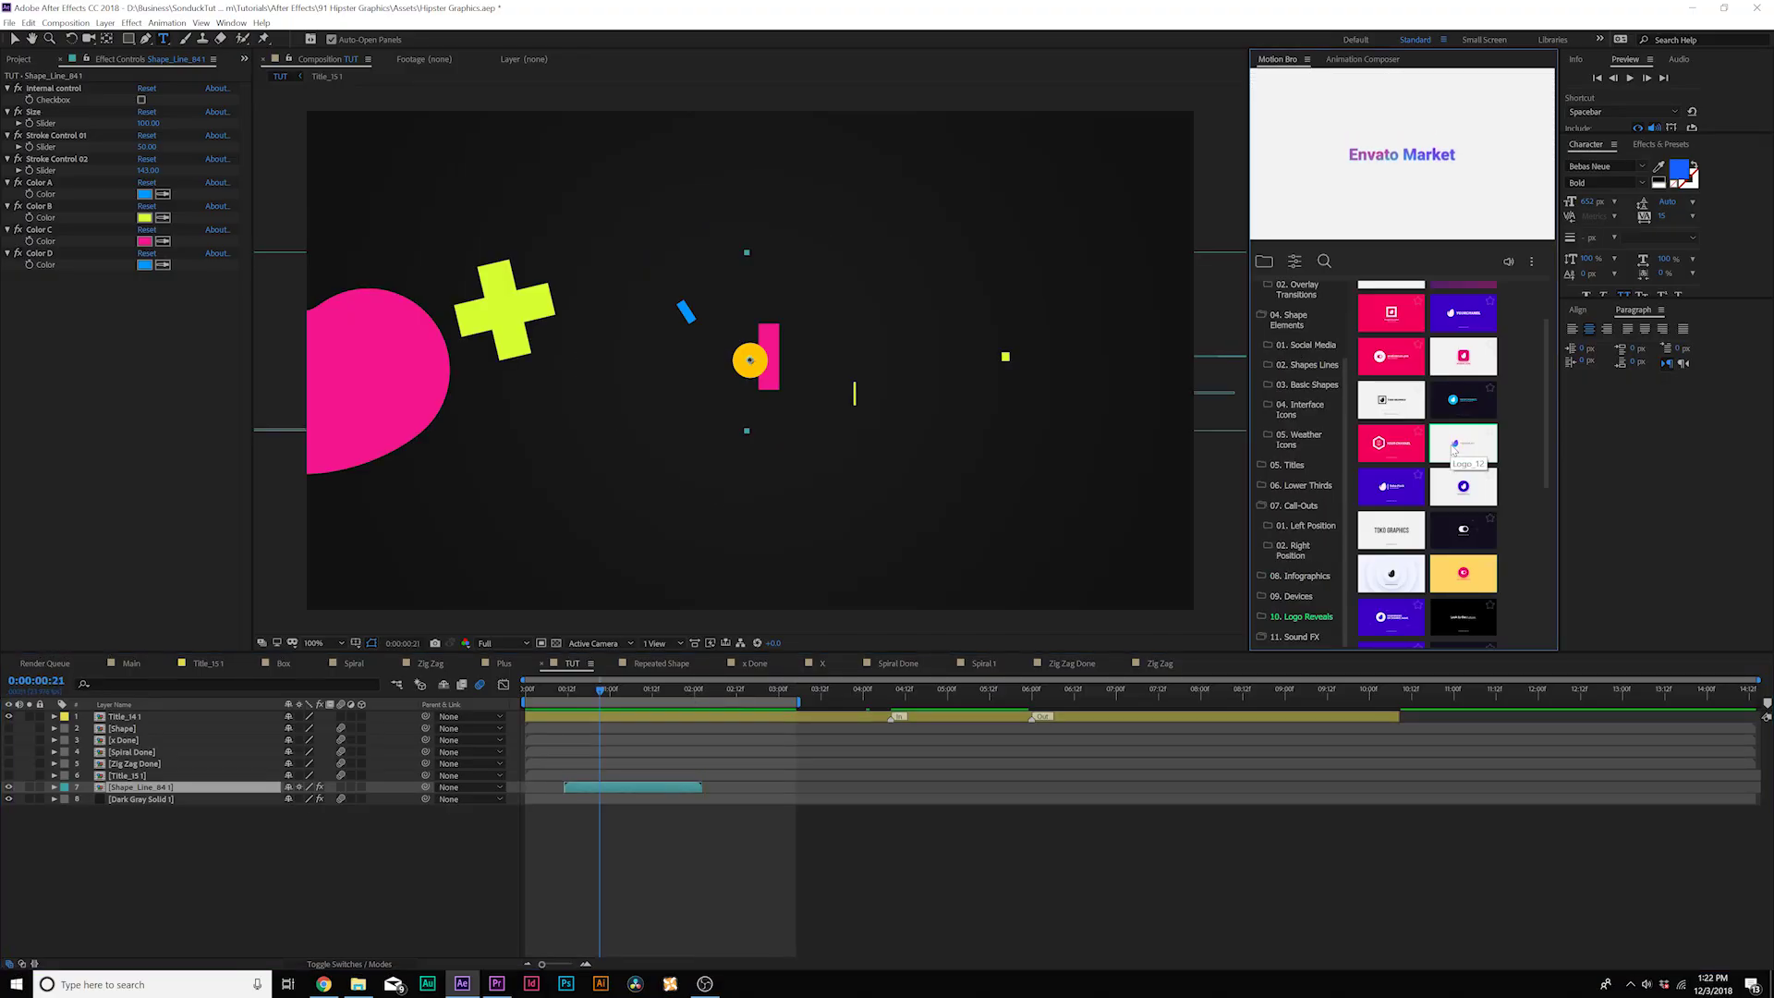